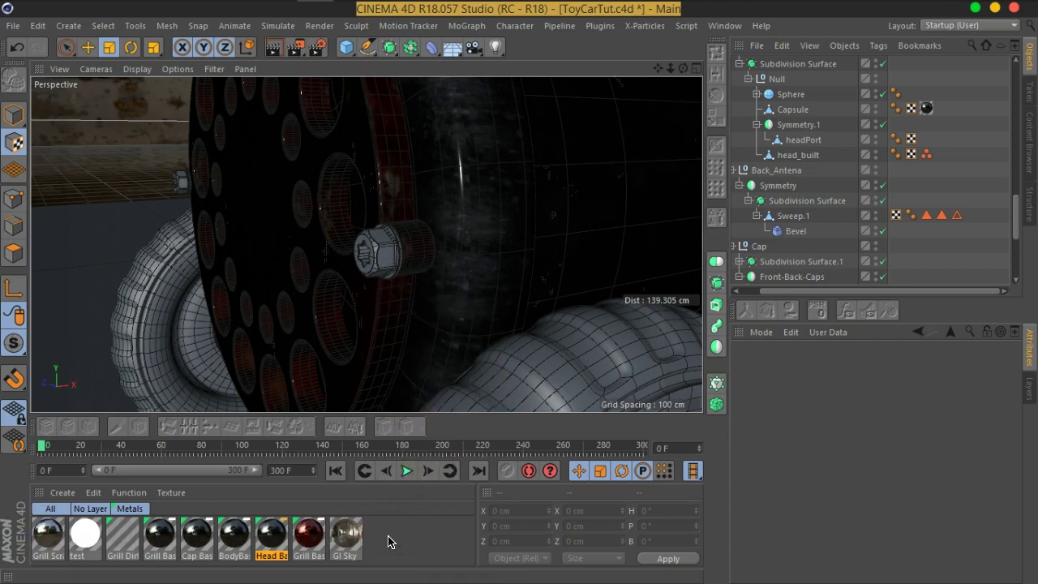
Filter materials to No Layer and move the grill material onto the Metals layer
{"action": "left_click", "coordinate": [91, 509]}
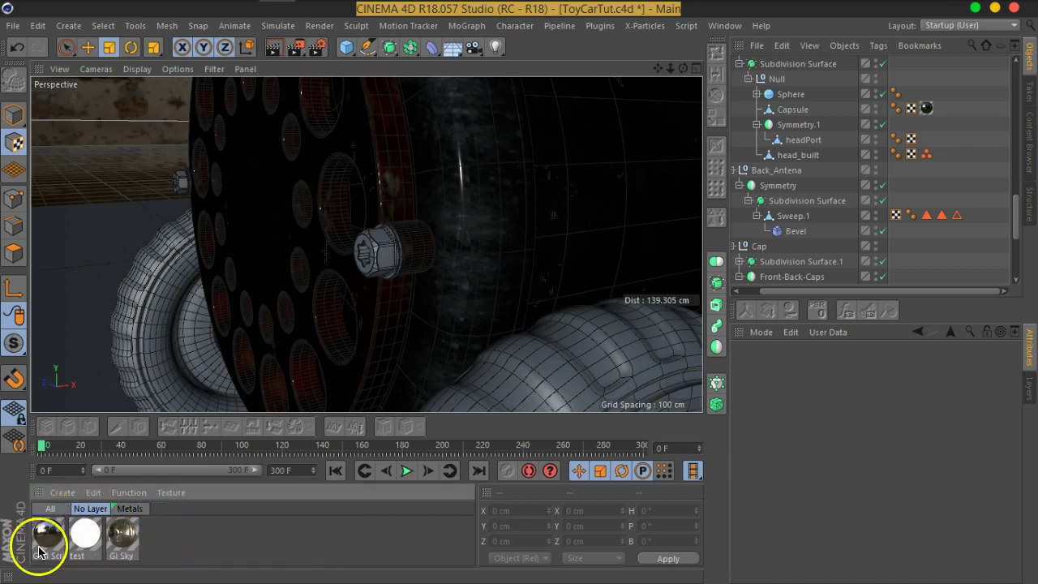
{"action": "left_click", "coordinate": [1029, 390]}
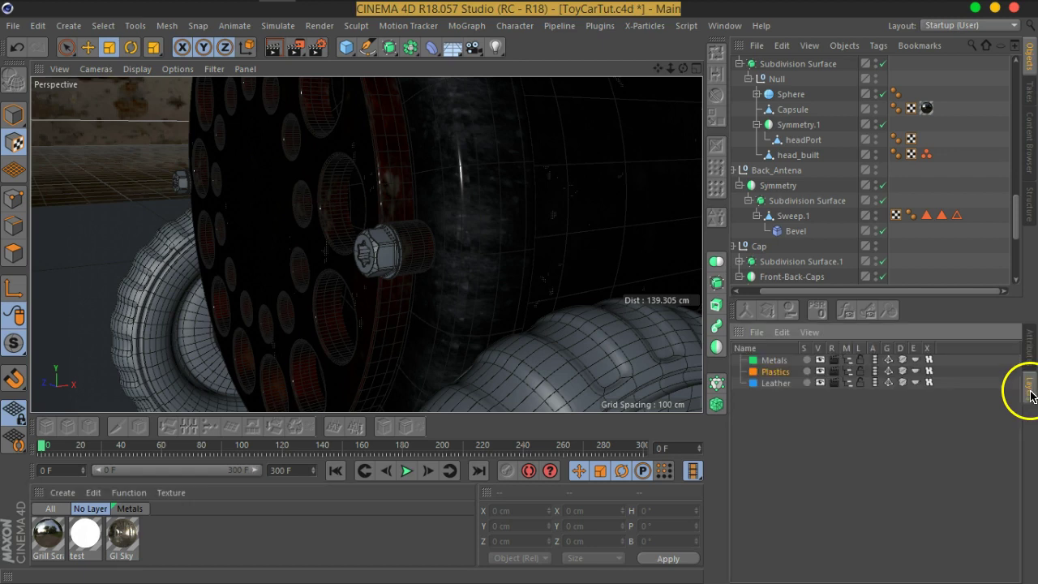
{"action": "mouse_move", "coordinate": [49, 535]}
{"action": "left_mouse_down"}
{"action": "mouse_move", "coordinate": [813, 445]}
{"action": "mouse_move", "coordinate": [774, 362]}
{"action": "left_mouse_up"}
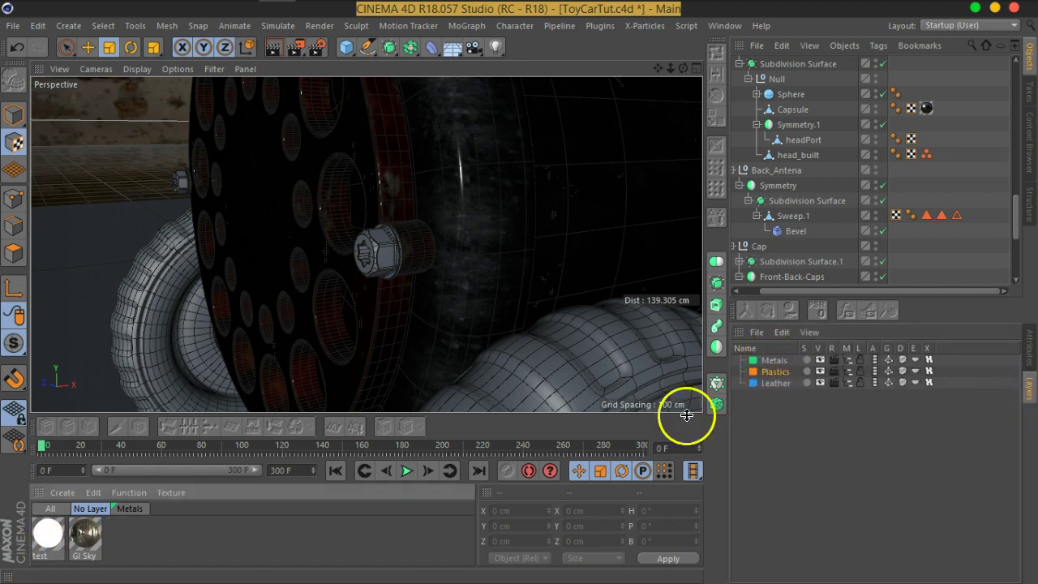
Create a new material, assign it to the Metals layer, and name it cooper
{"action": "double_click", "coordinate": [132, 537]}
{"action": "mouse_move", "coordinate": [45, 535]}
{"action": "left_mouse_down"}
{"action": "mouse_move", "coordinate": [790, 460]}
{"action": "mouse_move", "coordinate": [774, 363]}
{"action": "left_mouse_up"}
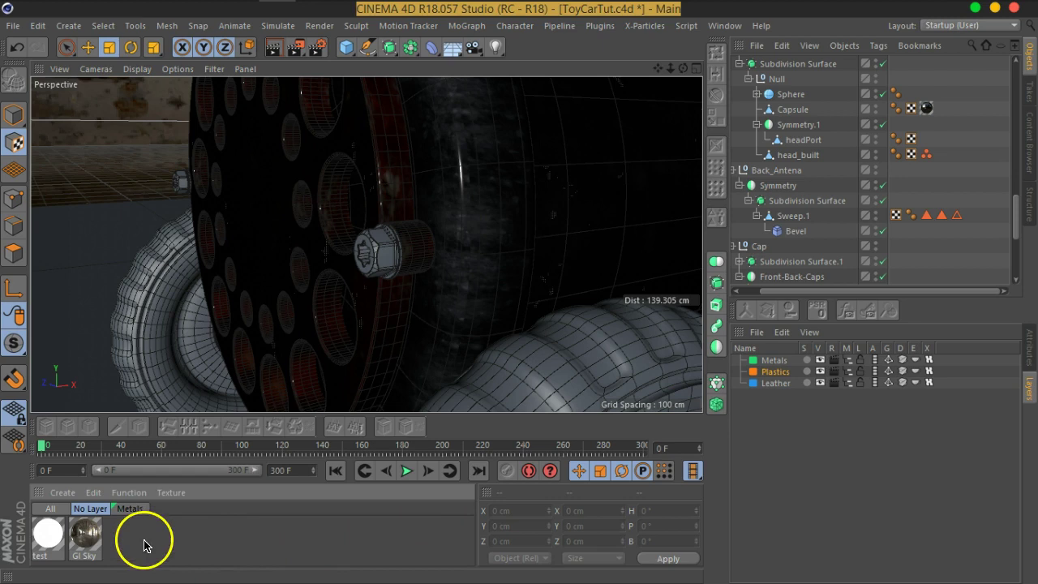
{"action": "left_click", "coordinate": [128, 508]}
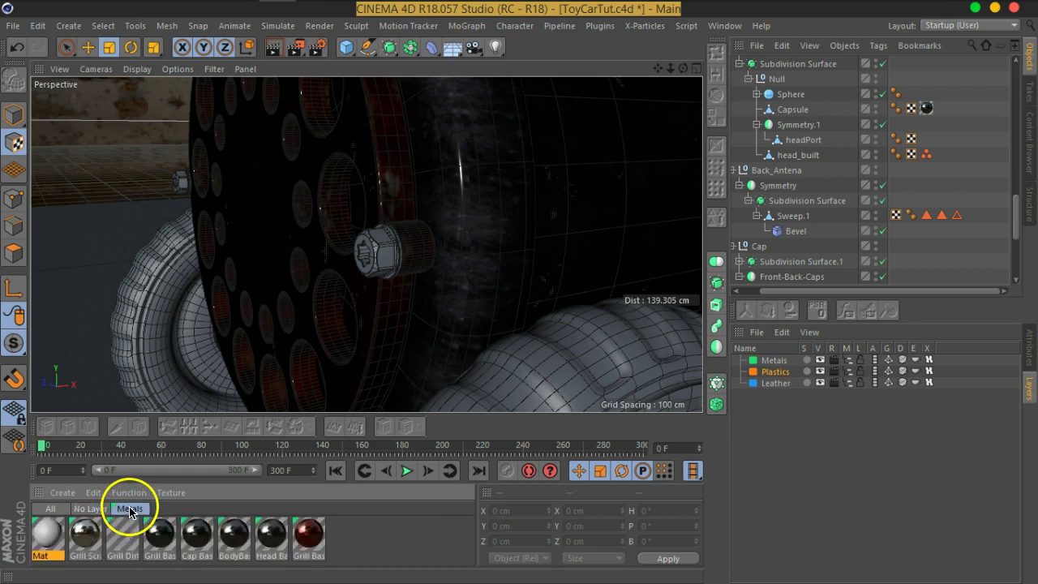
{"action": "double_click", "coordinate": [43, 555]}
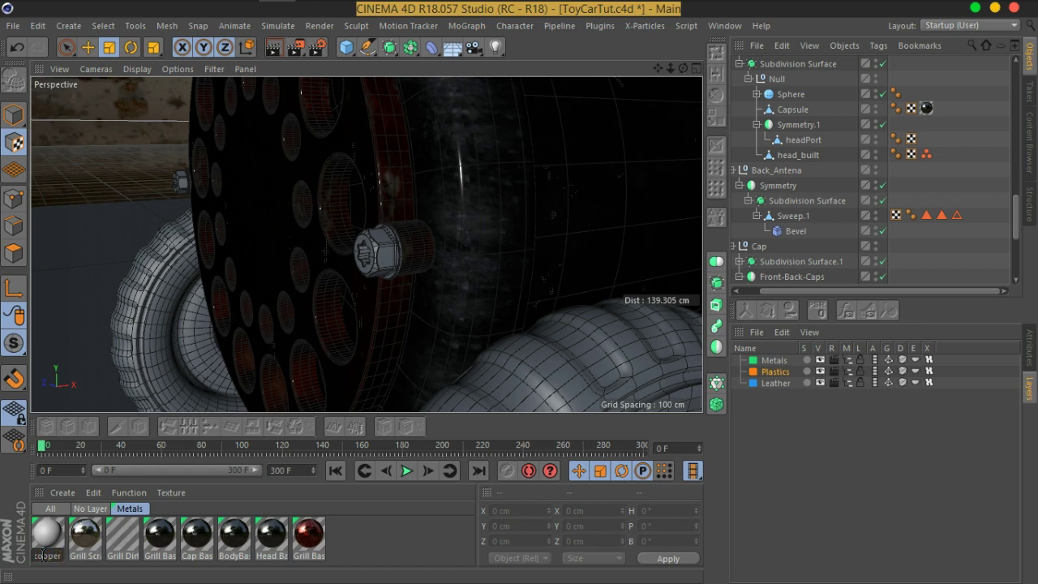
{"action": "key", "text": "Return"}
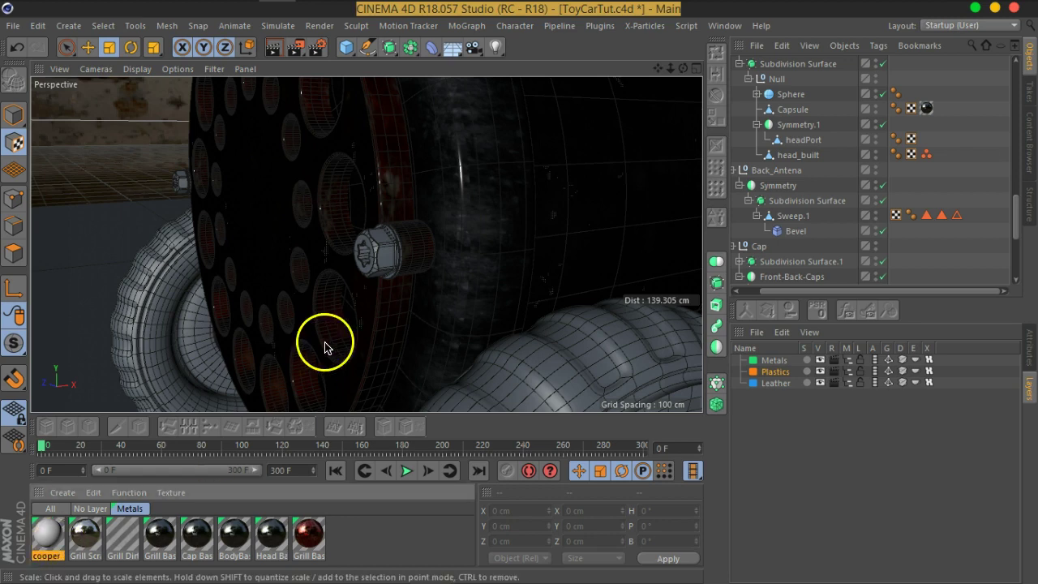
{"action": "left_click", "coordinate": [9, 142]}
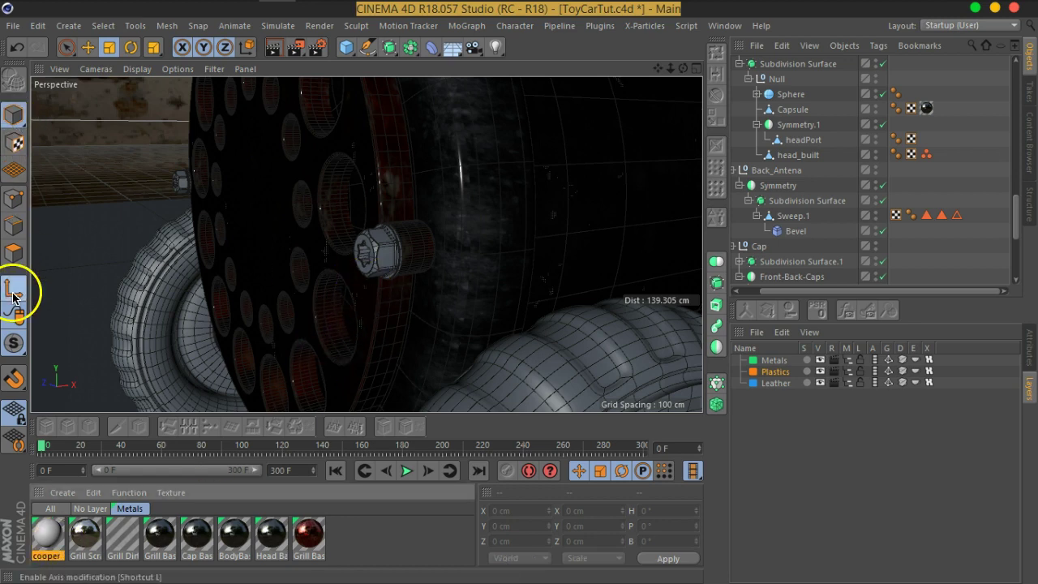
{"action": "left_click", "coordinate": [378, 239]}
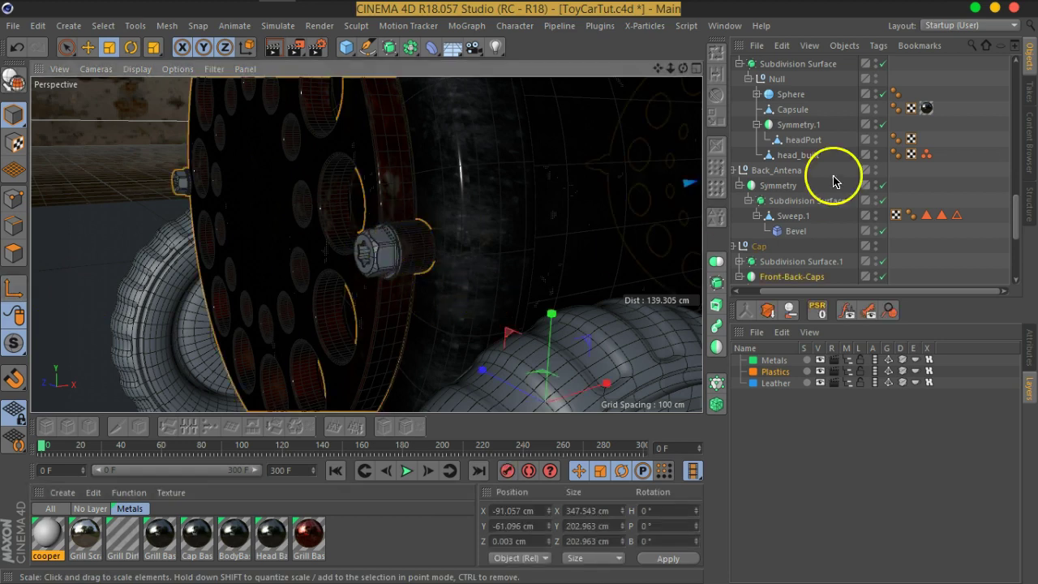
{"action": "scroll", "coordinate": [831, 195], "scroll_direction": "down", "scroll_amount": 3}
{"action": "scroll", "coordinate": [819, 219], "scroll_direction": "down", "scroll_amount": 3}
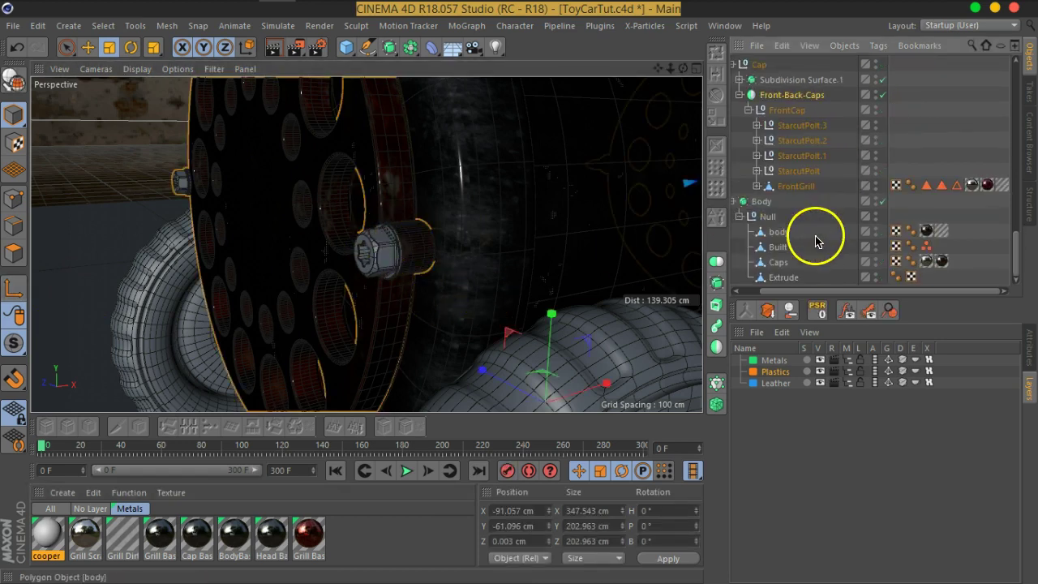
{"action": "left_click", "coordinate": [803, 174]}
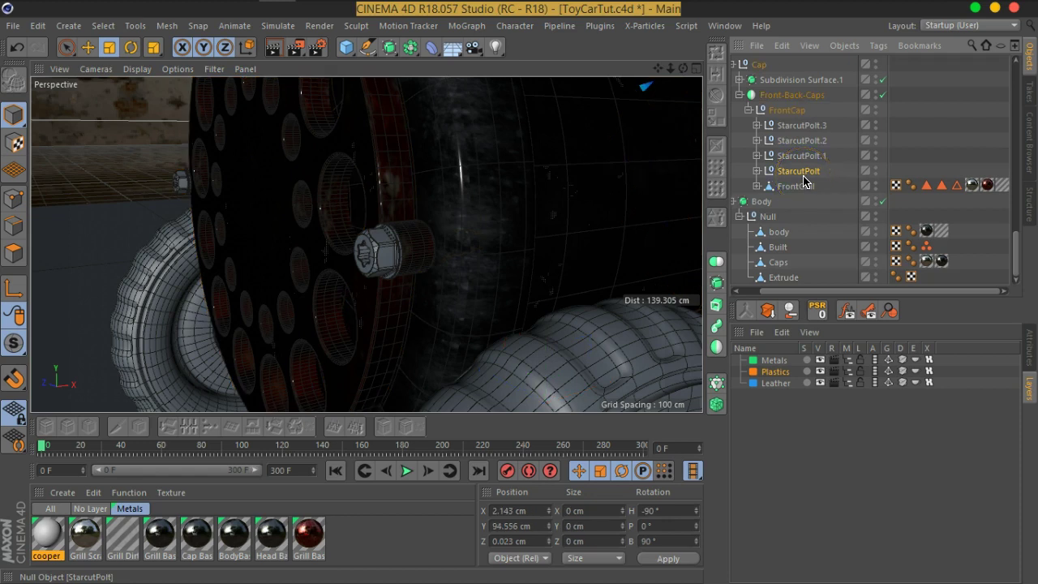
{"action": "left_click_drag", "start_coordinate": [799, 151], "coordinate": [798, 129]}
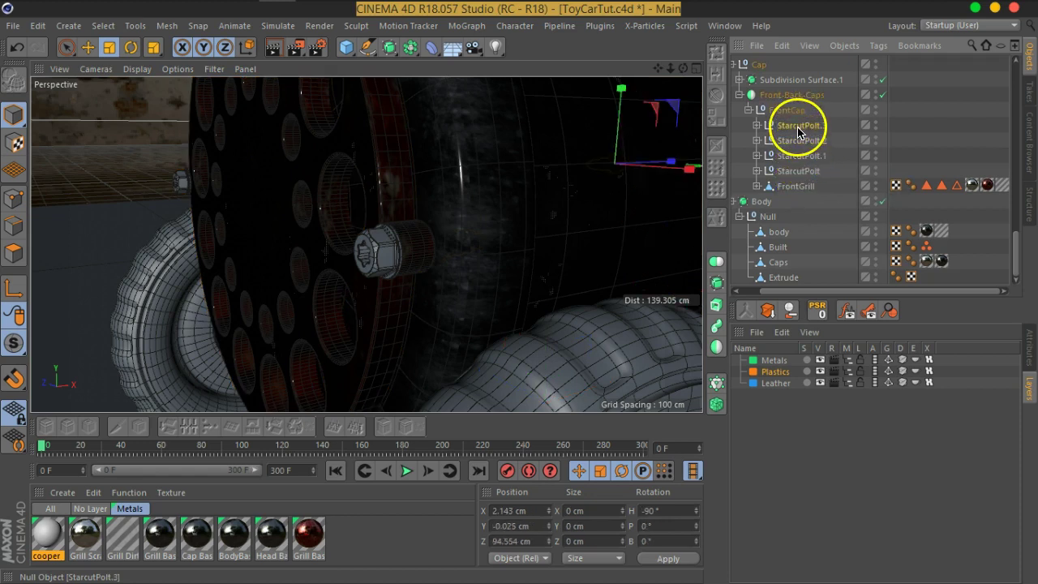
{"action": "left_click", "coordinate": [796, 188]}
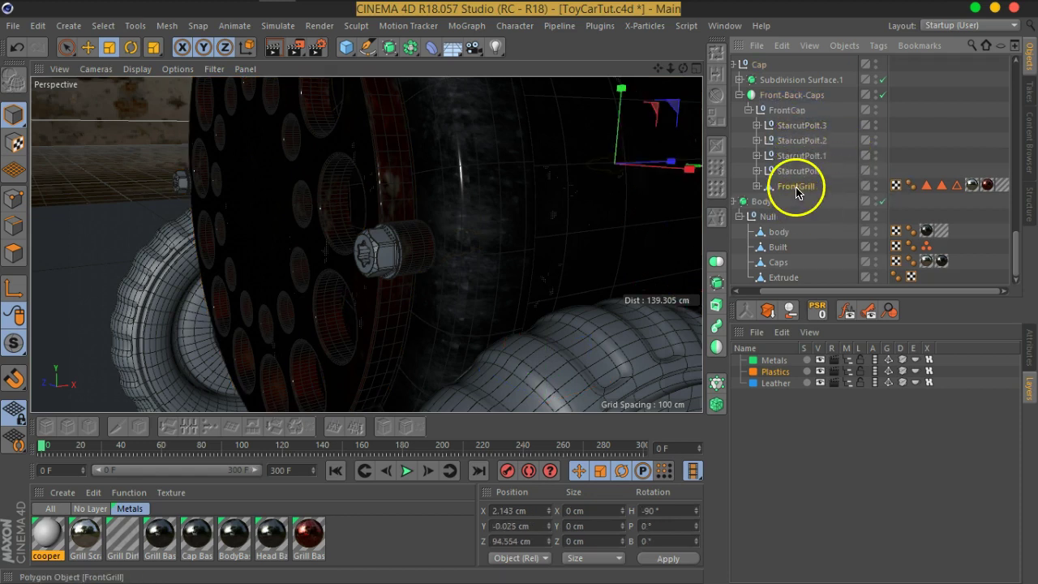
{"action": "left_click", "coordinate": [381, 267]}
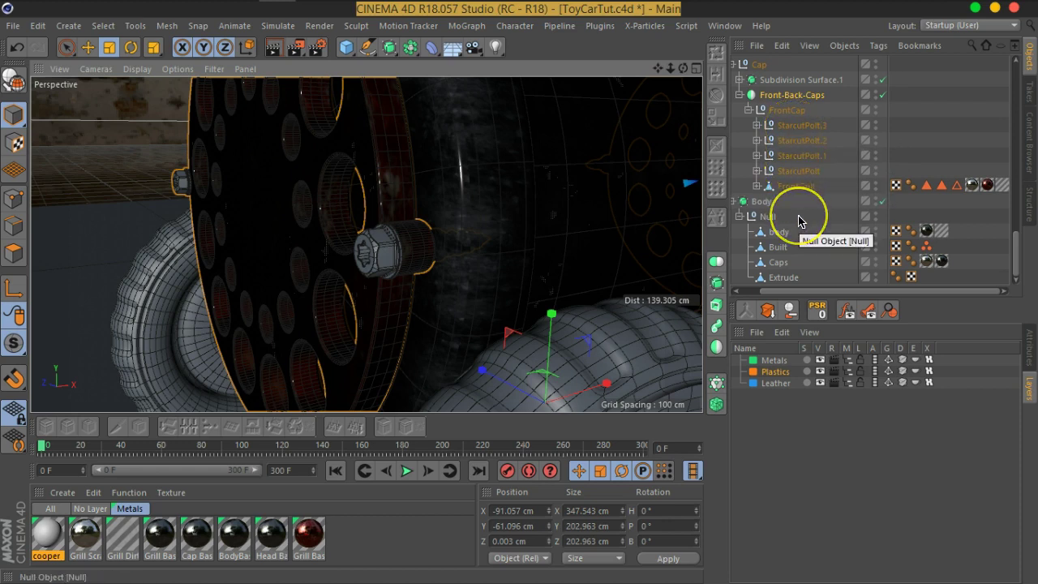
{"action": "scroll", "coordinate": [792, 213], "scroll_direction": "up", "scroll_amount": 2}
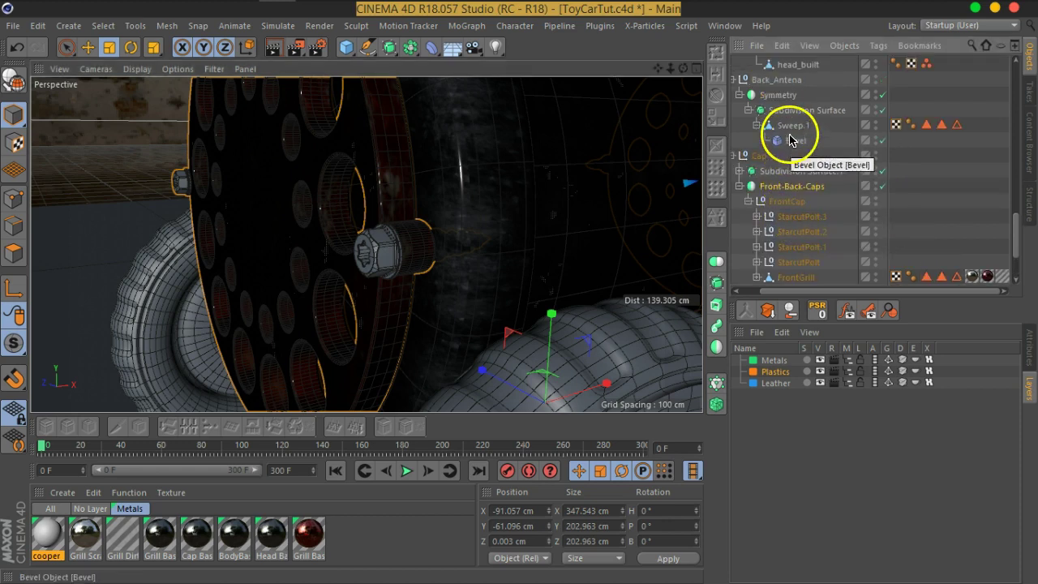
{"action": "scroll", "coordinate": [807, 187], "scroll_direction": "up", "scroll_amount": 2}
{"action": "scroll", "coordinate": [815, 196], "scroll_direction": "up", "scroll_amount": 2}
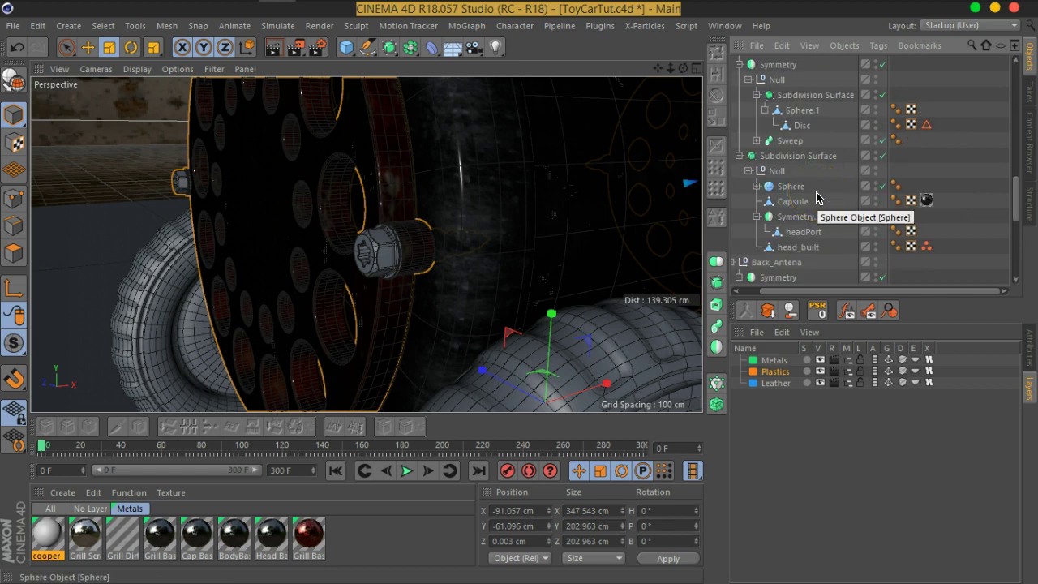
{"action": "scroll", "coordinate": [815, 194], "scroll_direction": "down", "scroll_amount": 2}
{"action": "scroll", "coordinate": [810, 188], "scroll_direction": "down", "scroll_amount": 2}
{"action": "scroll", "coordinate": [808, 183], "scroll_direction": "down", "scroll_amount": 2}
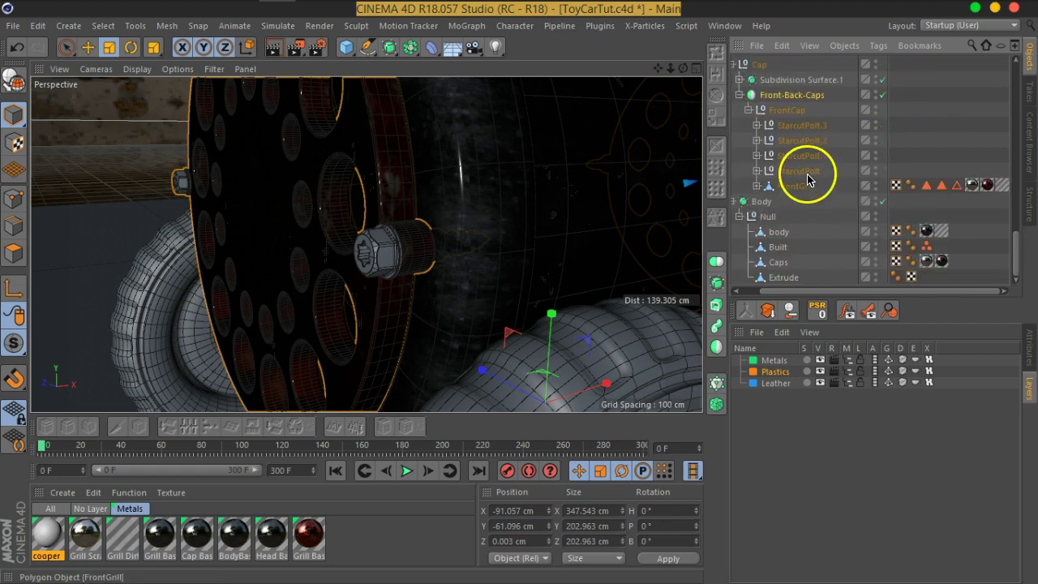
{"action": "left_click", "coordinate": [800, 171]}
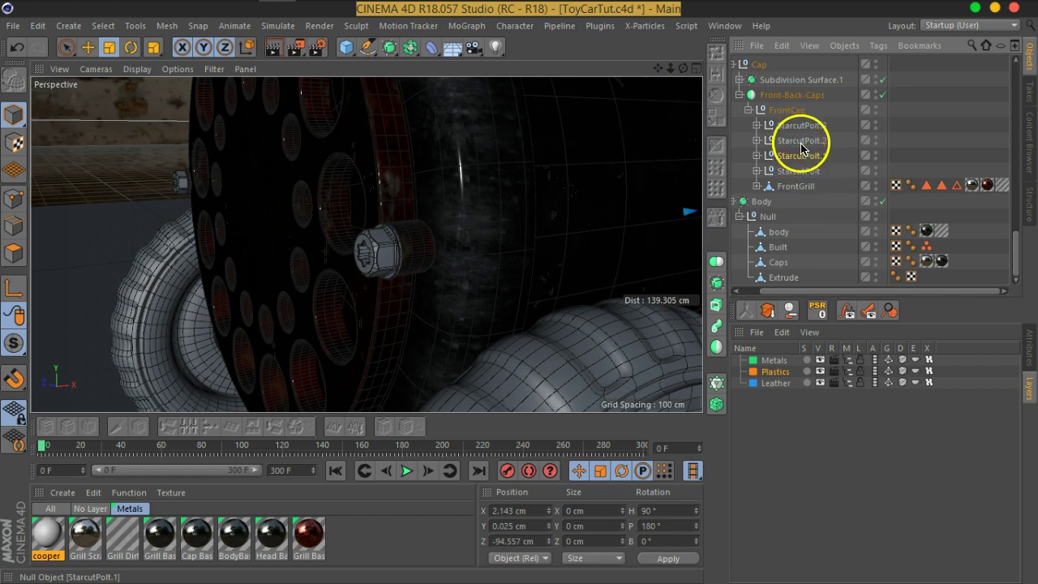
{"action": "left_click", "coordinate": [756, 171]}
{"action": "left_click", "coordinate": [795, 186]}
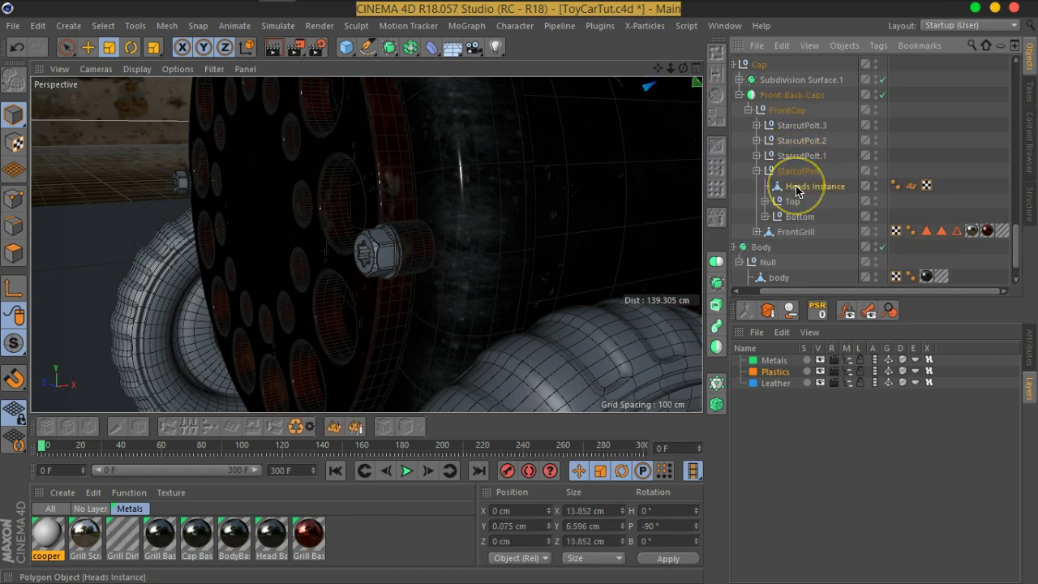
{"action": "left_click", "coordinate": [756, 171]}
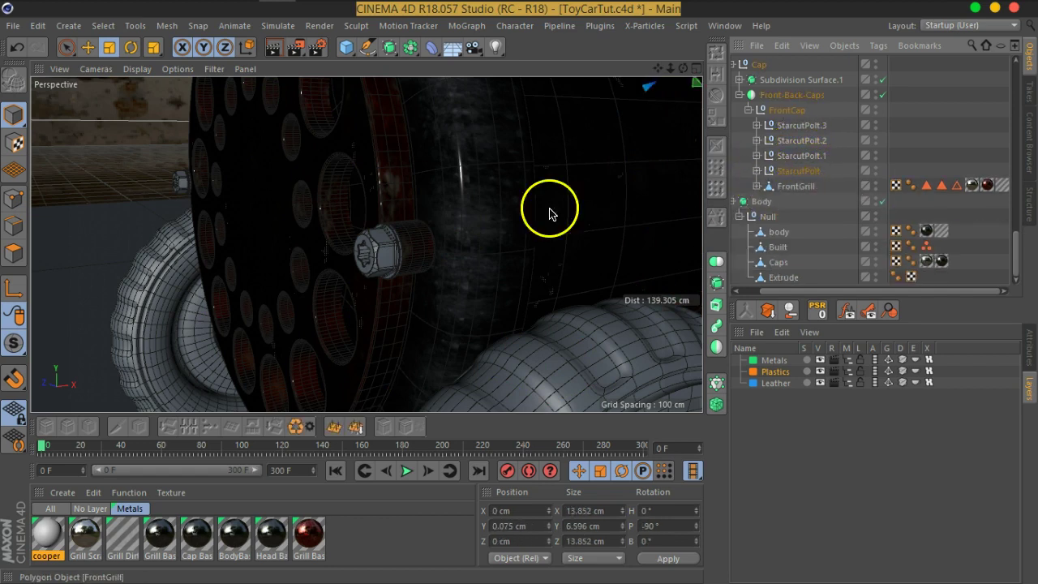
Apply the cooper material to the StarcutPolt bolt heads on the front cap
{"action": "scroll", "coordinate": [549, 214], "scroll_direction": "down", "scroll_amount": 3}
{"action": "scroll", "coordinate": [407, 199], "scroll_direction": "down", "scroll_amount": 3}
{"action": "scroll", "coordinate": [586, 171], "scroll_direction": "down", "scroll_amount": 2}
{"action": "scroll", "coordinate": [405, 223], "scroll_direction": "down", "scroll_amount": 5}
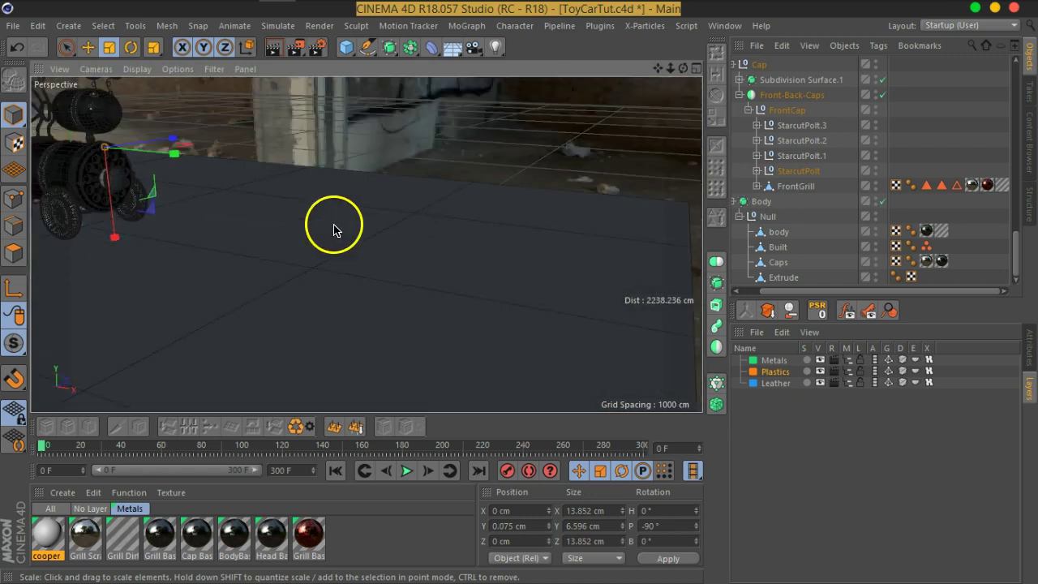
{"action": "middle_click_drag", "start_coordinate": [123, 220], "coordinate": [270, 208], "text": "alt"}
{"action": "scroll", "coordinate": [292, 210], "scroll_direction": "up", "scroll_amount": 4}
{"action": "scroll", "coordinate": [300, 214], "scroll_direction": "up", "scroll_amount": 3}
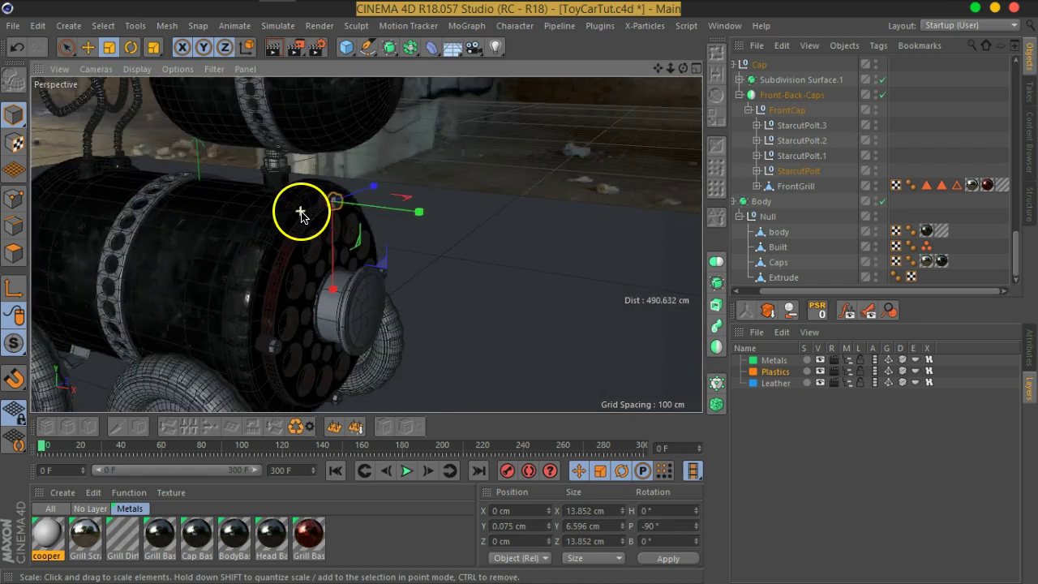
{"action": "scroll", "coordinate": [348, 238], "scroll_direction": "up", "scroll_amount": 3}
{"action": "scroll", "coordinate": [412, 260], "scroll_direction": "up", "scroll_amount": 2}
{"action": "scroll", "coordinate": [371, 169], "scroll_direction": "up", "scroll_amount": 3}
{"action": "scroll", "coordinate": [386, 185], "scroll_direction": "up", "scroll_amount": 2}
{"action": "scroll", "coordinate": [385, 190], "scroll_direction": "up", "scroll_amount": 2}
{"action": "mouse_move", "coordinate": [386, 190]}
{"action": "left_mouse_down", "text": "alt"}
{"action": "mouse_move", "coordinate": [429, 196]}
{"action": "mouse_move", "coordinate": [371, 173]}
{"action": "mouse_move", "coordinate": [370, 301]}
{"action": "left_mouse_up", "text": "alt"}
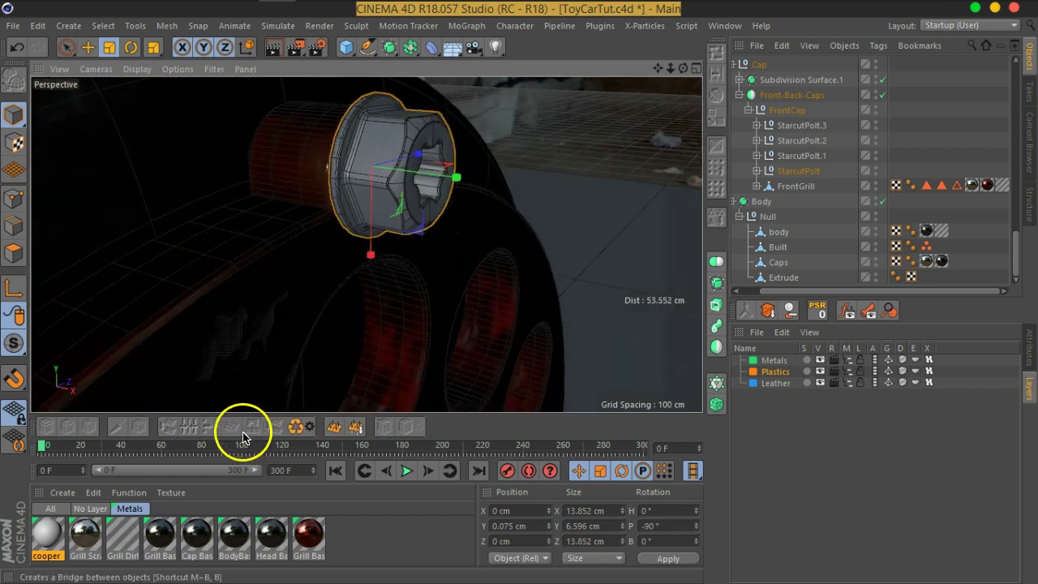
{"action": "left_click_drag", "start_coordinate": [39, 551], "coordinate": [790, 172]}
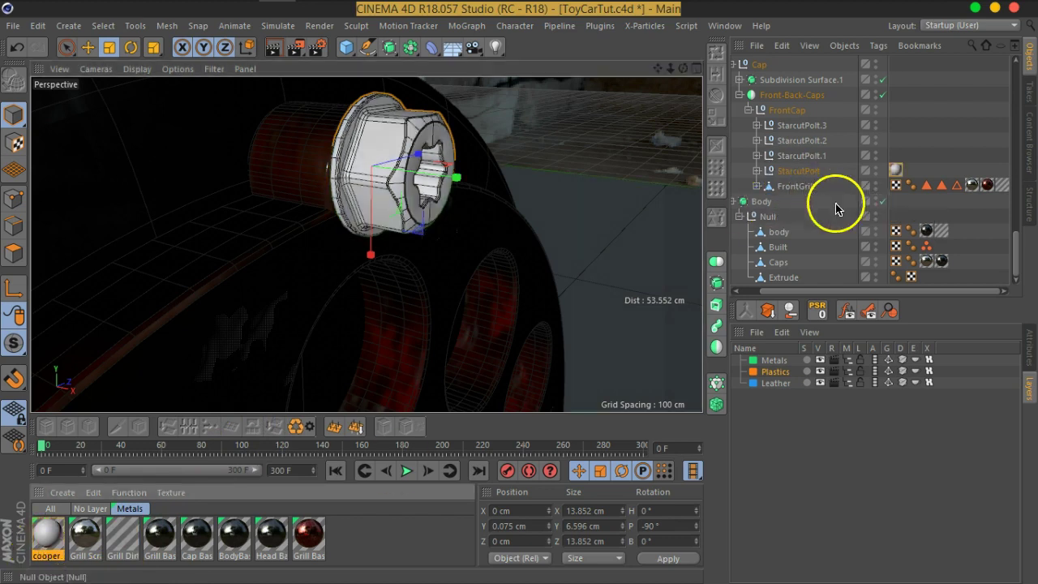
Set the StarcutPolt texture tag's projection to Cubic
{"action": "left_click", "coordinate": [1026, 357]}
{"action": "left_click", "coordinate": [881, 430]}
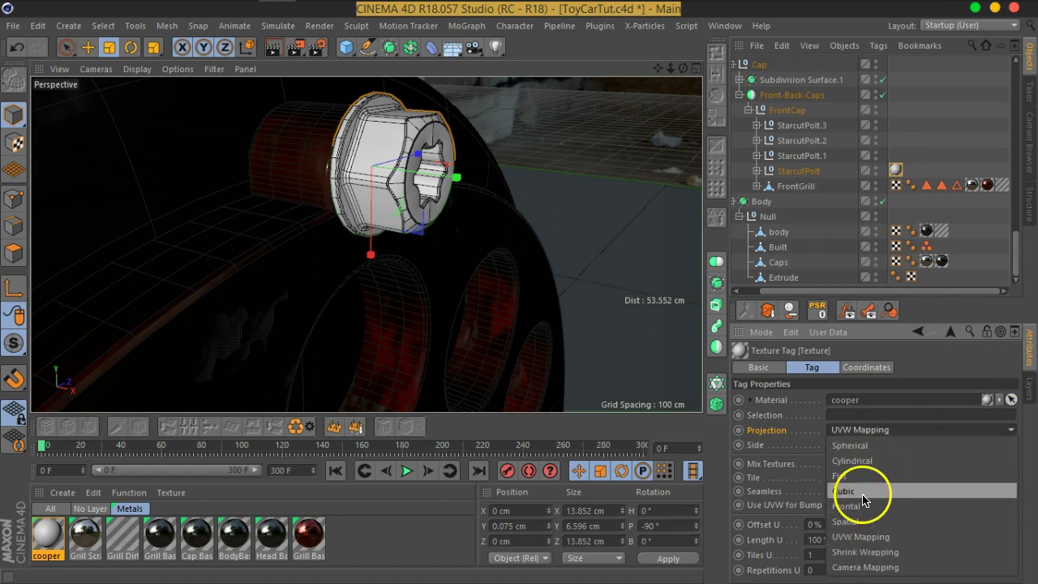
{"action": "left_click", "coordinate": [860, 491]}
Turn off cooper's Color channel and replace the default specular with a Ward reflectance layer
{"action": "double_click", "coordinate": [49, 535]}
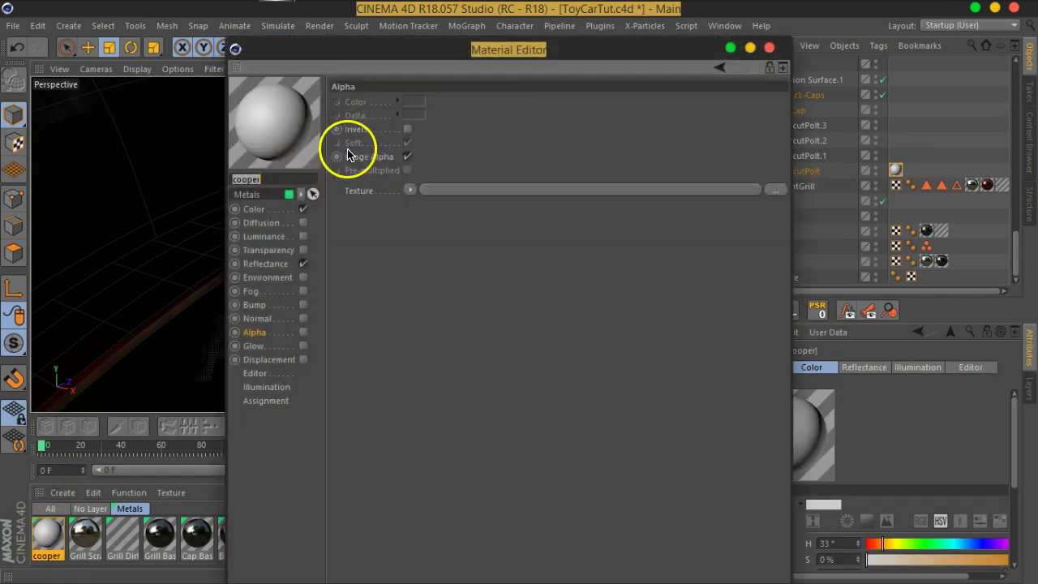
{"action": "left_click_drag", "start_coordinate": [475, 49], "coordinate": [579, 37]}
{"action": "left_click", "coordinate": [360, 191]}
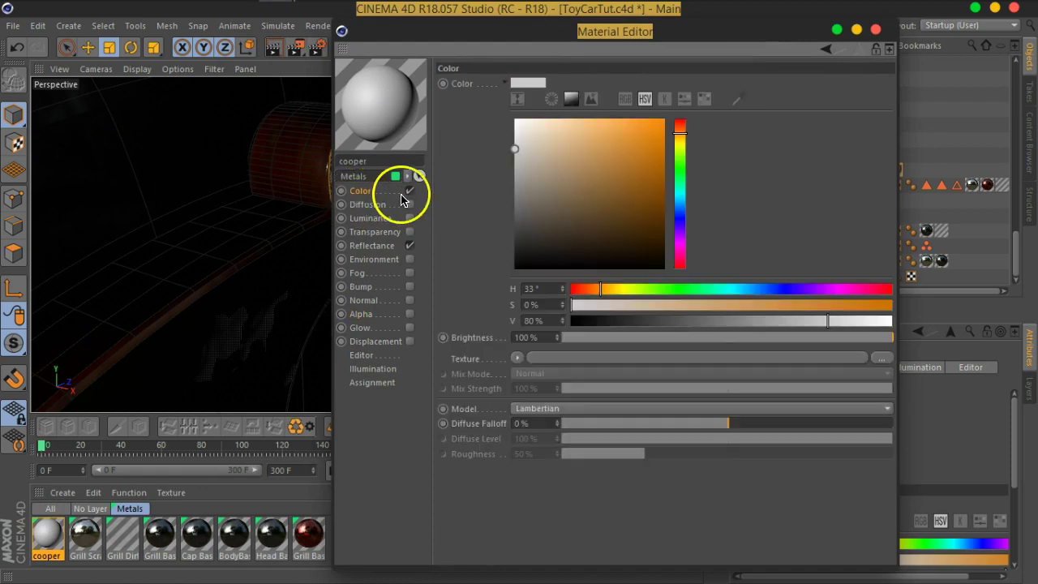
{"action": "left_click", "coordinate": [410, 190]}
{"action": "left_click", "coordinate": [372, 245]}
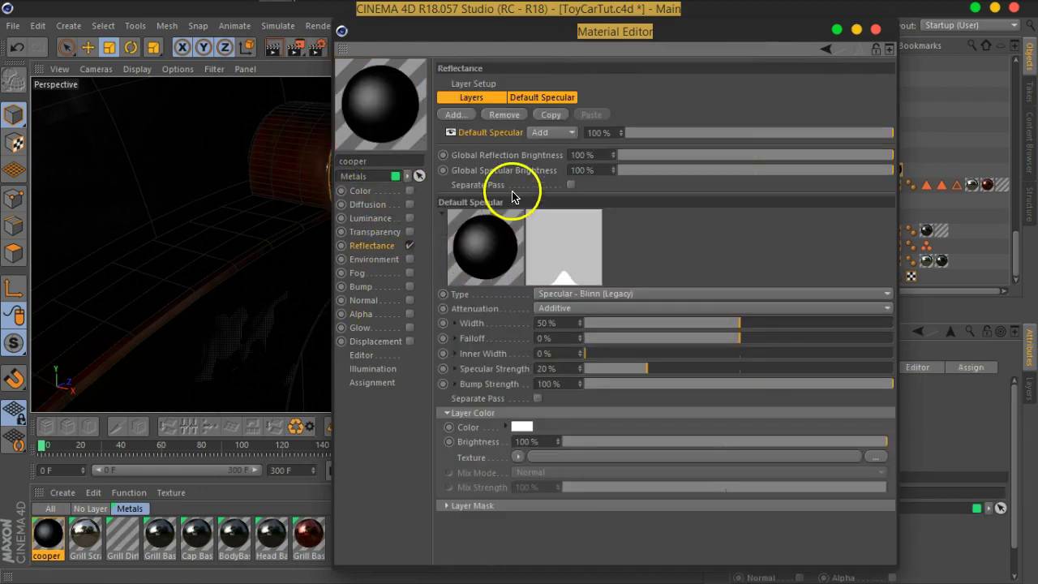
{"action": "left_click", "coordinate": [504, 114]}
{"action": "left_click", "coordinate": [468, 114]}
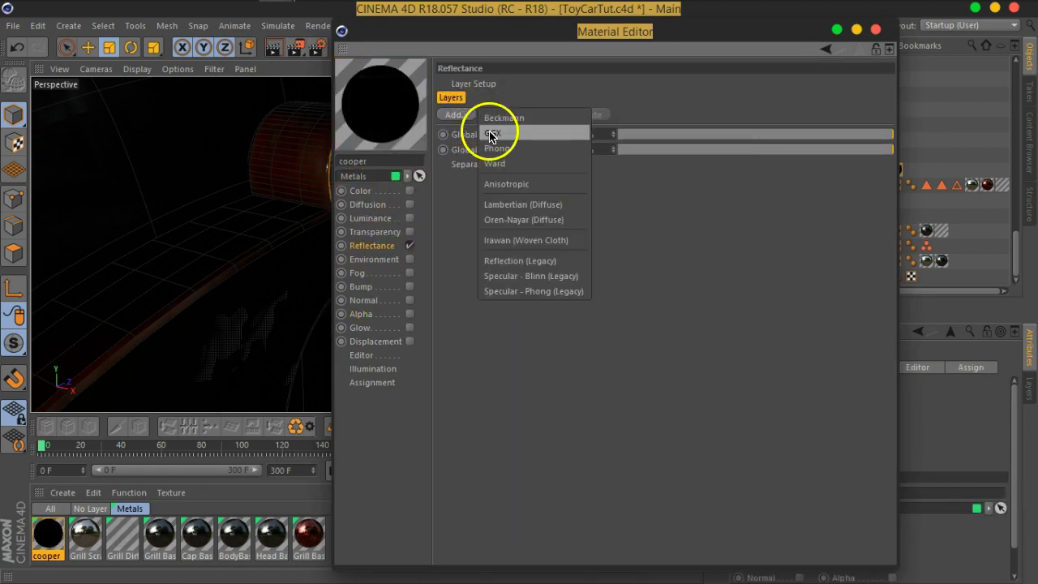
{"action": "left_click", "coordinate": [496, 163]}
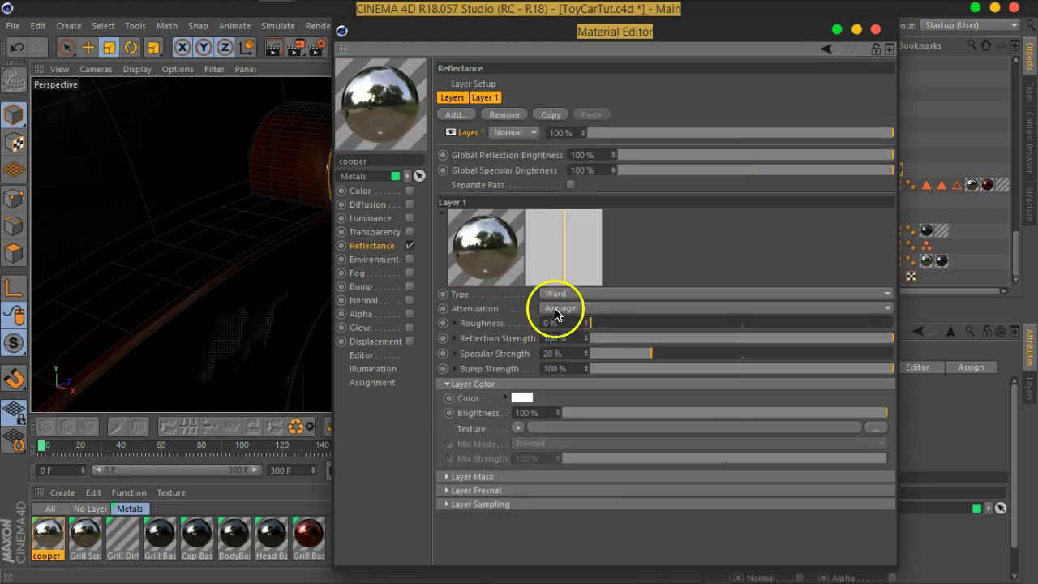
Tint the Ward layer colour copper-orange (H16, S75, V65)
{"action": "left_click", "coordinate": [519, 397]}
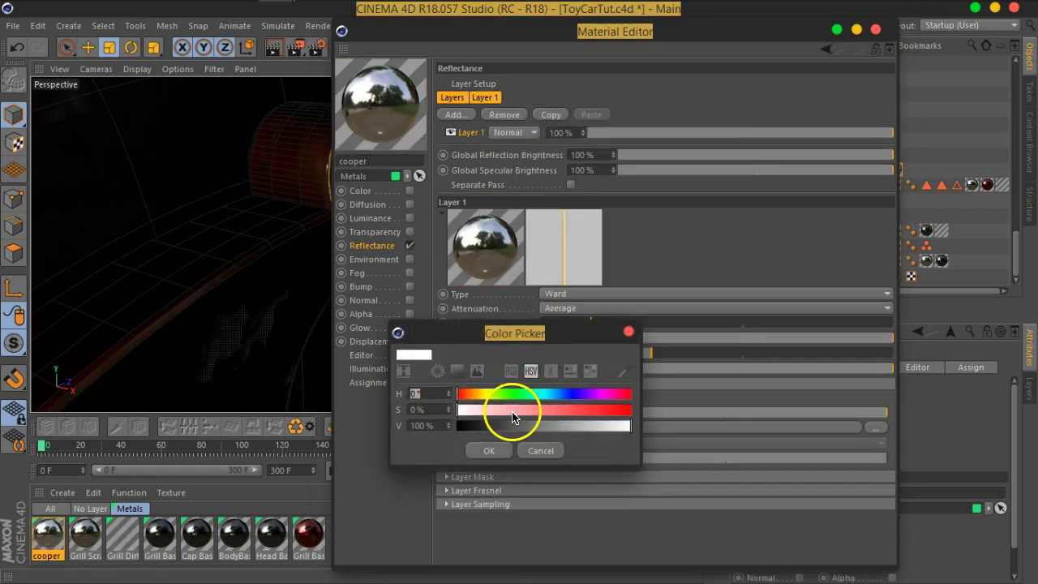
{"action": "left_click", "coordinate": [464, 395]}
{"action": "left_click_drag", "start_coordinate": [475, 409], "coordinate": [588, 415]}
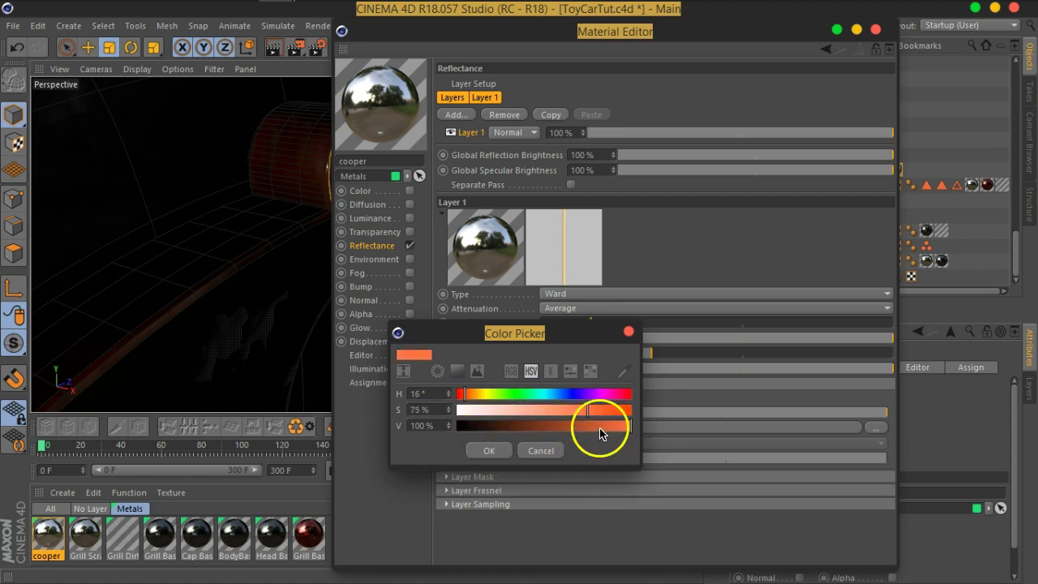
{"action": "left_click", "coordinate": [571, 432]}
{"action": "left_click", "coordinate": [489, 451]}
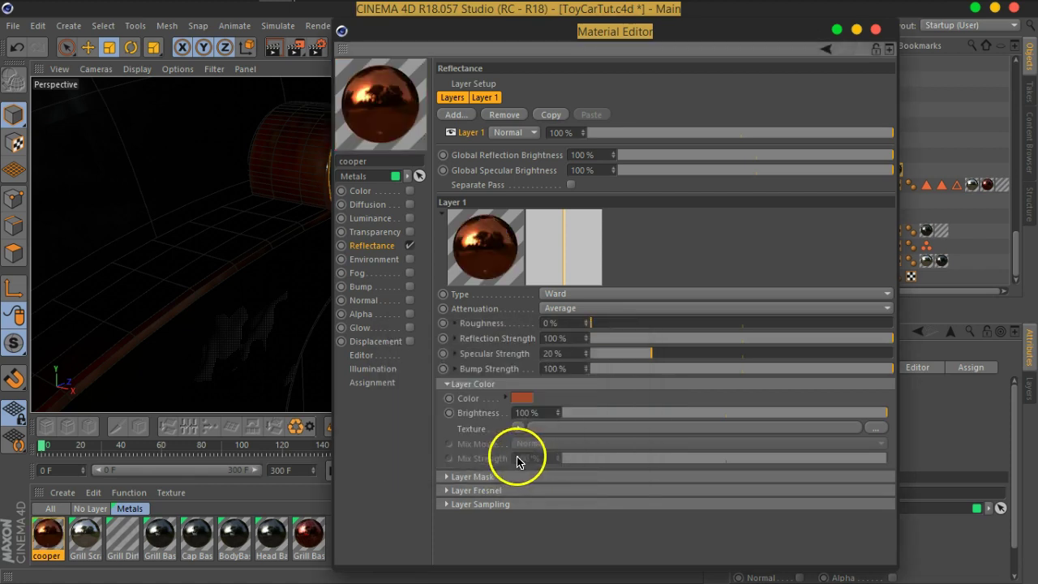
{"action": "left_click_drag", "start_coordinate": [531, 34], "coordinate": [647, 58]}
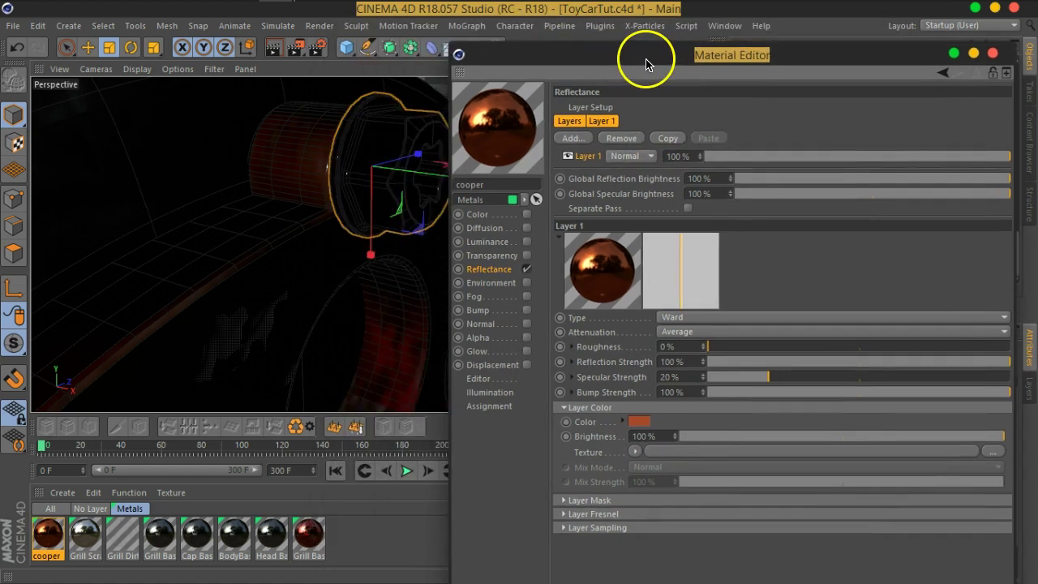
Set the Ward layer's Fresnel to Dielectric with IOR 8 and its roughness to 17%
{"action": "left_click_drag", "start_coordinate": [359, 216], "coordinate": [248, 216], "text": "alt"}
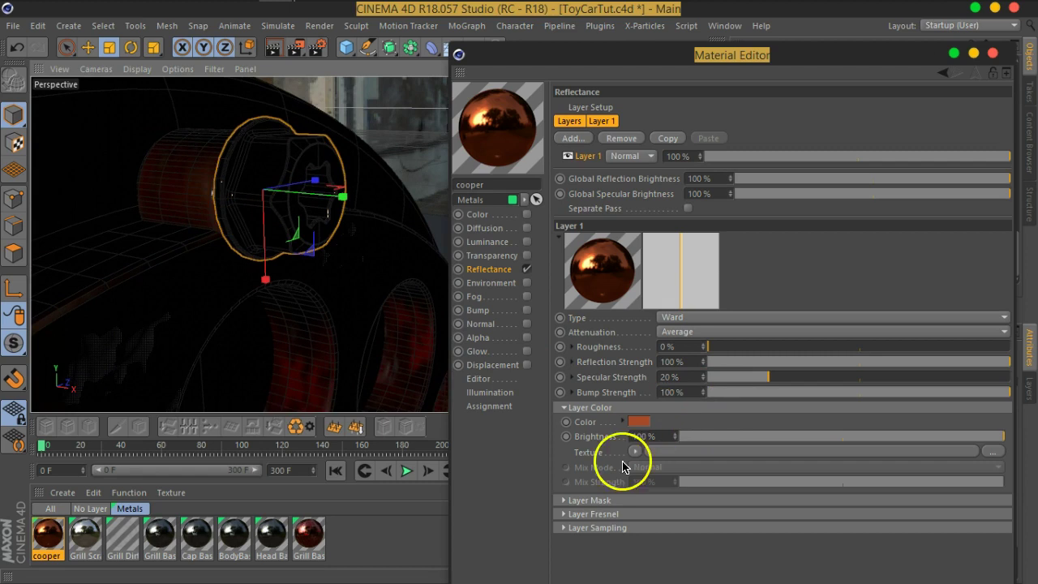
{"action": "left_click", "coordinate": [629, 513]}
{"action": "left_click", "coordinate": [641, 529]}
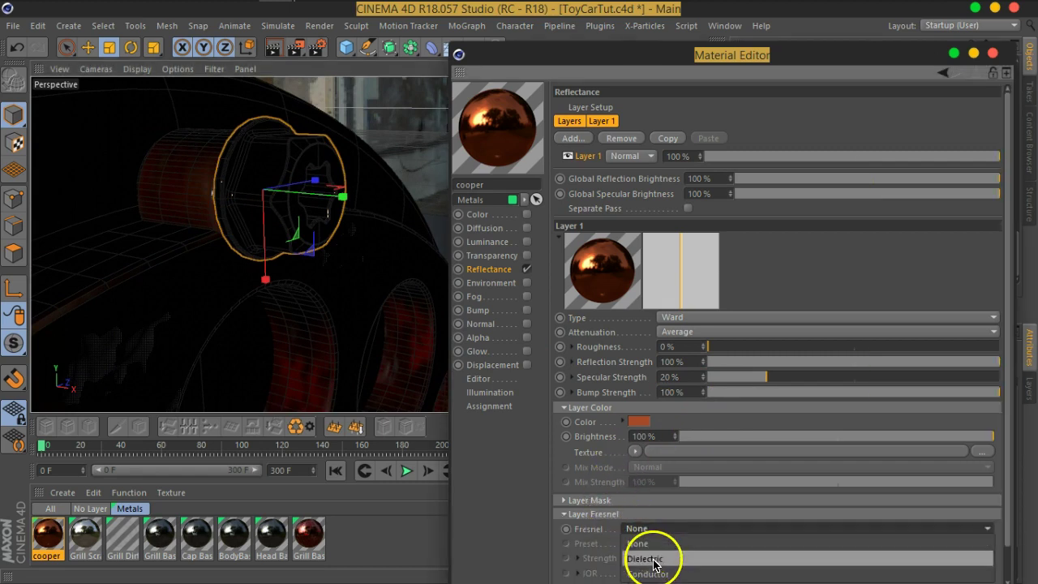
{"action": "left_click", "coordinate": [655, 556]}
{"action": "double_click", "coordinate": [644, 572]}
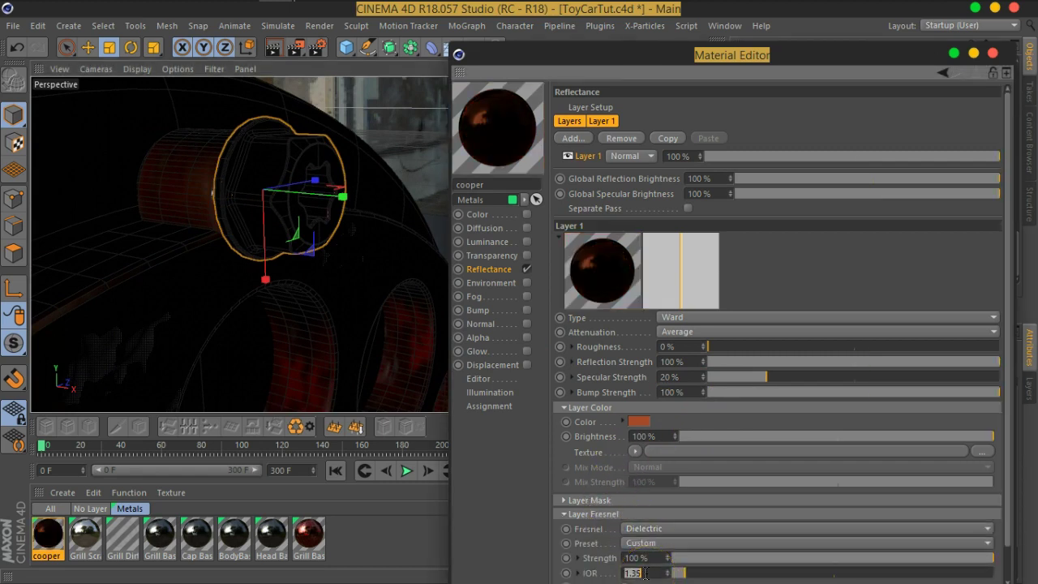
{"action": "type", "text": "5"}
{"action": "key", "text": "Return"}
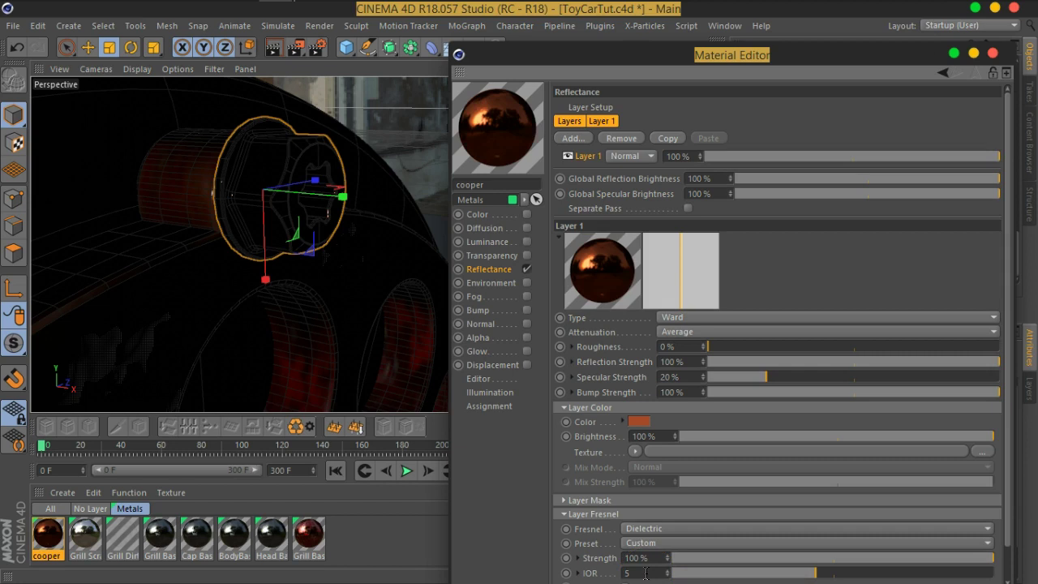
{"action": "type", "text": "8"}
{"action": "key", "text": "Return"}
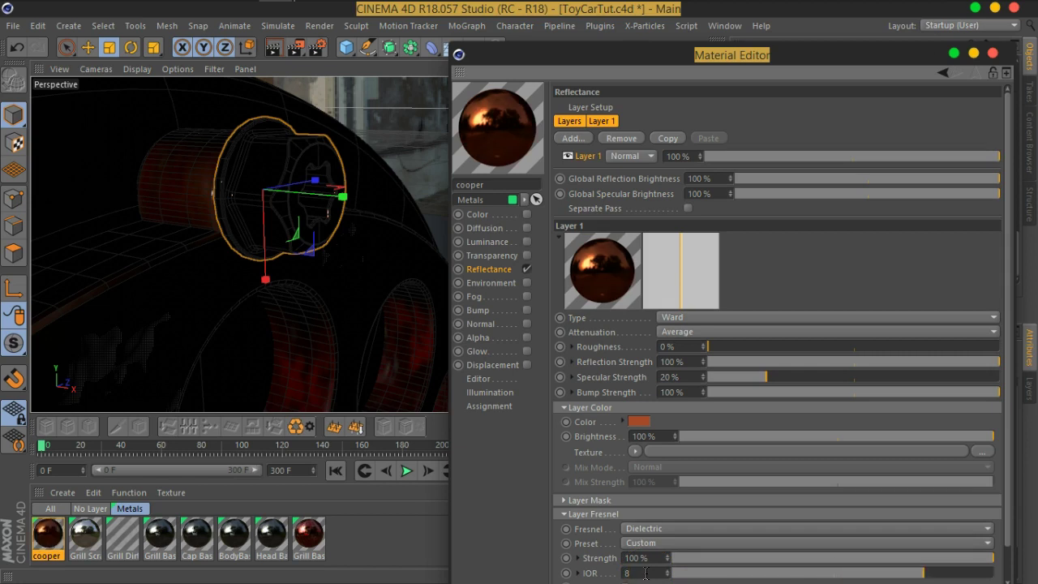
{"action": "left_click", "coordinate": [604, 515]}
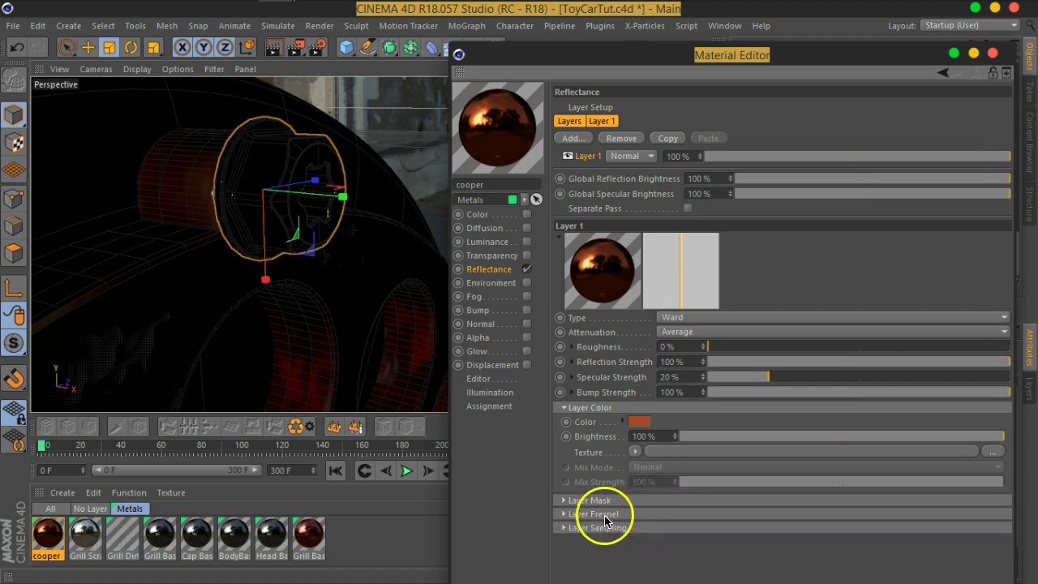
{"action": "left_click_drag", "start_coordinate": [707, 347], "coordinate": [760, 355]}
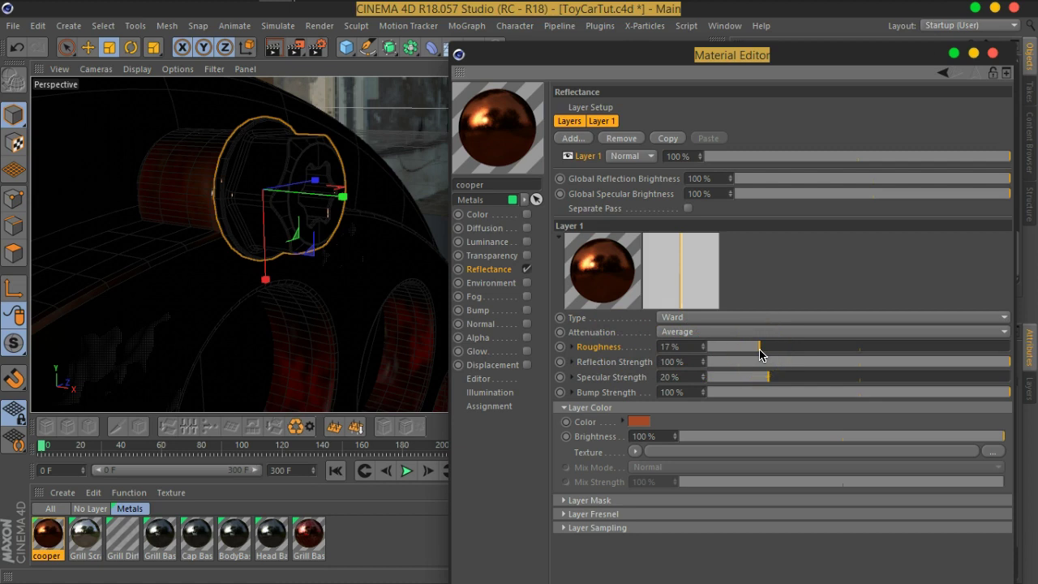
Render an interactive region over the wheel hub to preview the copper bolt heads
{"action": "left_click", "coordinate": [296, 46]}
{"action": "left_click", "coordinate": [341, 63]}
{"action": "left_click_drag", "start_coordinate": [387, 96], "coordinate": [180, 270]}
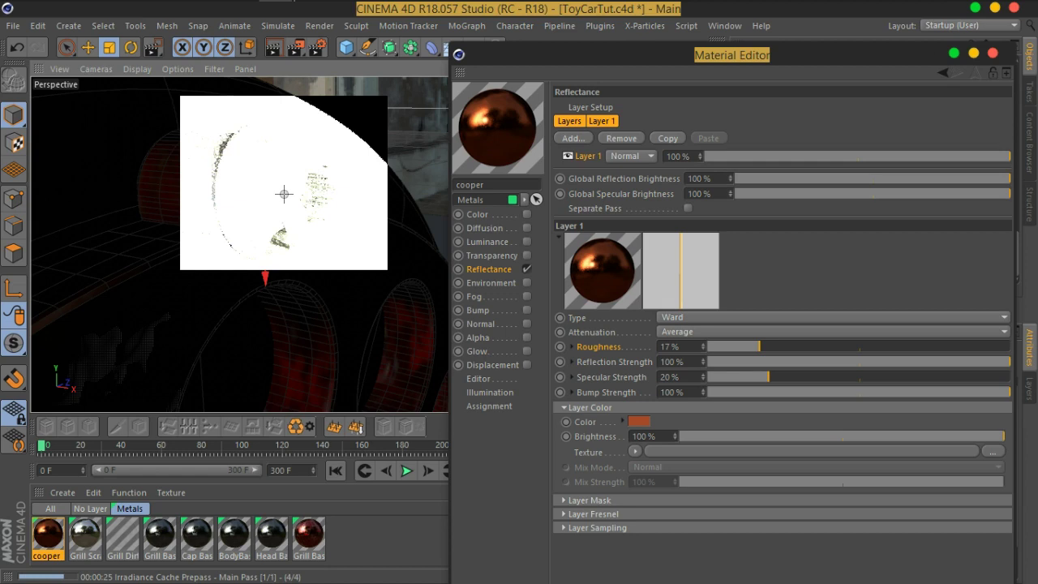
{"action": "left_click", "coordinate": [725, 216]}
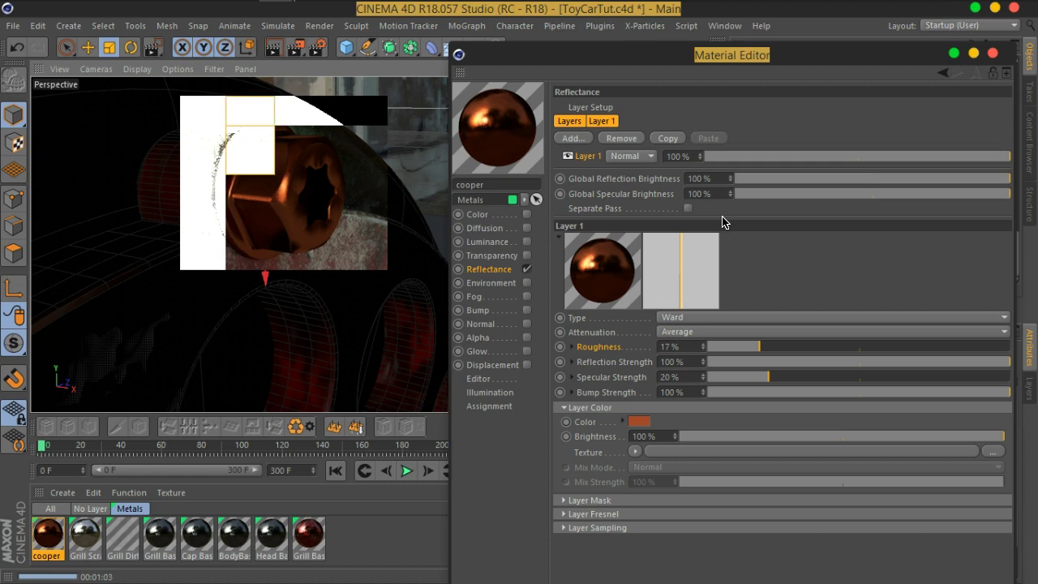
Warm the copper layer colour's hue slightly, to 28°
{"action": "left_click", "coordinate": [642, 422]}
{"action": "left_click_drag", "start_coordinate": [599, 425], "coordinate": [603, 424]}
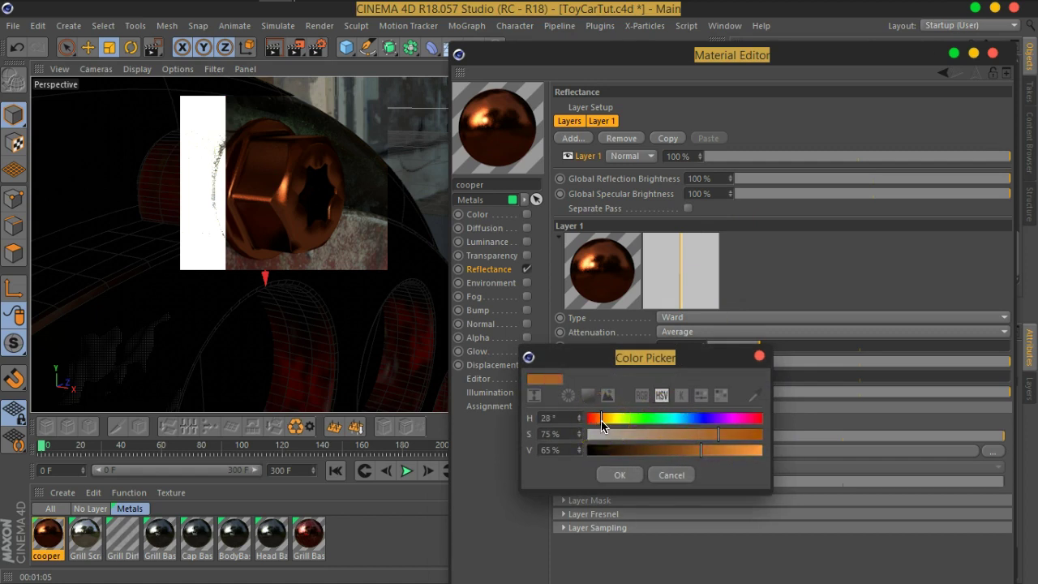
{"action": "left_click", "coordinate": [620, 475]}
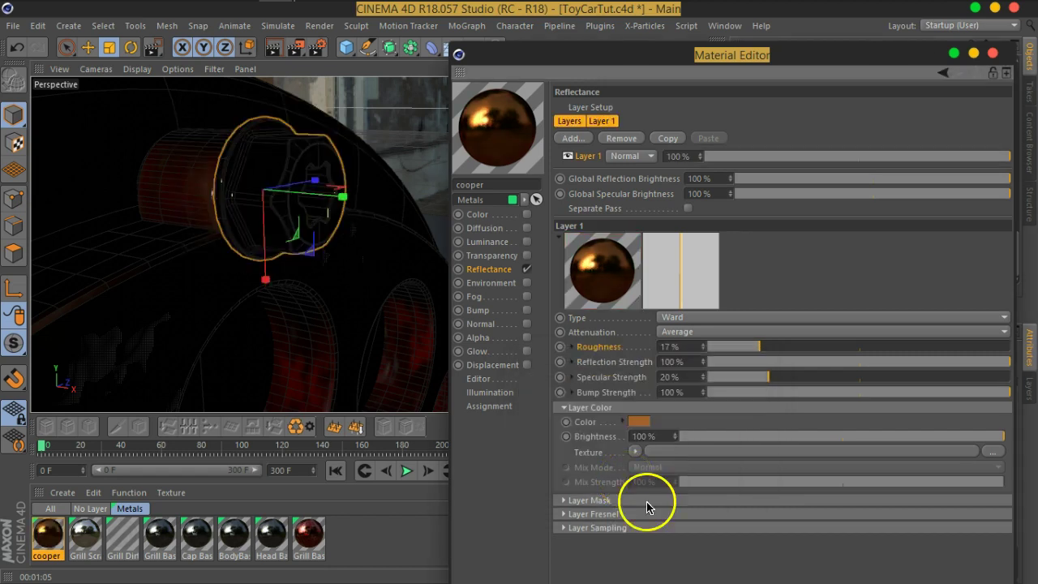
Set the layer's Fresnel IOR to 40 and roughness to 16%
{"action": "left_click", "coordinate": [618, 513]}
{"action": "left_click", "coordinate": [643, 570]}
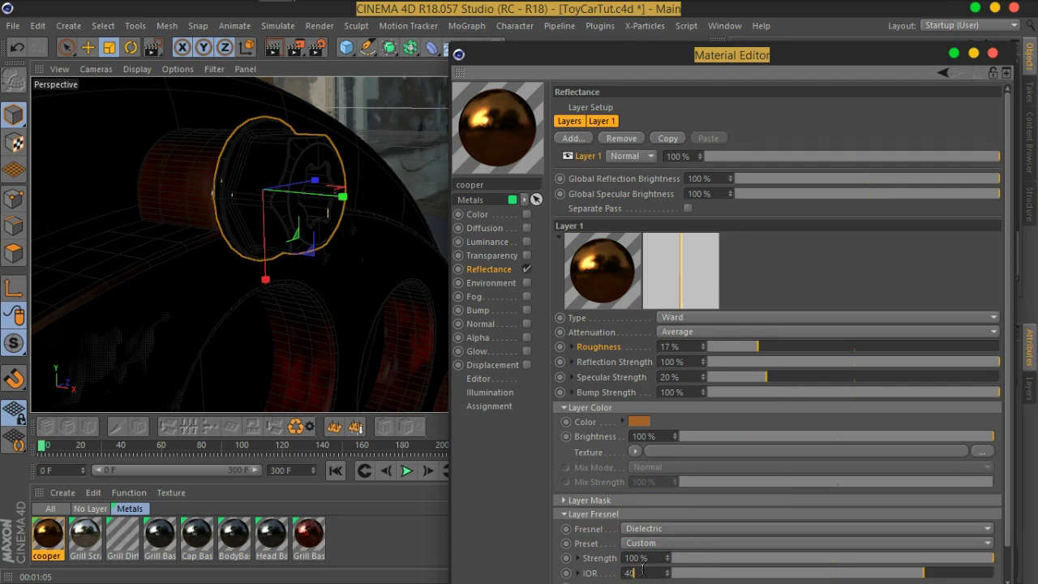
{"action": "key", "text": "Return"}
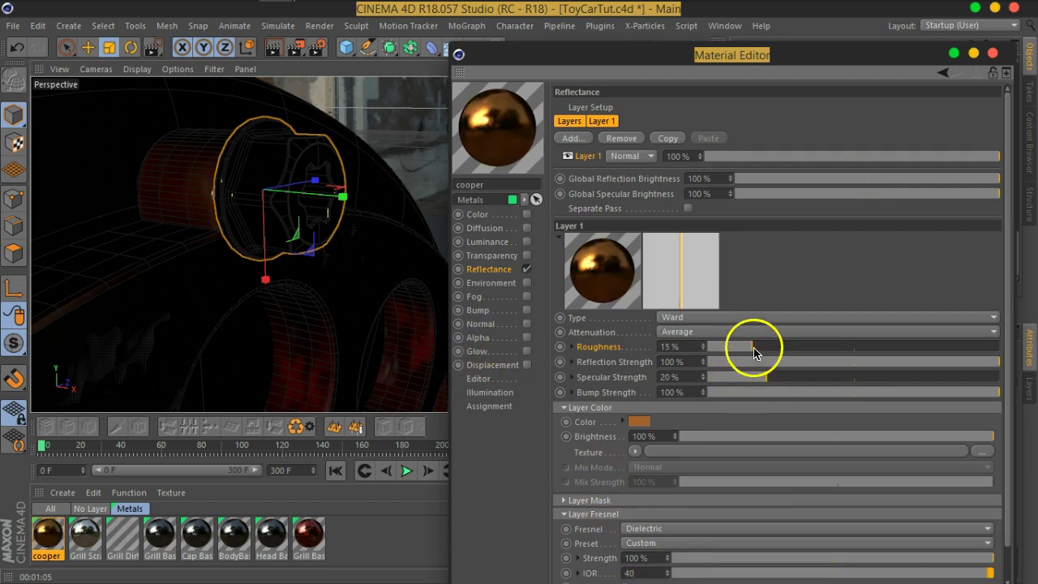
{"action": "left_click_drag", "start_coordinate": [753, 354], "coordinate": [760, 353]}
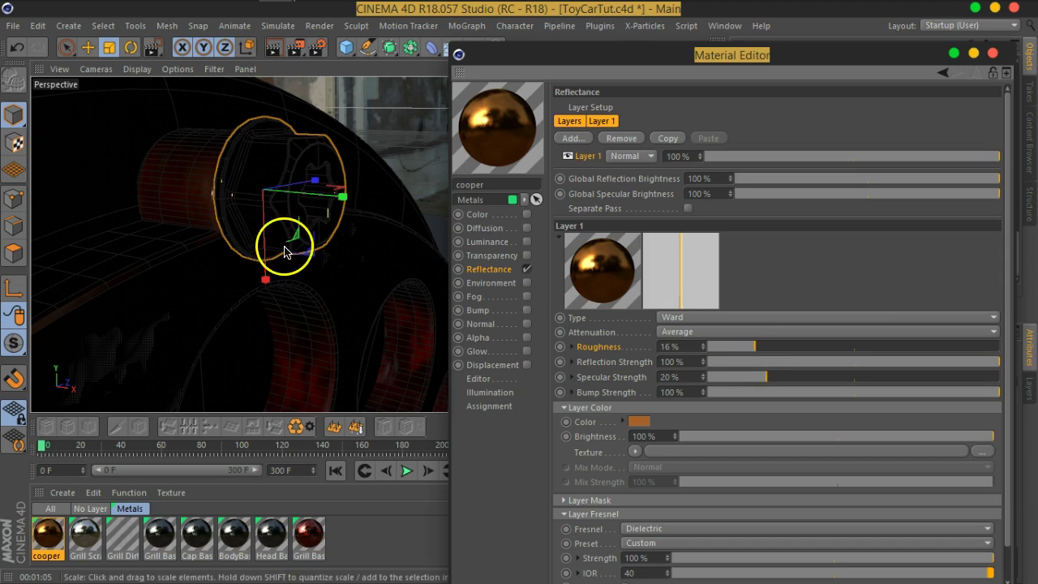
{"action": "scroll", "coordinate": [271, 214], "scroll_direction": "down", "scroll_amount": 5}
Close the material editor and copy StarcutPolt's cooper texture tag onto StarcutPolt.1, .2 and .3
{"action": "left_click", "coordinate": [719, 74]}
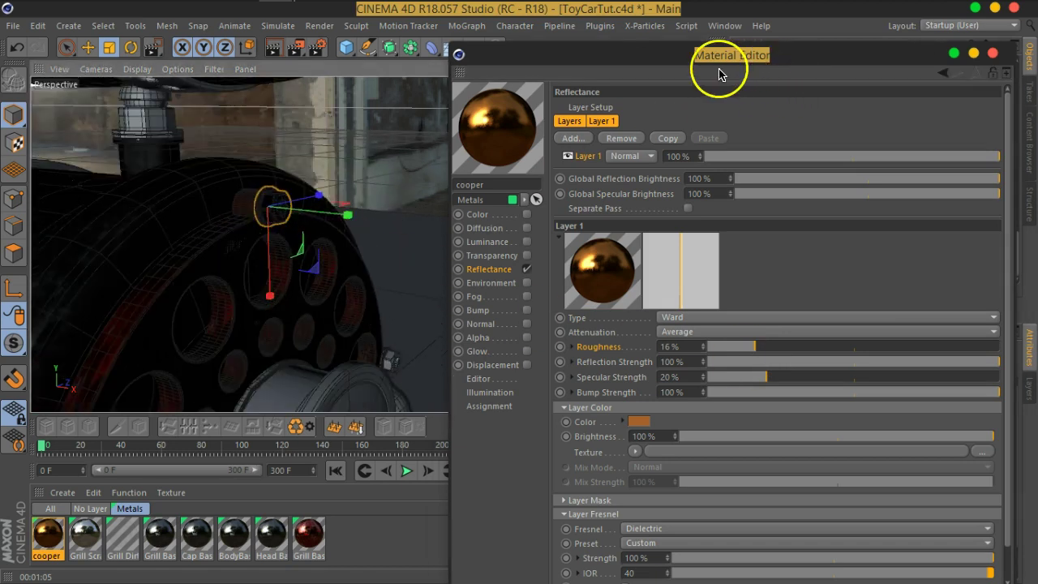
{"action": "left_click_drag", "start_coordinate": [709, 70], "coordinate": [1037, 65]}
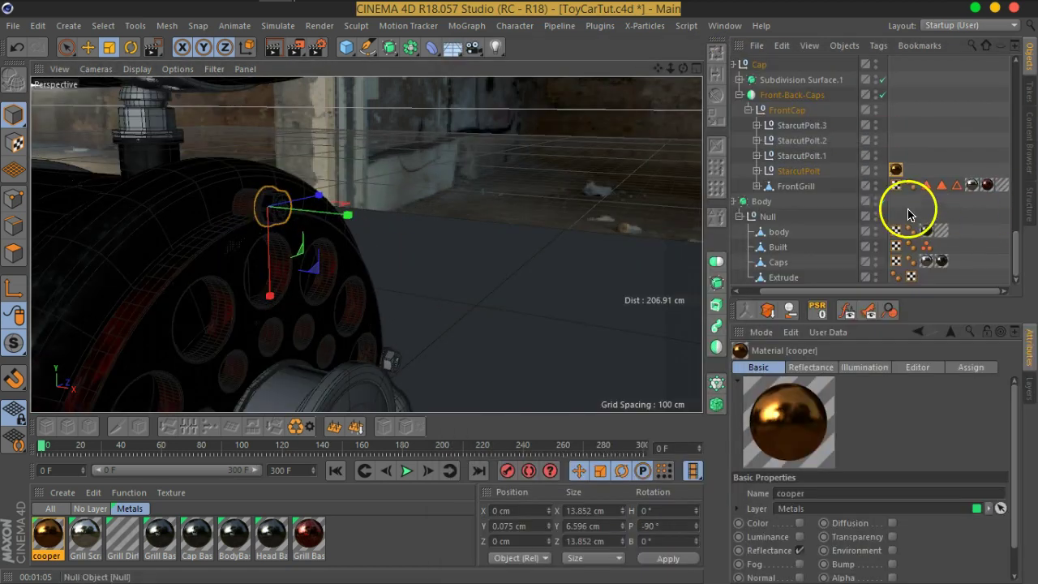
{"action": "left_click", "coordinate": [895, 171]}
{"action": "left_click_drag", "start_coordinate": [898, 165], "coordinate": [895, 124], "text": "ctrl"}
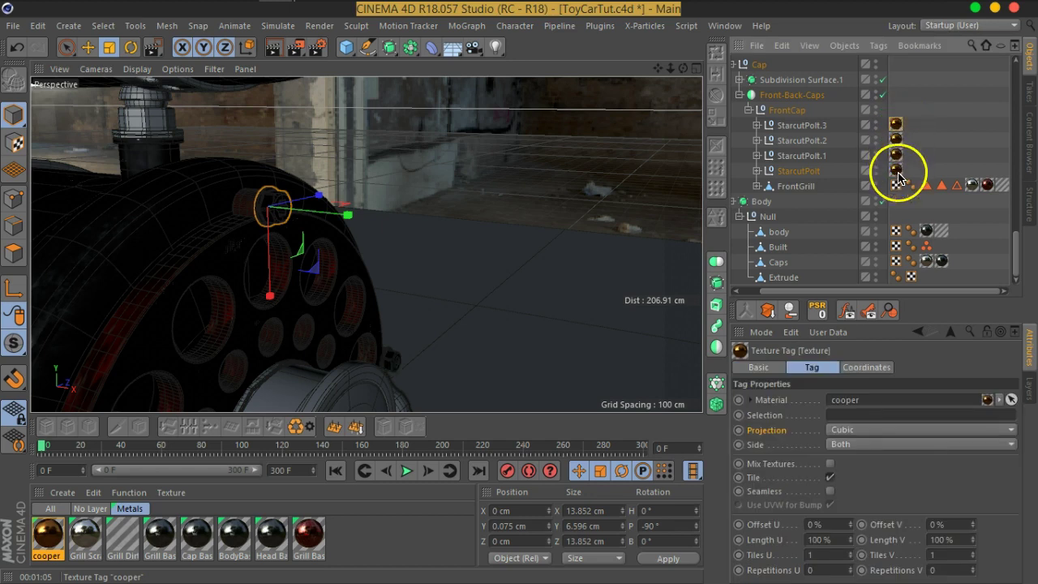
{"action": "mouse_move", "coordinate": [329, 327]}
{"action": "left_mouse_down", "text": "alt"}
{"action": "mouse_move", "coordinate": [538, 160]}
{"action": "mouse_move", "coordinate": [335, 248]}
{"action": "mouse_move", "coordinate": [398, 278]}
{"action": "mouse_move", "coordinate": [378, 283]}
{"action": "mouse_move", "coordinate": [388, 307]}
{"action": "mouse_move", "coordinate": [355, 274]}
{"action": "mouse_move", "coordinate": [211, 241]}
{"action": "mouse_move", "coordinate": [234, 245]}
{"action": "mouse_move", "coordinate": [224, 256]}
{"action": "left_mouse_up", "text": "alt"}
{"action": "left_click", "coordinate": [565, 146]}
{"action": "scroll", "coordinate": [303, 254], "scroll_direction": "up", "scroll_amount": 3}
{"action": "scroll", "coordinate": [302, 255], "scroll_direction": "up", "scroll_amount": 4}
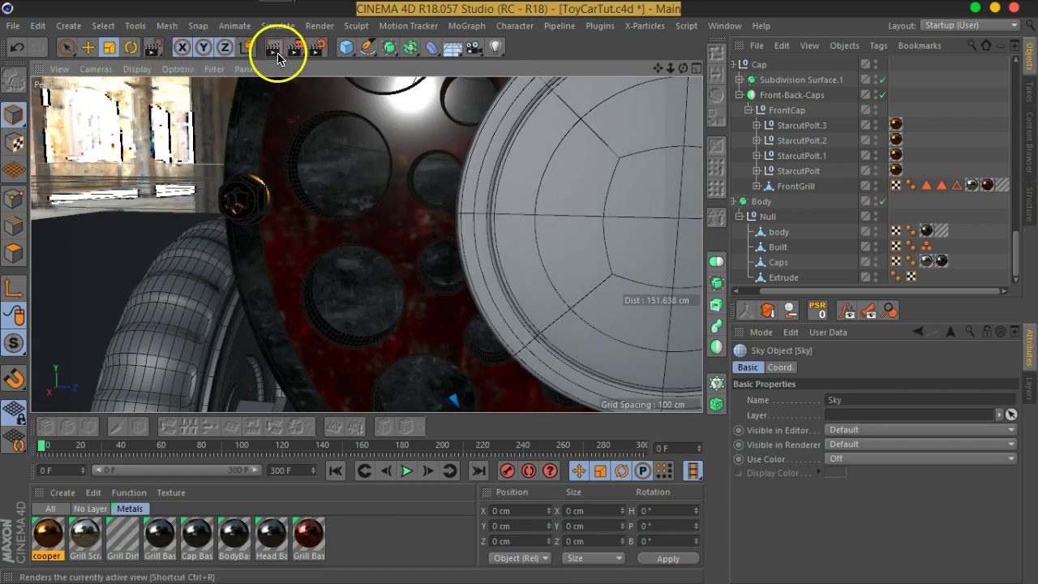
Render a region over the hub screw, then duplicate the cooper material
{"action": "left_click_drag", "start_coordinate": [277, 59], "coordinate": [309, 71]}
{"action": "left_click_drag", "start_coordinate": [189, 161], "coordinate": [278, 235]}
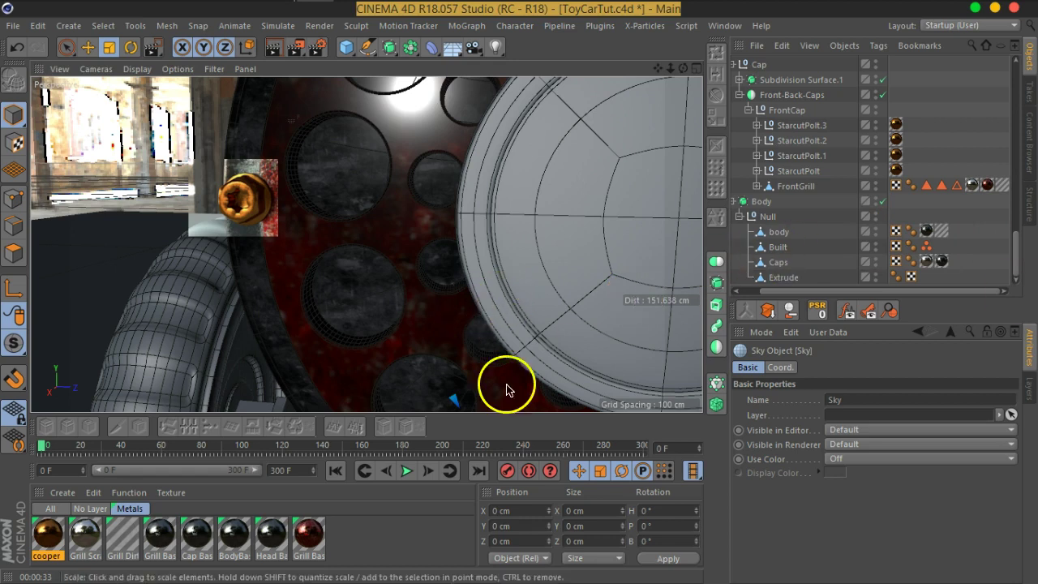
{"action": "left_click_drag", "start_coordinate": [56, 549], "coordinate": [85, 551], "text": "ctrl"}
{"action": "type", "text": "Chrom"}
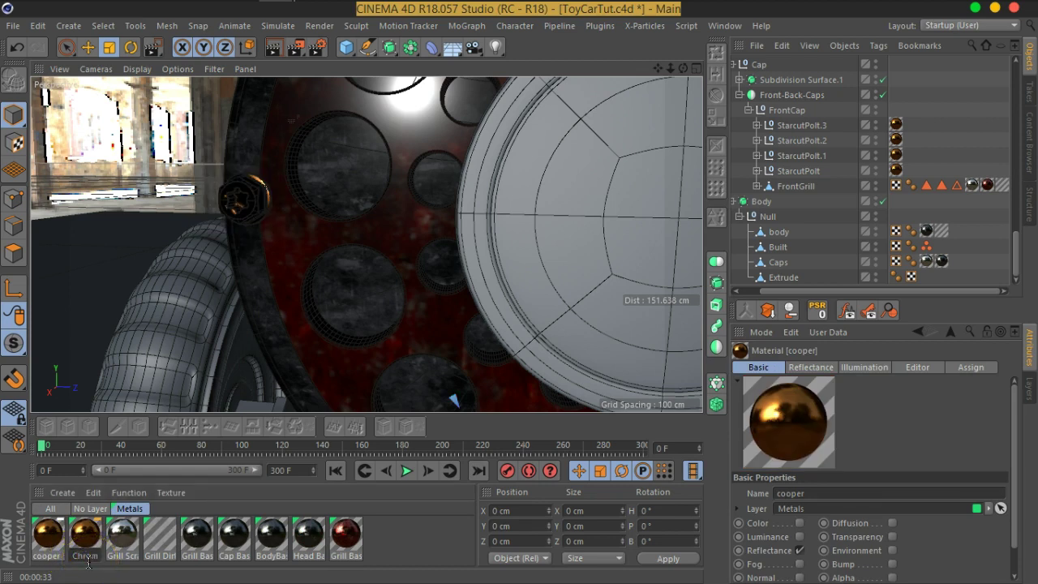
Name the duplicate Chrom and select the cloned screws around the hub
{"action": "key", "text": "Return"}
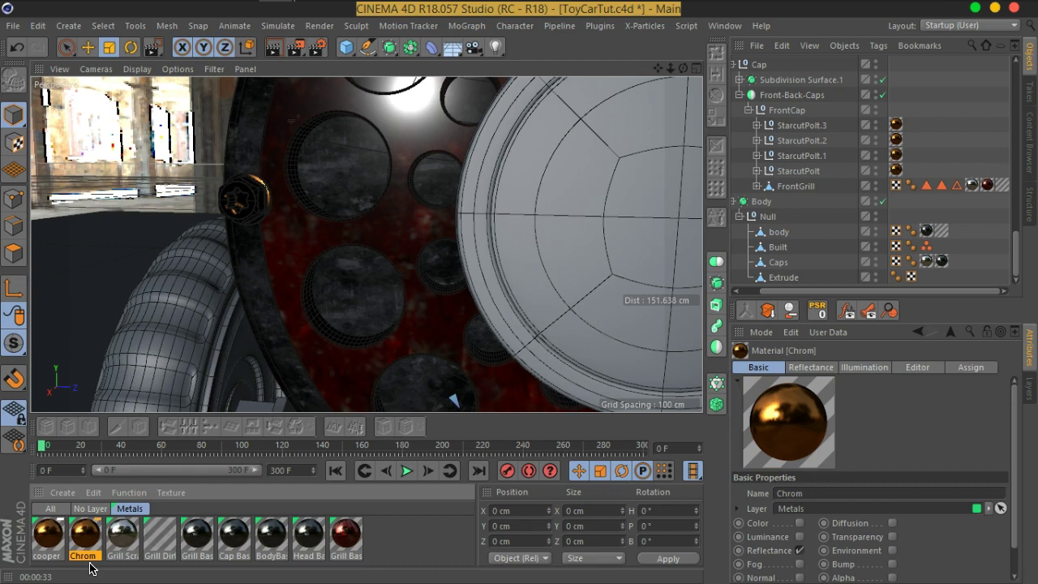
{"action": "mouse_move", "coordinate": [181, 283]}
{"action": "left_mouse_down", "text": "alt"}
{"action": "mouse_move", "coordinate": [321, 297]}
{"action": "mouse_move", "coordinate": [248, 218]}
{"action": "mouse_move", "coordinate": [428, 215]}
{"action": "mouse_move", "coordinate": [440, 246]}
{"action": "mouse_move", "coordinate": [415, 318]}
{"action": "mouse_move", "coordinate": [416, 255]}
{"action": "left_mouse_up", "text": "alt"}
{"action": "scroll", "coordinate": [382, 289], "scroll_direction": "up", "scroll_amount": 3}
{"action": "scroll", "coordinate": [406, 270], "scroll_direction": "up", "scroll_amount": 3}
{"action": "left_click", "coordinate": [411, 281]}
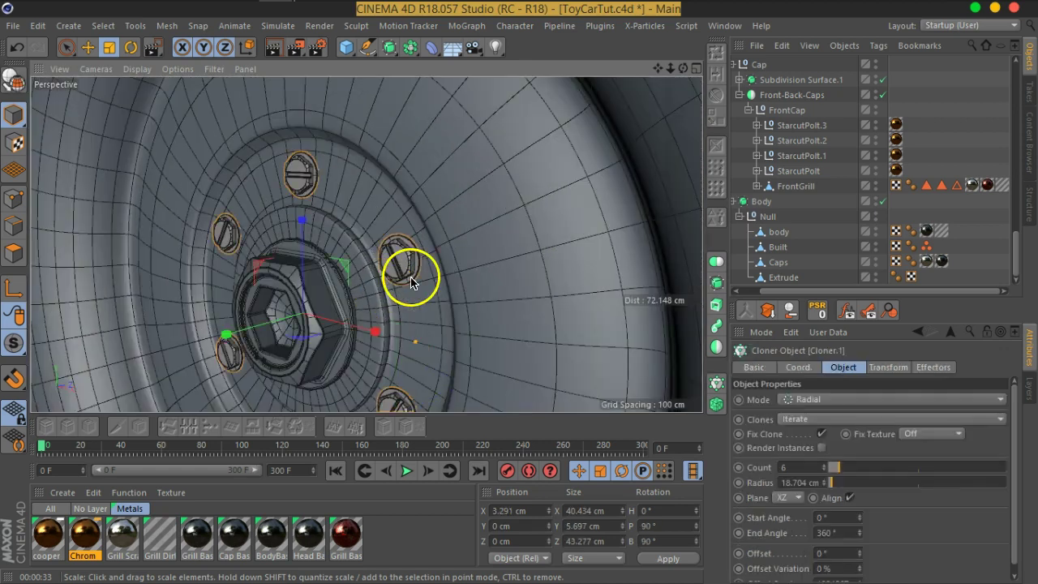
{"action": "scroll", "coordinate": [827, 234], "scroll_direction": "up", "scroll_amount": 5}
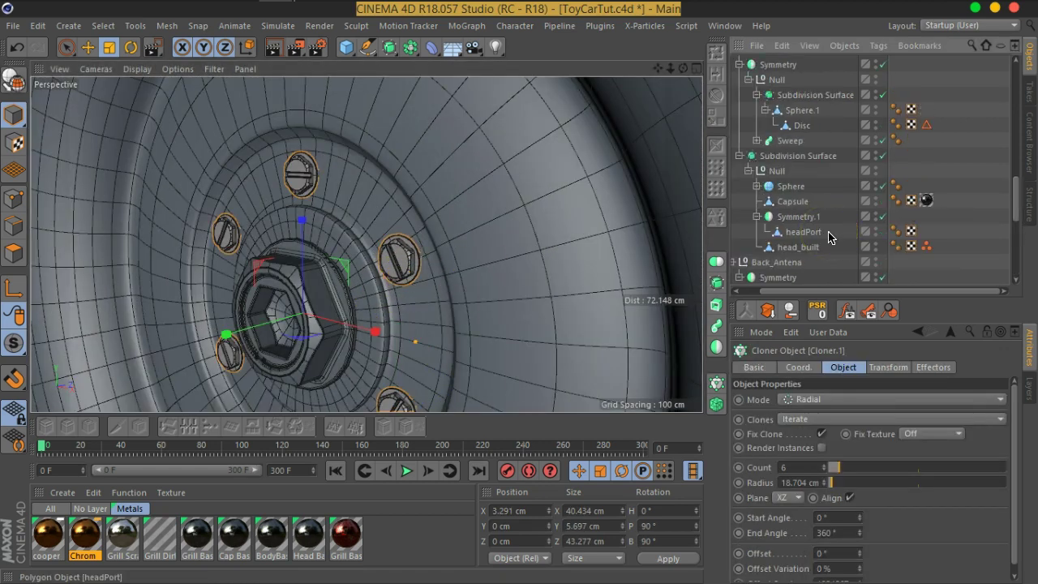
{"action": "scroll", "coordinate": [828, 235], "scroll_direction": "up", "scroll_amount": 5}
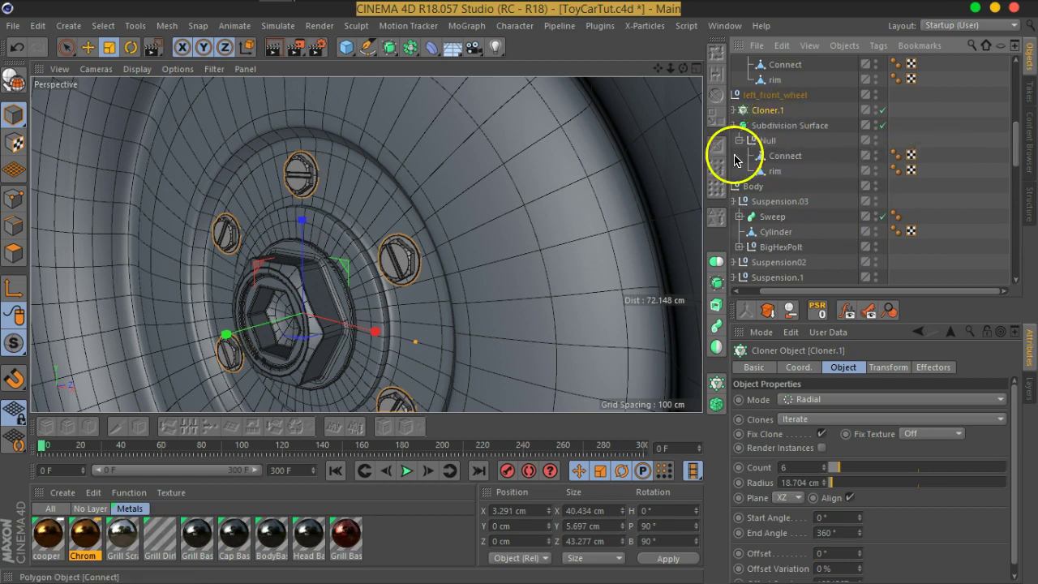
Recolour Chrom's Ward layer neutral grey (S 0%, V 80%) and enable its Diffusion channel
{"action": "left_click", "coordinate": [87, 550]}
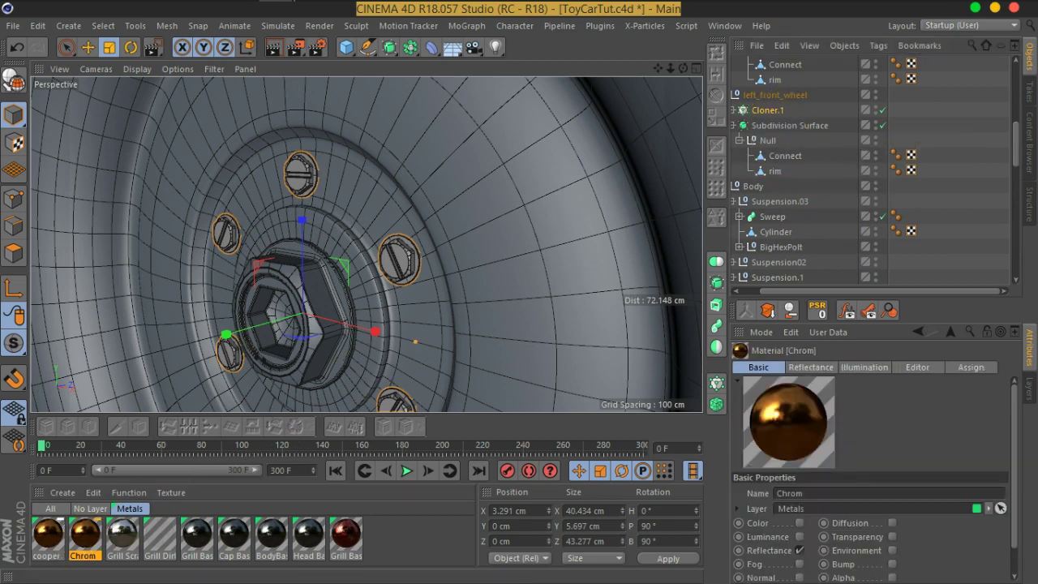
{"action": "double_click", "coordinate": [84, 537]}
{"action": "left_click_drag", "start_coordinate": [493, 18], "coordinate": [480, 25]}
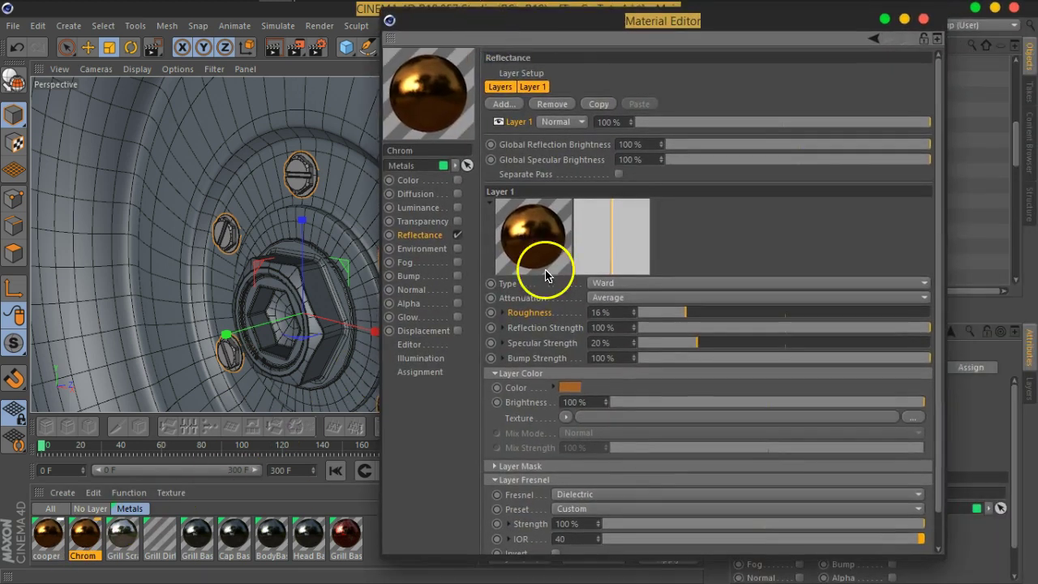
{"action": "left_click", "coordinate": [567, 380]}
{"action": "left_click_drag", "start_coordinate": [578, 396], "coordinate": [515, 397]}
{"action": "left_click_drag", "start_coordinate": [606, 414], "coordinate": [635, 420]}
{"action": "left_click_drag", "start_coordinate": [512, 398], "coordinate": [508, 398]}
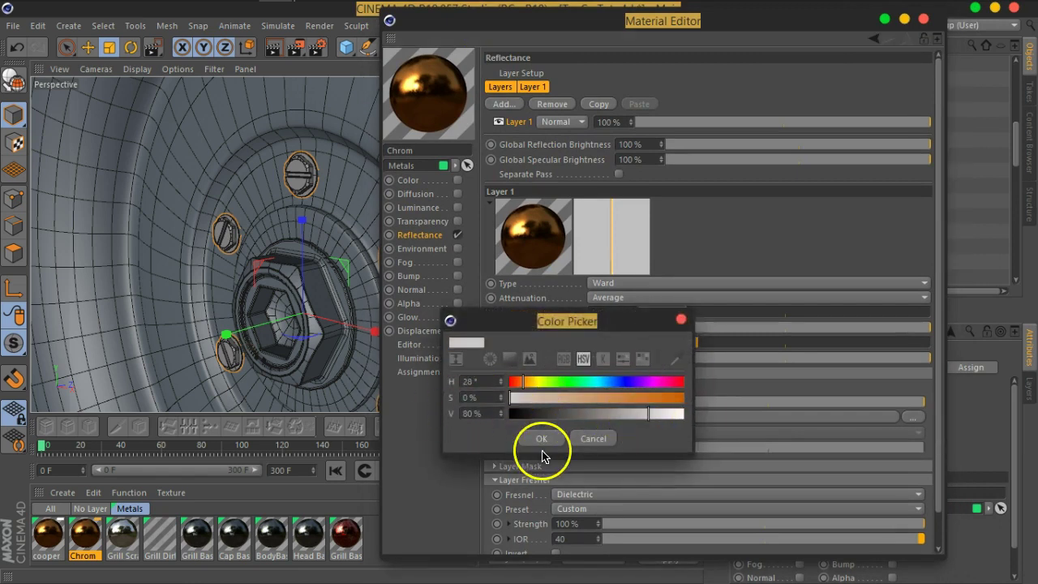
{"action": "left_click", "coordinate": [541, 438]}
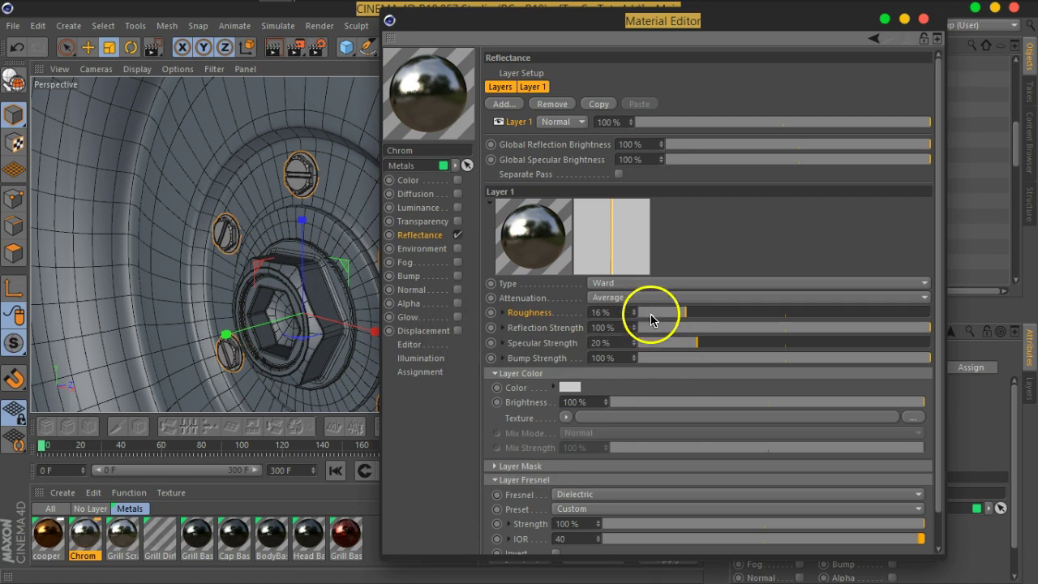
{"action": "left_click", "coordinate": [429, 201]}
{"action": "left_click", "coordinate": [457, 194]}
Load BW1.png from Assets/2D Assets/Textures/Masks as Chrom's diffusion texture
{"action": "left_click", "coordinate": [577, 135]}
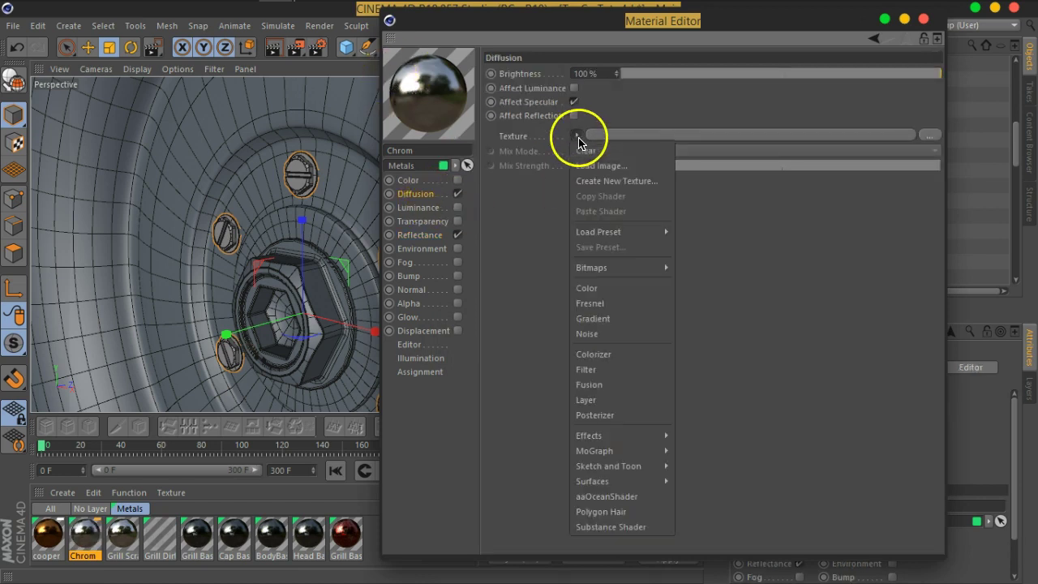
{"action": "left_click", "coordinate": [598, 165]}
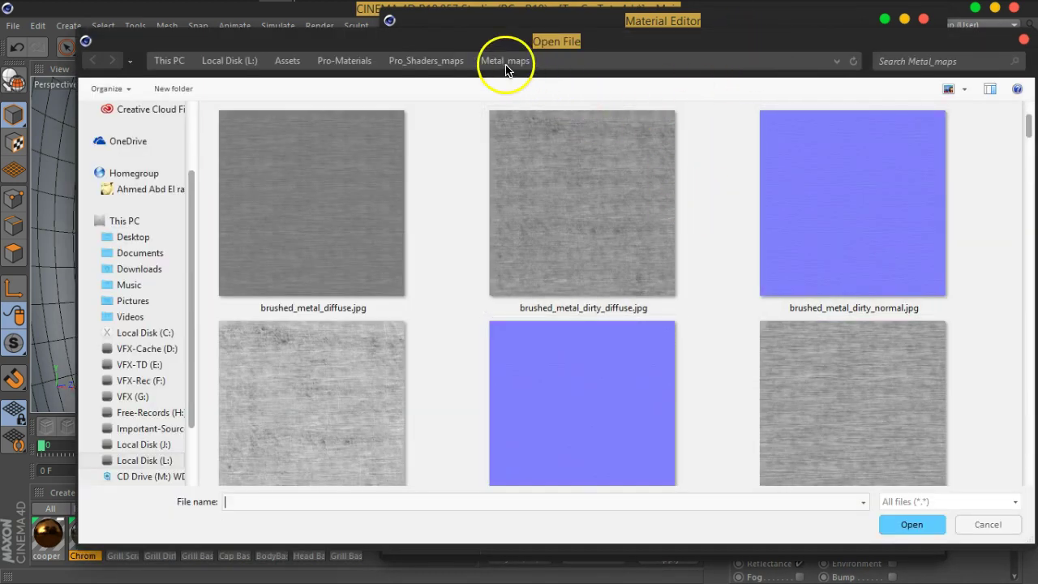
{"action": "left_click", "coordinate": [442, 62]}
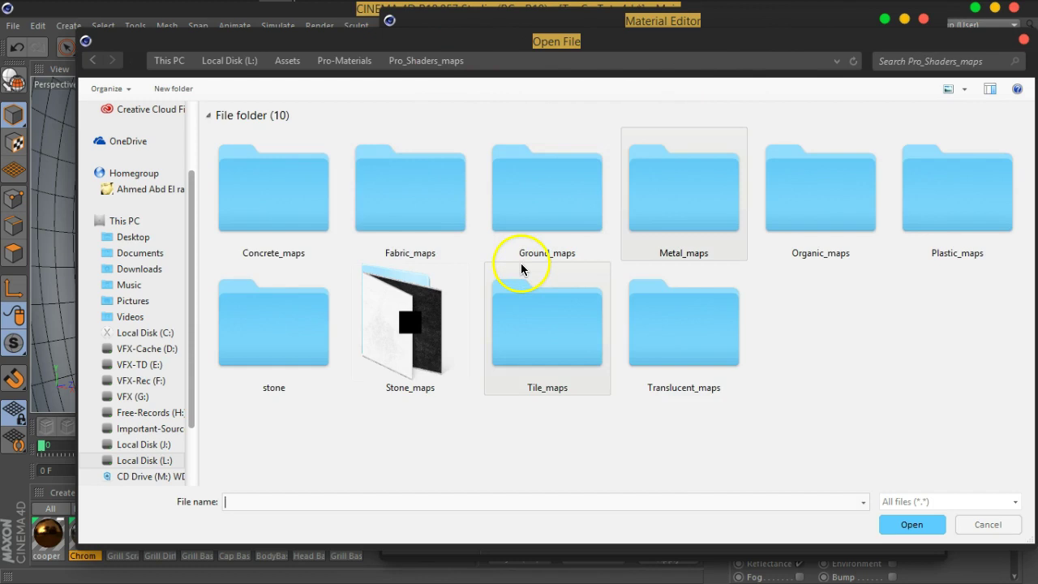
{"action": "left_click", "coordinate": [336, 64]}
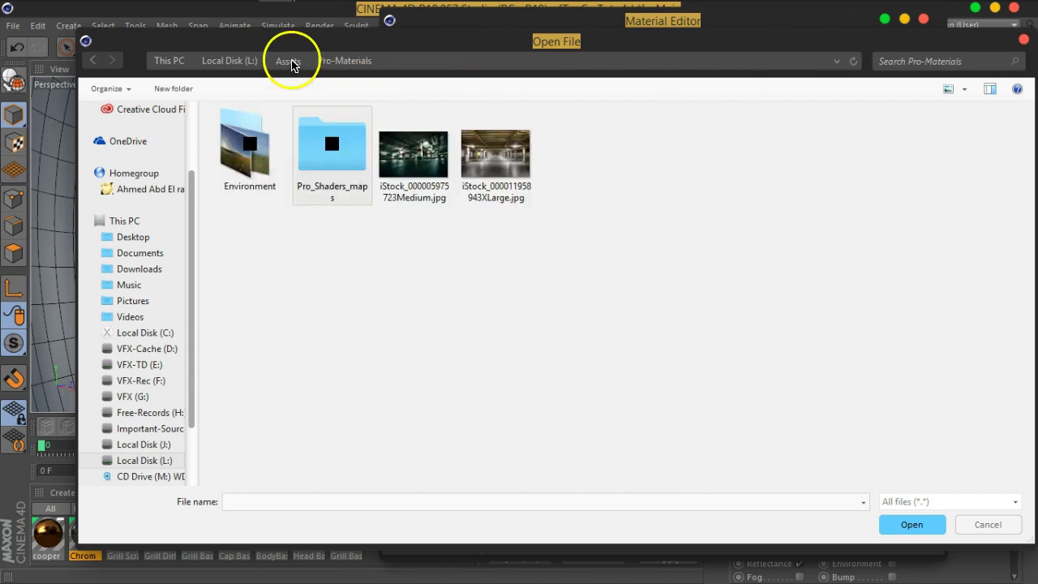
{"action": "left_click", "coordinate": [288, 60]}
{"action": "double_click", "coordinate": [268, 190]}
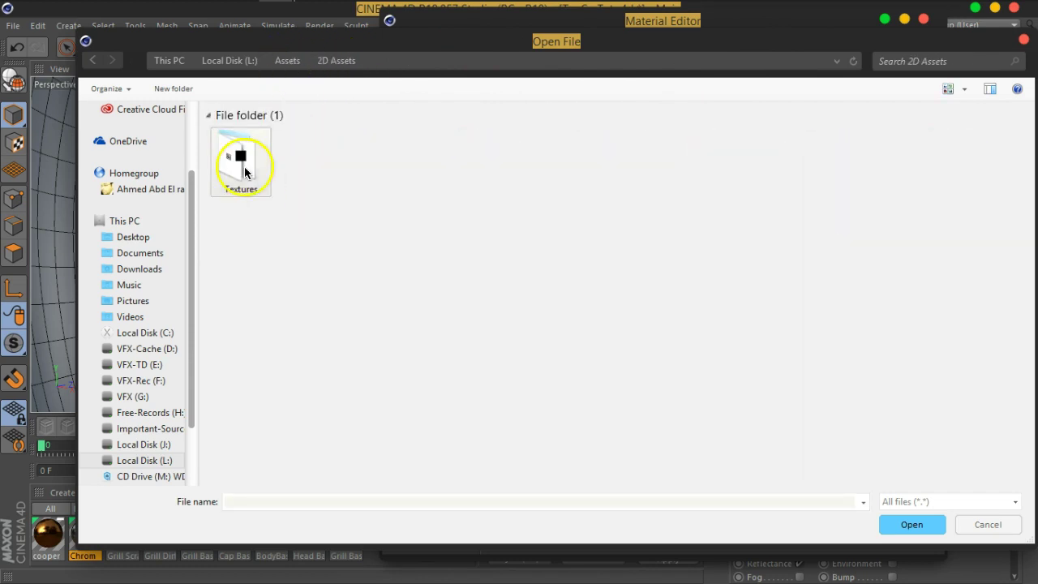
{"action": "double_click", "coordinate": [243, 164]}
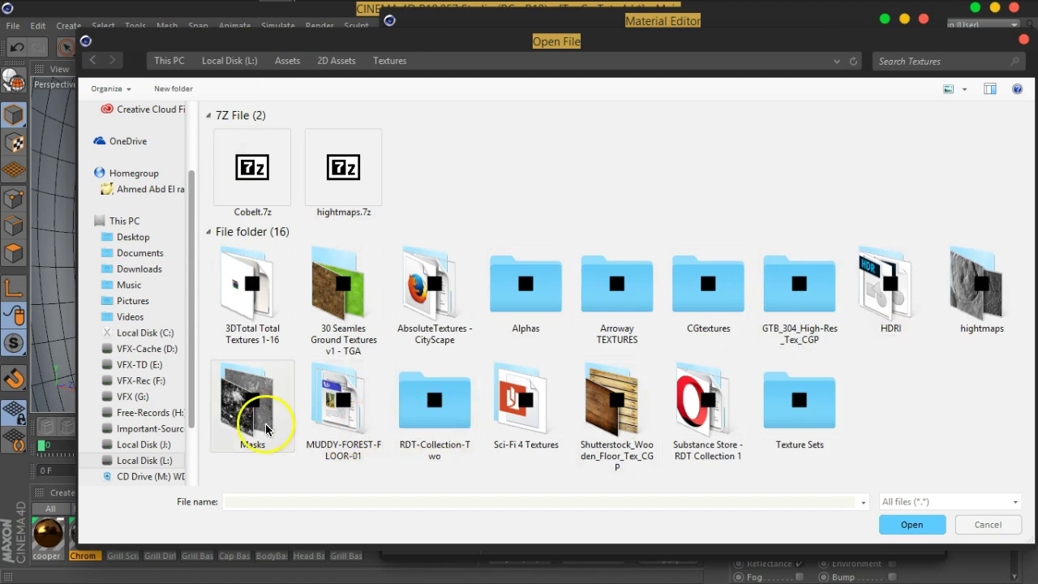
{"action": "double_click", "coordinate": [252, 401]}
{"action": "scroll", "coordinate": [516, 350], "scroll_direction": "down", "scroll_amount": 1}
{"action": "scroll", "coordinate": [516, 350], "scroll_direction": "down", "scroll_amount": 1}
{"action": "scroll", "coordinate": [517, 350], "scroll_direction": "down", "scroll_amount": 2}
{"action": "scroll", "coordinate": [516, 350], "scroll_direction": "down", "scroll_amount": 1}
{"action": "scroll", "coordinate": [516, 351], "scroll_direction": "down", "scroll_amount": 1}
{"action": "scroll", "coordinate": [516, 350], "scroll_direction": "down", "scroll_amount": 1}
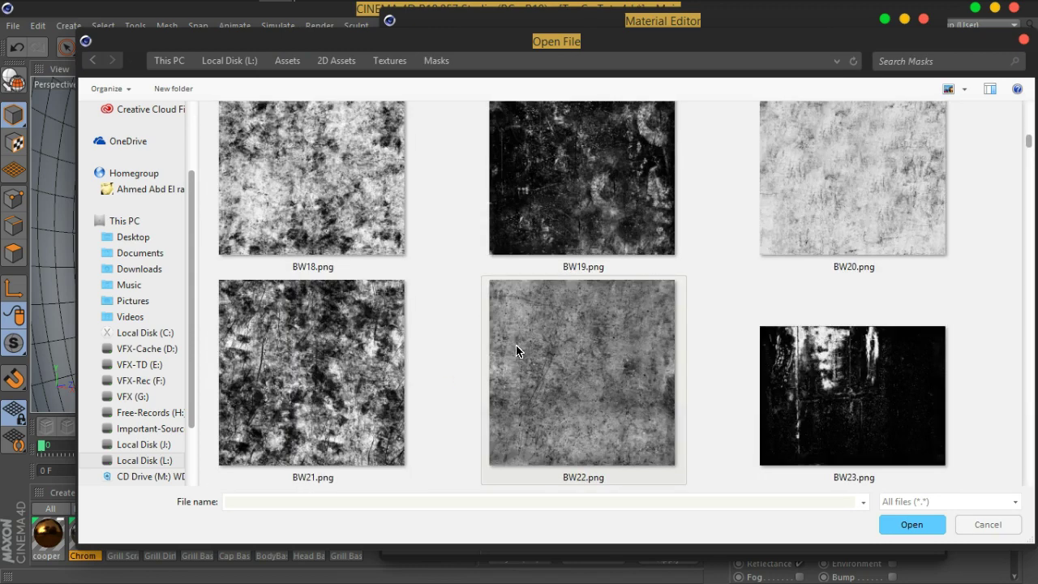
{"action": "scroll", "coordinate": [516, 351], "scroll_direction": "up", "scroll_amount": 5}
{"action": "scroll", "coordinate": [516, 351], "scroll_direction": "up", "scroll_amount": 1}
{"action": "left_click", "coordinate": [275, 239]}
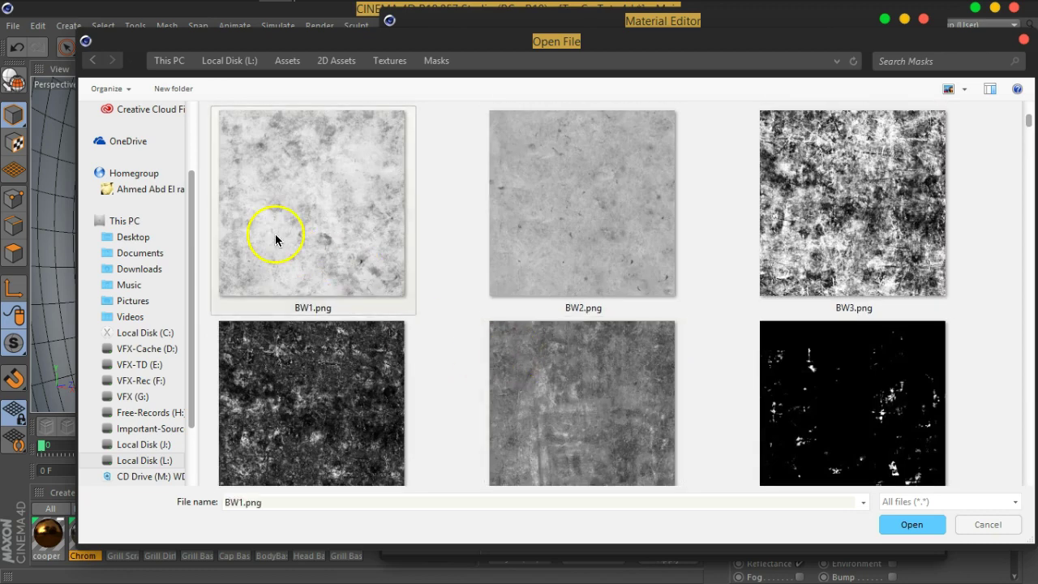
{"action": "double_click", "coordinate": [314, 216]}
{"action": "left_click", "coordinate": [578, 355]}
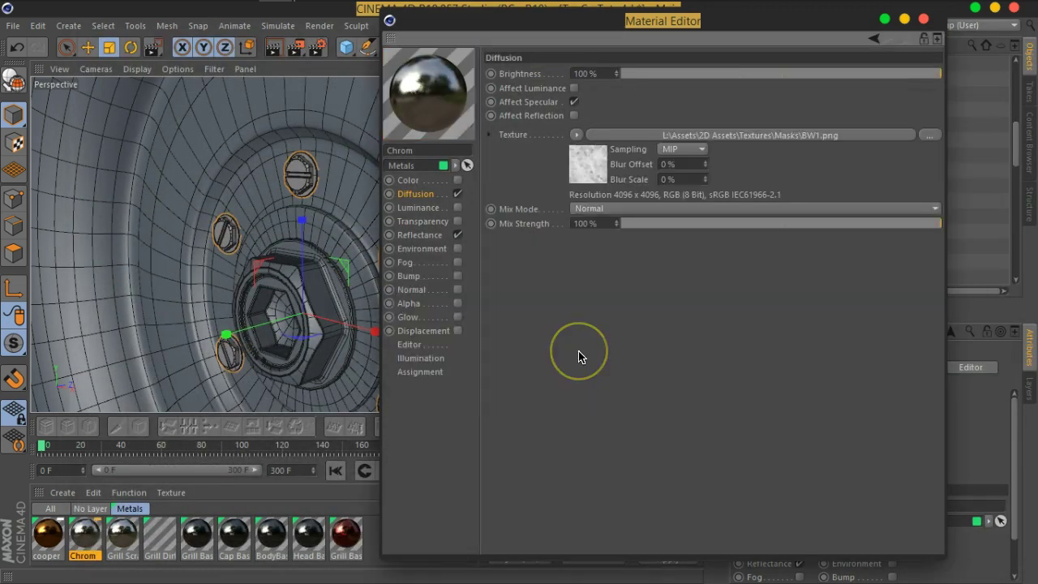
Make the diffusion affect reflection at 48% mix strength and close the material editor
{"action": "left_click", "coordinate": [574, 115]}
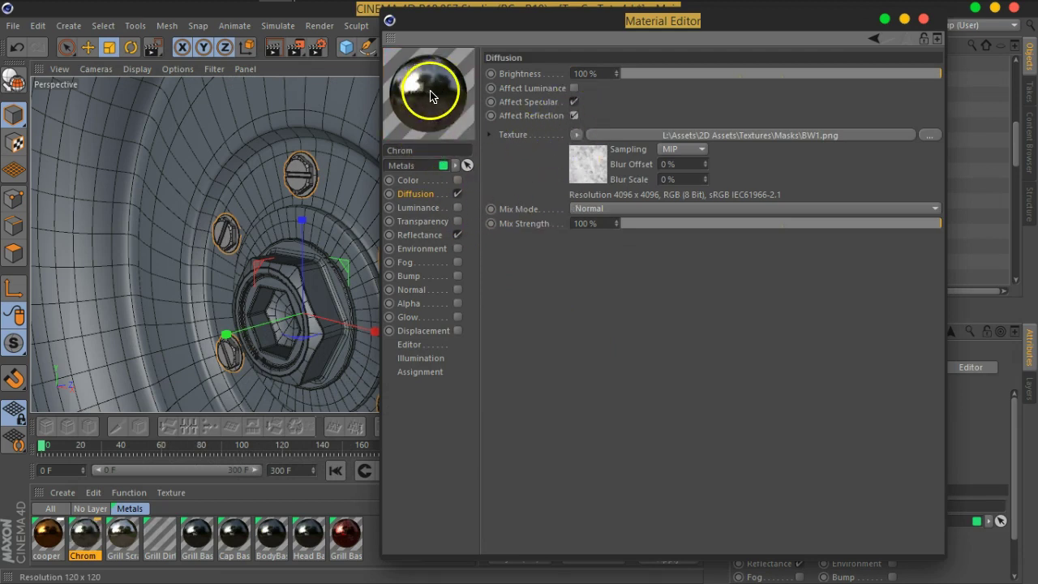
{"action": "left_click", "coordinate": [899, 231]}
{"action": "left_click_drag", "start_coordinate": [899, 230], "coordinate": [811, 229]}
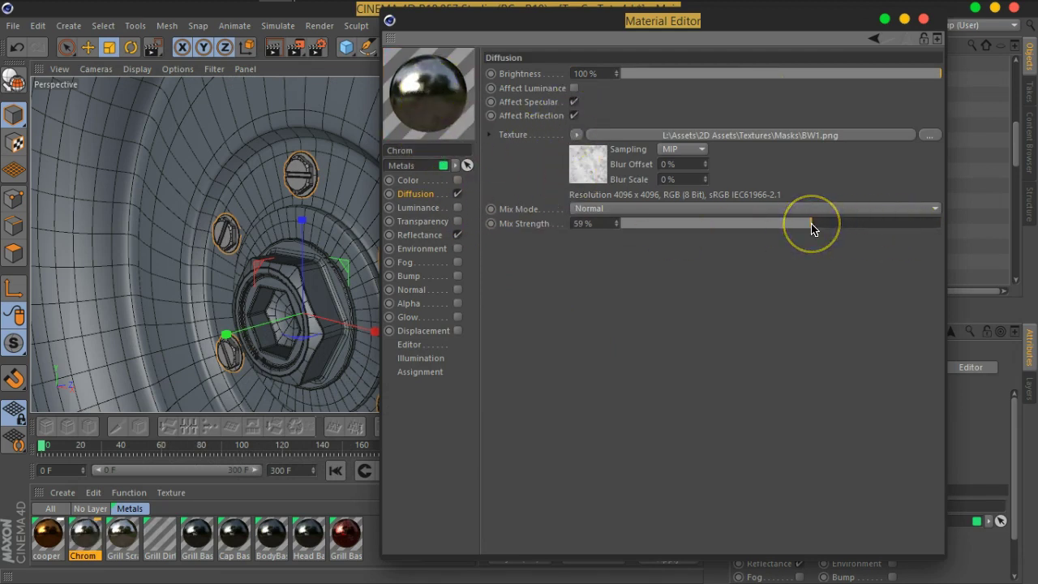
{"action": "left_click", "coordinate": [775, 230]}
{"action": "left_click", "coordinate": [924, 20]}
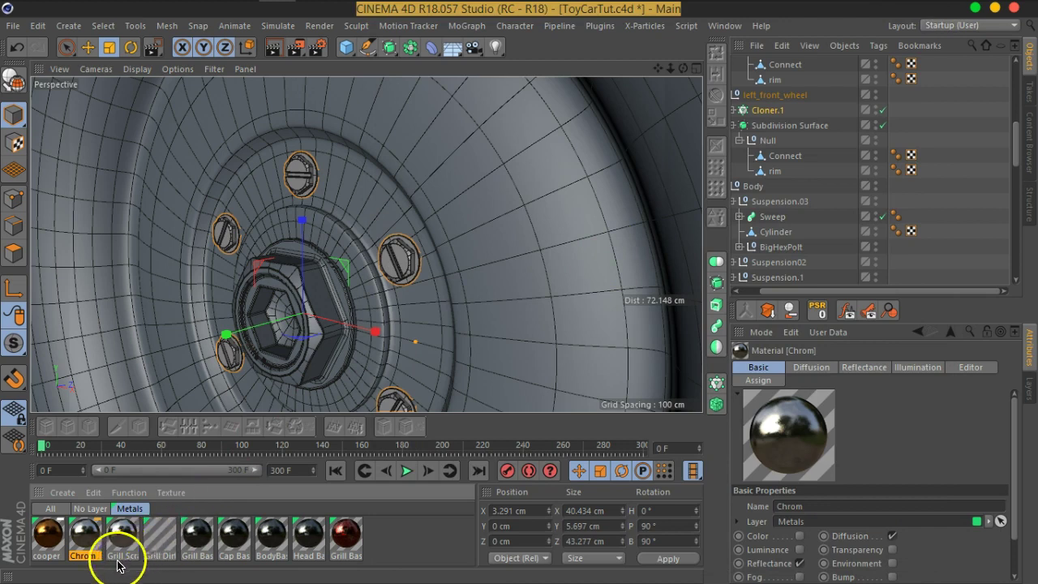
Apply the Chrom material to Cloner.1 with Cubic projection
{"action": "left_click_drag", "start_coordinate": [92, 545], "coordinate": [770, 110]}
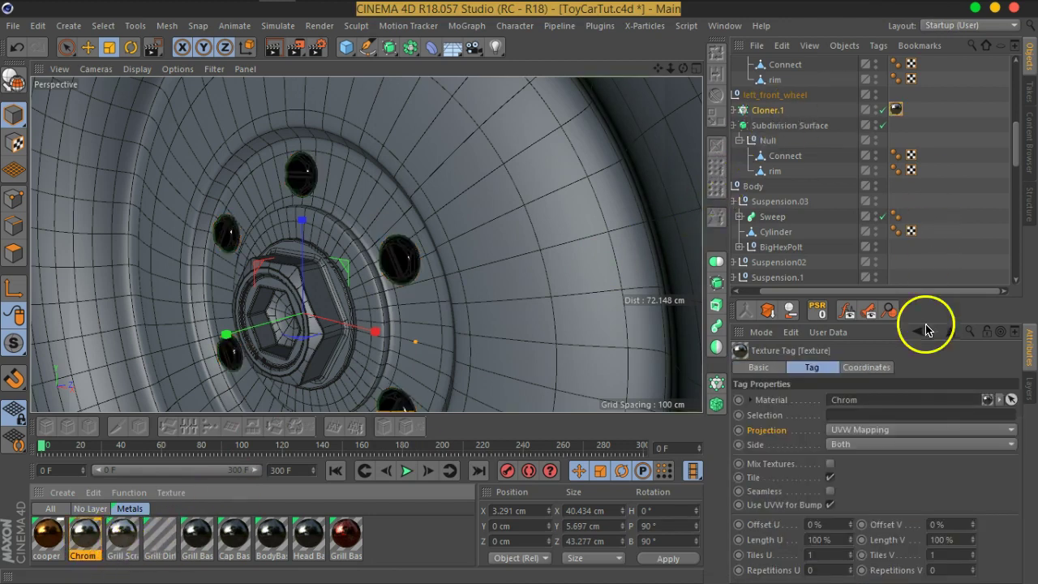
{"action": "left_click", "coordinate": [883, 429]}
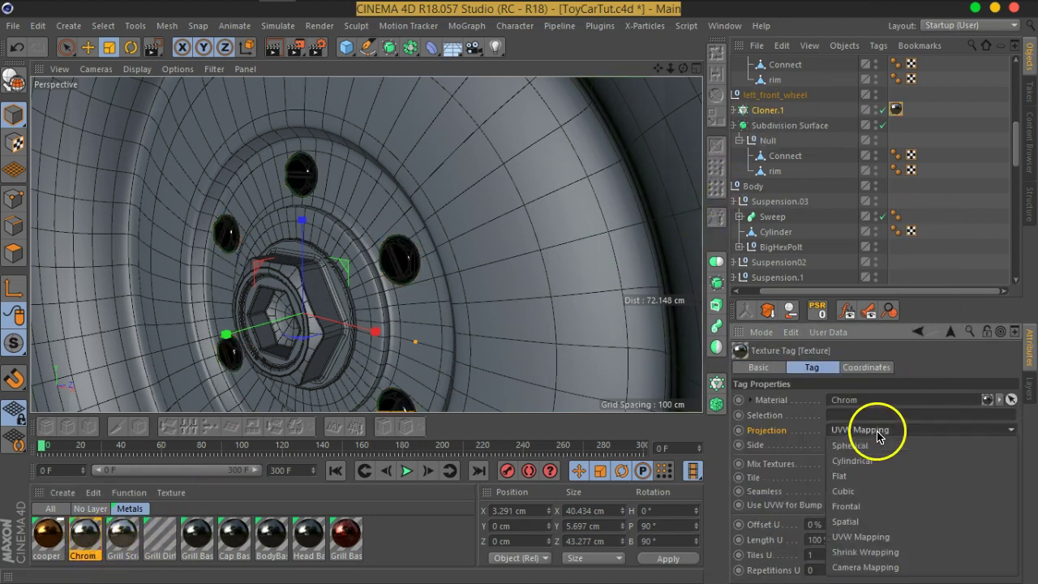
{"action": "left_click", "coordinate": [851, 491]}
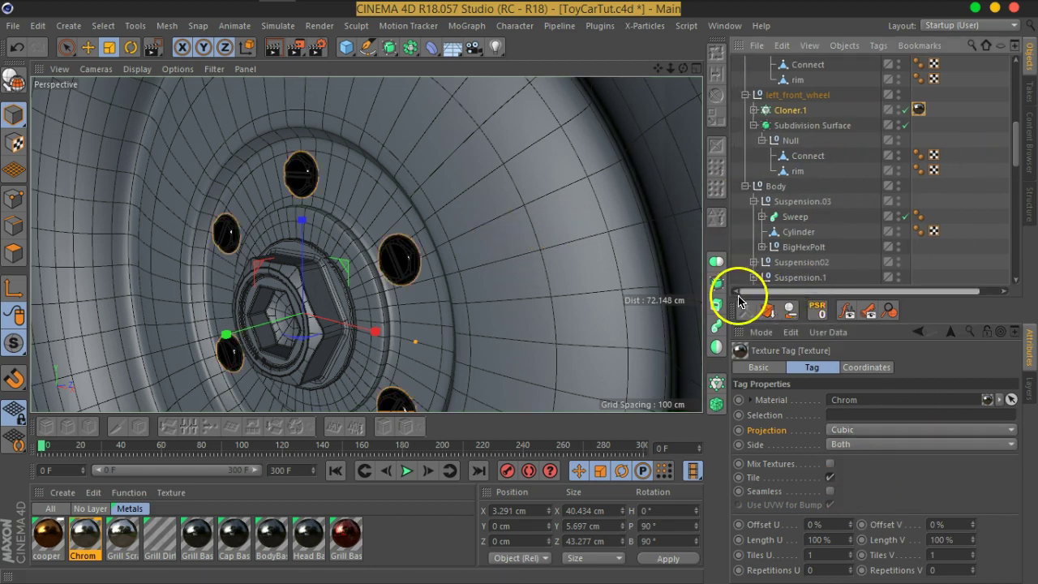
{"action": "scroll", "coordinate": [818, 203], "scroll_direction": "up", "scroll_amount": 4}
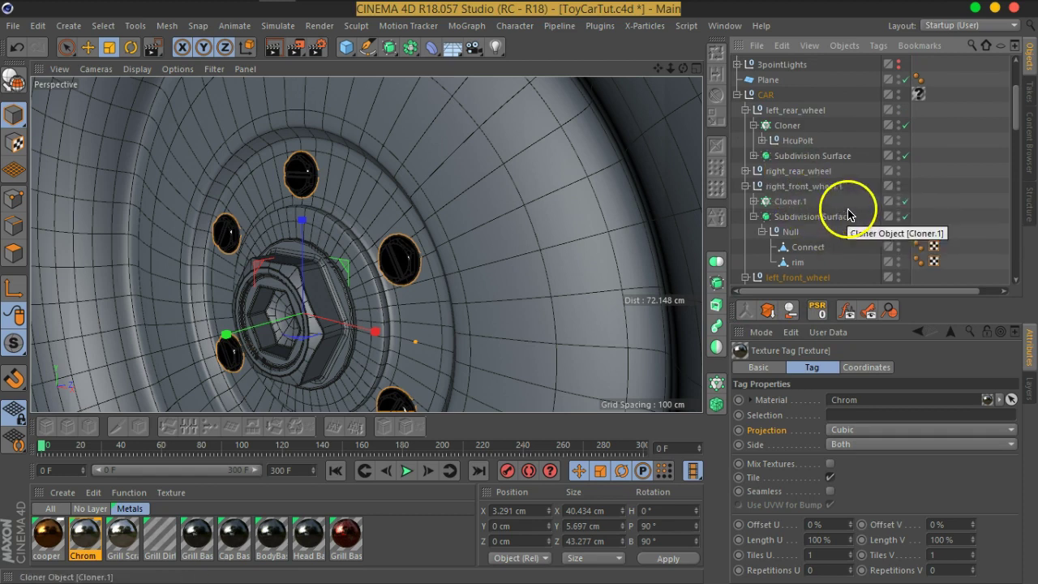
Reapply Chrom to Cloner.1 with Flat projection and copy its tag onto the Cloner object
{"action": "left_click_drag", "start_coordinate": [86, 535], "coordinate": [795, 203]}
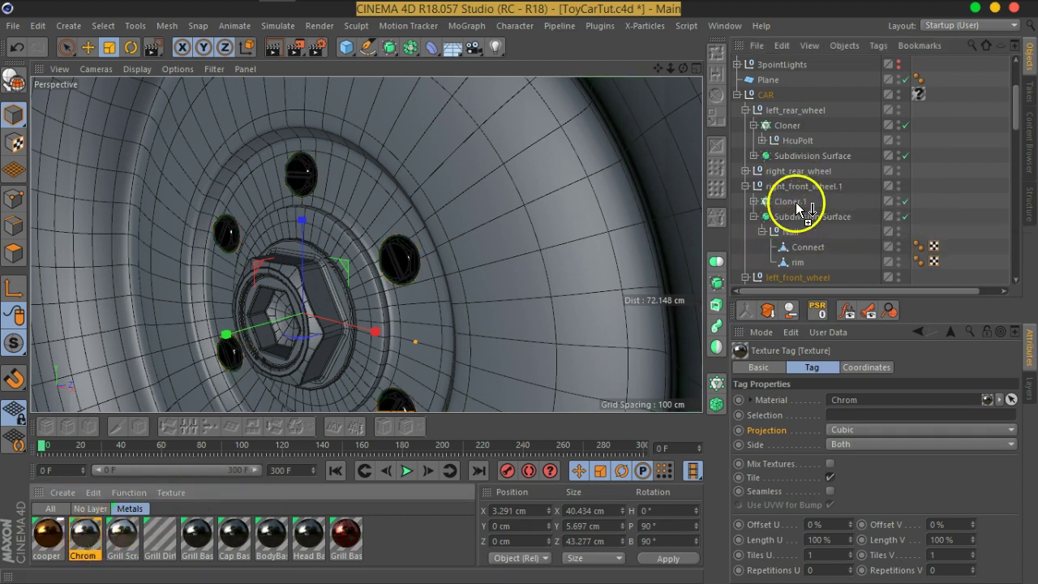
{"action": "left_click", "coordinate": [868, 430]}
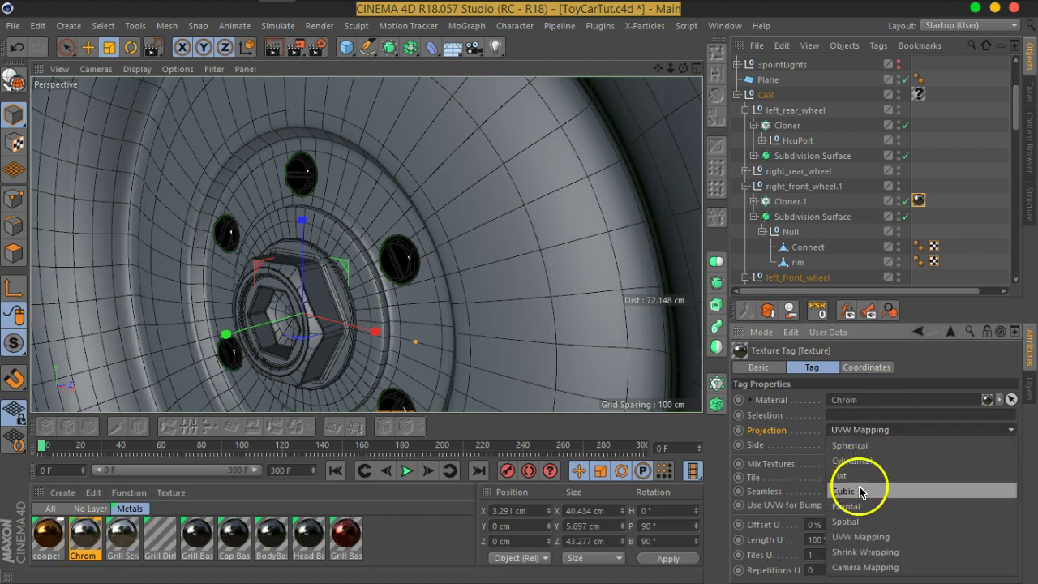
{"action": "left_click", "coordinate": [859, 454]}
{"action": "left_click", "coordinate": [918, 199]}
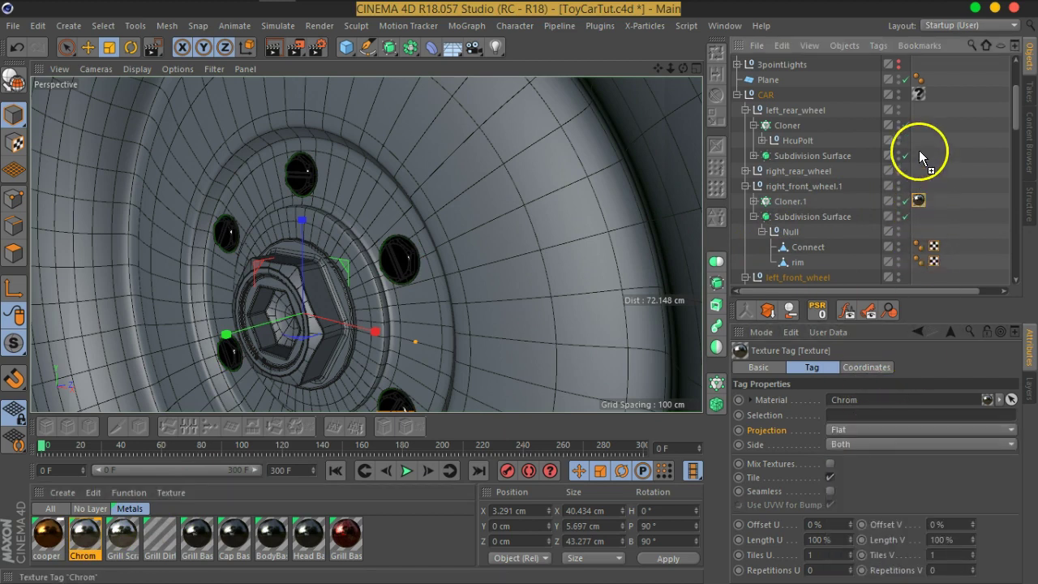
{"action": "left_click_drag", "start_coordinate": [920, 153], "coordinate": [918, 125], "text": "ctrl"}
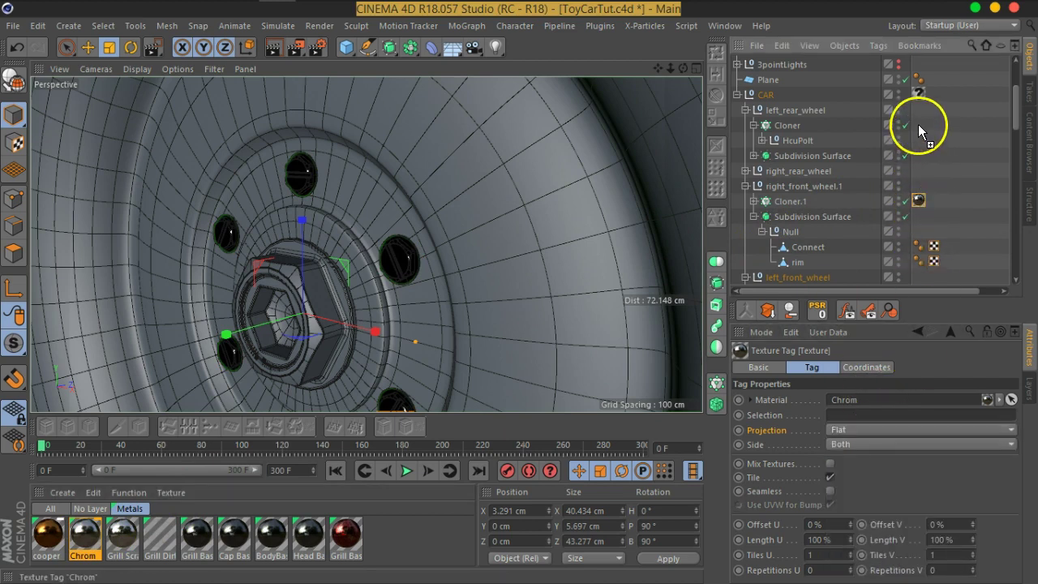
{"action": "left_click", "coordinate": [932, 168]}
Turn the view to the wheels' side and select the wheel hub's bolt cloner
{"action": "scroll", "coordinate": [313, 289], "scroll_direction": "down", "scroll_amount": 3}
{"action": "scroll", "coordinate": [313, 292], "scroll_direction": "down", "scroll_amount": 3}
{"action": "mouse_move", "coordinate": [128, 305]}
{"action": "left_mouse_down", "text": "alt"}
{"action": "mouse_move", "coordinate": [470, 303]}
{"action": "mouse_move", "coordinate": [308, 273]}
{"action": "mouse_move", "coordinate": [446, 308]}
{"action": "mouse_move", "coordinate": [318, 277]}
{"action": "left_mouse_up", "text": "alt"}
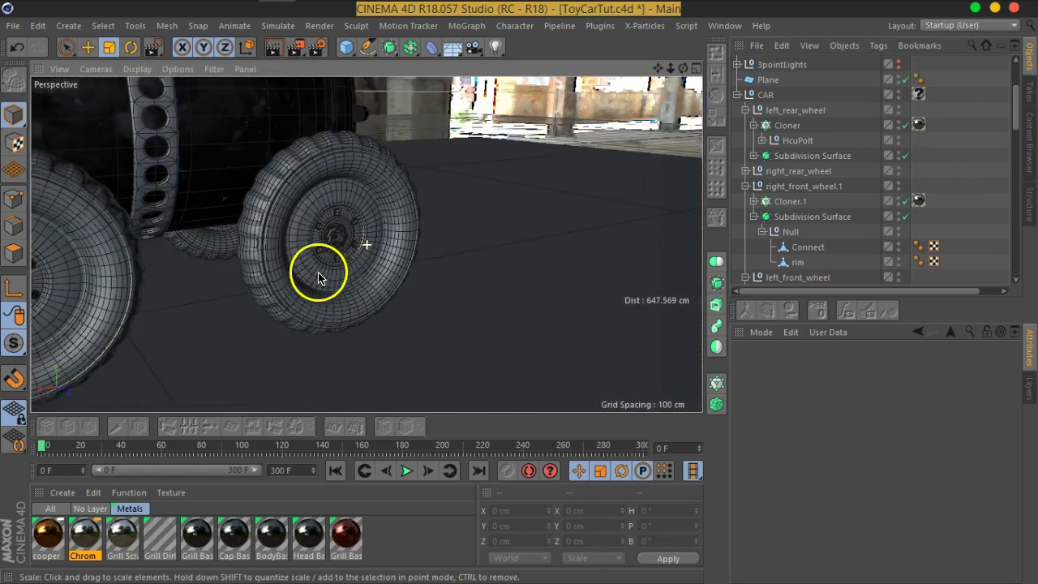
{"action": "left_click", "coordinate": [356, 227]}
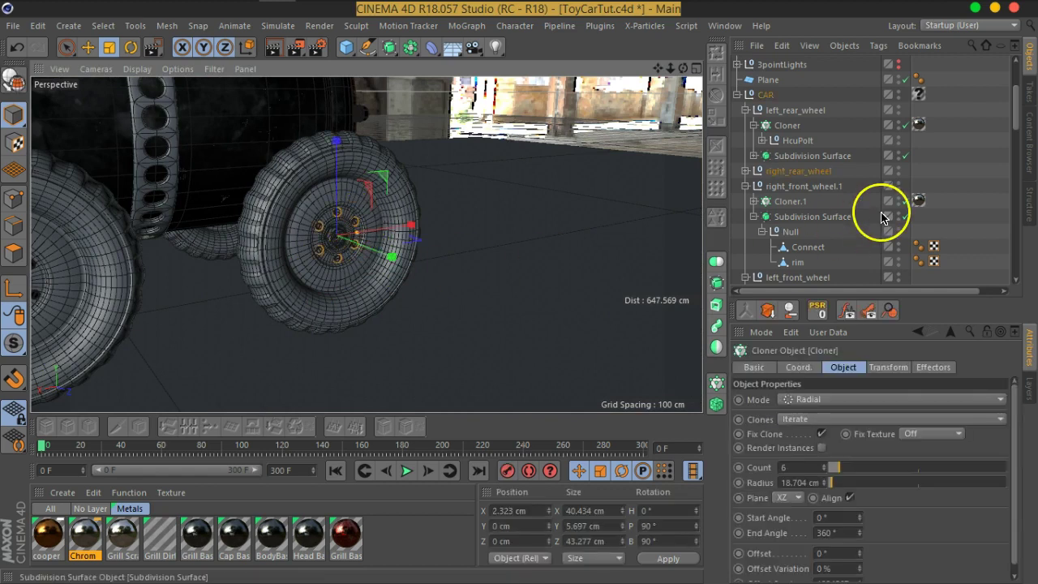
{"action": "scroll", "coordinate": [882, 215], "scroll_direction": "down", "scroll_amount": 3}
{"action": "scroll", "coordinate": [882, 216], "scroll_direction": "down", "scroll_amount": 3}
{"action": "scroll", "coordinate": [881, 227], "scroll_direction": "down", "scroll_amount": 3}
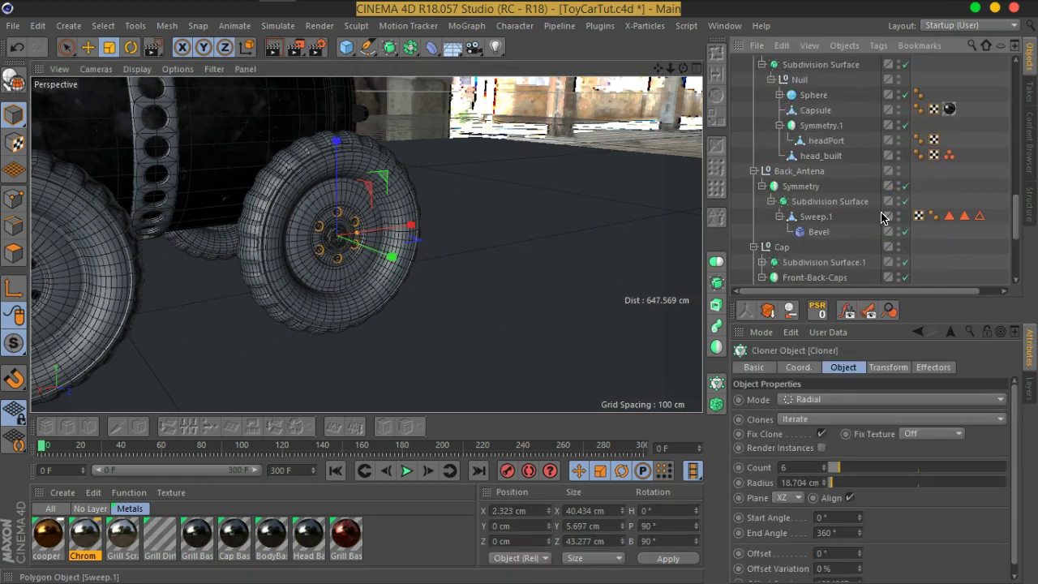
{"action": "scroll", "coordinate": [878, 239], "scroll_direction": "down", "scroll_amount": 3}
Give the right_rear_wheel Cloner a Chrom texture with Cubic projection, then orbit to the rear
{"action": "scroll", "coordinate": [890, 284], "scroll_direction": "up", "scroll_amount": 3}
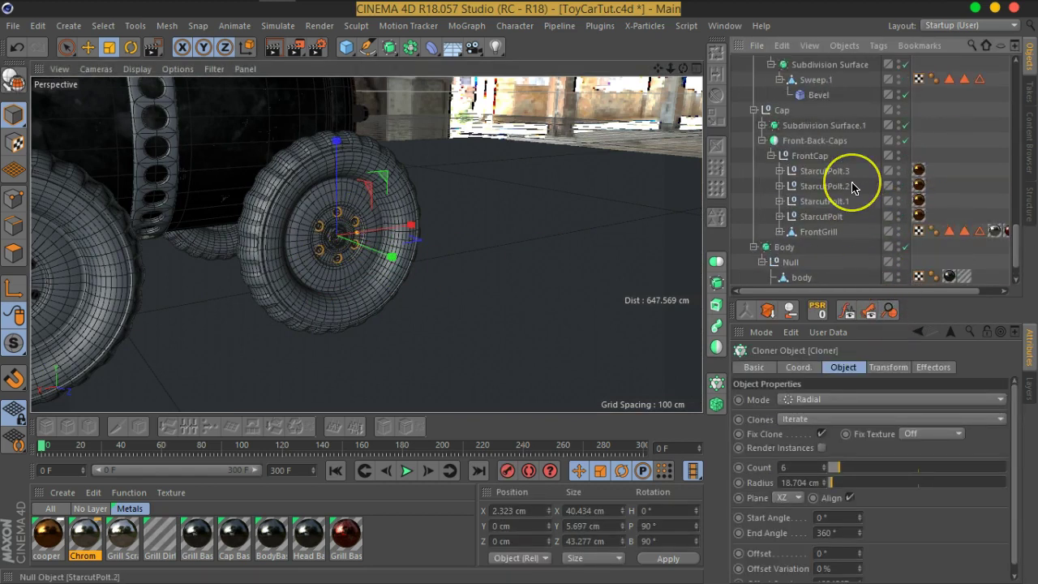
{"action": "scroll", "coordinate": [866, 159], "scroll_direction": "down", "scroll_amount": 3}
{"action": "scroll", "coordinate": [866, 163], "scroll_direction": "down", "scroll_amount": 3}
{"action": "scroll", "coordinate": [866, 167], "scroll_direction": "down", "scroll_amount": 3}
{"action": "scroll", "coordinate": [865, 166], "scroll_direction": "up", "scroll_amount": 6}
{"action": "scroll", "coordinate": [866, 166], "scroll_direction": "up", "scroll_amount": 6}
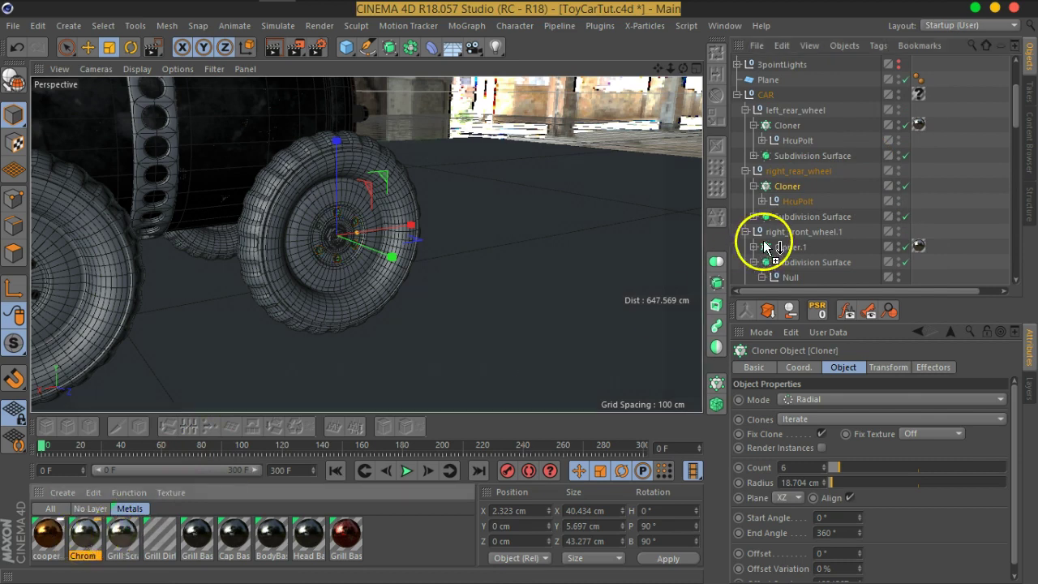
{"action": "left_click_drag", "start_coordinate": [780, 188], "coordinate": [783, 188]}
{"action": "left_click", "coordinate": [860, 429]}
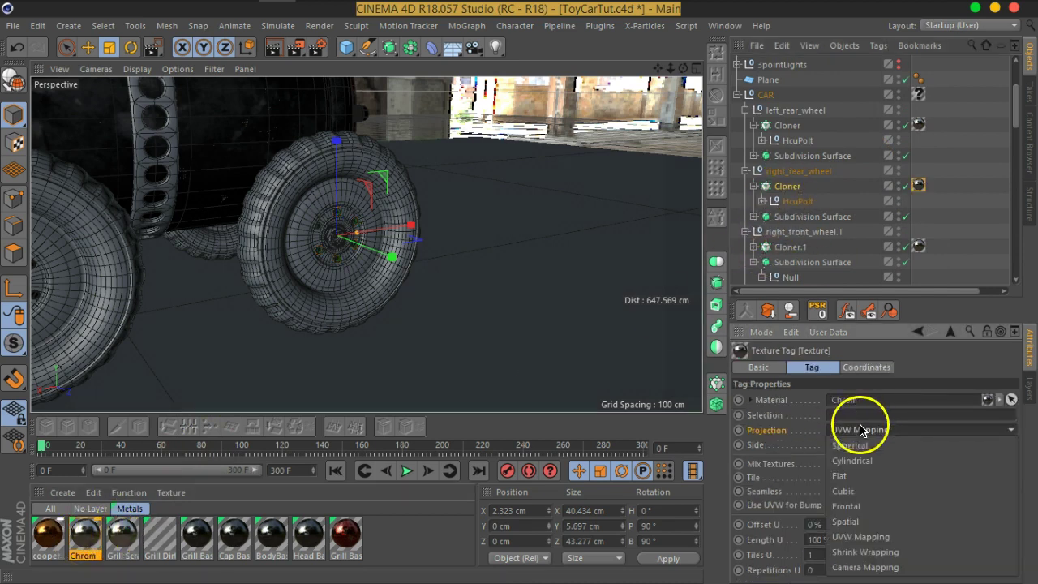
{"action": "left_click", "coordinate": [854, 492]}
{"action": "left_click", "coordinate": [882, 242]}
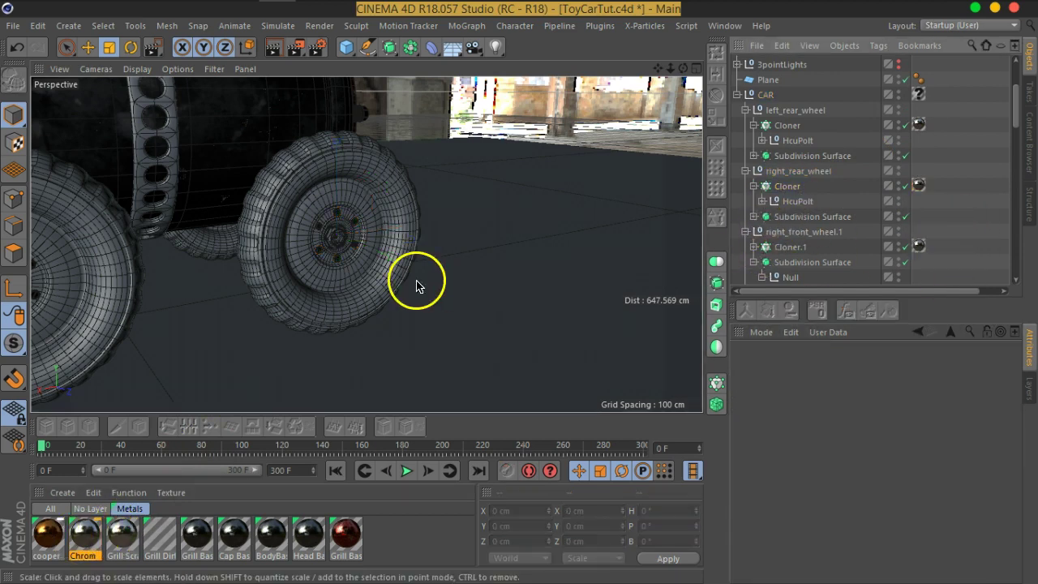
{"action": "left_click", "coordinate": [307, 309]}
{"action": "mouse_move", "coordinate": [307, 310]}
{"action": "left_mouse_down", "text": "alt"}
{"action": "mouse_move", "coordinate": [377, 295]}
{"action": "mouse_move", "coordinate": [389, 264]}
{"action": "mouse_move", "coordinate": [416, 303]}
{"action": "mouse_move", "coordinate": [405, 302]}
{"action": "mouse_move", "coordinate": [454, 246]}
{"action": "mouse_move", "coordinate": [461, 280]}
{"action": "mouse_move", "coordinate": [397, 188]}
{"action": "left_mouse_up", "text": "alt"}
Select the Extrude object and apply the cooper material to it
{"action": "scroll", "coordinate": [347, 158], "scroll_direction": "up", "scroll_amount": 2}
{"action": "scroll", "coordinate": [364, 157], "scroll_direction": "up", "scroll_amount": 3}
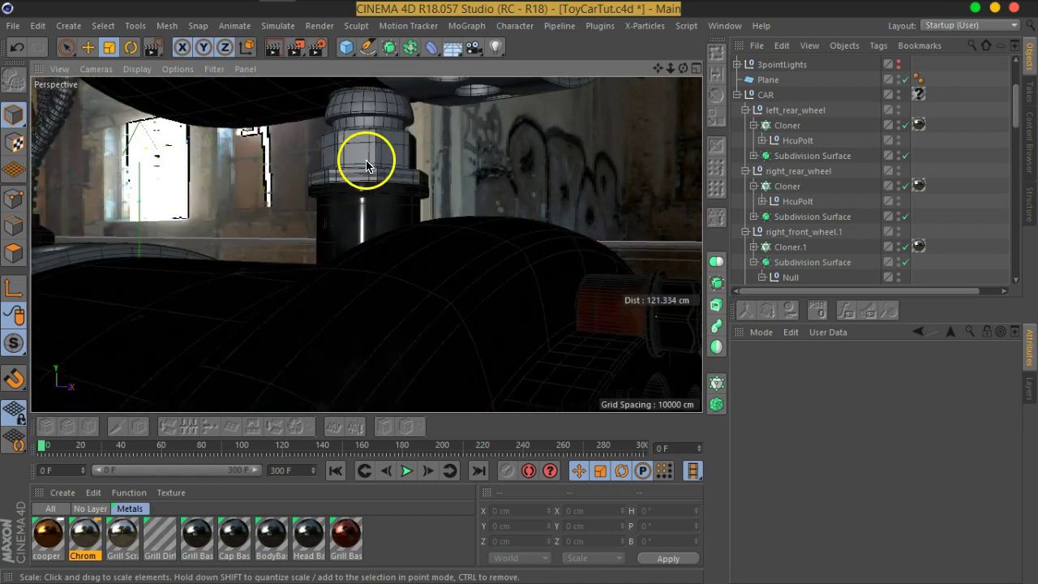
{"action": "left_click", "coordinate": [364, 159]}
{"action": "scroll", "coordinate": [830, 216], "scroll_direction": "down", "scroll_amount": 3}
{"action": "scroll", "coordinate": [830, 217], "scroll_direction": "down", "scroll_amount": 3}
{"action": "scroll", "coordinate": [831, 216], "scroll_direction": "down", "scroll_amount": 3}
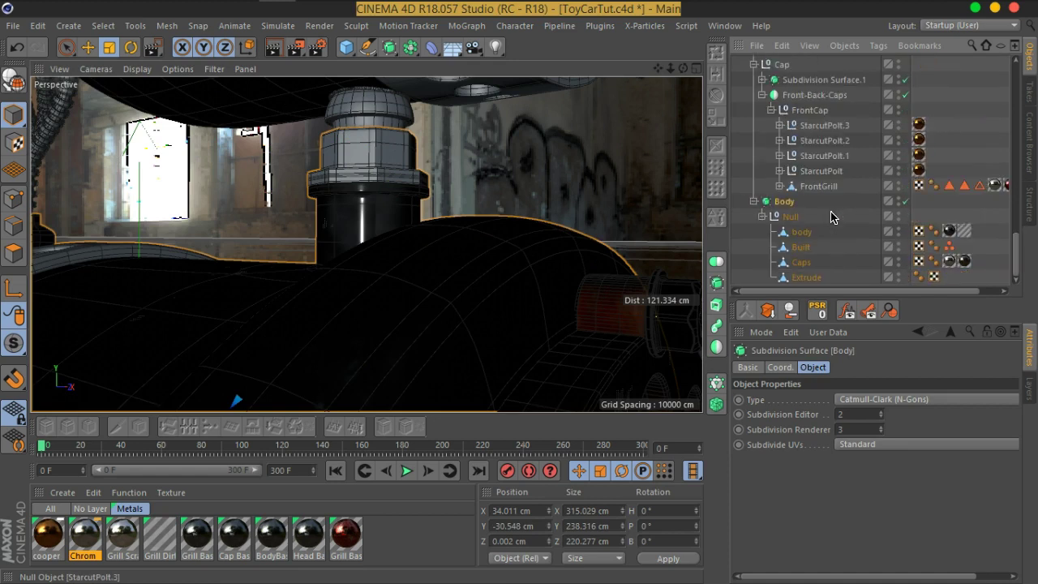
{"action": "left_click", "coordinate": [807, 278]}
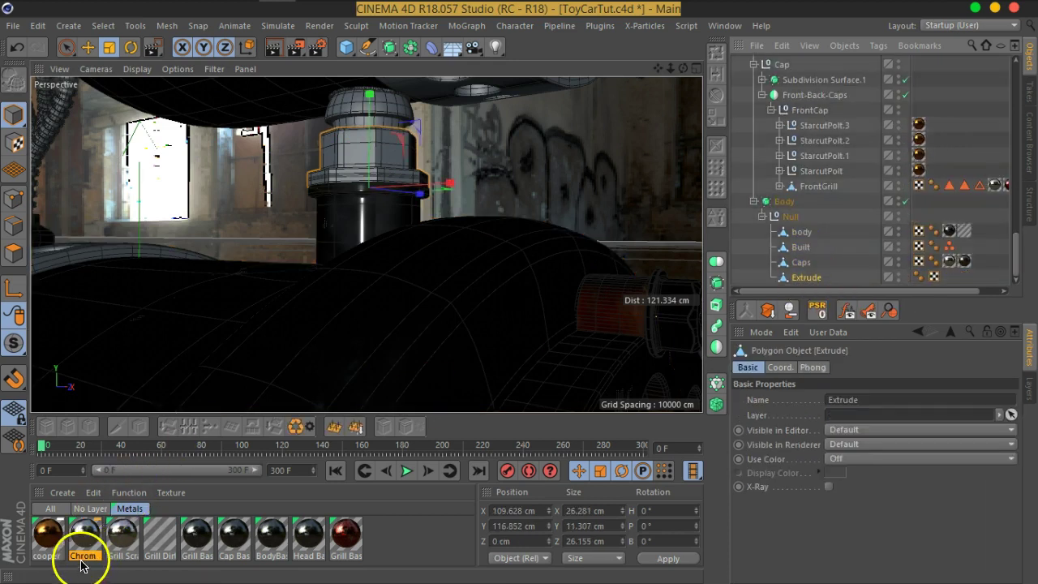
{"action": "left_click", "coordinate": [44, 545]}
{"action": "left_click_drag", "start_coordinate": [45, 544], "coordinate": [808, 281]}
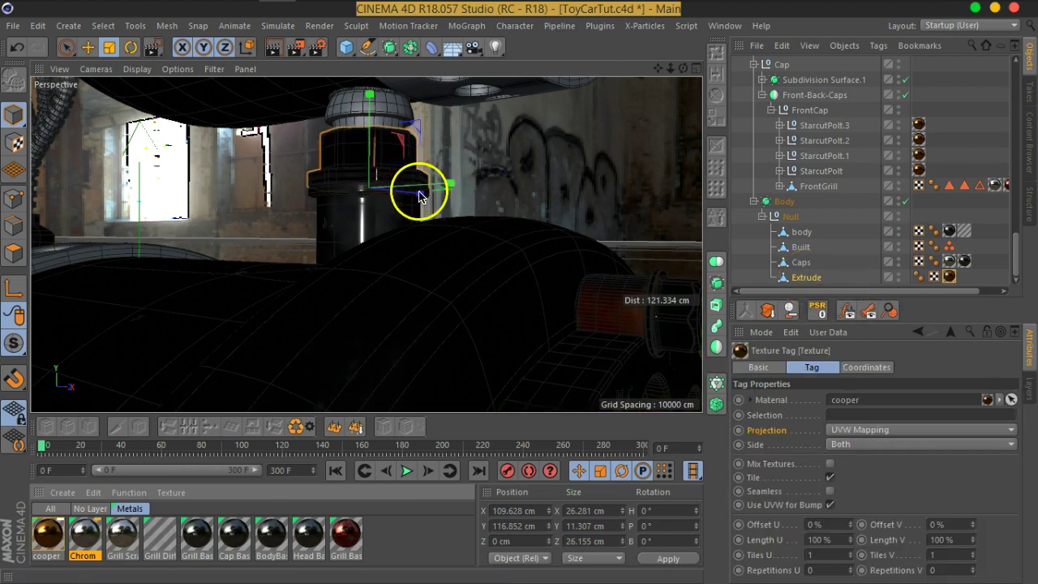
Apply the Chrom material to the Sphere object
{"action": "left_click", "coordinate": [389, 112]}
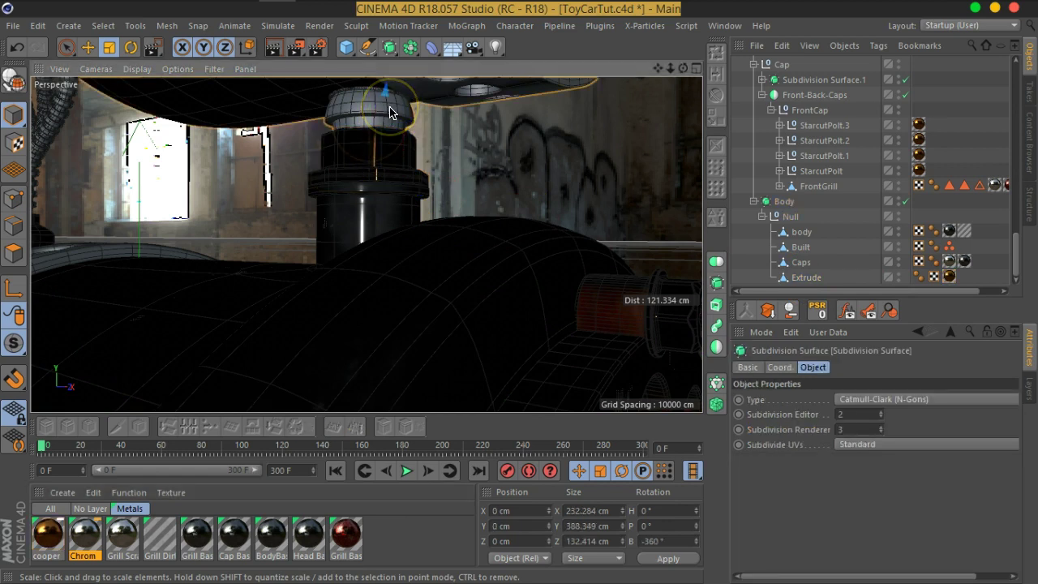
{"action": "scroll", "coordinate": [835, 209], "scroll_direction": "up", "scroll_amount": 4}
{"action": "scroll", "coordinate": [835, 209], "scroll_direction": "up", "scroll_amount": 1}
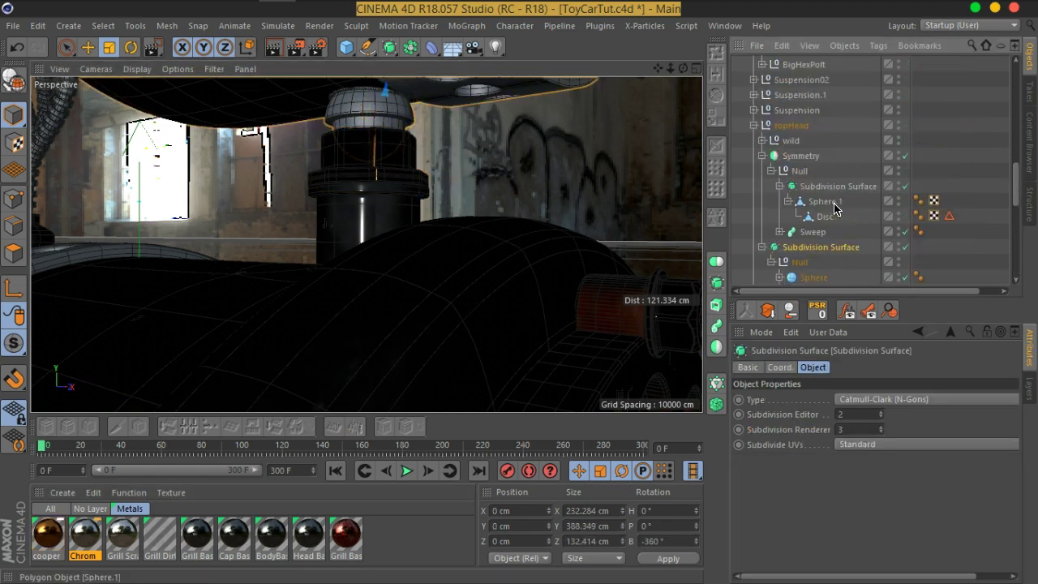
{"action": "scroll", "coordinate": [835, 210], "scroll_direction": "up", "scroll_amount": 1}
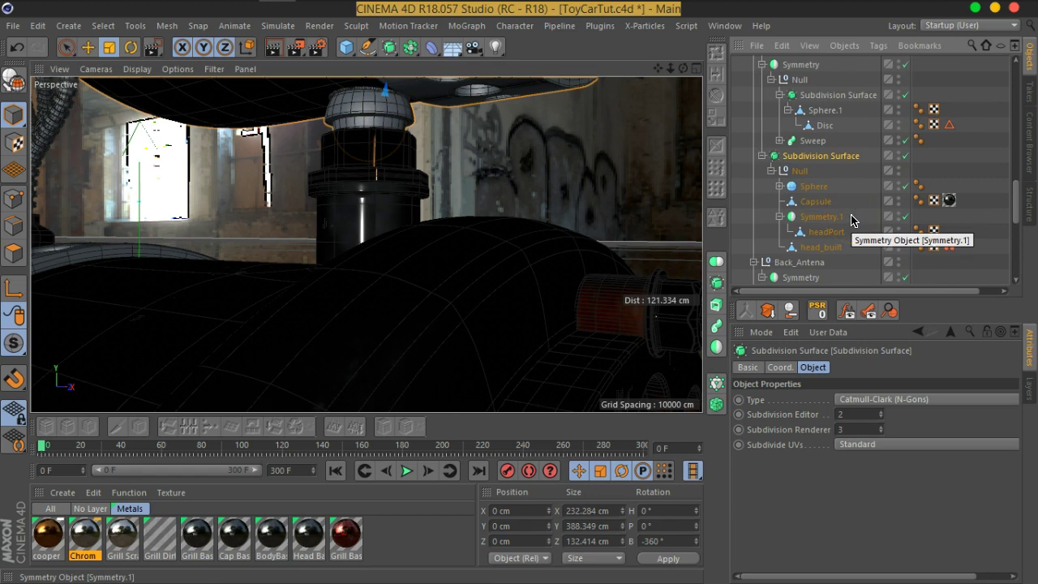
{"action": "left_click", "coordinate": [815, 186]}
{"action": "left_click_drag", "start_coordinate": [128, 539], "coordinate": [819, 191]}
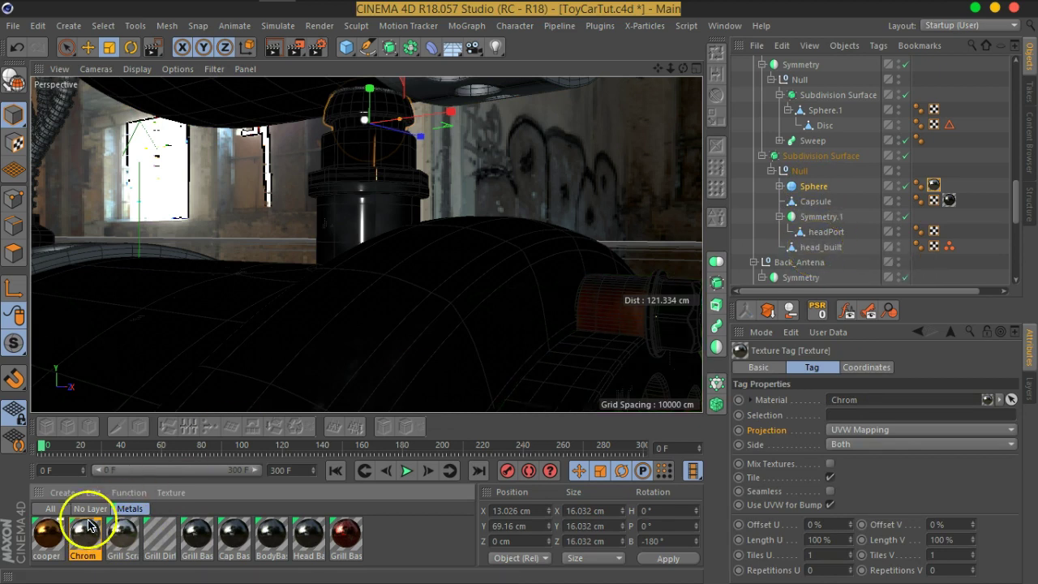
Apply the Chrom material to headPort
{"action": "left_click_drag", "start_coordinate": [85, 545], "coordinate": [837, 235]}
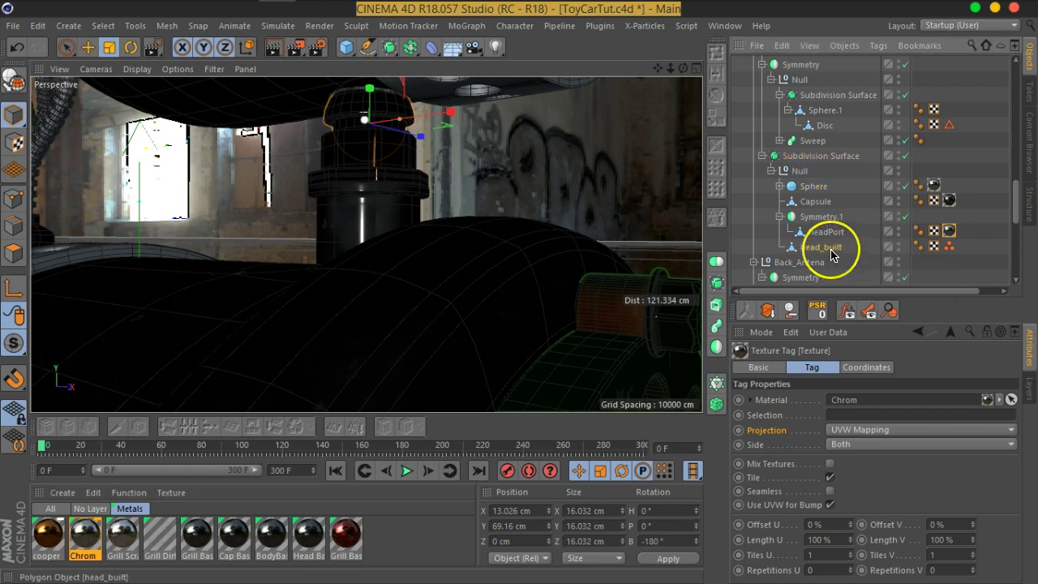
{"action": "left_click", "coordinate": [828, 248]}
{"action": "left_click", "coordinate": [829, 232]}
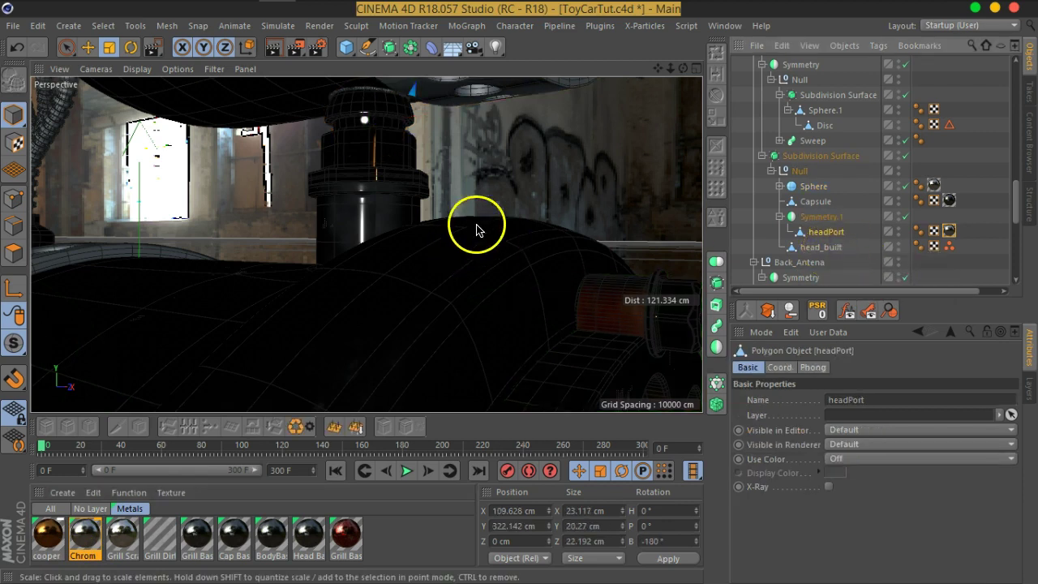
{"action": "scroll", "coordinate": [476, 231], "scroll_direction": "down", "scroll_amount": 5}
{"action": "mouse_move", "coordinate": [479, 220]}
{"action": "left_mouse_down", "text": "alt"}
{"action": "mouse_move", "coordinate": [513, 230]}
{"action": "mouse_move", "coordinate": [510, 186]}
{"action": "left_mouse_up", "text": "alt"}
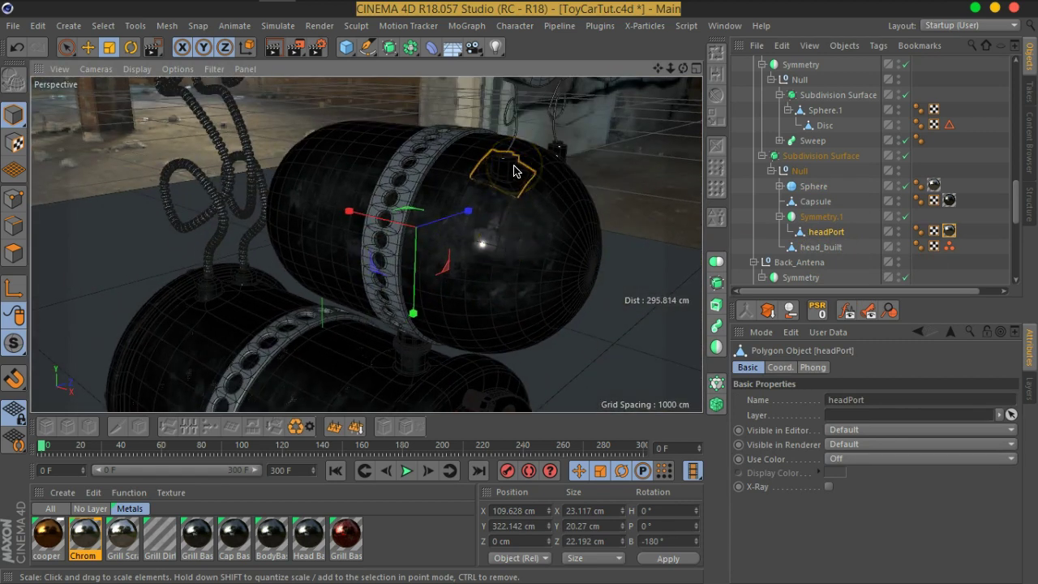
Put a Chrom texture tag with Cubic projection on Back_Antena's Sweep.1
{"action": "left_click", "coordinate": [222, 229]}
{"action": "scroll", "coordinate": [870, 223], "scroll_direction": "down", "scroll_amount": 3}
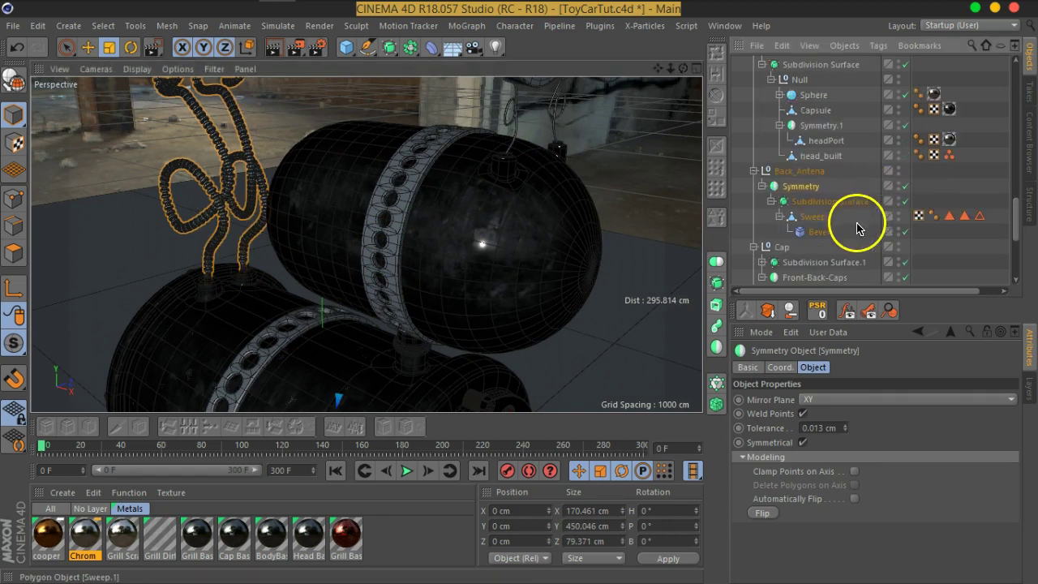
{"action": "mouse_move", "coordinate": [89, 537]}
{"action": "left_mouse_down"}
{"action": "mouse_move", "coordinate": [782, 275]}
{"action": "mouse_move", "coordinate": [822, 209]}
{"action": "left_mouse_up"}
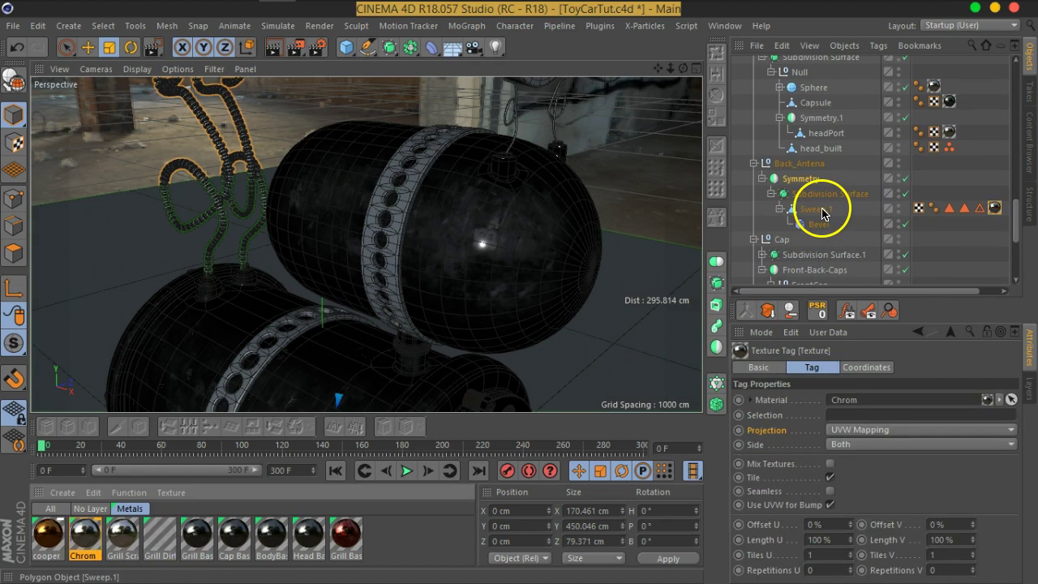
{"action": "left_click", "coordinate": [876, 430]}
{"action": "left_click", "coordinate": [849, 492]}
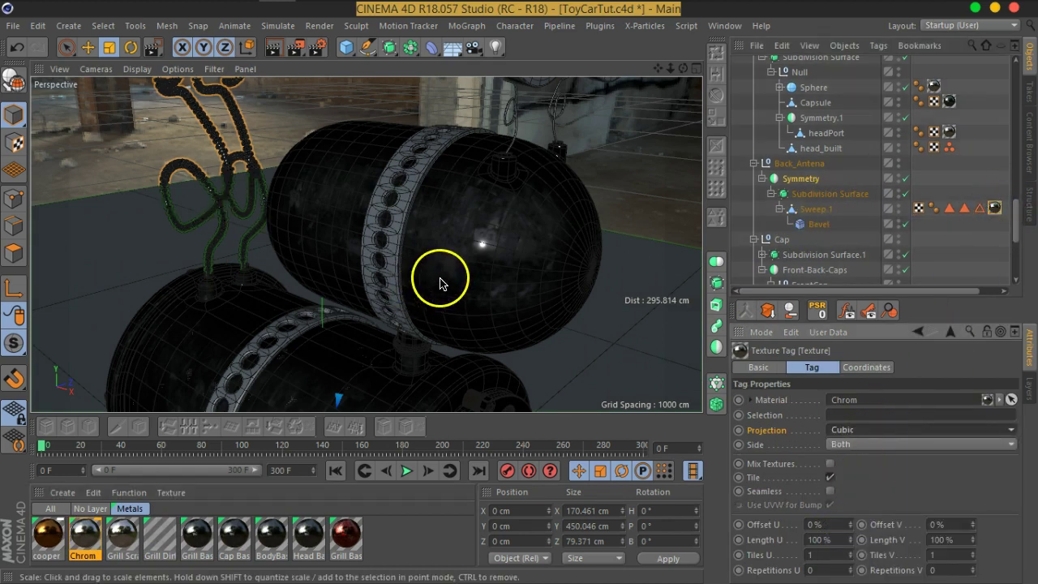
{"action": "left_click_drag", "start_coordinate": [550, 220], "coordinate": [528, 232], "text": "alt"}
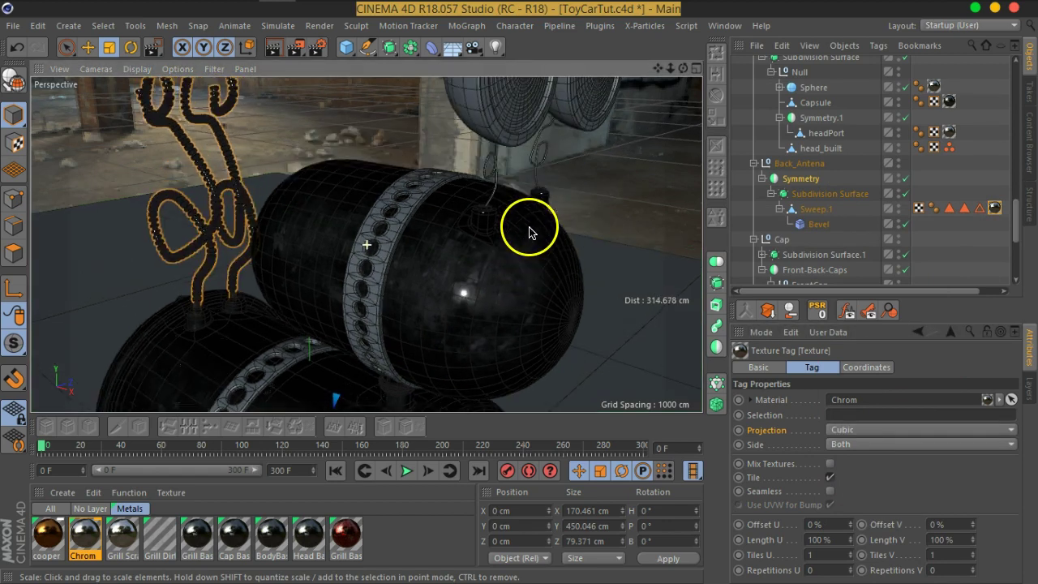
{"action": "left_click", "coordinate": [485, 175]}
{"action": "scroll", "coordinate": [851, 204], "scroll_direction": "up", "scroll_amount": 5}
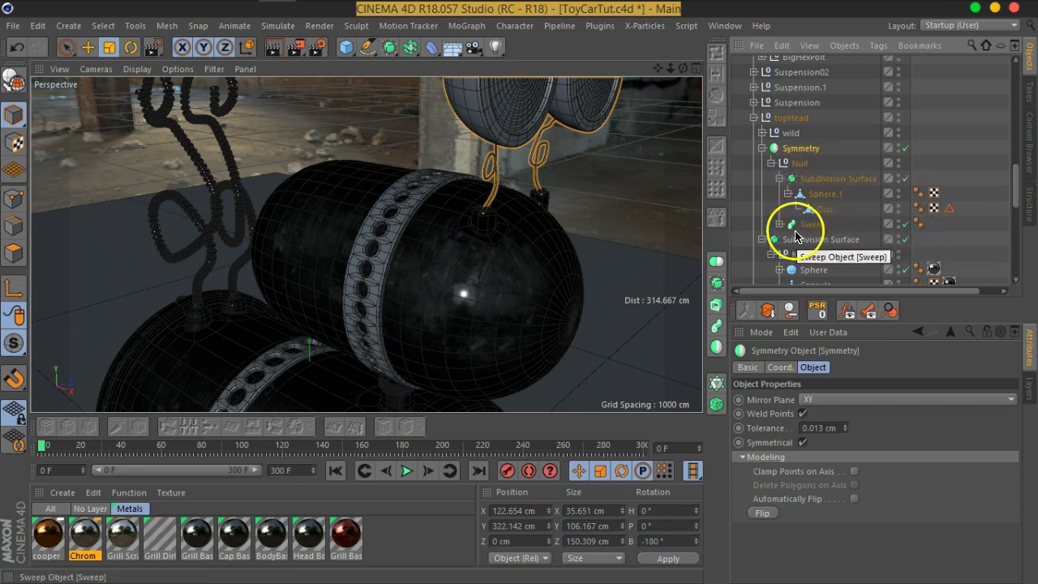
Apply Chrom to the top head's Sweep with Cubic projection
{"action": "left_click", "coordinate": [813, 226]}
{"action": "left_click_drag", "start_coordinate": [85, 535], "coordinate": [827, 237]}
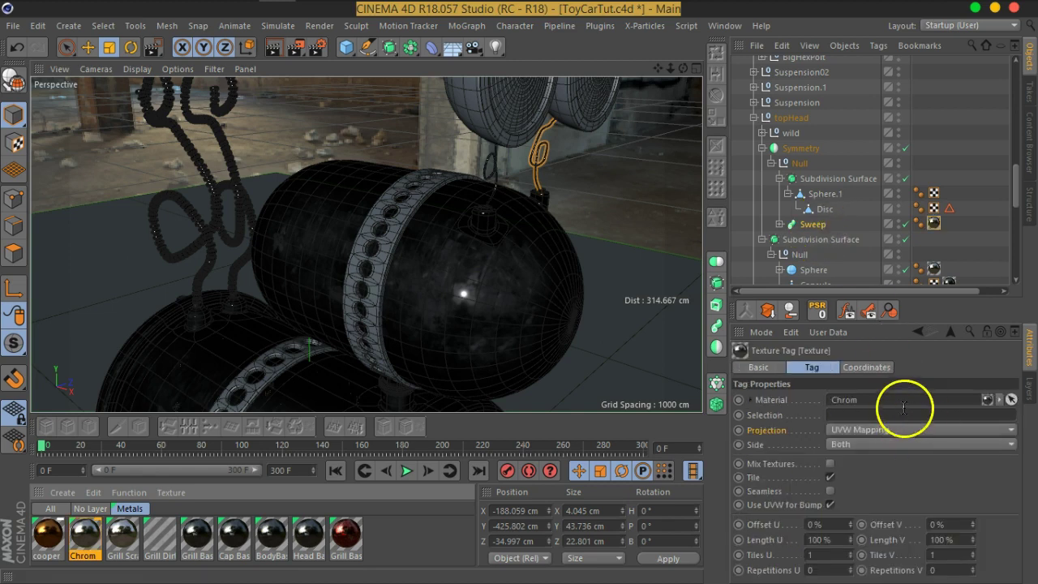
{"action": "left_click", "coordinate": [894, 430]}
{"action": "left_click", "coordinate": [882, 470]}
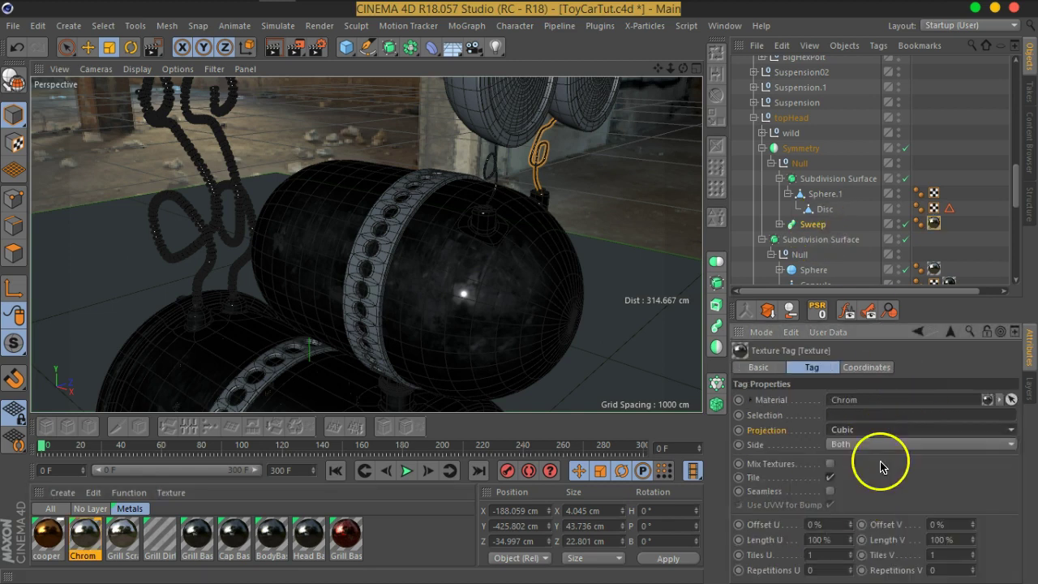
Apply Chrom to Sphere.1 with Cubic projection
{"action": "left_click", "coordinate": [828, 198]}
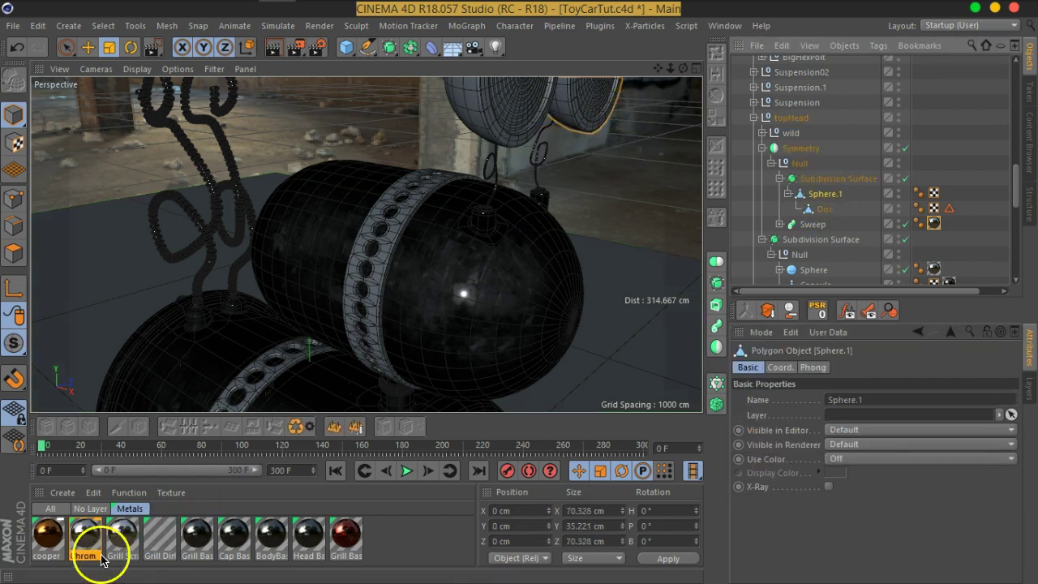
{"action": "mouse_move", "coordinate": [85, 535]}
{"action": "left_mouse_down"}
{"action": "mouse_move", "coordinate": [839, 200]}
{"action": "mouse_move", "coordinate": [827, 199]}
{"action": "left_mouse_up"}
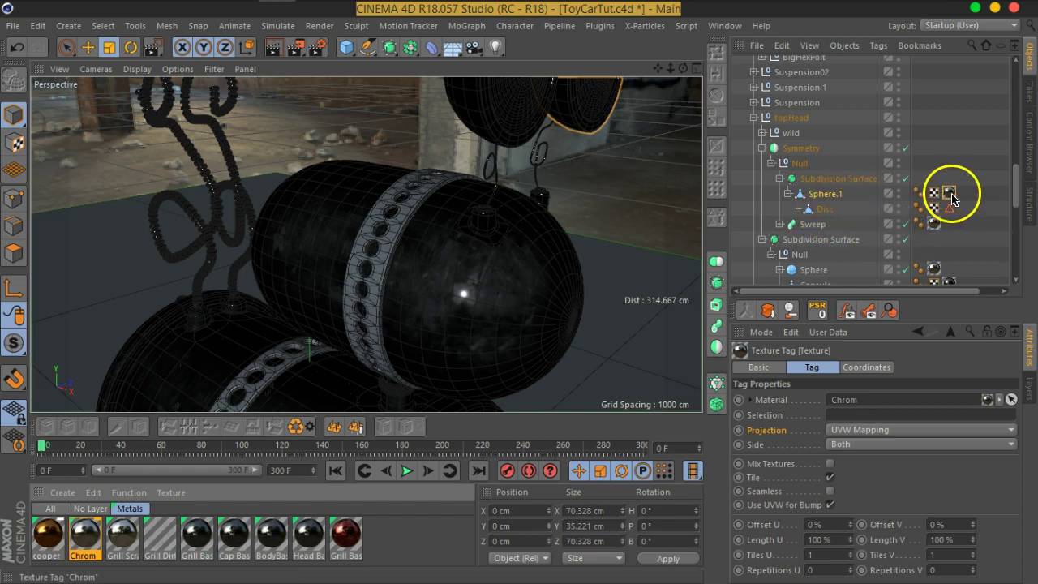
{"action": "left_click", "coordinate": [856, 431]}
{"action": "left_click", "coordinate": [843, 491]}
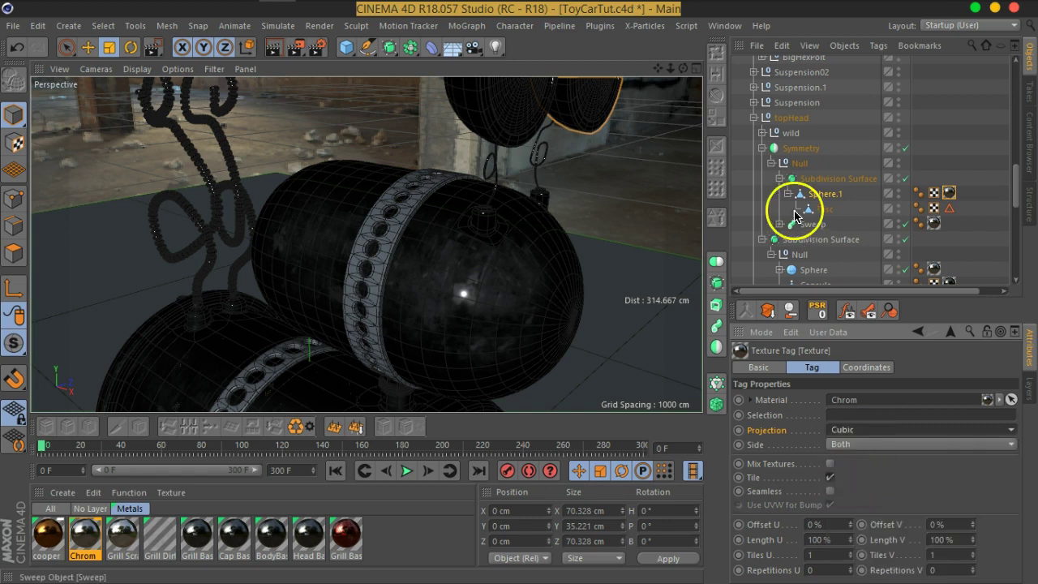
{"action": "mouse_move", "coordinate": [340, 266]}
{"action": "left_mouse_down", "text": "alt"}
{"action": "mouse_move", "coordinate": [384, 220]}
{"action": "mouse_move", "coordinate": [486, 232]}
{"action": "mouse_move", "coordinate": [430, 308]}
{"action": "mouse_move", "coordinate": [377, 341]}
{"action": "left_mouse_up", "text": "alt"}
Apply Chrom to the Suspension null and copy the tag to the other three Suspension nulls
{"action": "scroll", "coordinate": [357, 355], "scroll_direction": "up", "scroll_amount": 3}
{"action": "scroll", "coordinate": [357, 354], "scroll_direction": "up", "scroll_amount": 2}
{"action": "left_click", "coordinate": [353, 349]}
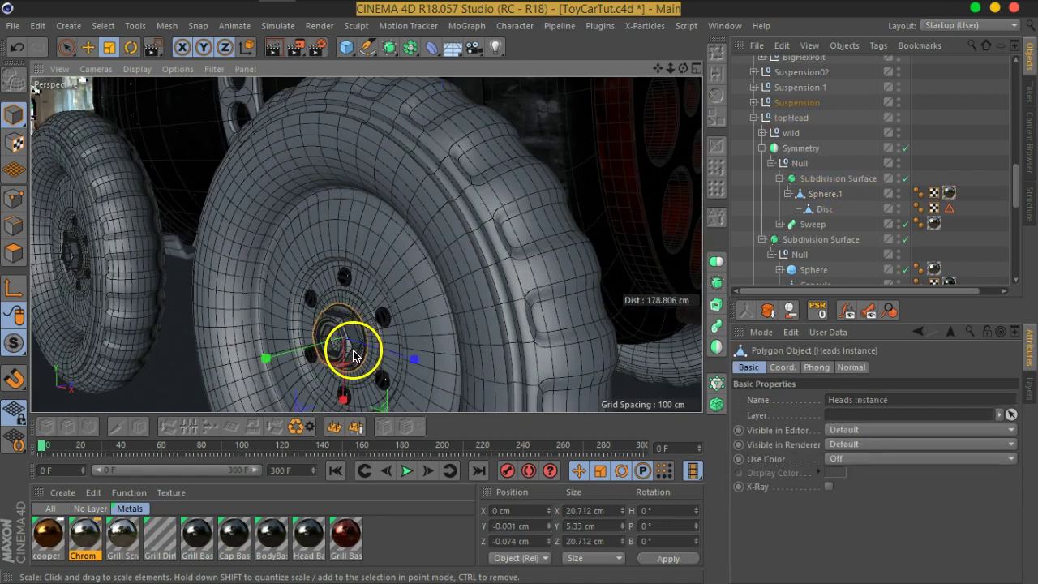
{"action": "left_click", "coordinate": [799, 103]}
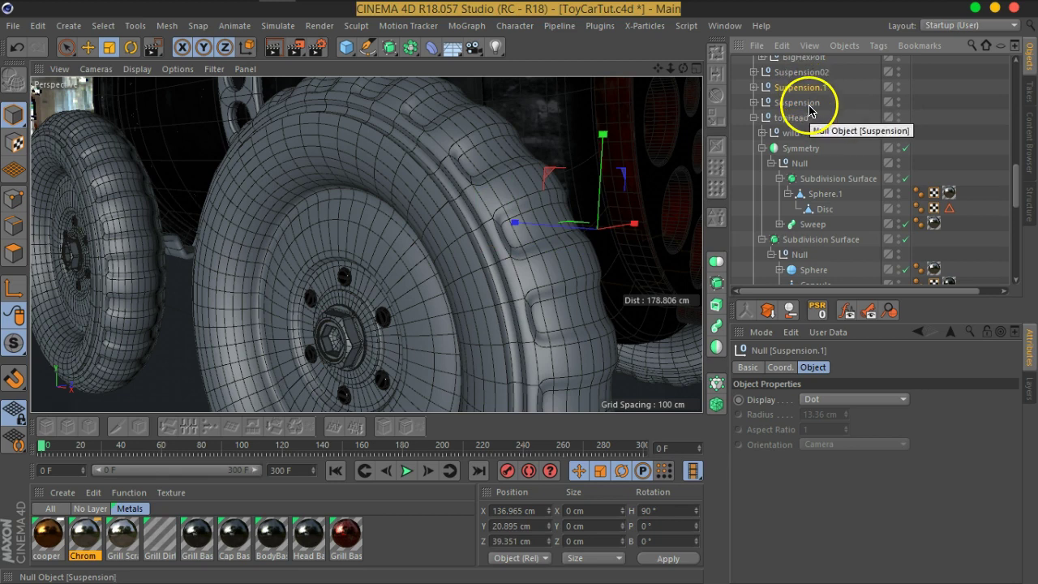
{"action": "scroll", "coordinate": [819, 162], "scroll_direction": "up", "scroll_amount": 3}
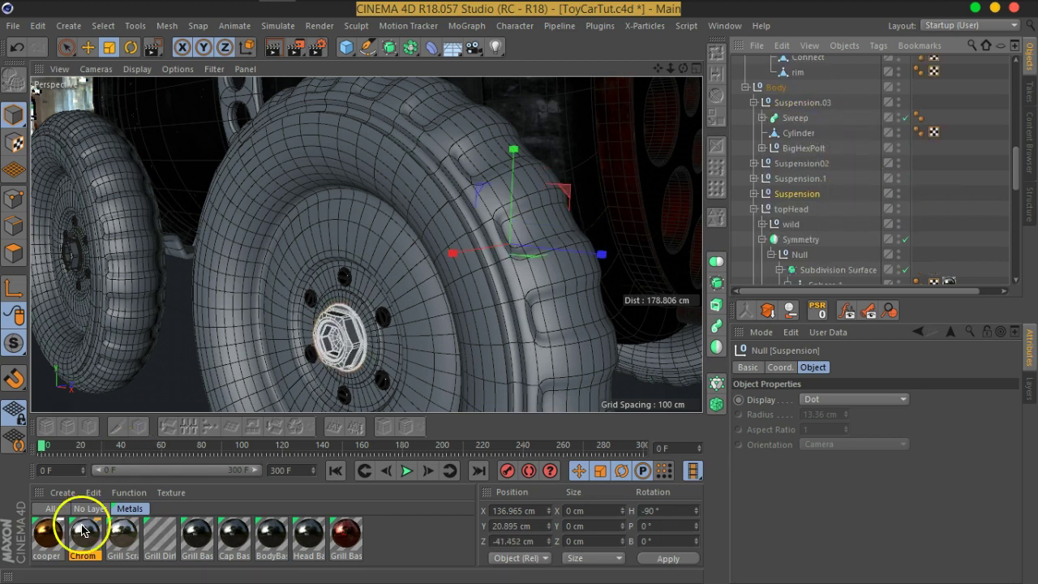
{"action": "mouse_move", "coordinate": [81, 535]}
{"action": "left_mouse_down"}
{"action": "mouse_move", "coordinate": [839, 248]}
{"action": "mouse_move", "coordinate": [819, 194]}
{"action": "left_mouse_up"}
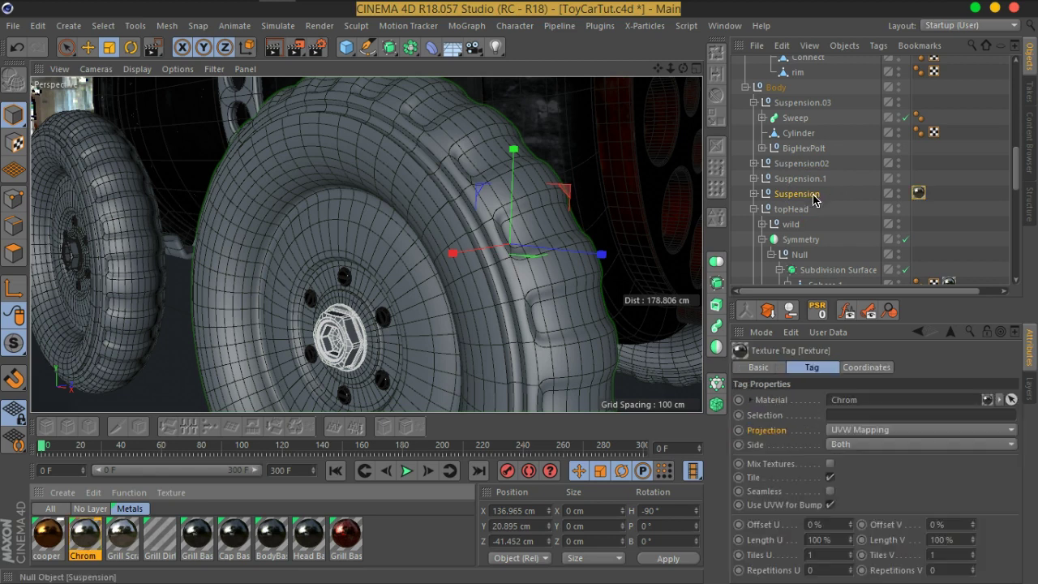
{"action": "left_click", "coordinate": [754, 102]}
{"action": "left_click_drag", "start_coordinate": [921, 153], "coordinate": [922, 102]}
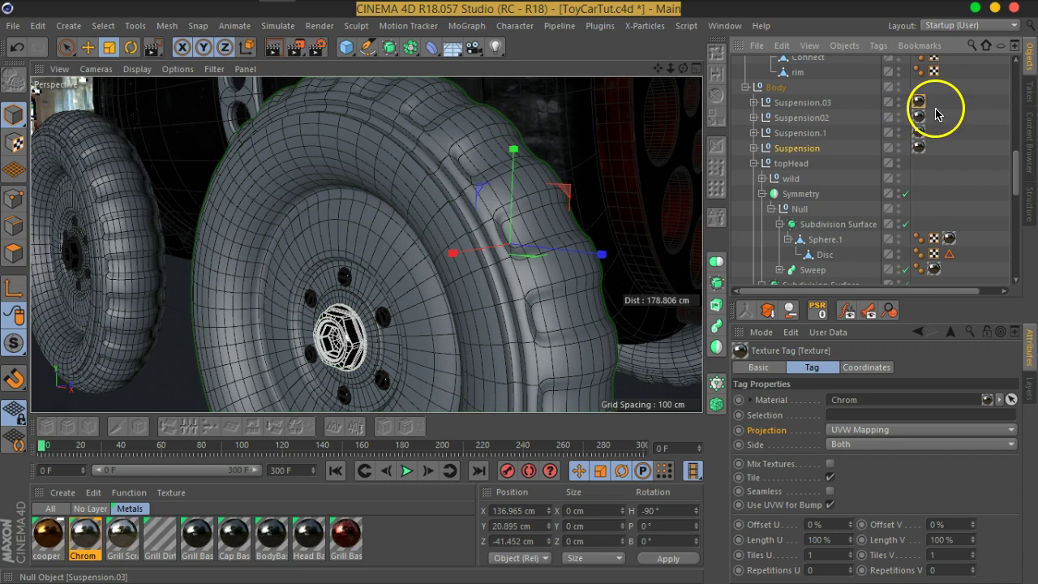
Set all four Suspension texture tags to Cubic projection and save the scene
{"action": "left_click", "coordinate": [919, 149], "text": "shift"}
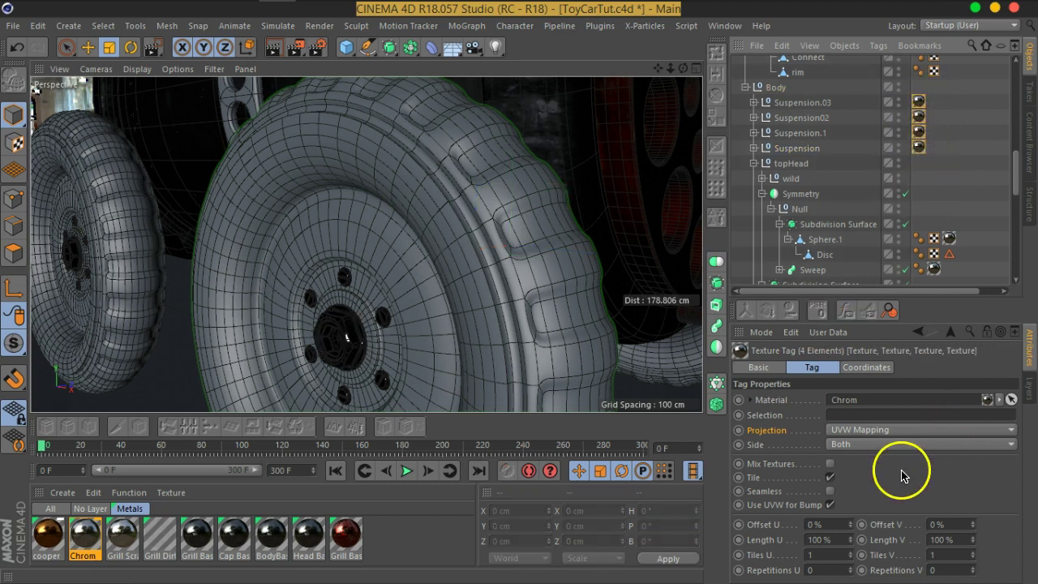
{"action": "left_click", "coordinate": [883, 430]}
{"action": "left_click", "coordinate": [858, 434]}
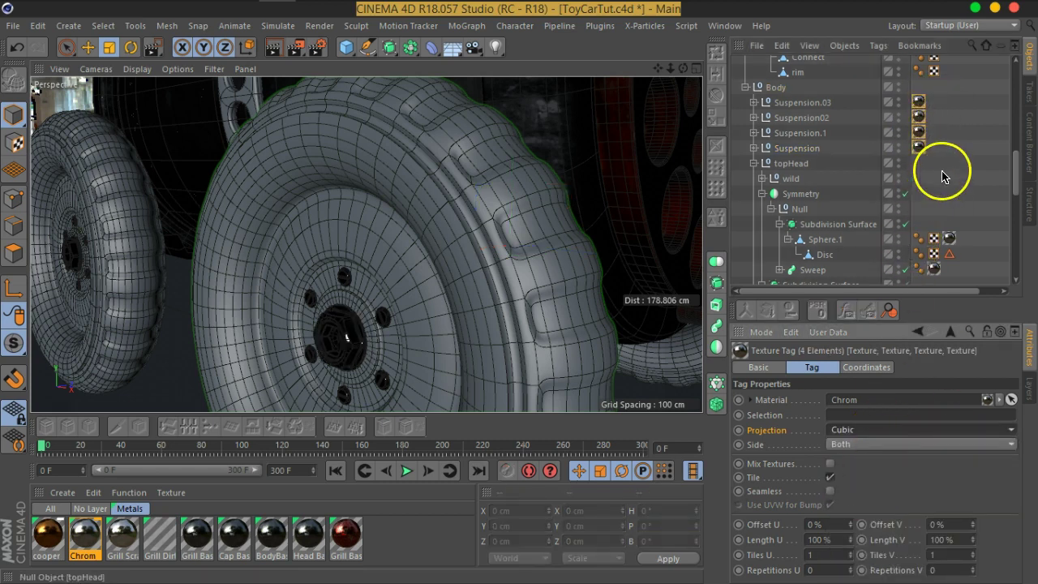
{"action": "left_click", "coordinate": [942, 176]}
{"action": "key", "text": "ctrl+s"}
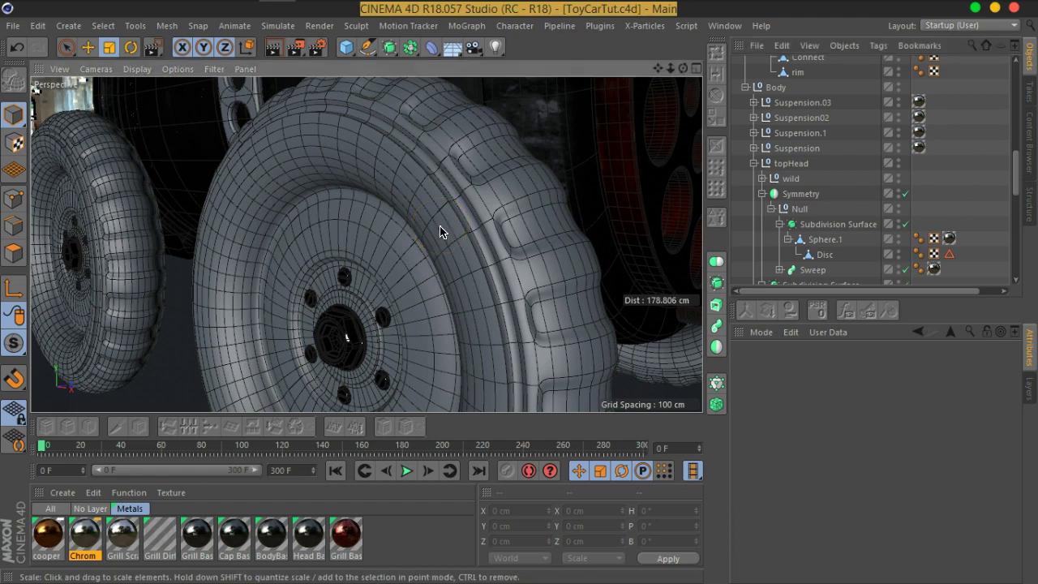
{"action": "scroll", "coordinate": [453, 255], "scroll_direction": "down", "scroll_amount": 5}
{"action": "scroll", "coordinate": [579, 225], "scroll_direction": "down", "scroll_amount": 5}
Expand Subdivision Surface.1 and the Front_Glass_Meter group in the Object Manager
{"action": "mouse_move", "coordinate": [578, 225]}
{"action": "left_mouse_down", "text": "alt"}
{"action": "mouse_move", "coordinate": [505, 262]}
{"action": "mouse_move", "coordinate": [540, 283]}
{"action": "mouse_move", "coordinate": [510, 222]}
{"action": "left_mouse_up", "text": "alt"}
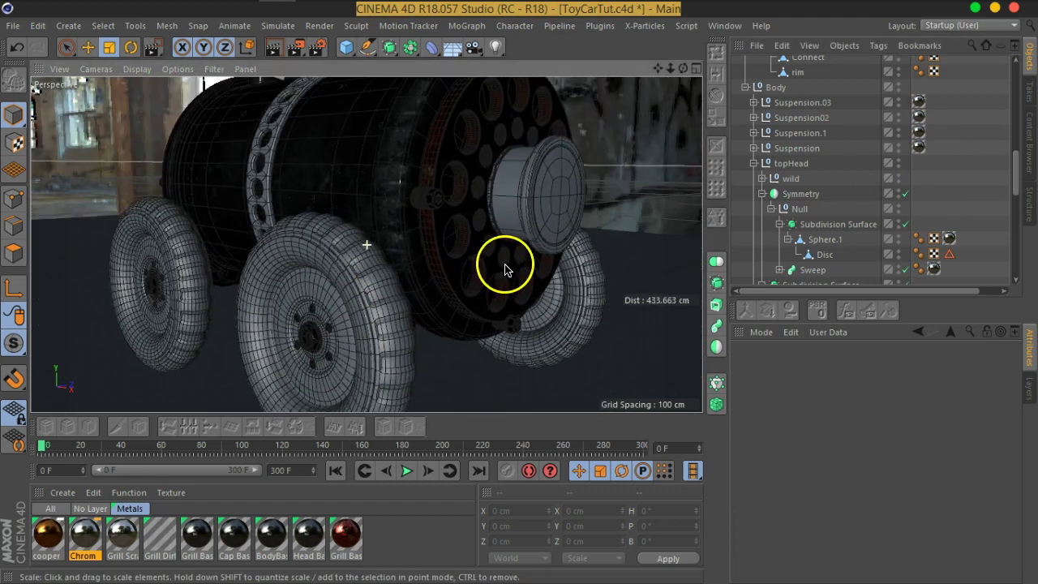
{"action": "left_click", "coordinate": [510, 224]}
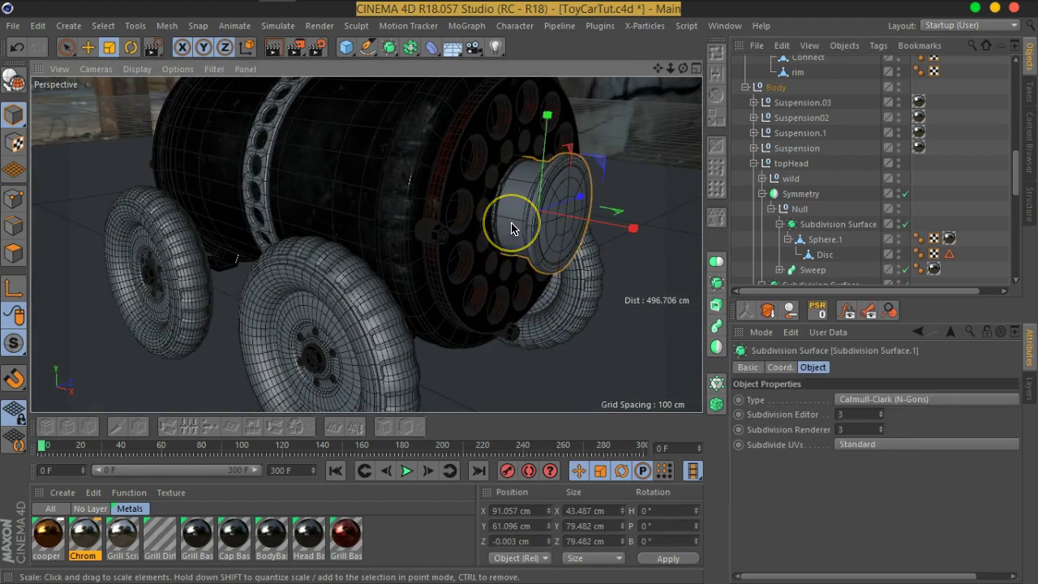
{"action": "scroll", "coordinate": [510, 224], "scroll_direction": "up", "scroll_amount": 5}
{"action": "scroll", "coordinate": [511, 227], "scroll_direction": "up", "scroll_amount": 1}
{"action": "scroll", "coordinate": [850, 157], "scroll_direction": "down", "scroll_amount": 3}
{"action": "scroll", "coordinate": [841, 160], "scroll_direction": "down", "scroll_amount": 3}
{"action": "scroll", "coordinate": [841, 159], "scroll_direction": "down", "scroll_amount": 3}
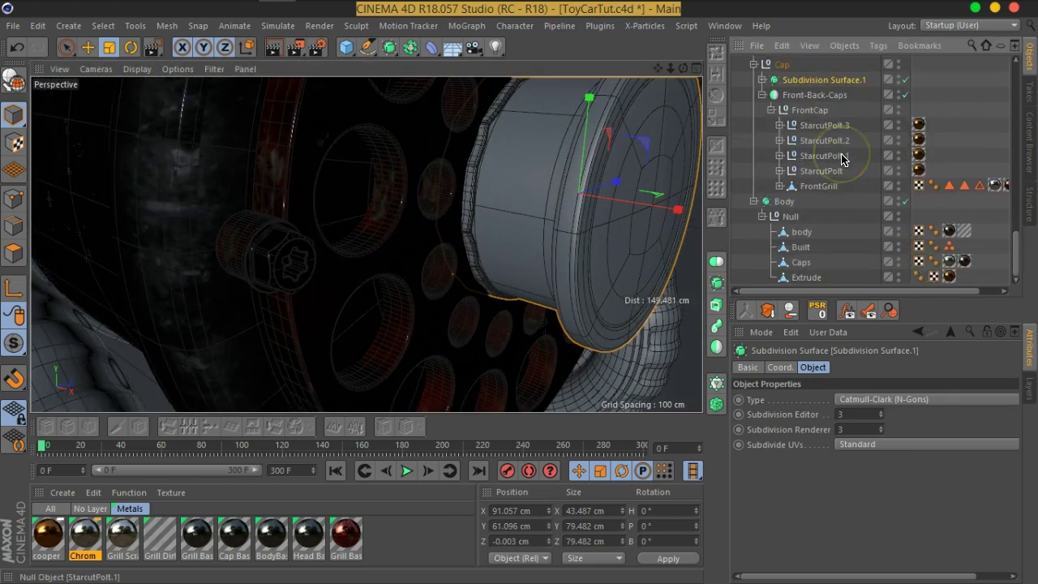
{"action": "left_click", "coordinate": [762, 79]}
{"action": "left_click", "coordinate": [779, 96]}
{"action": "left_click", "coordinate": [771, 95]}
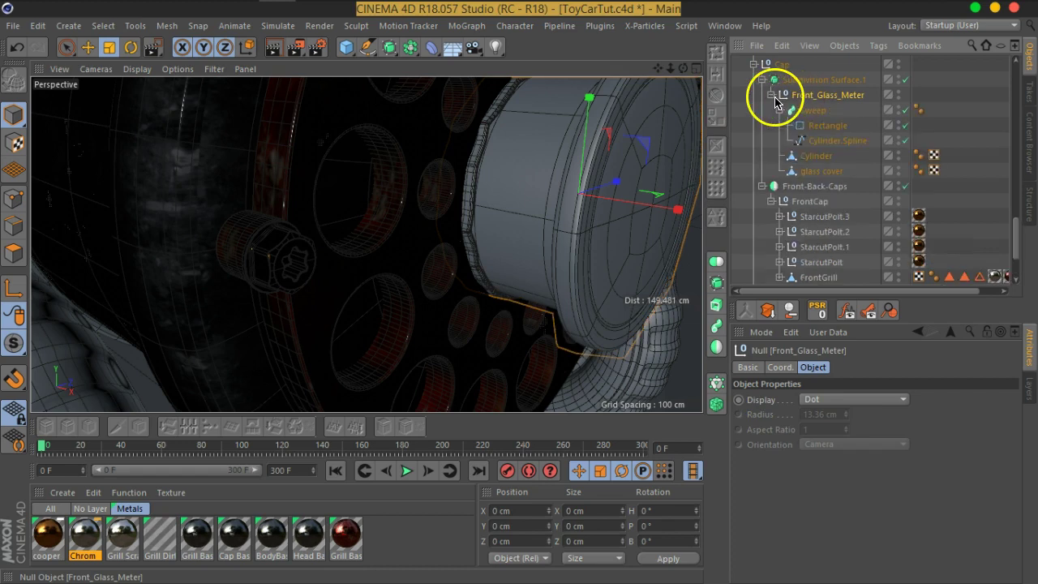
Apply the BodyBase material to the Front_Glass_Meter Cylinder
{"action": "left_click", "coordinate": [813, 112]}
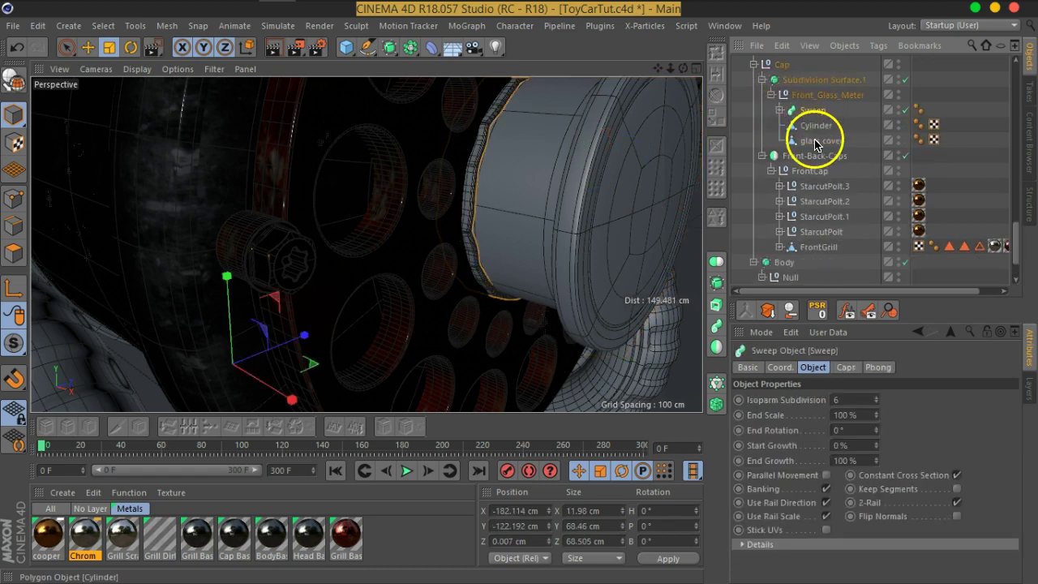
{"action": "left_click", "coordinate": [817, 128]}
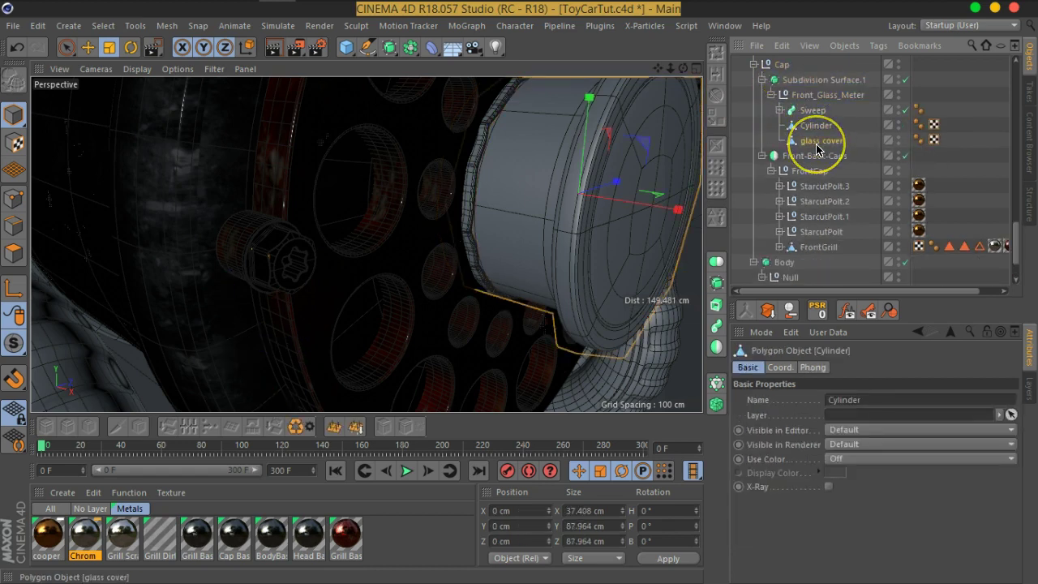
{"action": "left_click", "coordinate": [819, 141]}
{"action": "left_click", "coordinate": [815, 126]}
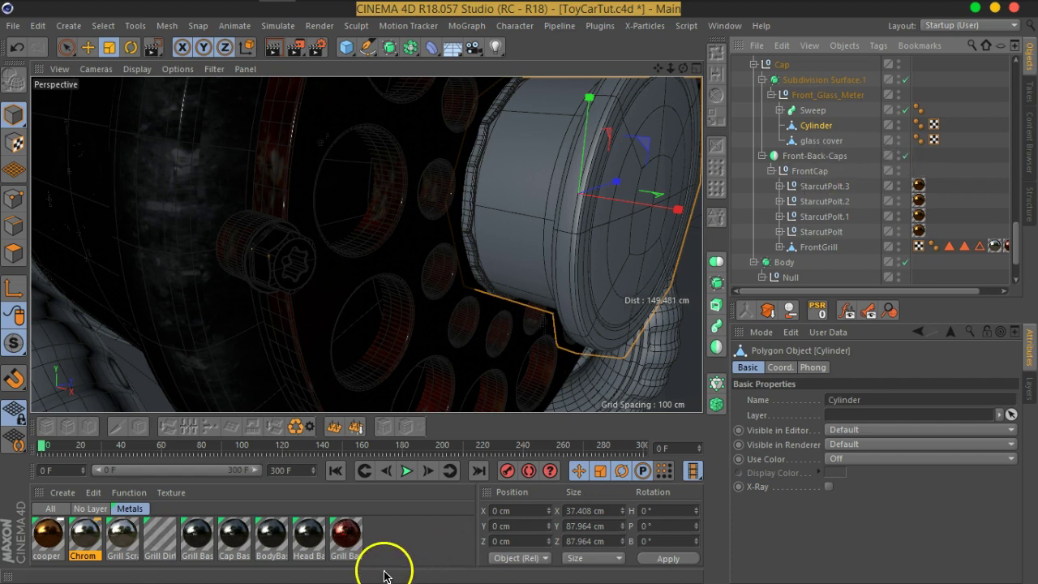
{"action": "mouse_move", "coordinate": [267, 537]}
{"action": "left_mouse_down"}
{"action": "mouse_move", "coordinate": [826, 134]}
{"action": "mouse_move", "coordinate": [815, 127]}
{"action": "left_mouse_up"}
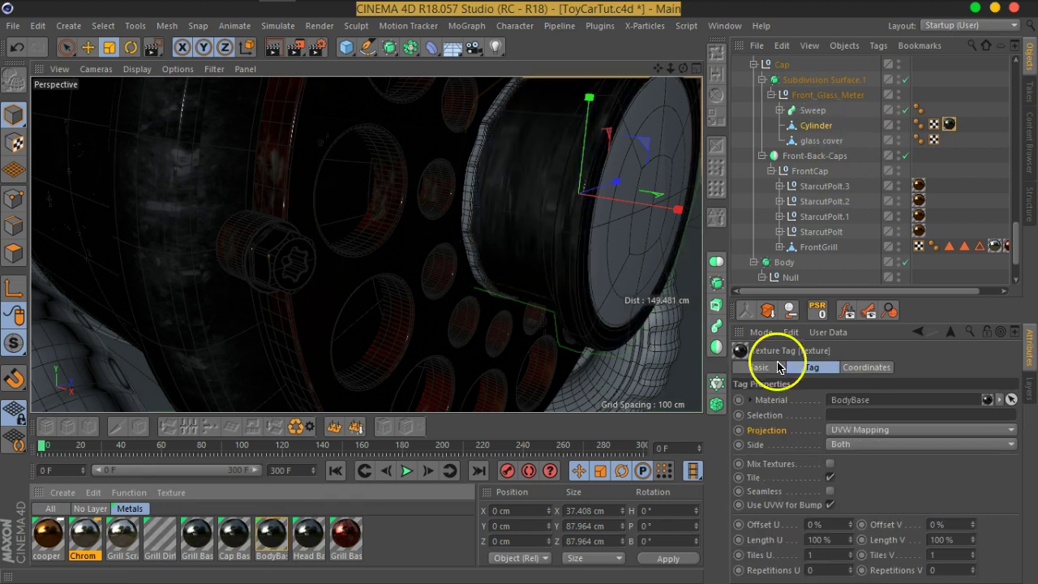
Set the Cylinder's BodyBase texture to Cubic projection with 3 by 3 tiles
{"action": "left_click", "coordinate": [862, 432]}
{"action": "left_click", "coordinate": [857, 496]}
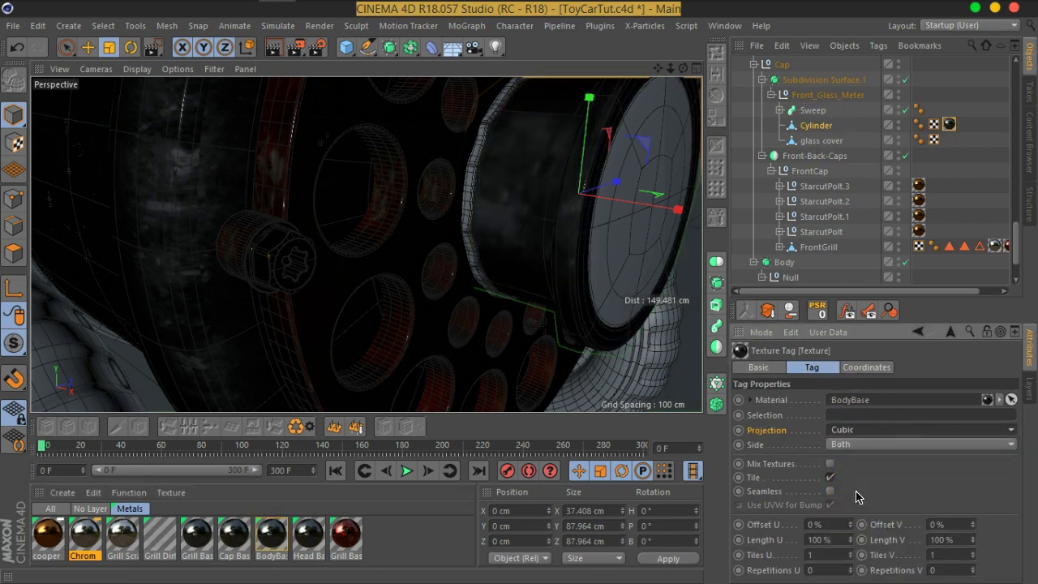
{"action": "left_click", "coordinate": [827, 555]}
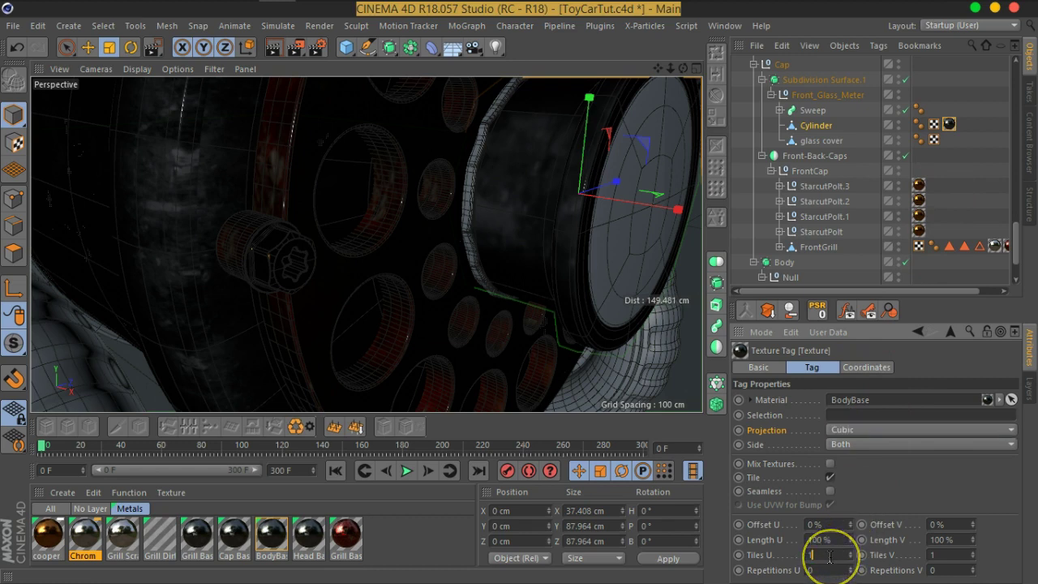
{"action": "left_click", "coordinate": [941, 554]}
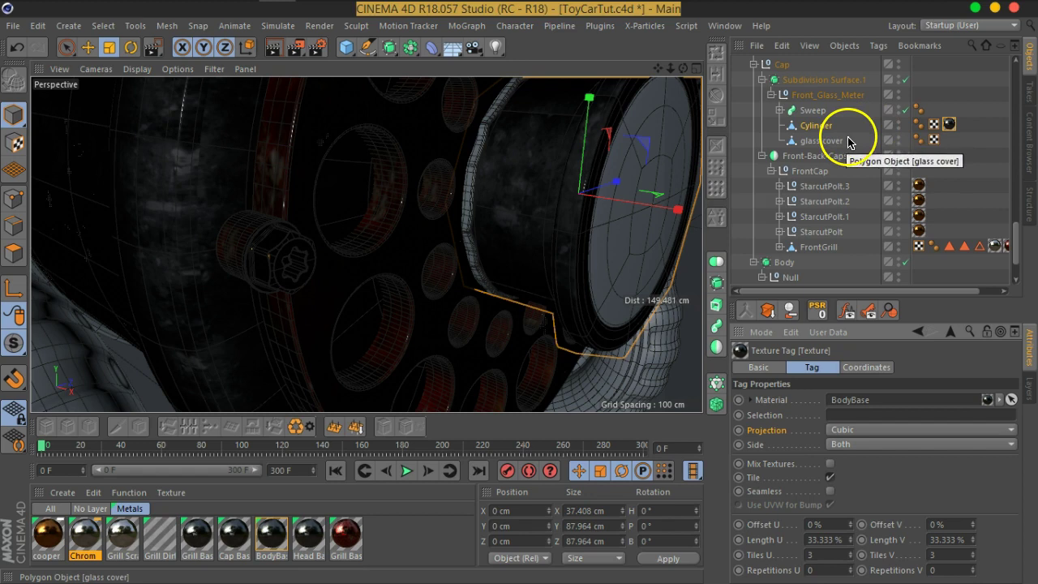
{"action": "type", "text": "3"}
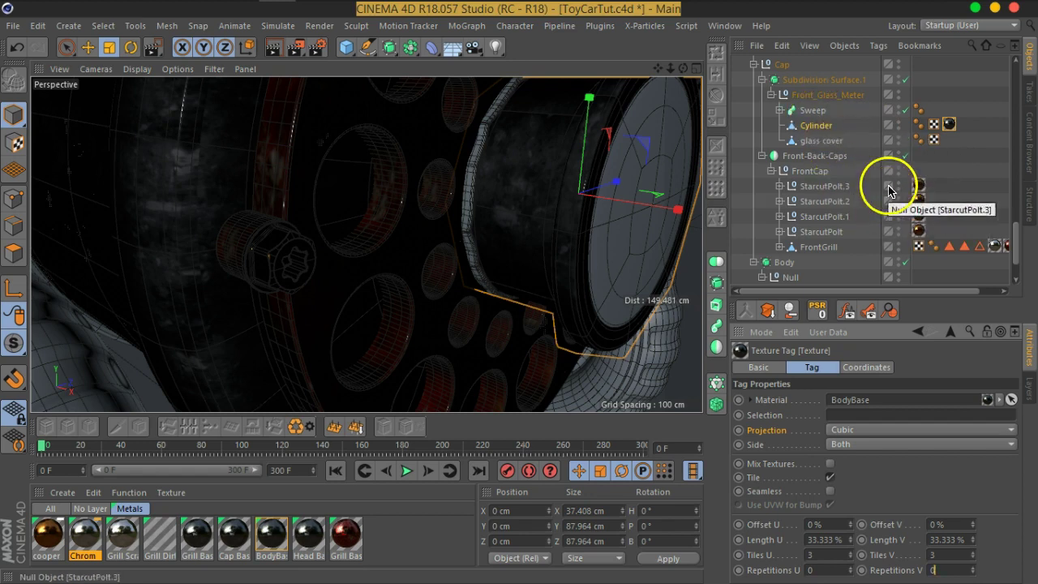
Apply Chrom to the Front_Glass_Meter Sweep with Cubic projection
{"action": "left_click", "coordinate": [816, 113]}
{"action": "mouse_move", "coordinate": [85, 539]}
{"action": "left_mouse_down"}
{"action": "mouse_move", "coordinate": [807, 138]}
{"action": "mouse_move", "coordinate": [810, 111]}
{"action": "left_mouse_up"}
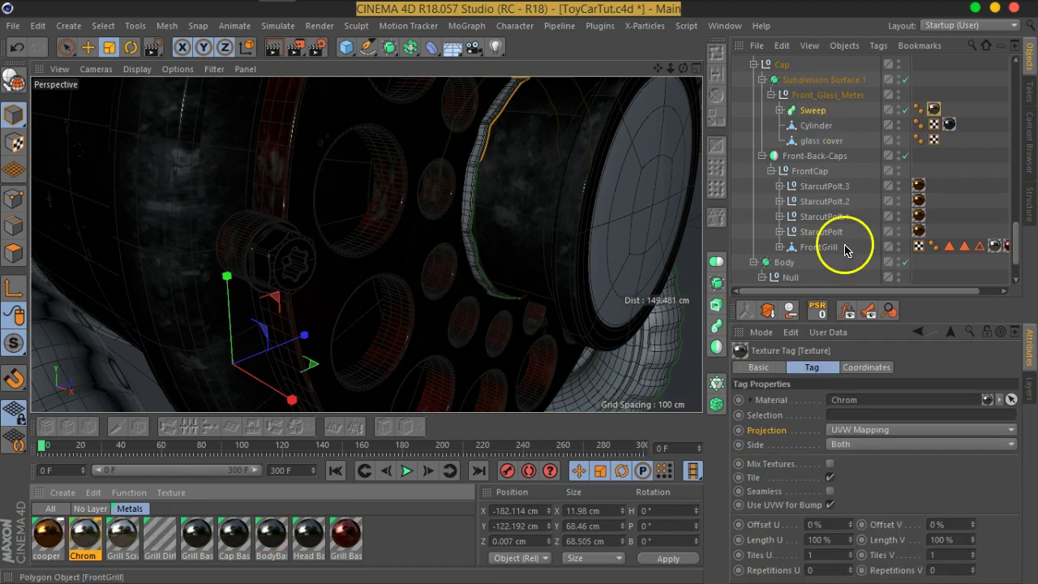
{"action": "left_click", "coordinate": [855, 429]}
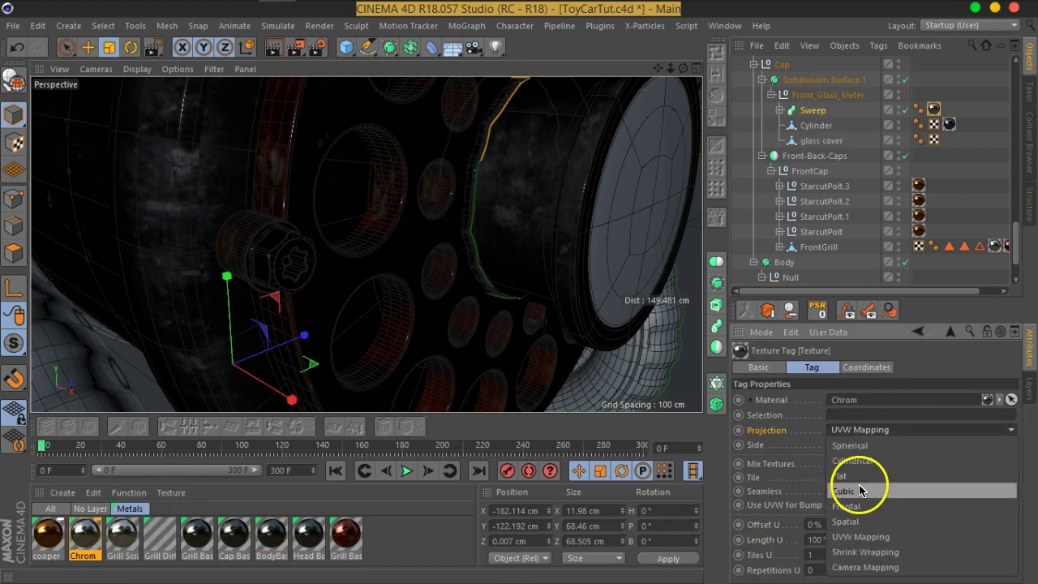
{"action": "left_click", "coordinate": [857, 458]}
{"action": "left_click", "coordinate": [821, 140]}
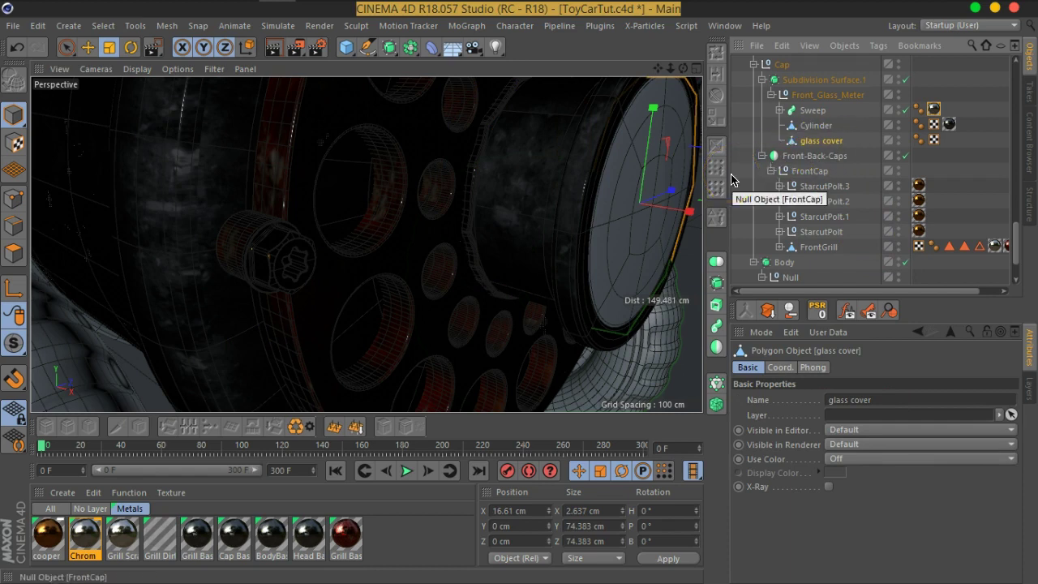
Orbit and dolly to frame the front cap and wheels, then save ToyCarTut.c4d
{"action": "left_click", "coordinate": [331, 244]}
{"action": "key", "text": "ctrl+shift+z"}
{"action": "mouse_move", "coordinate": [332, 248]}
{"action": "left_mouse_down", "text": "alt"}
{"action": "mouse_move", "coordinate": [308, 306]}
{"action": "mouse_move", "coordinate": [347, 364]}
{"action": "mouse_move", "coordinate": [398, 317]}
{"action": "mouse_move", "coordinate": [402, 347]}
{"action": "mouse_move", "coordinate": [394, 278]}
{"action": "mouse_move", "coordinate": [657, 235]}
{"action": "mouse_move", "coordinate": [689, 357]}
{"action": "mouse_move", "coordinate": [551, 232]}
{"action": "mouse_move", "coordinate": [410, 234]}
{"action": "mouse_move", "coordinate": [384, 292]}
{"action": "mouse_move", "coordinate": [433, 199]}
{"action": "mouse_move", "coordinate": [487, 264]}
{"action": "mouse_move", "coordinate": [428, 316]}
{"action": "left_mouse_up", "text": "alt"}
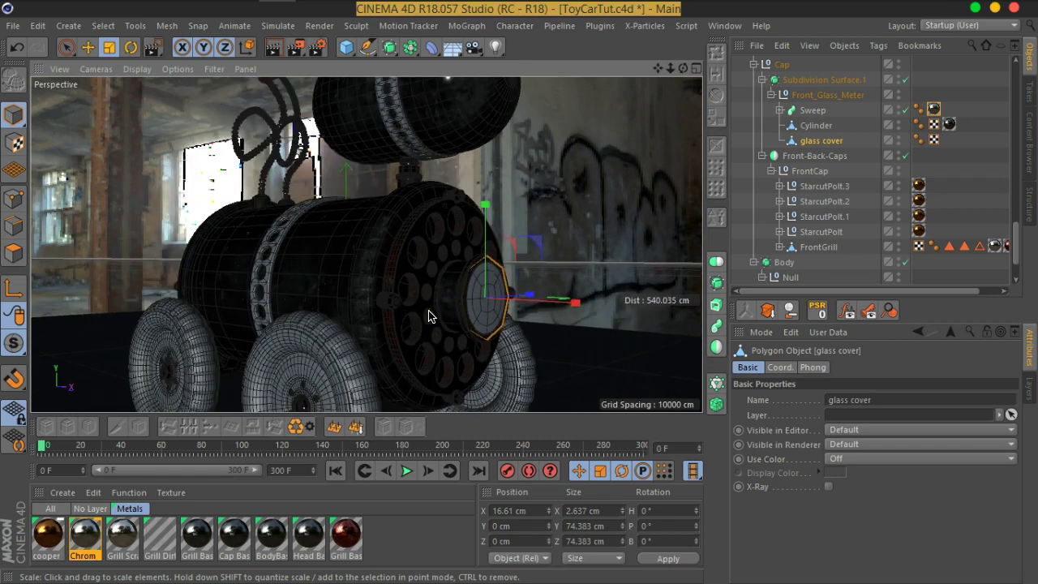
{"action": "right_click_drag", "start_coordinate": [404, 339], "coordinate": [400, 347], "text": "alt"}
{"action": "mouse_move", "coordinate": [401, 364]}
{"action": "left_mouse_down", "text": "alt"}
{"action": "mouse_move", "coordinate": [416, 248]}
{"action": "mouse_move", "coordinate": [424, 236]}
{"action": "mouse_move", "coordinate": [438, 245]}
{"action": "mouse_move", "coordinate": [430, 147]}
{"action": "left_mouse_up", "text": "alt"}
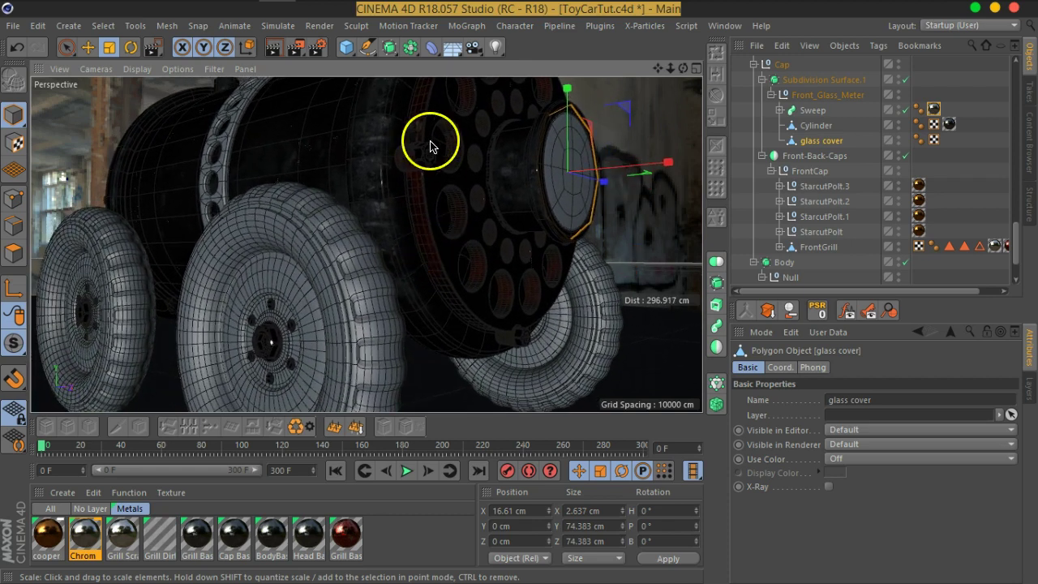
{"action": "key", "text": "ctrl+s"}
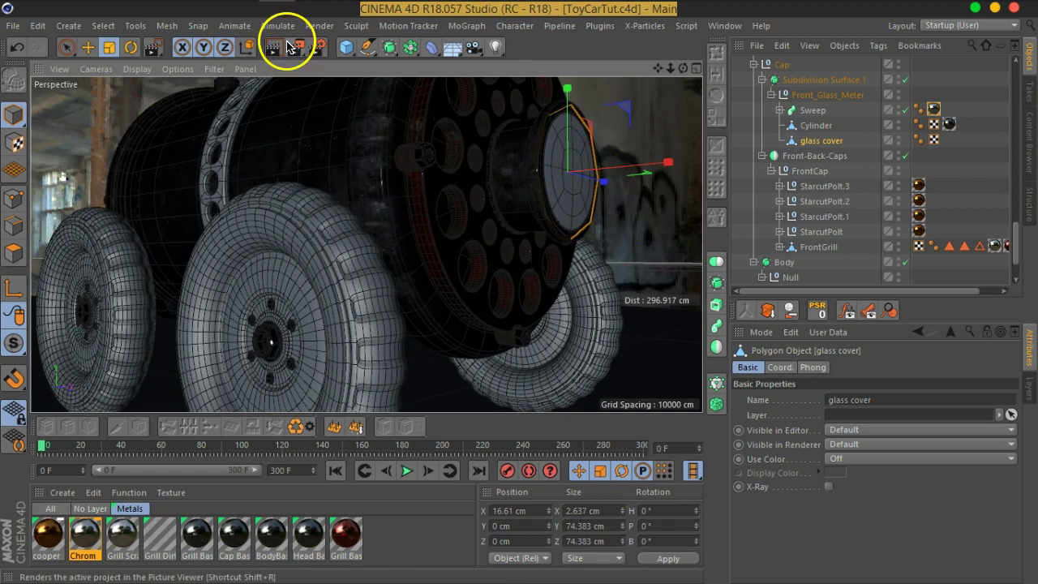
Render the viewport, re-render from a new angle, then stop rendering to return to shaded view
{"action": "left_click", "coordinate": [272, 52]}
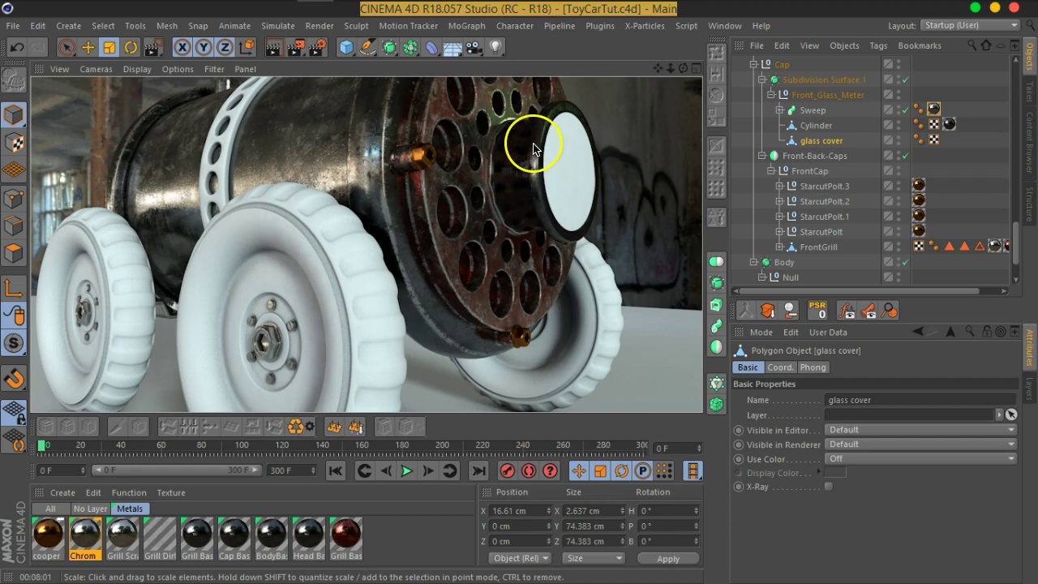
{"action": "mouse_move", "coordinate": [547, 158]}
{"action": "left_mouse_down", "text": "alt"}
{"action": "mouse_move", "coordinate": [475, 209]}
{"action": "mouse_move", "coordinate": [447, 348]}
{"action": "mouse_move", "coordinate": [430, 306]}
{"action": "mouse_move", "coordinate": [366, 292]}
{"action": "mouse_move", "coordinate": [394, 304]}
{"action": "mouse_move", "coordinate": [518, 271]}
{"action": "mouse_move", "coordinate": [488, 267]}
{"action": "mouse_move", "coordinate": [526, 271]}
{"action": "mouse_move", "coordinate": [533, 251]}
{"action": "mouse_move", "coordinate": [476, 249]}
{"action": "mouse_move", "coordinate": [510, 254]}
{"action": "mouse_move", "coordinate": [505, 241]}
{"action": "left_mouse_up", "text": "alt"}
{"action": "left_click", "coordinate": [273, 47]}
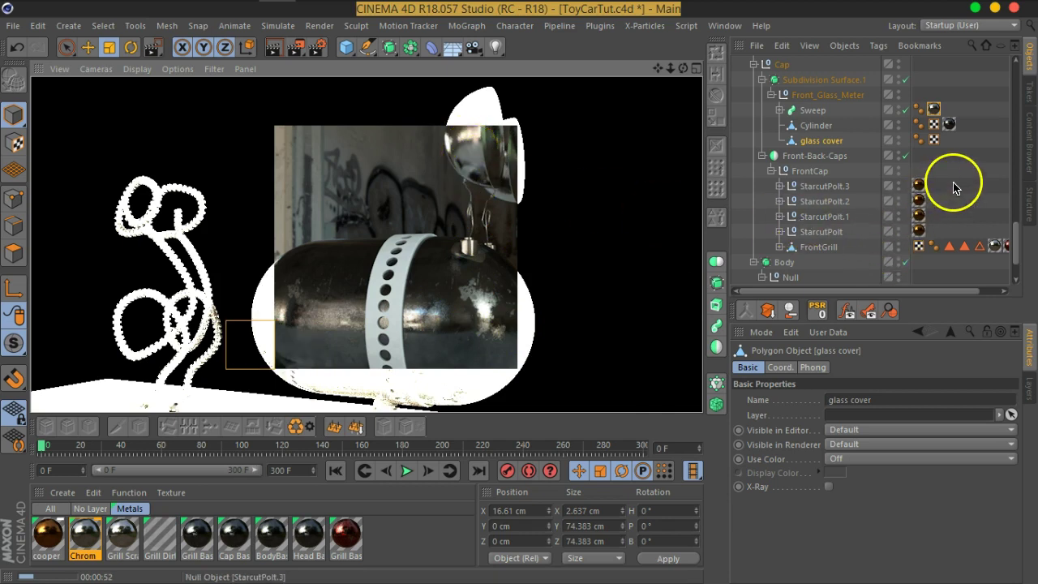
{"action": "left_click", "coordinate": [477, 269]}
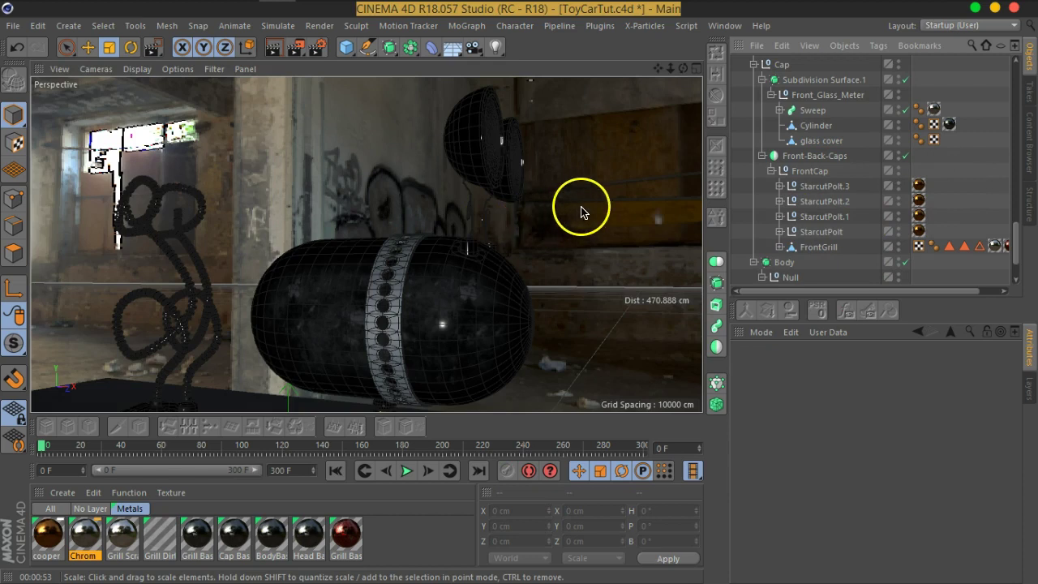
Create a new material under the No Layer filter in the Material Manager
{"action": "left_click_drag", "start_coordinate": [485, 224], "coordinate": [538, 248], "text": "alt"}
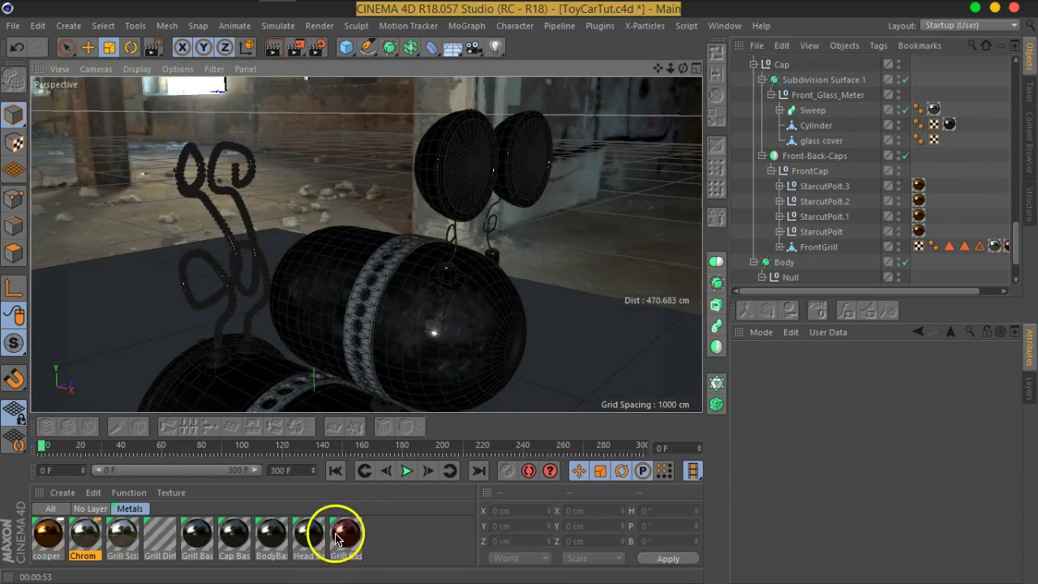
{"action": "left_click", "coordinate": [82, 510]}
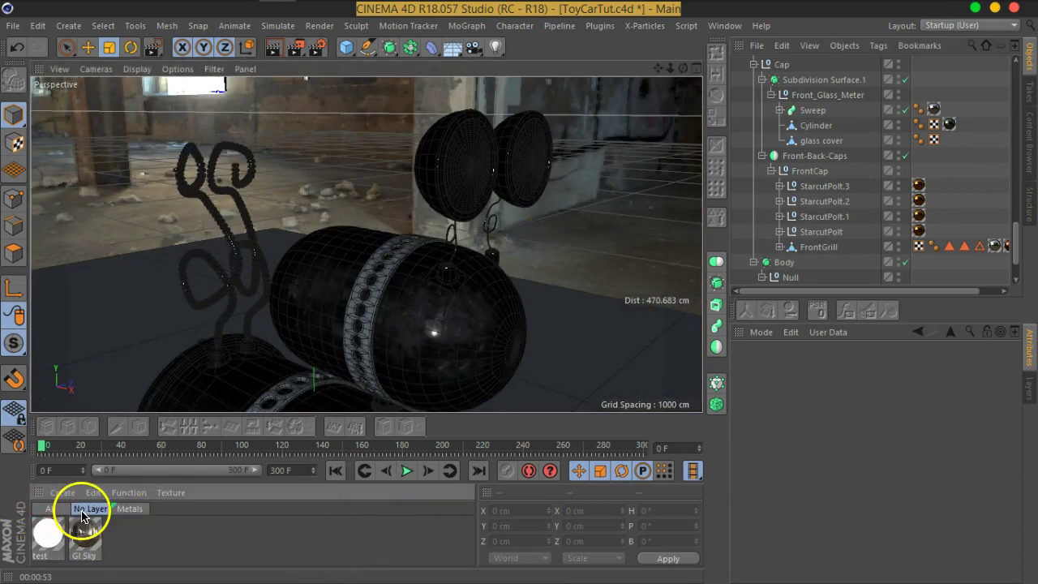
{"action": "double_click", "coordinate": [133, 535]}
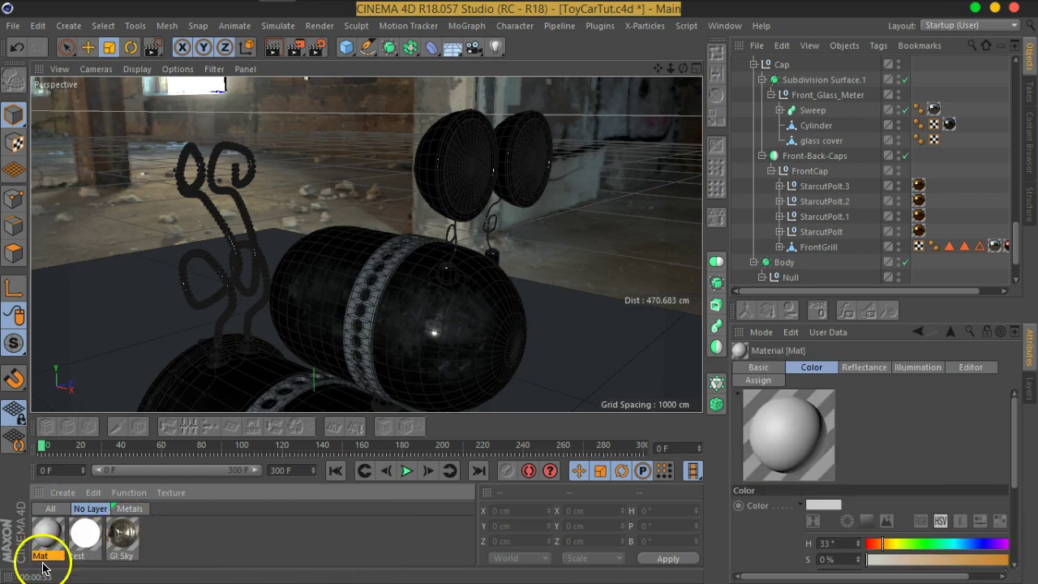
Add a layer named glass, move the new material onto it, and name the material glass
{"action": "left_click", "coordinate": [1030, 389]}
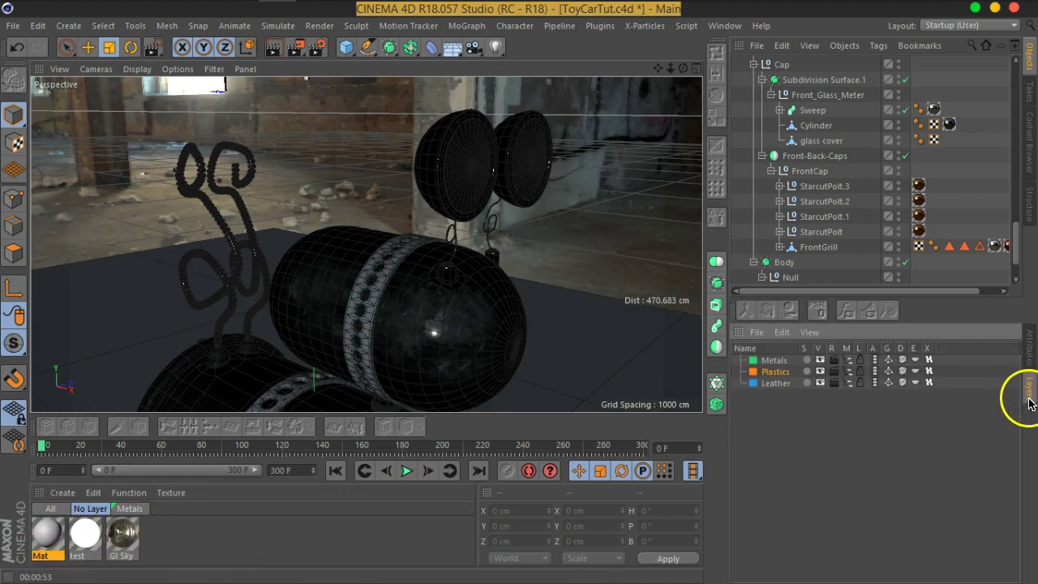
{"action": "double_click", "coordinate": [778, 397]}
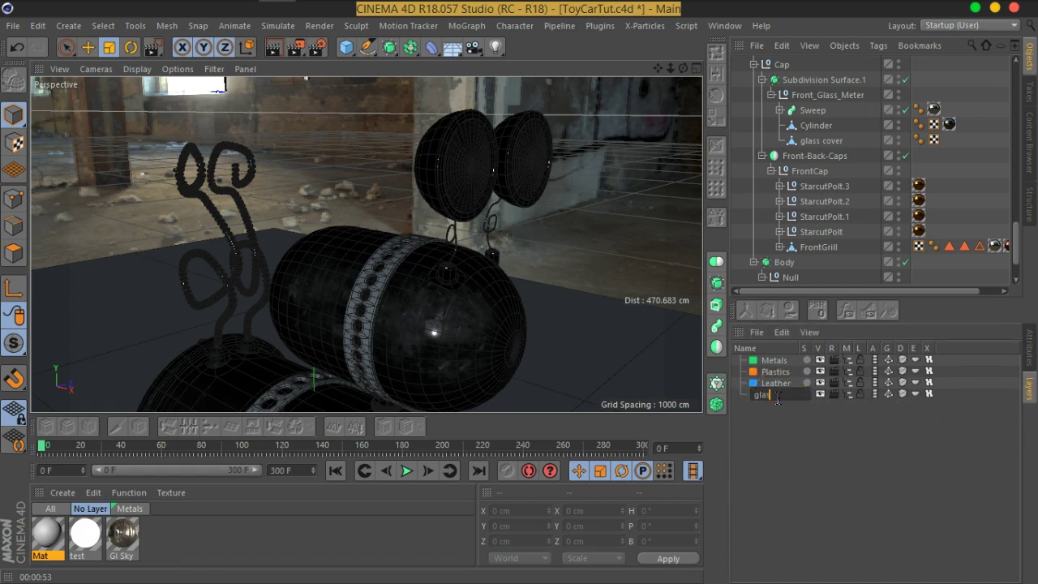
{"action": "type", "text": "ss"}
{"action": "key", "text": "Return"}
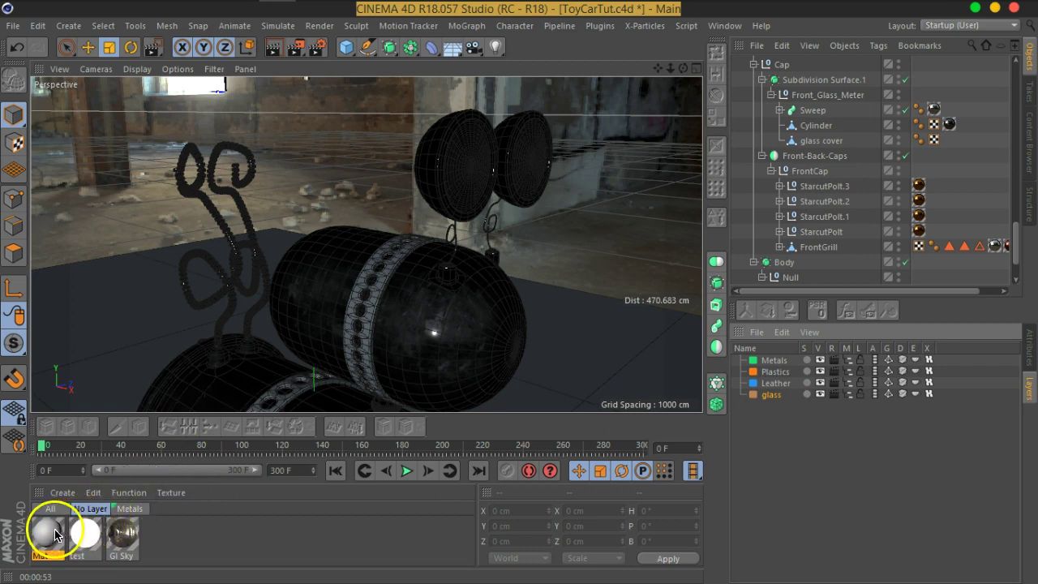
{"action": "left_click_drag", "start_coordinate": [55, 535], "coordinate": [768, 395]}
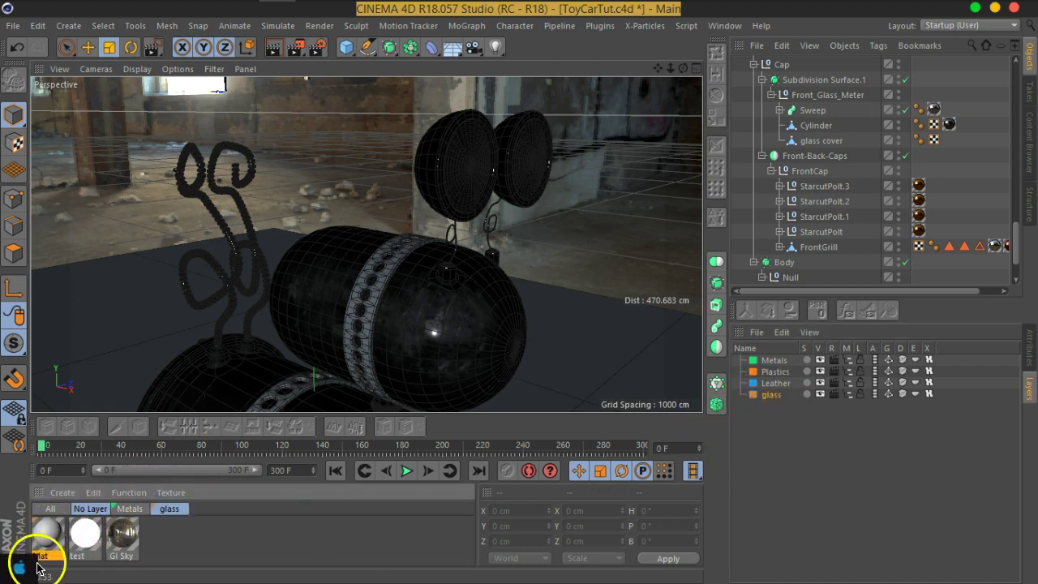
{"action": "double_click", "coordinate": [42, 555]}
{"action": "type", "text": "glas"}
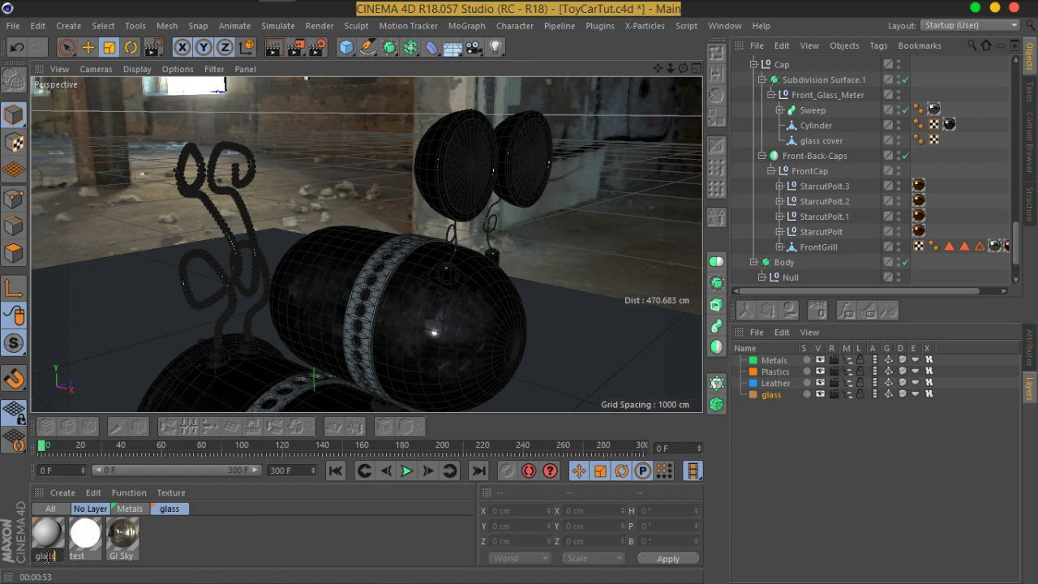
{"action": "key", "text": "Return"}
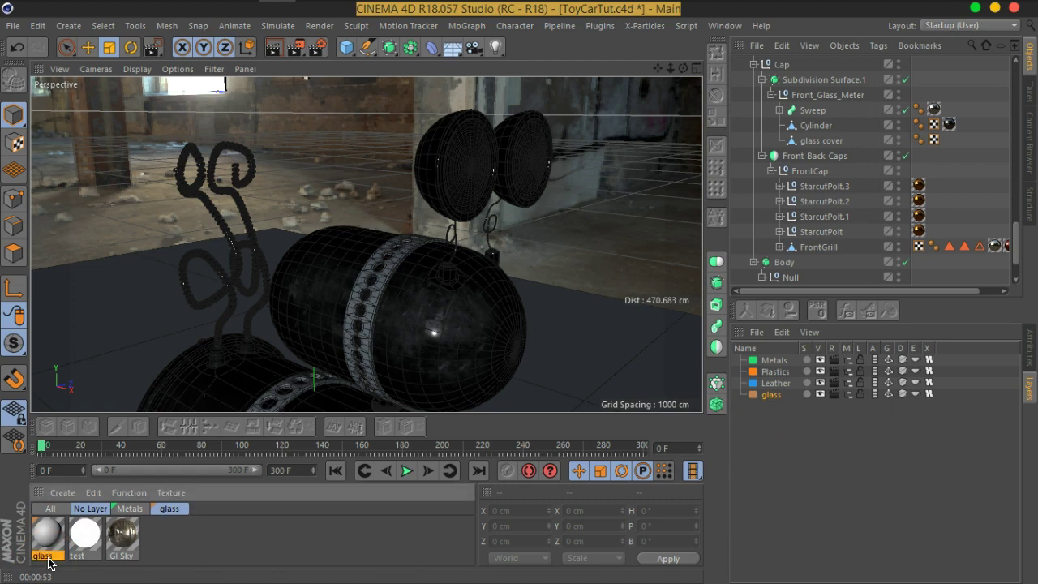
Remove the glass material's default specular layer and enable its Transparency channel
{"action": "double_click", "coordinate": [47, 541]}
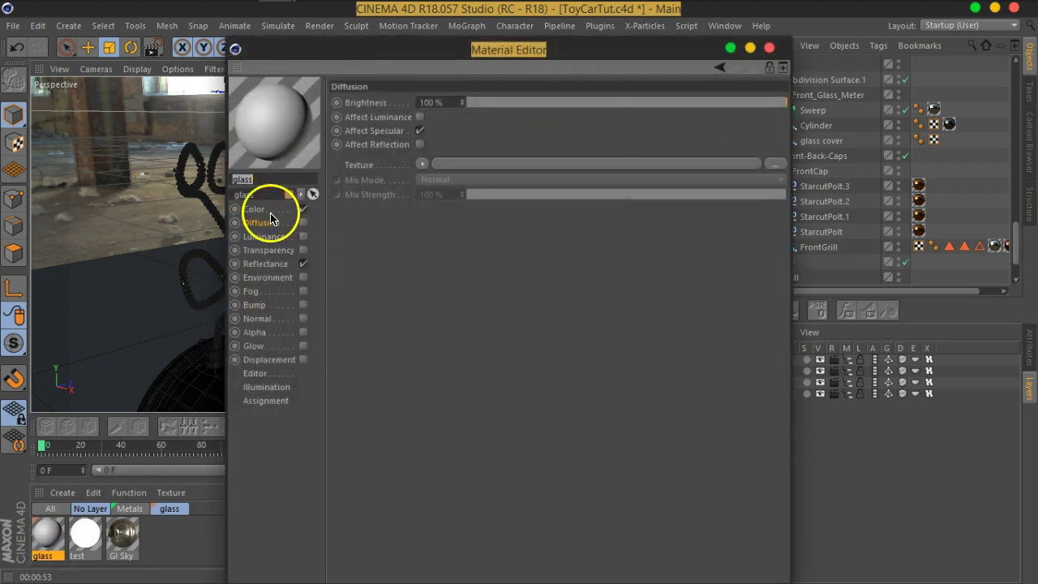
{"action": "left_click", "coordinate": [258, 209]}
{"action": "left_click_drag", "start_coordinate": [417, 52], "coordinate": [565, 30]}
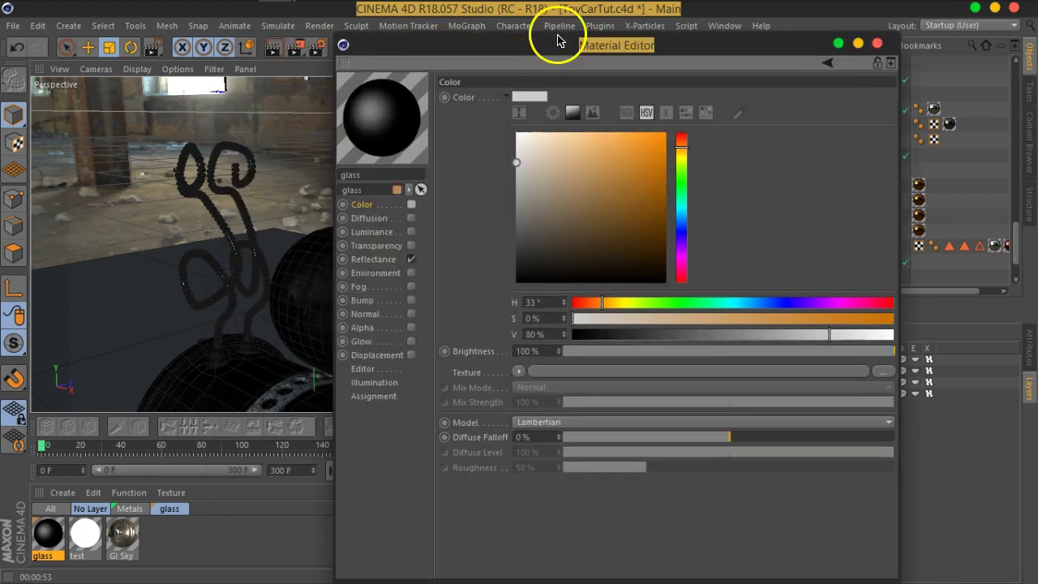
{"action": "left_click", "coordinate": [412, 240]}
{"action": "left_click", "coordinate": [551, 110]}
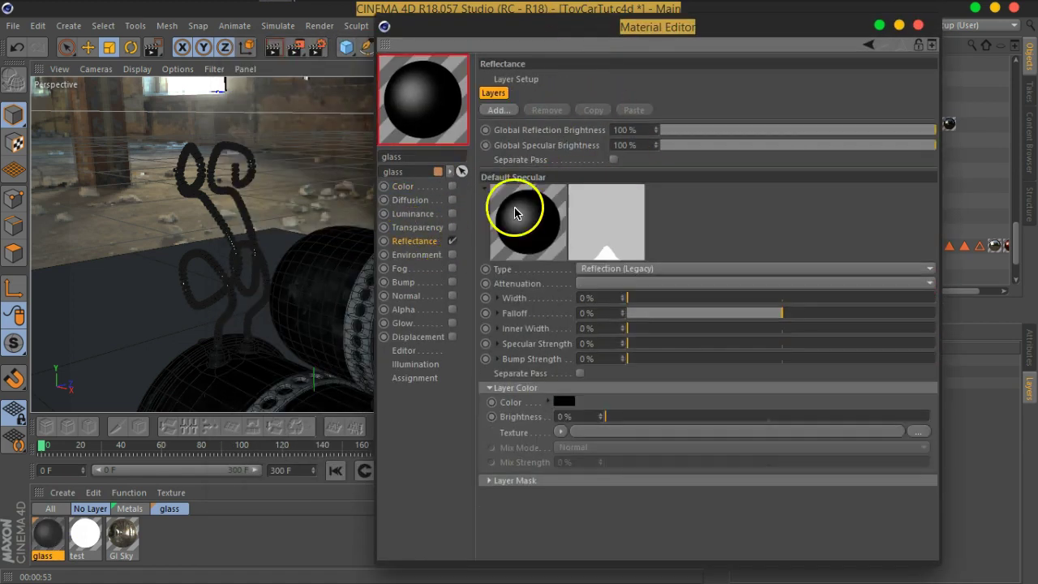
{"action": "left_click", "coordinate": [421, 229]}
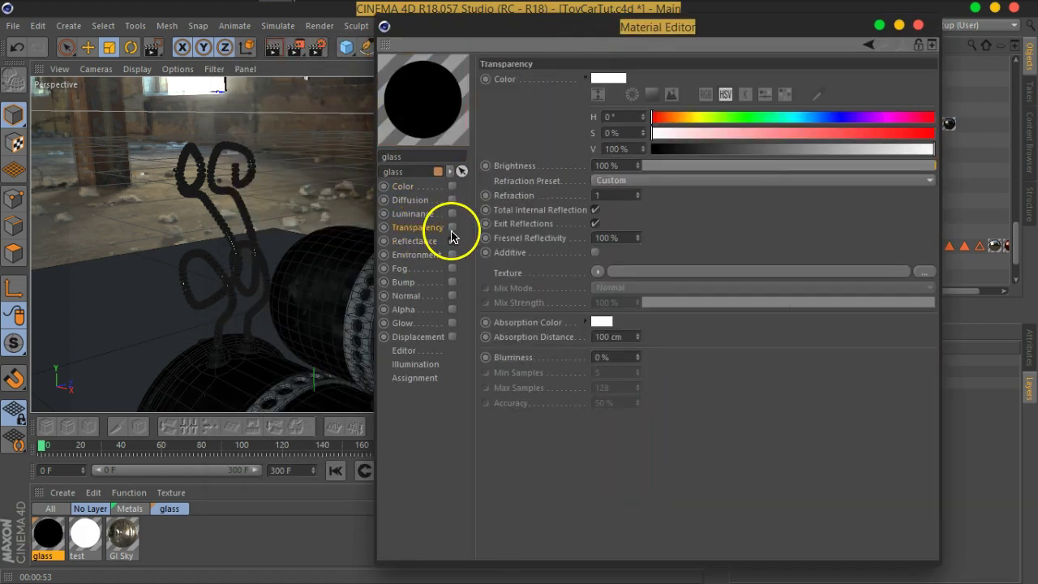
{"action": "left_click", "coordinate": [452, 228]}
Apply the glass material to the Disc object
{"action": "left_click_drag", "start_coordinate": [547, 39], "coordinate": [680, 91]}
{"action": "mouse_move", "coordinate": [419, 278]}
{"action": "left_mouse_down", "text": "alt"}
{"action": "mouse_move", "coordinate": [284, 238]}
{"action": "mouse_move", "coordinate": [287, 199]}
{"action": "mouse_move", "coordinate": [330, 227]}
{"action": "left_mouse_up", "text": "alt"}
{"action": "left_click", "coordinate": [330, 227]}
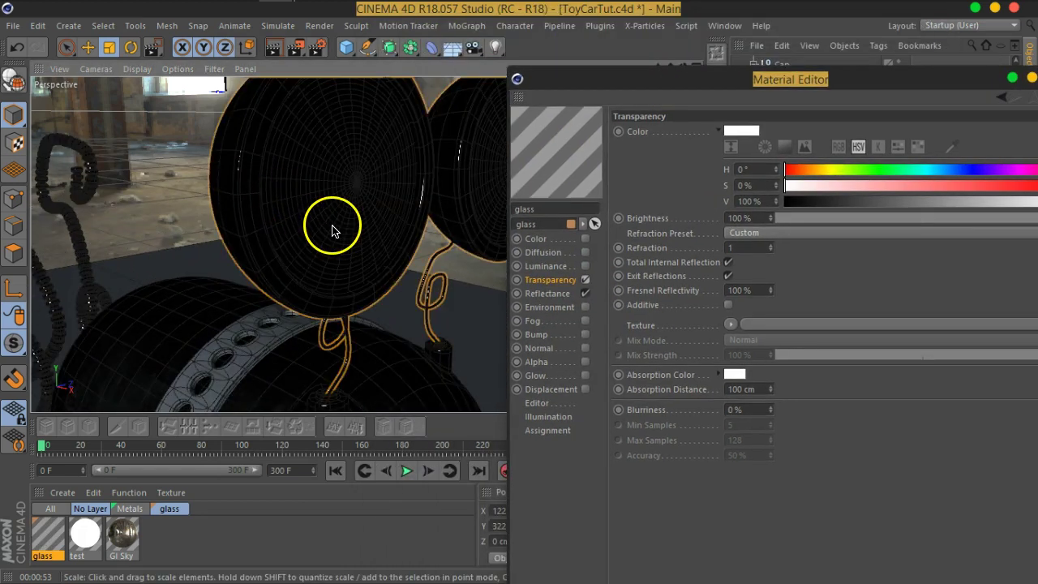
{"action": "left_click_drag", "start_coordinate": [658, 81], "coordinate": [628, 161]}
{"action": "left_click_drag", "start_coordinate": [760, 159], "coordinate": [615, 363]}
{"action": "scroll", "coordinate": [829, 167], "scroll_direction": "down", "scroll_amount": 3}
{"action": "scroll", "coordinate": [855, 157], "scroll_direction": "down", "scroll_amount": 3}
{"action": "scroll", "coordinate": [855, 156], "scroll_direction": "down", "scroll_amount": 3}
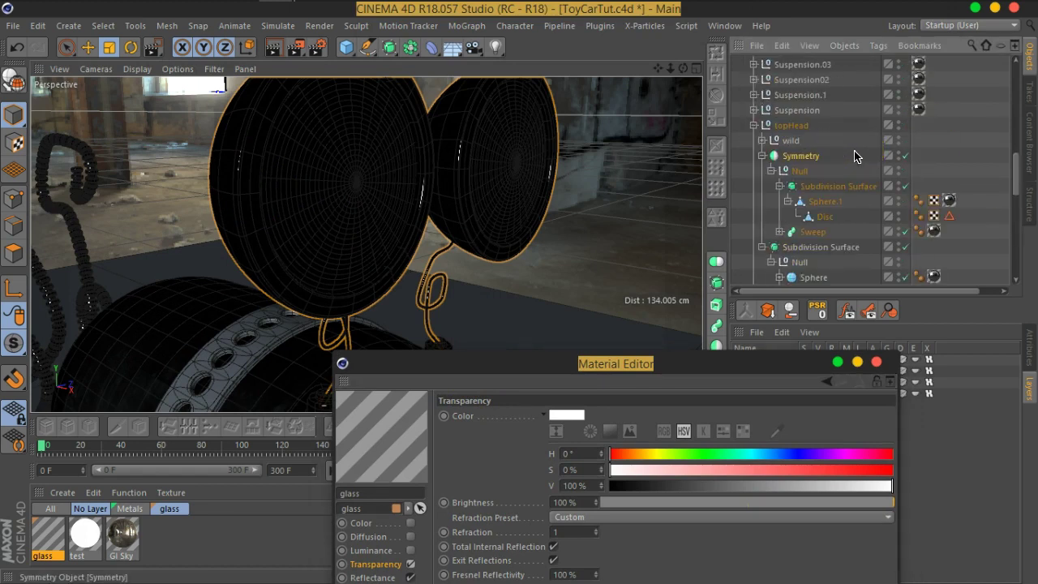
{"action": "left_click", "coordinate": [825, 216]}
{"action": "left_click_drag", "start_coordinate": [47, 539], "coordinate": [827, 221]}
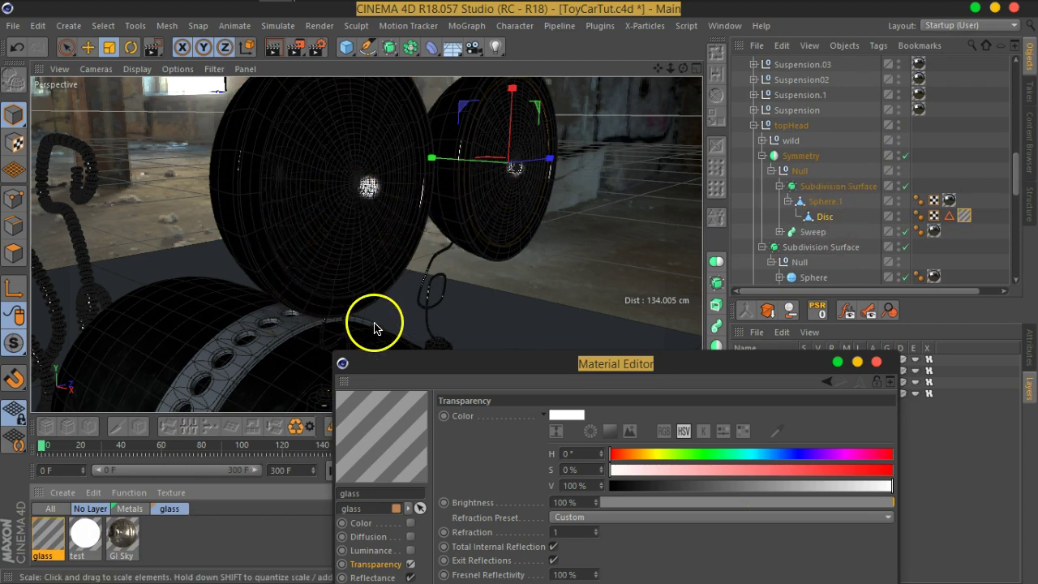
Bring the car's front end into view and select the glass cover object
{"action": "mouse_move", "coordinate": [463, 320]}
{"action": "left_mouse_down", "text": "alt"}
{"action": "mouse_move", "coordinate": [421, 243]}
{"action": "mouse_move", "coordinate": [285, 243]}
{"action": "mouse_move", "coordinate": [387, 287]}
{"action": "left_mouse_up", "text": "alt"}
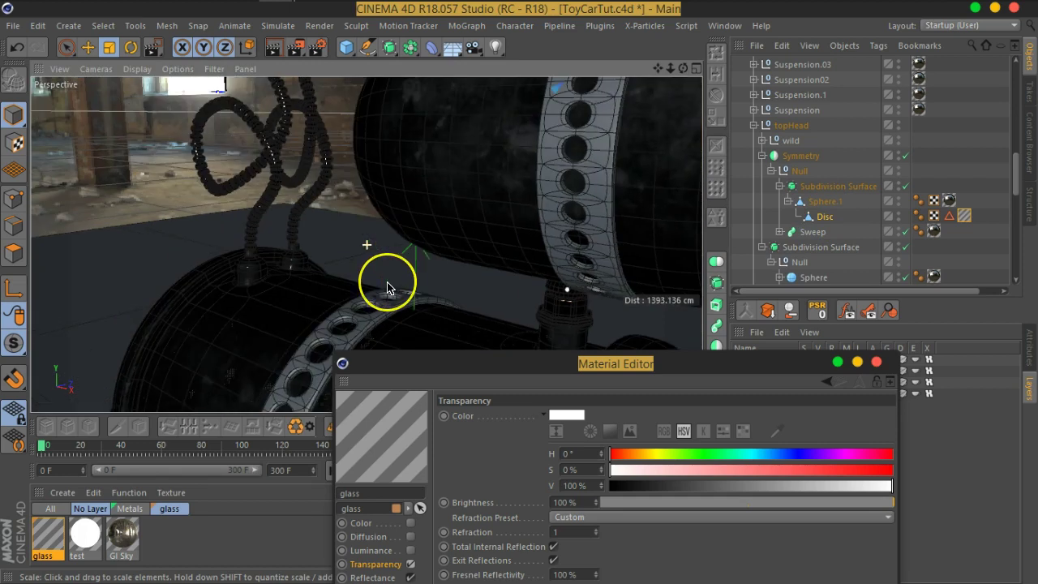
{"action": "scroll", "coordinate": [387, 286], "scroll_direction": "down", "scroll_amount": 3}
{"action": "mouse_move", "coordinate": [459, 262]}
{"action": "left_mouse_down", "text": "alt"}
{"action": "mouse_move", "coordinate": [376, 215]}
{"action": "mouse_move", "coordinate": [335, 217]}
{"action": "left_mouse_up", "text": "alt"}
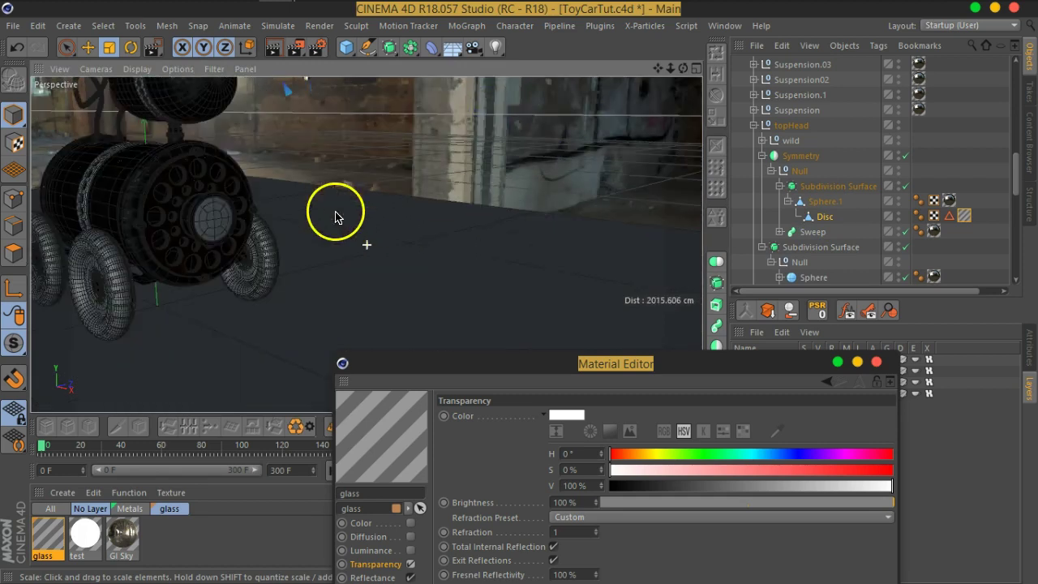
{"action": "left_click", "coordinate": [208, 225]}
{"action": "scroll", "coordinate": [208, 225], "scroll_direction": "up", "scroll_amount": 4}
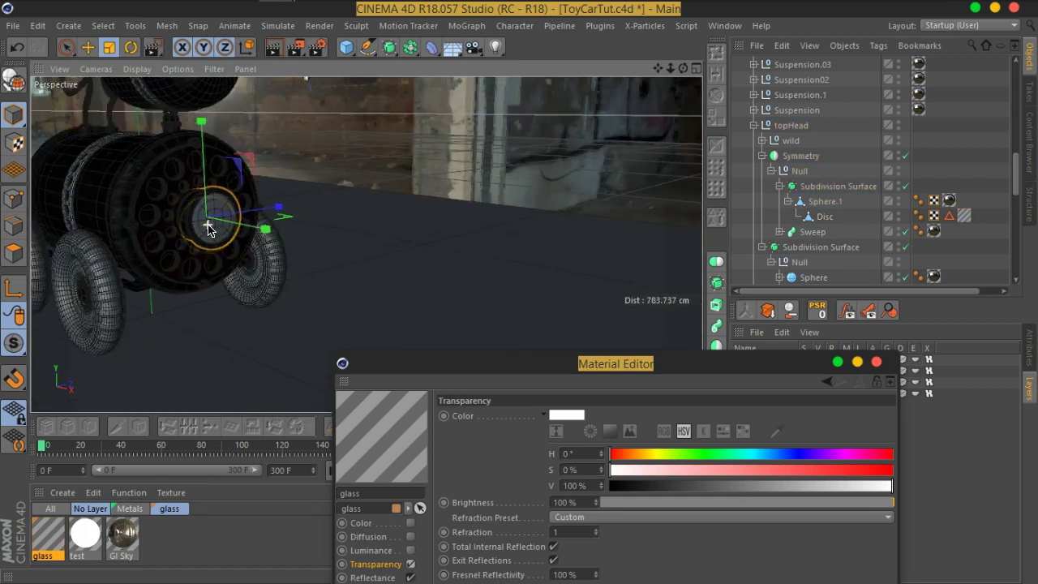
{"action": "scroll", "coordinate": [208, 227], "scroll_direction": "up", "scroll_amount": 2}
{"action": "scroll", "coordinate": [208, 225], "scroll_direction": "up", "scroll_amount": 3}
{"action": "scroll", "coordinate": [816, 259], "scroll_direction": "down", "scroll_amount": 5}
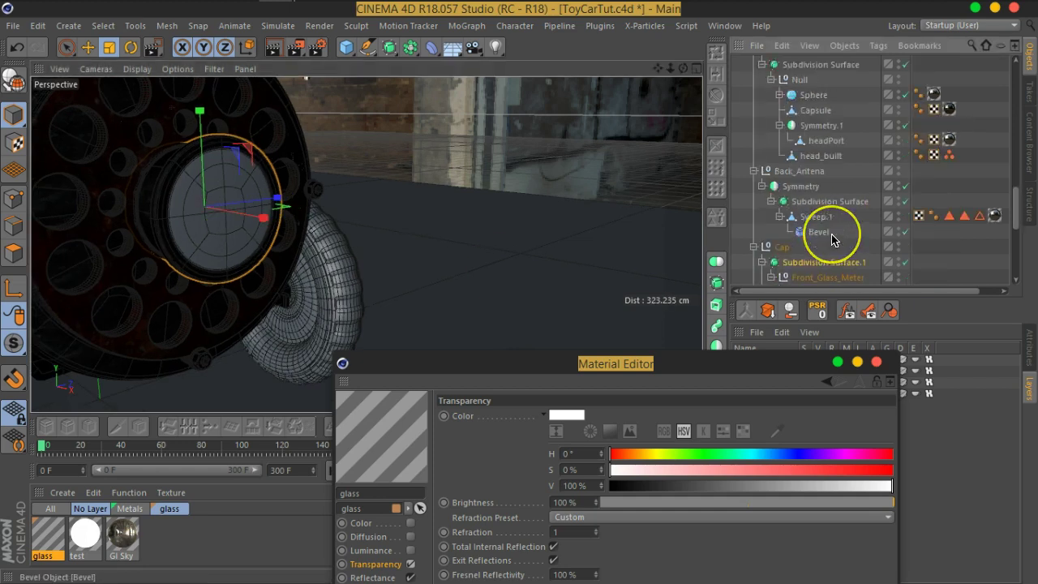
{"action": "scroll", "coordinate": [827, 235], "scroll_direction": "down", "scroll_amount": 3}
{"action": "left_click", "coordinate": [831, 233]}
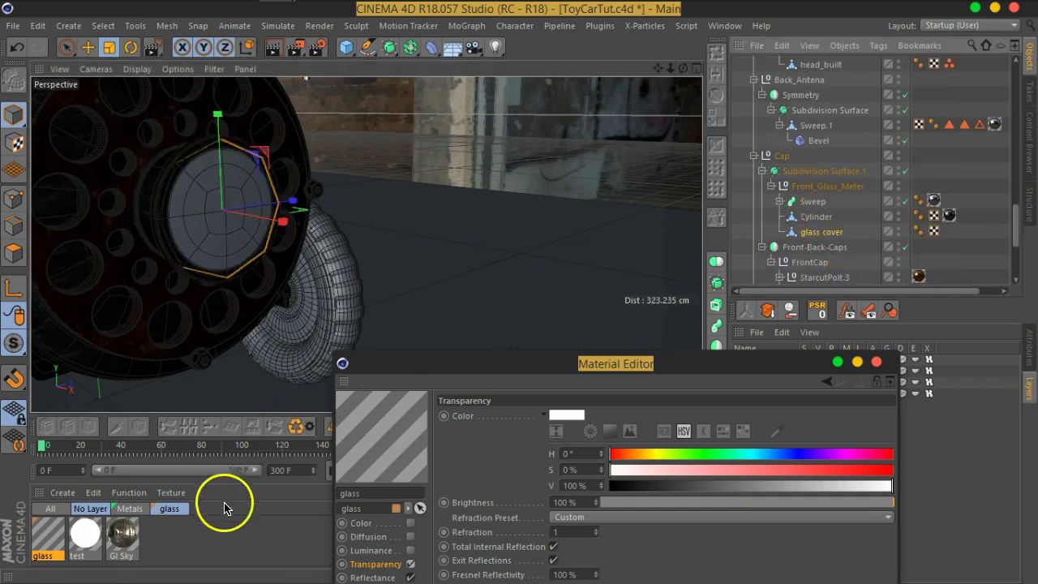
Assign the glass material to the glass cover object
{"action": "mouse_move", "coordinate": [56, 543]}
{"action": "left_mouse_down"}
{"action": "mouse_move", "coordinate": [859, 235]}
{"action": "mouse_move", "coordinate": [827, 234]}
{"action": "left_mouse_up"}
{"action": "left_click", "coordinate": [540, 248]}
{"action": "mouse_move", "coordinate": [302, 180]}
{"action": "left_mouse_down", "text": "alt"}
{"action": "mouse_move", "coordinate": [370, 225]}
{"action": "mouse_move", "coordinate": [331, 169]}
{"action": "mouse_move", "coordinate": [365, 180]}
{"action": "mouse_move", "coordinate": [371, 241]}
{"action": "mouse_move", "coordinate": [408, 308]}
{"action": "left_mouse_up", "text": "alt"}
{"action": "left_click_drag", "start_coordinate": [540, 365], "coordinate": [650, 41]}
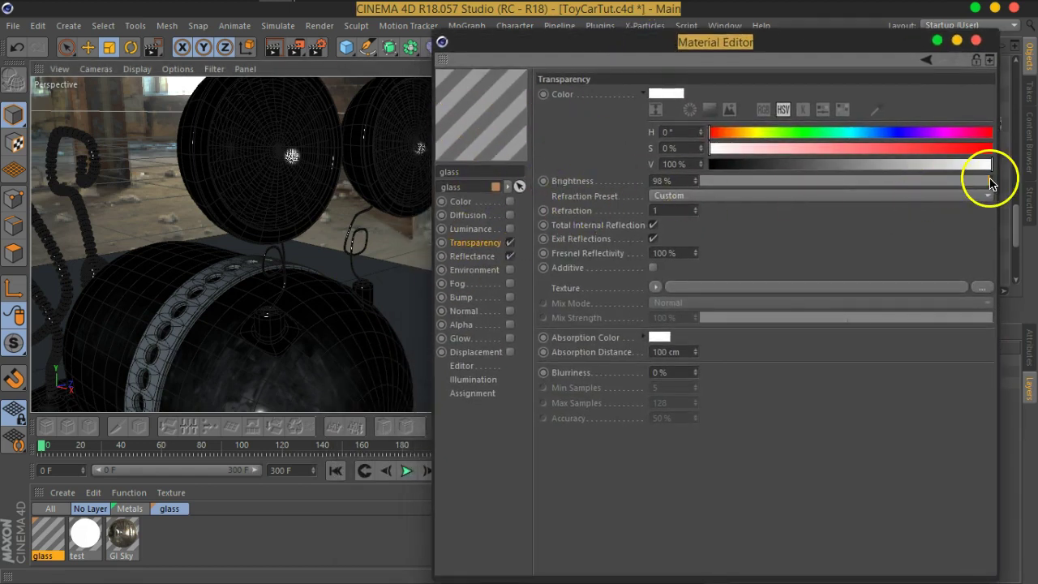
Set glass transparency to 95%, refraction 1.6, and a pale pink absorption colour at 50 cm
{"action": "left_click_drag", "start_coordinate": [985, 183], "coordinate": [982, 186]}
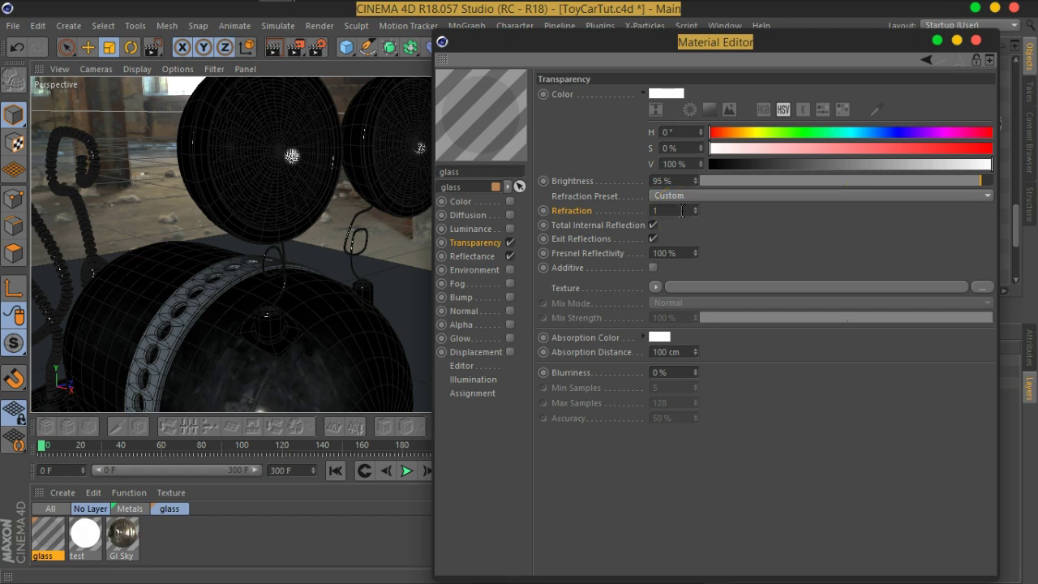
{"action": "left_click", "coordinate": [674, 210]}
{"action": "type", "text": ".5"}
{"action": "key", "text": "Return"}
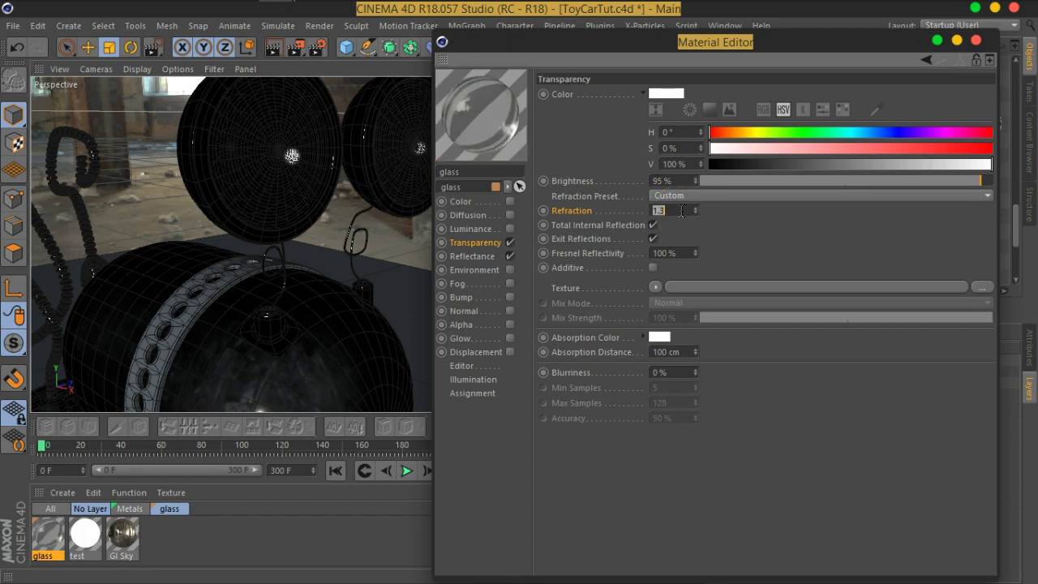
{"action": "type", "text": ".6"}
{"action": "key", "text": "Return"}
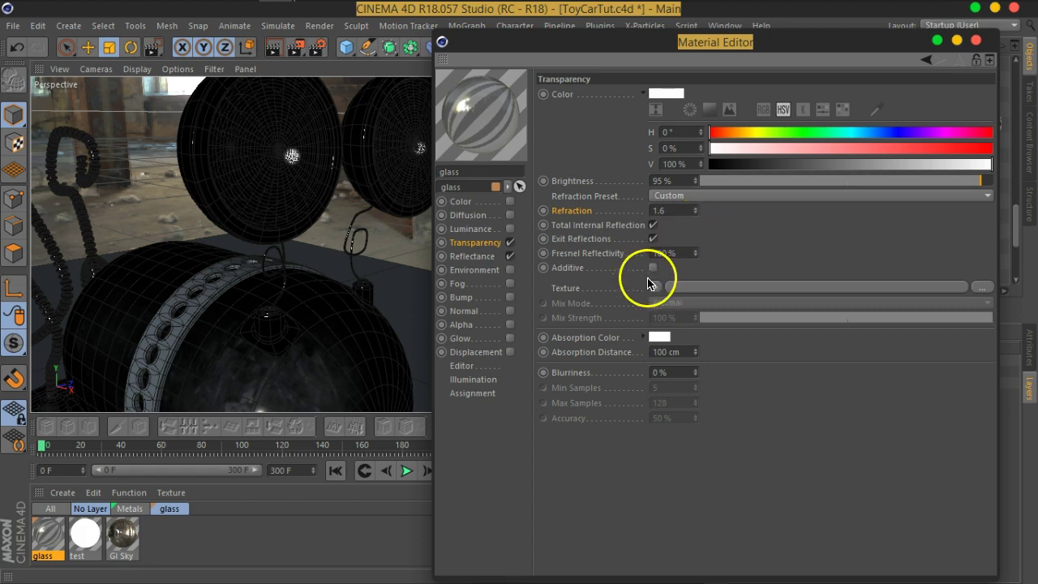
{"action": "left_click", "coordinate": [571, 292]}
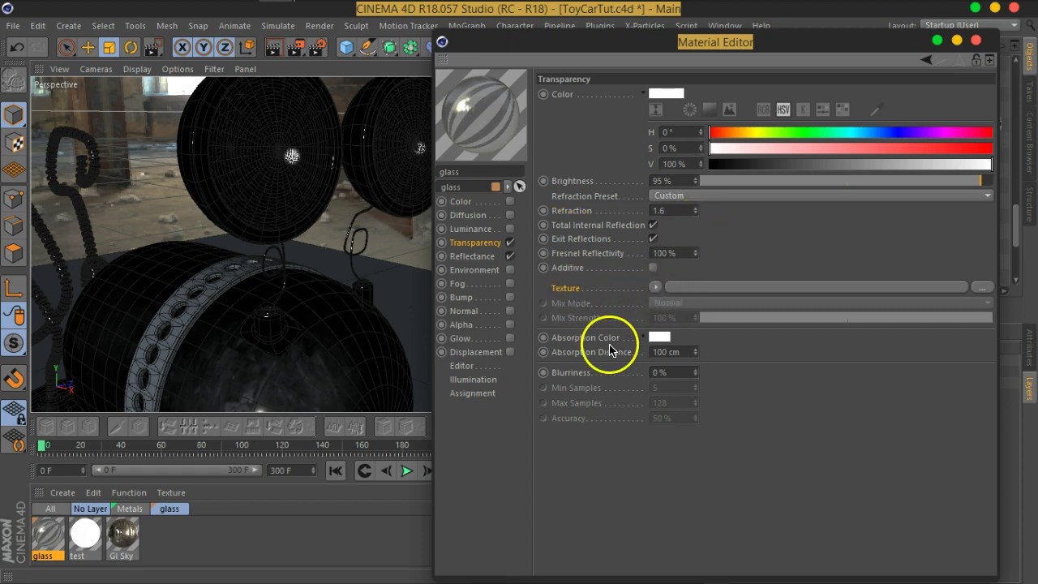
{"action": "left_click", "coordinate": [634, 354]}
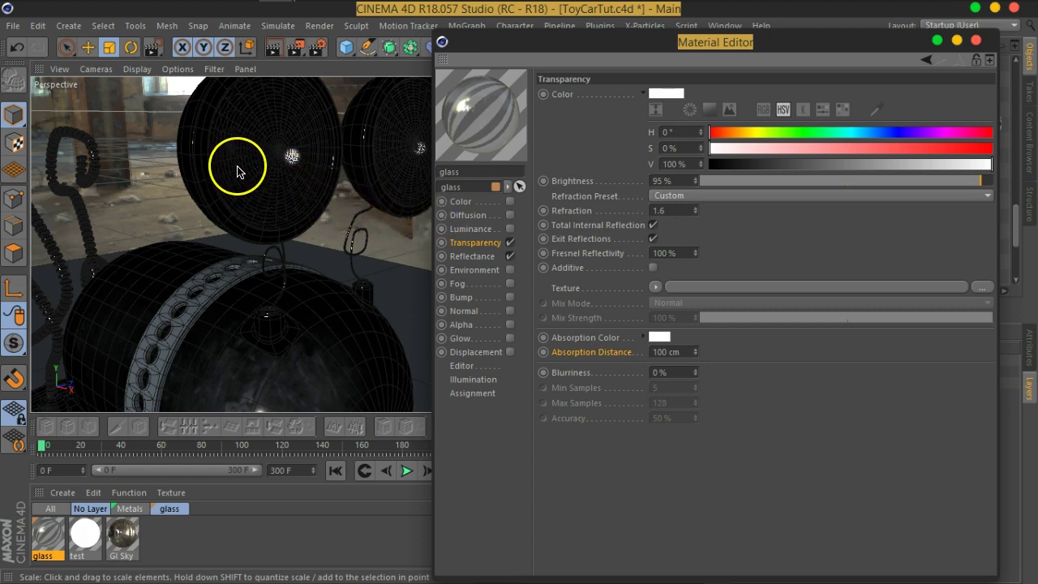
{"action": "left_click_drag", "start_coordinate": [683, 355], "coordinate": [631, 352]}
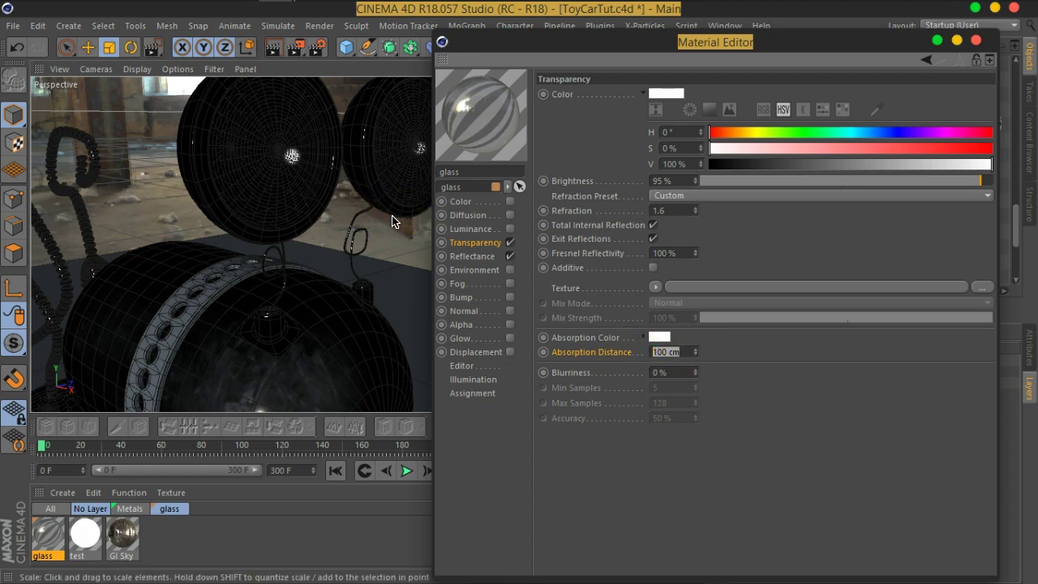
{"action": "type", "text": "50"}
{"action": "key", "text": "Return"}
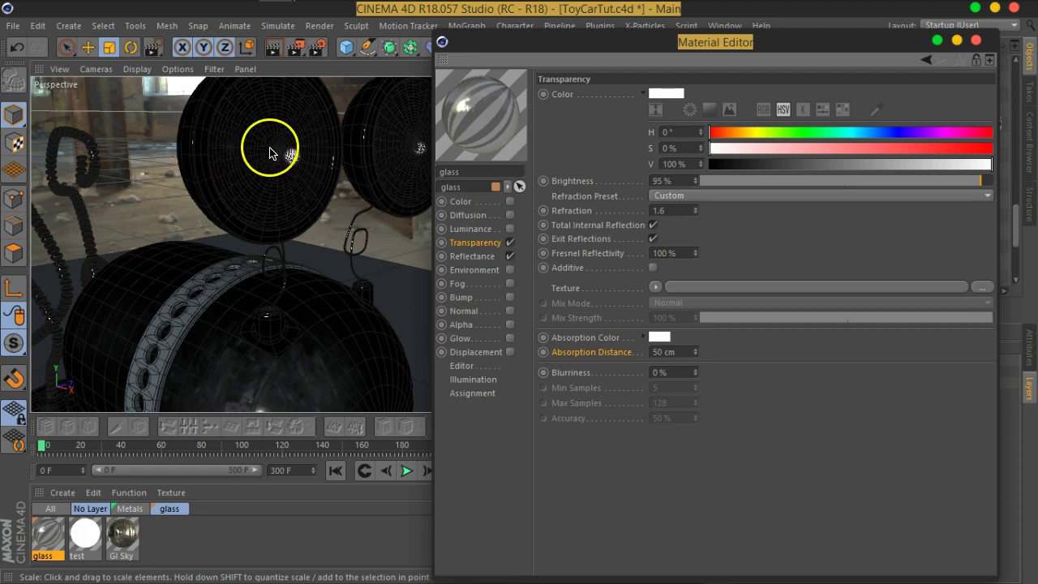
{"action": "left_click", "coordinate": [656, 336]}
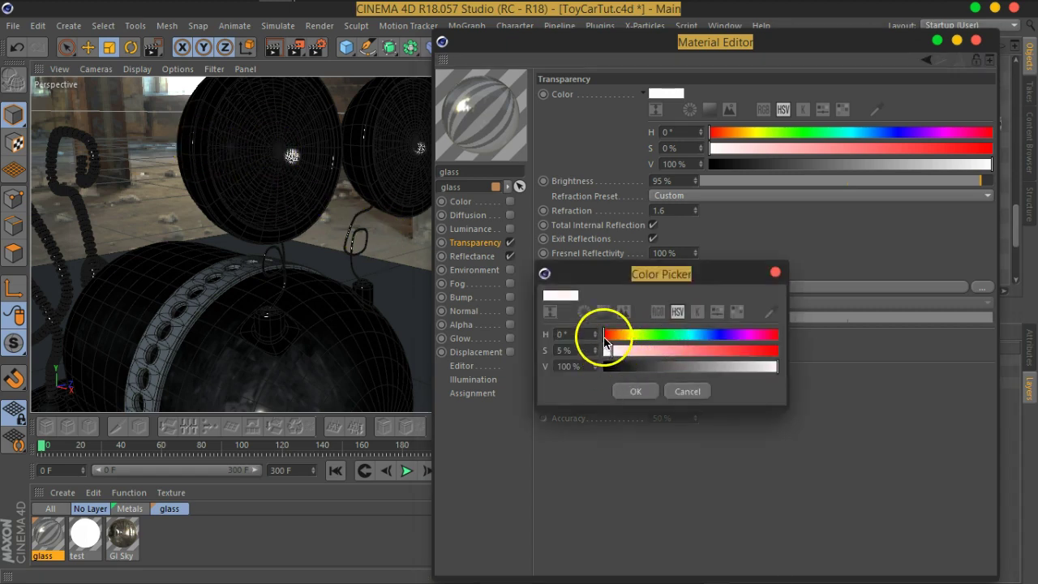
{"action": "left_click_drag", "start_coordinate": [603, 340], "coordinate": [612, 342]}
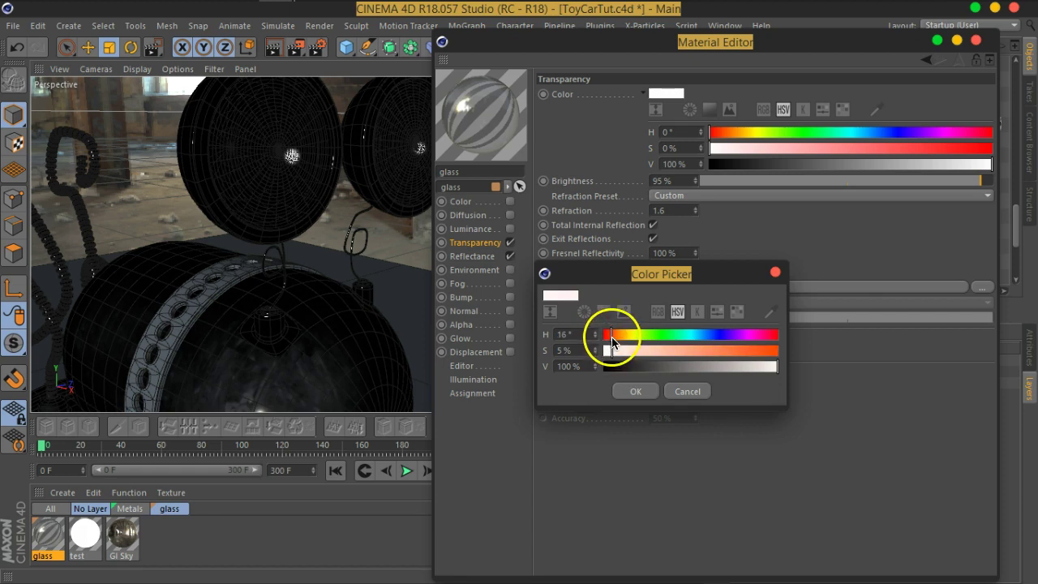
{"action": "left_click", "coordinate": [637, 391]}
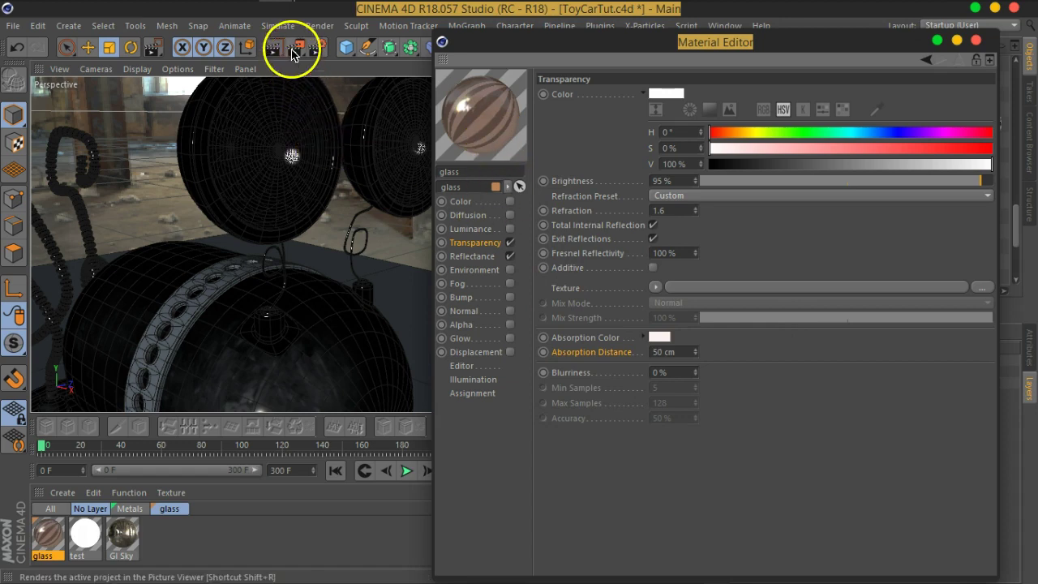
Region-render the glass discs, then select the front wheel
{"action": "left_click", "coordinate": [293, 53]}
{"action": "left_click", "coordinate": [325, 68]}
{"action": "mouse_move", "coordinate": [158, 90]}
{"action": "left_mouse_down"}
{"action": "mouse_move", "coordinate": [329, 164]}
{"action": "mouse_move", "coordinate": [578, 322]}
{"action": "left_mouse_up"}
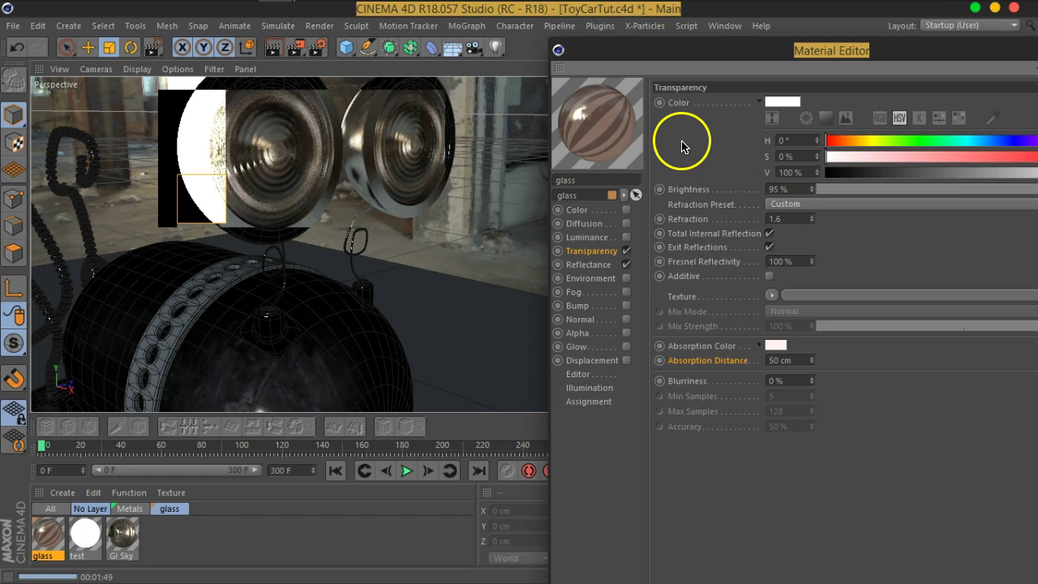
{"action": "mouse_move", "coordinate": [273, 262]}
{"action": "left_mouse_down", "text": "alt"}
{"action": "mouse_move", "coordinate": [339, 191]}
{"action": "mouse_move", "coordinate": [381, 284]}
{"action": "mouse_move", "coordinate": [347, 260]}
{"action": "mouse_move", "coordinate": [352, 172]}
{"action": "mouse_move", "coordinate": [433, 266]}
{"action": "mouse_move", "coordinate": [336, 292]}
{"action": "mouse_move", "coordinate": [371, 297]}
{"action": "mouse_move", "coordinate": [336, 308]}
{"action": "mouse_move", "coordinate": [339, 294]}
{"action": "mouse_move", "coordinate": [251, 287]}
{"action": "mouse_move", "coordinate": [270, 266]}
{"action": "mouse_move", "coordinate": [295, 280]}
{"action": "left_mouse_up", "text": "alt"}
{"action": "left_click_drag", "start_coordinate": [345, 310], "coordinate": [313, 239], "text": "alt"}
{"action": "left_click", "coordinate": [313, 238]}
Create a new material named Tire in the Leather layer
{"action": "mouse_move", "coordinate": [818, 67]}
{"action": "left_mouse_down"}
{"action": "mouse_move", "coordinate": [556, 105]}
{"action": "mouse_move", "coordinate": [483, 129]}
{"action": "left_mouse_up"}
{"action": "left_click", "coordinate": [752, 111]}
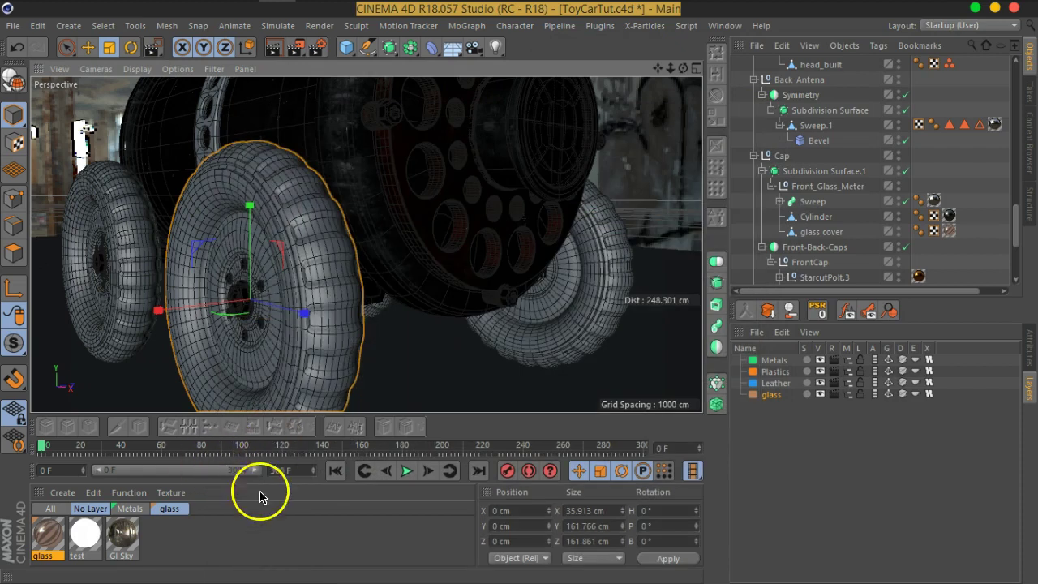
{"action": "double_click", "coordinate": [220, 544]}
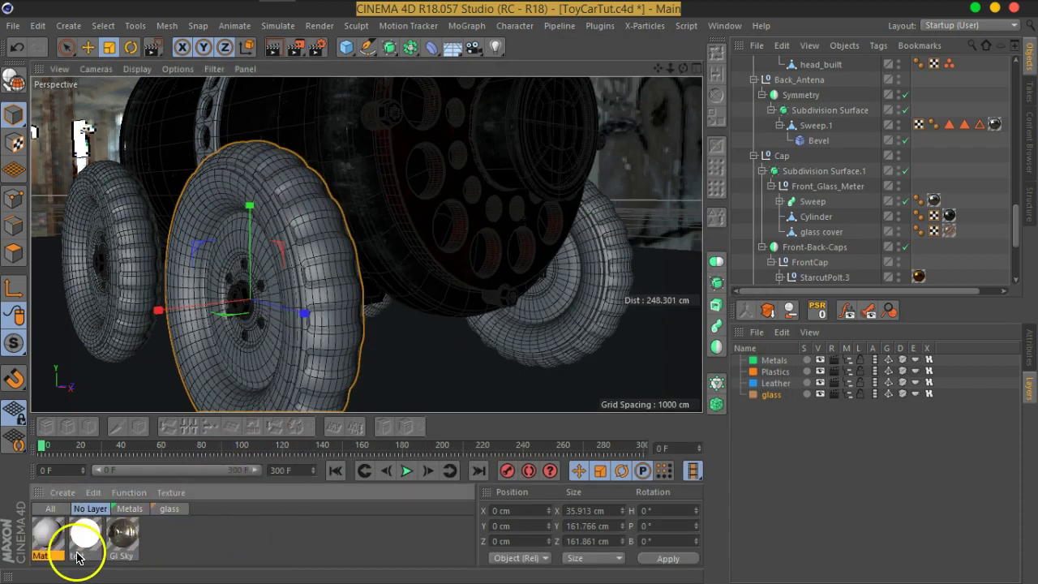
{"action": "left_click_drag", "start_coordinate": [52, 543], "coordinate": [782, 387]}
{"action": "double_click", "coordinate": [42, 556]}
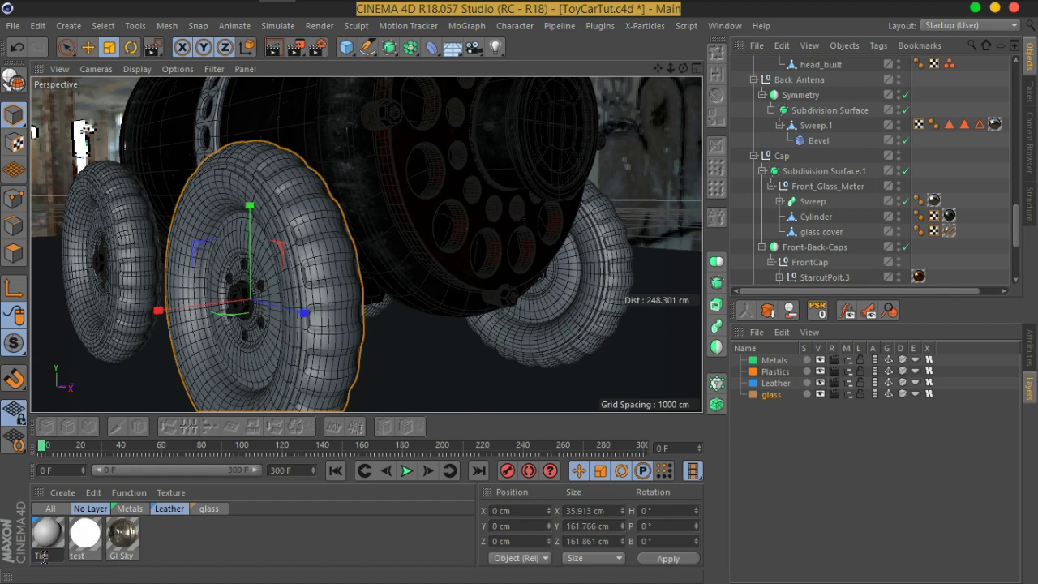
{"action": "key", "text": "Return"}
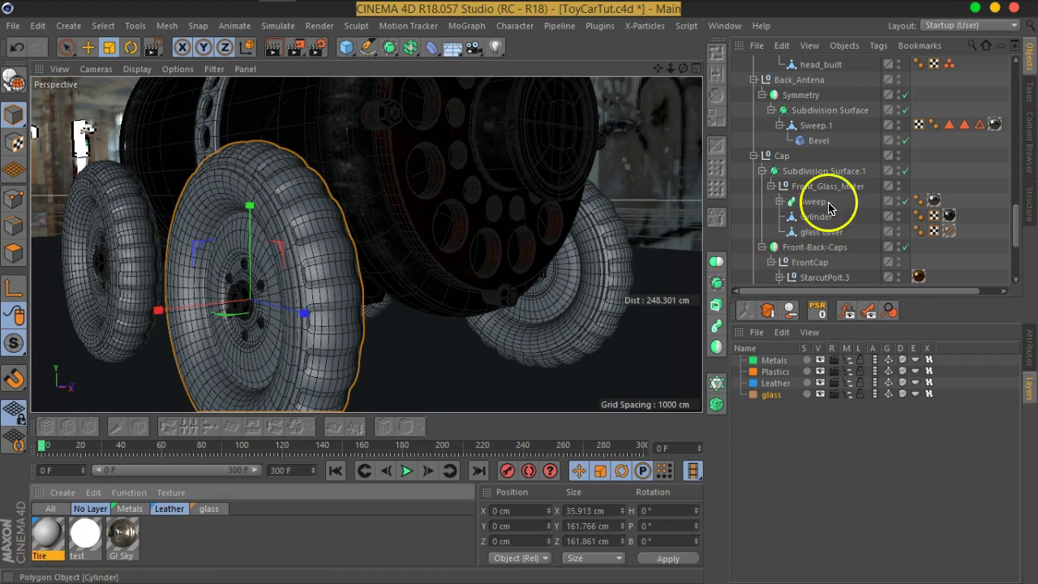
Filter the object list by 'con' and select the four Connect tire meshes
{"action": "scroll", "coordinate": [873, 180], "scroll_direction": "up", "scroll_amount": 3}
{"action": "scroll", "coordinate": [873, 180], "scroll_direction": "up", "scroll_amount": 3}
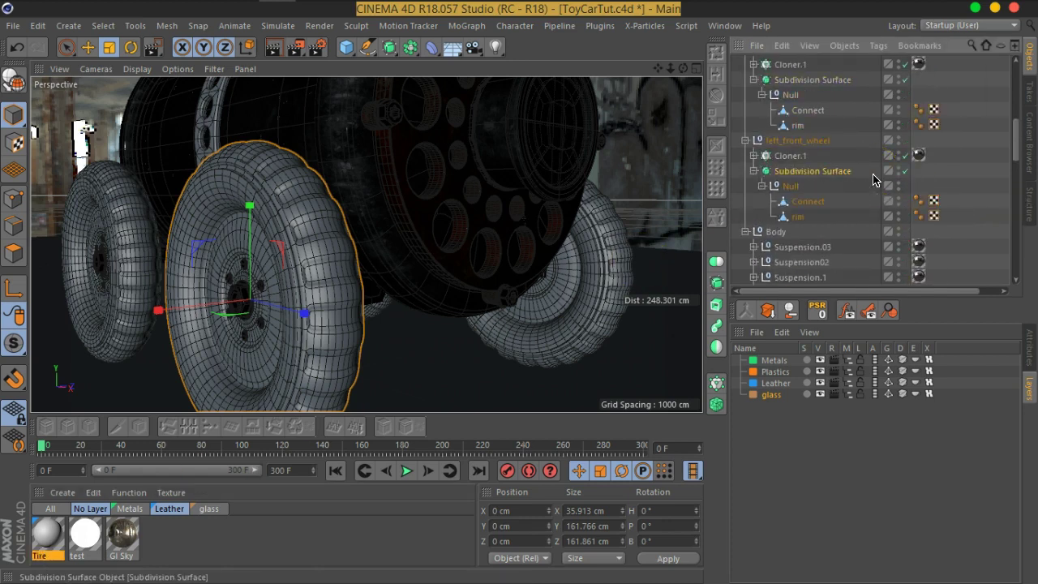
{"action": "left_click", "coordinate": [812, 201]}
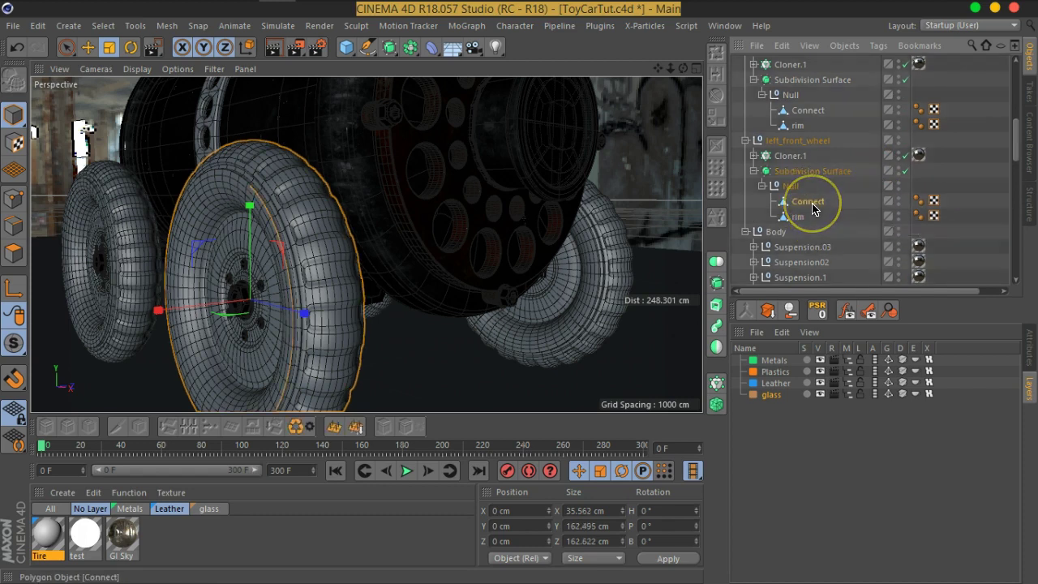
{"action": "left_click", "coordinate": [971, 45]}
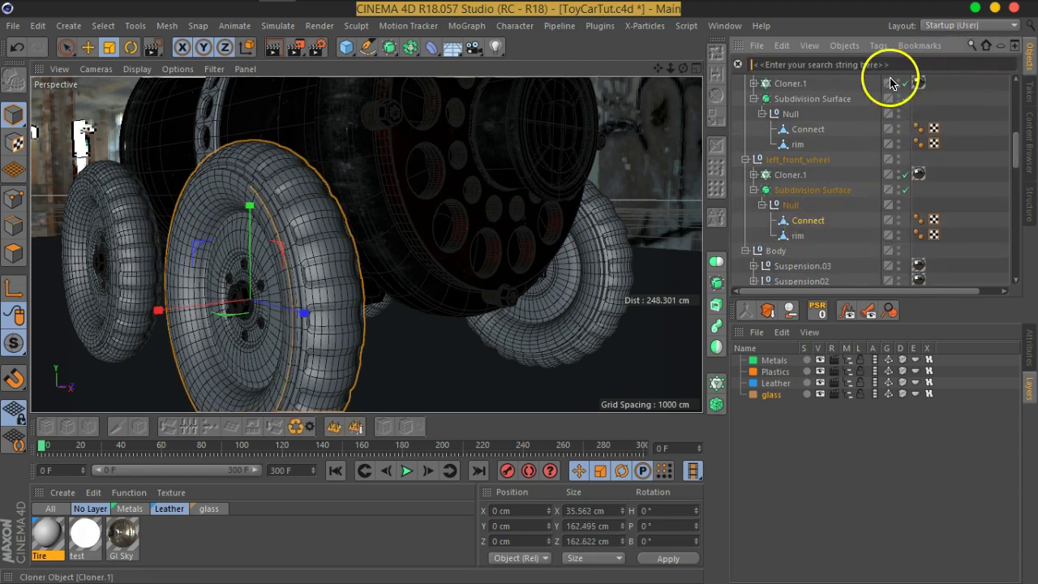
{"action": "type", "text": "con"}
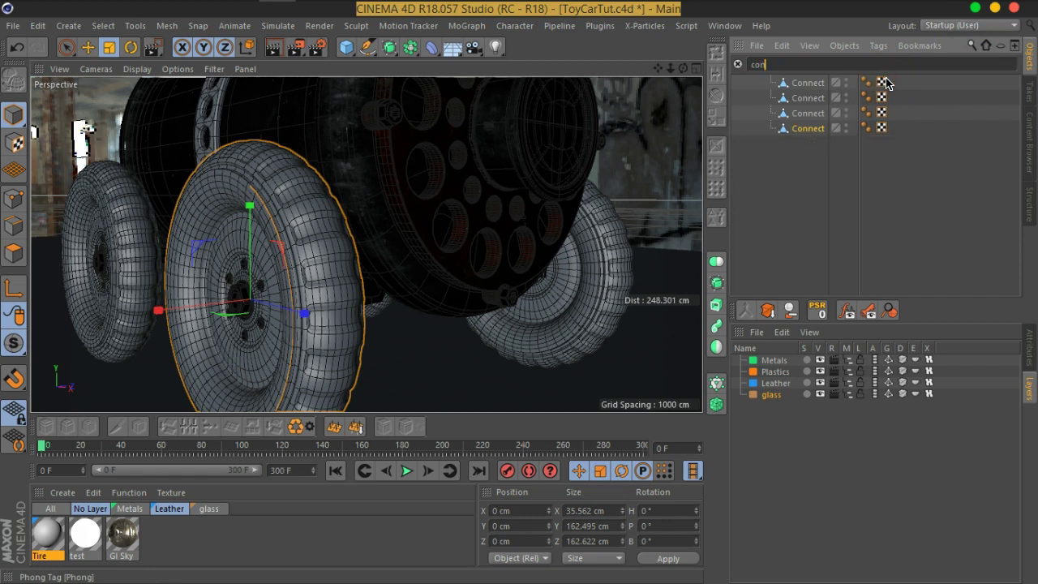
{"action": "left_click_drag", "start_coordinate": [805, 173], "coordinate": [830, 81]}
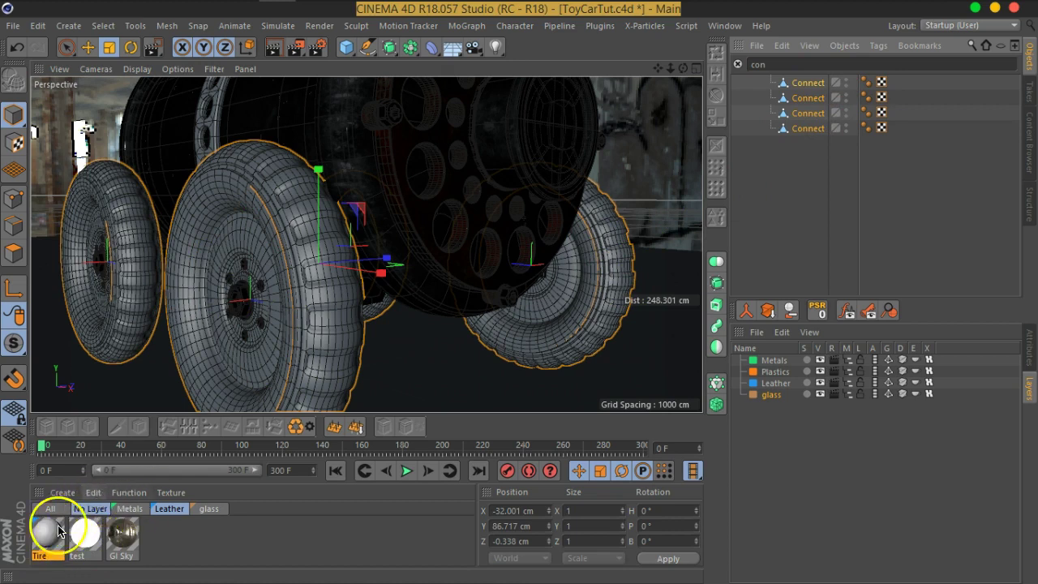
Apply the Tire material to the selected tires with Cubic projection
{"action": "left_click", "coordinate": [125, 496]}
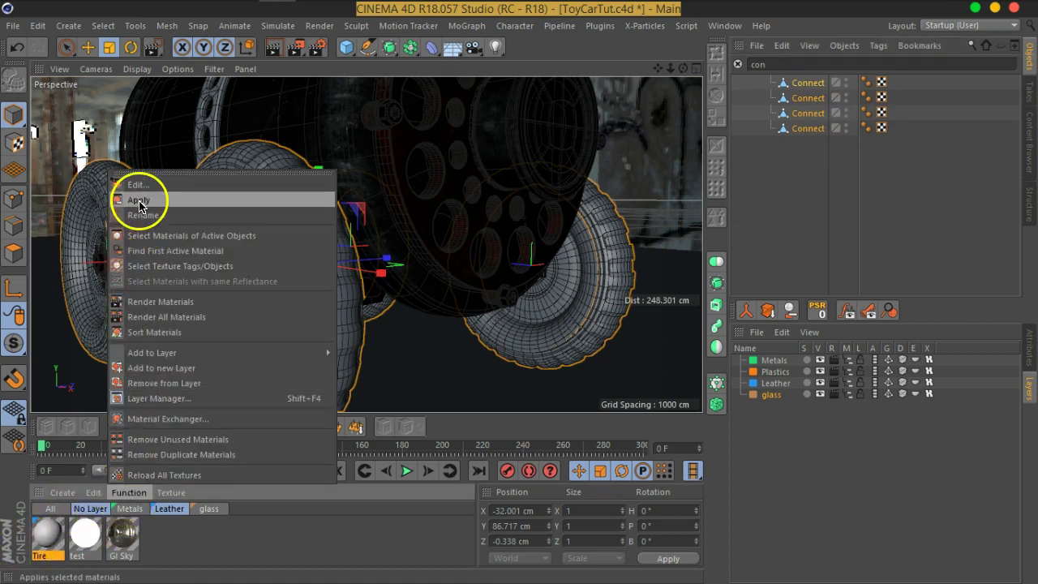
{"action": "left_click", "coordinate": [140, 193]}
{"action": "left_click", "coordinate": [1030, 352]}
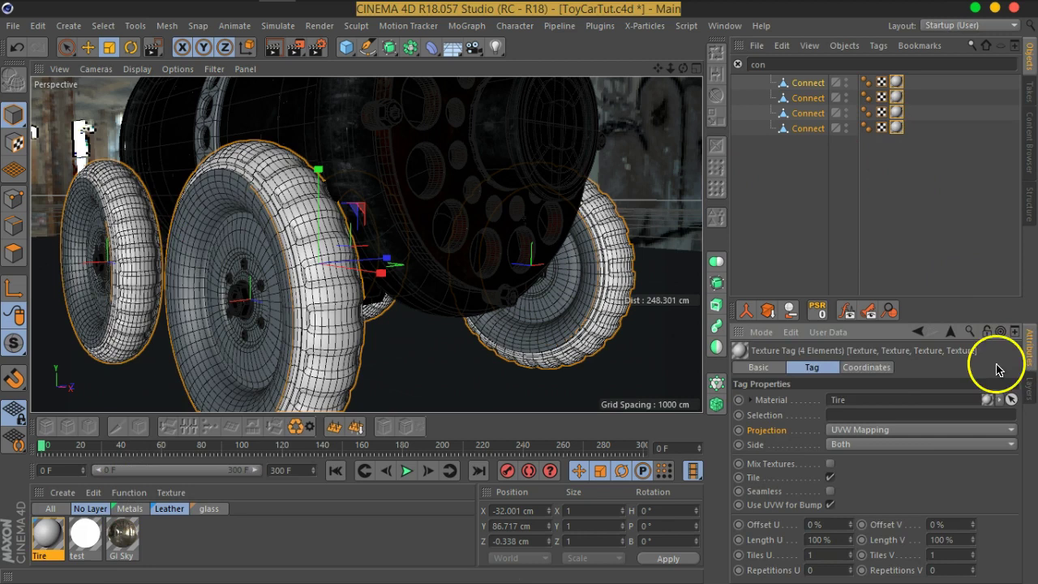
{"action": "left_click", "coordinate": [862, 430]}
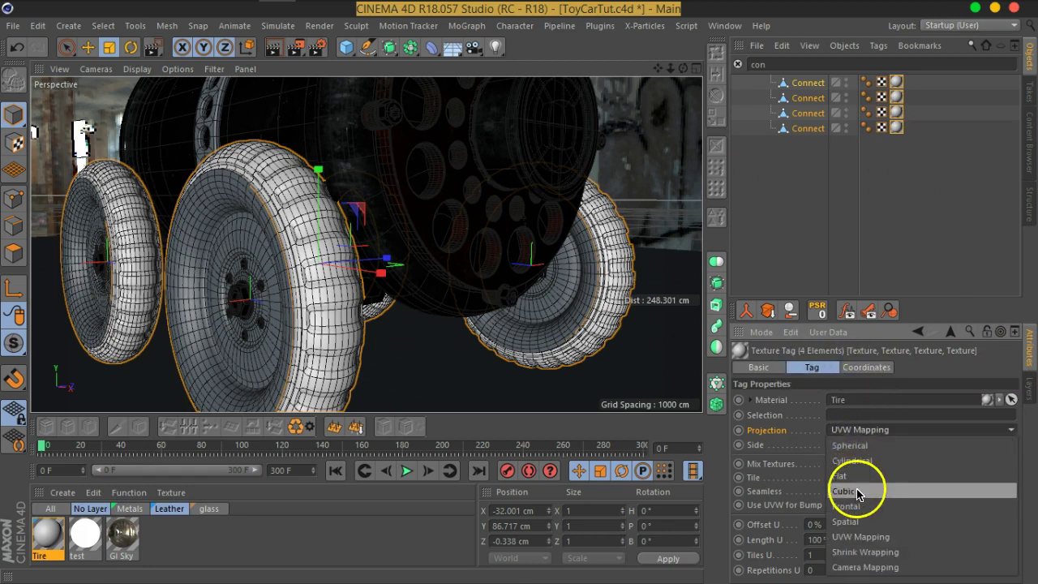
{"action": "left_click", "coordinate": [857, 491]}
{"action": "left_click", "coordinate": [924, 165]}
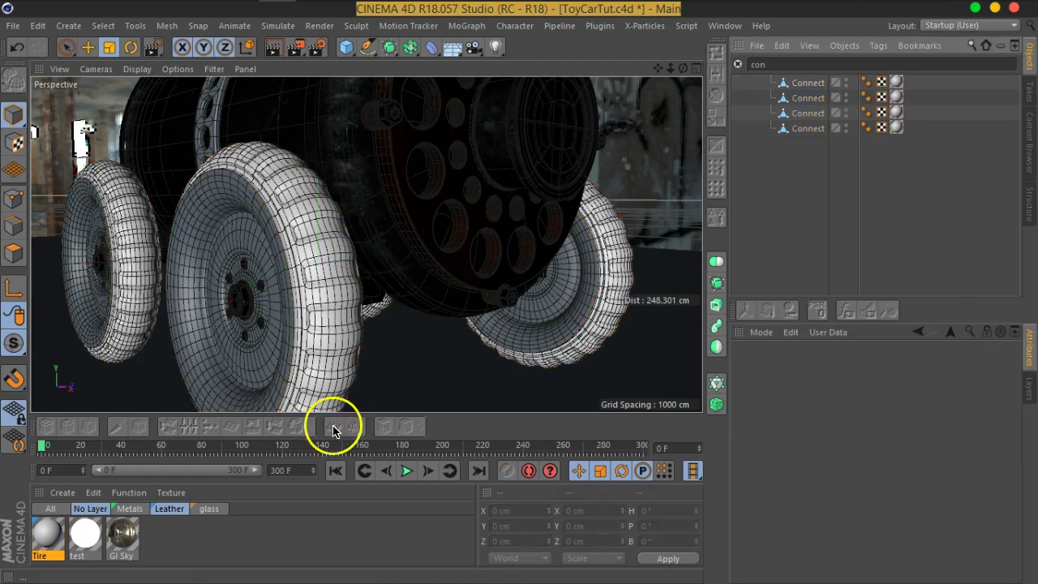
Lower the Tire material's transparency colour value to 3%
{"action": "double_click", "coordinate": [48, 535]}
{"action": "left_click_drag", "start_coordinate": [388, 44], "coordinate": [572, 38]}
{"action": "mouse_move", "coordinate": [324, 232]}
{"action": "left_mouse_down", "text": "alt"}
{"action": "mouse_move", "coordinate": [231, 243]}
{"action": "mouse_move", "coordinate": [273, 277]}
{"action": "left_mouse_up", "text": "alt"}
{"action": "scroll", "coordinate": [262, 213], "scroll_direction": "up", "scroll_amount": 1}
{"action": "scroll", "coordinate": [268, 231], "scroll_direction": "up", "scroll_amount": 1}
{"action": "scroll", "coordinate": [292, 218], "scroll_direction": "up", "scroll_amount": 1}
{"action": "scroll", "coordinate": [318, 190], "scroll_direction": "up", "scroll_amount": 1}
{"action": "left_click_drag", "start_coordinate": [316, 203], "coordinate": [313, 225], "text": "alt"}
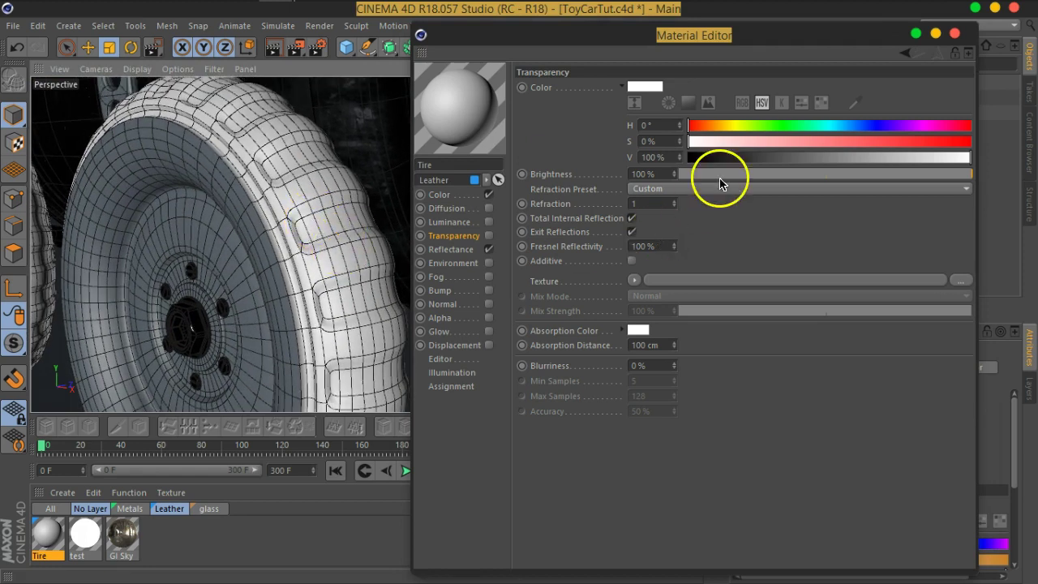
{"action": "left_click", "coordinate": [701, 157]}
{"action": "left_click_drag", "start_coordinate": [701, 162], "coordinate": [698, 162]}
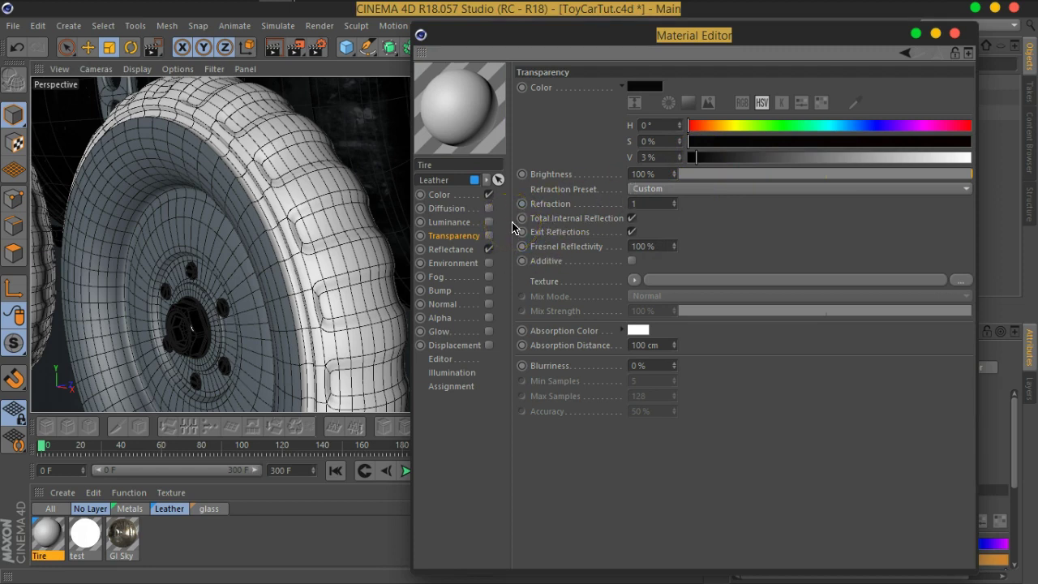
Darken the Tire material's colour to nearly black using the HSV sliders
{"action": "left_click_drag", "start_coordinate": [320, 273], "coordinate": [345, 264], "text": "alt"}
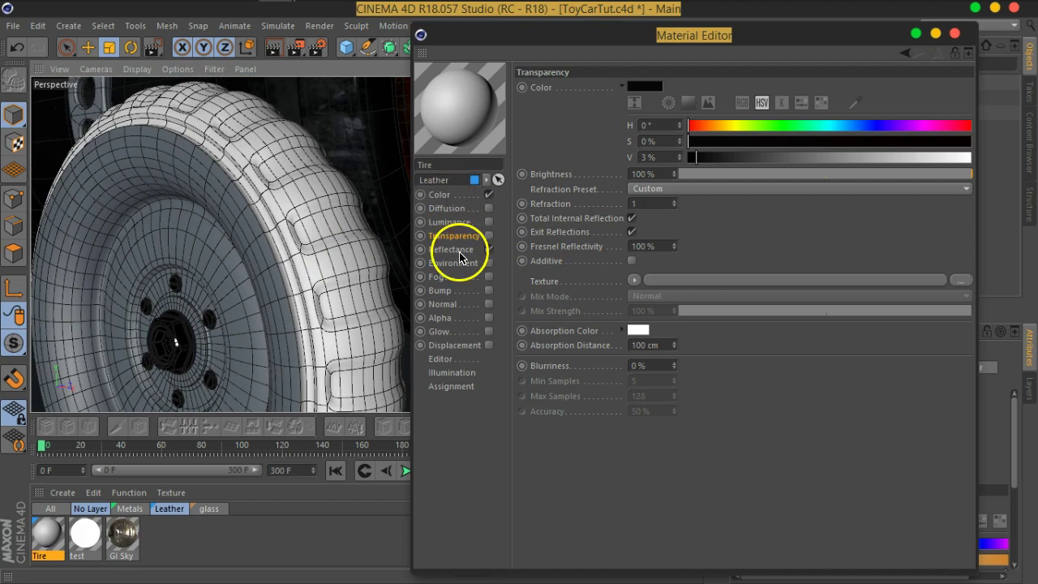
{"action": "left_click", "coordinate": [440, 203]}
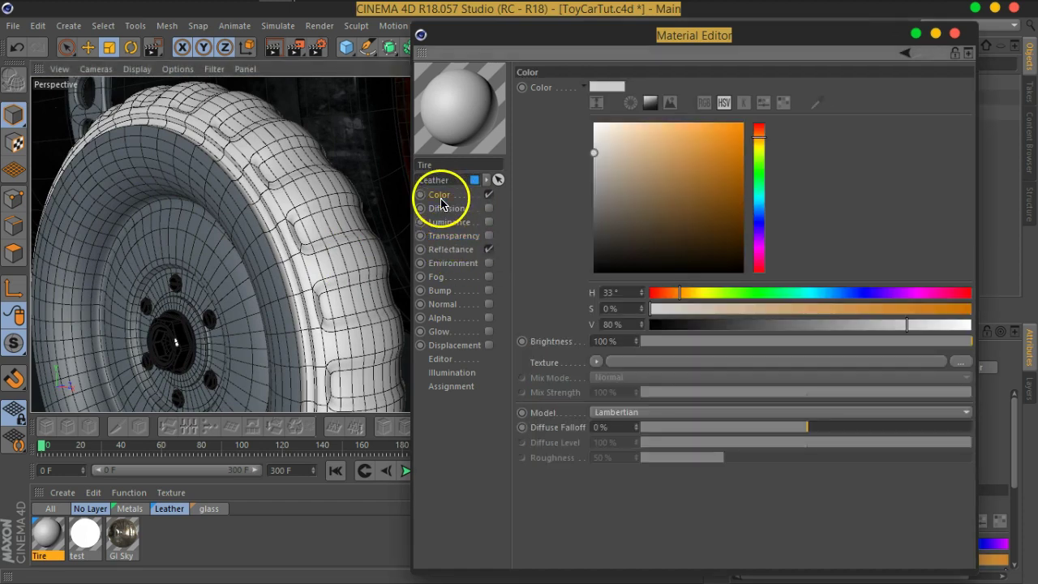
{"action": "left_click", "coordinate": [650, 103]}
{"action": "left_click_drag", "start_coordinate": [904, 156], "coordinate": [873, 157]}
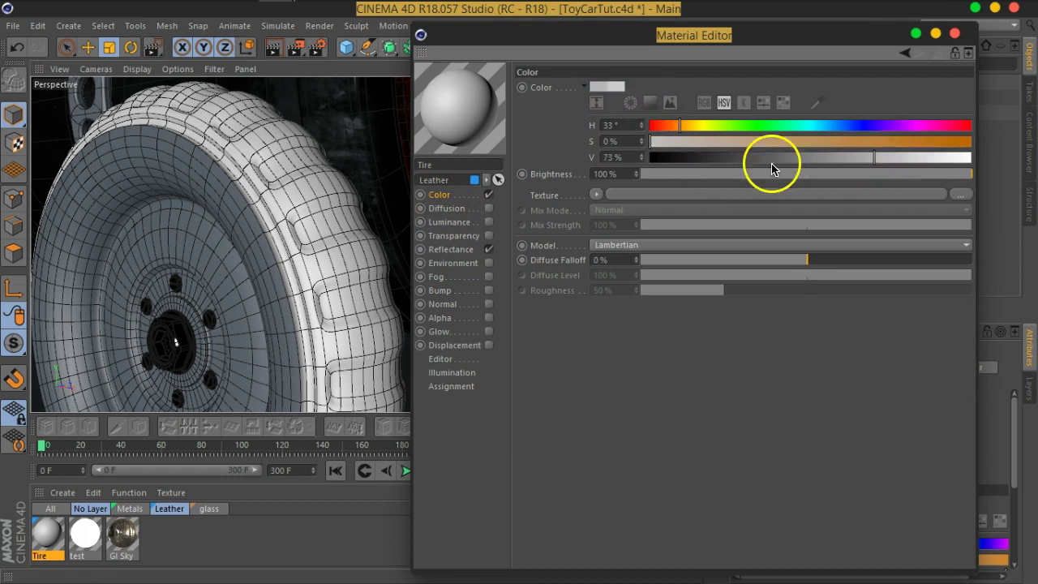
{"action": "left_click_drag", "start_coordinate": [771, 162], "coordinate": [663, 162]}
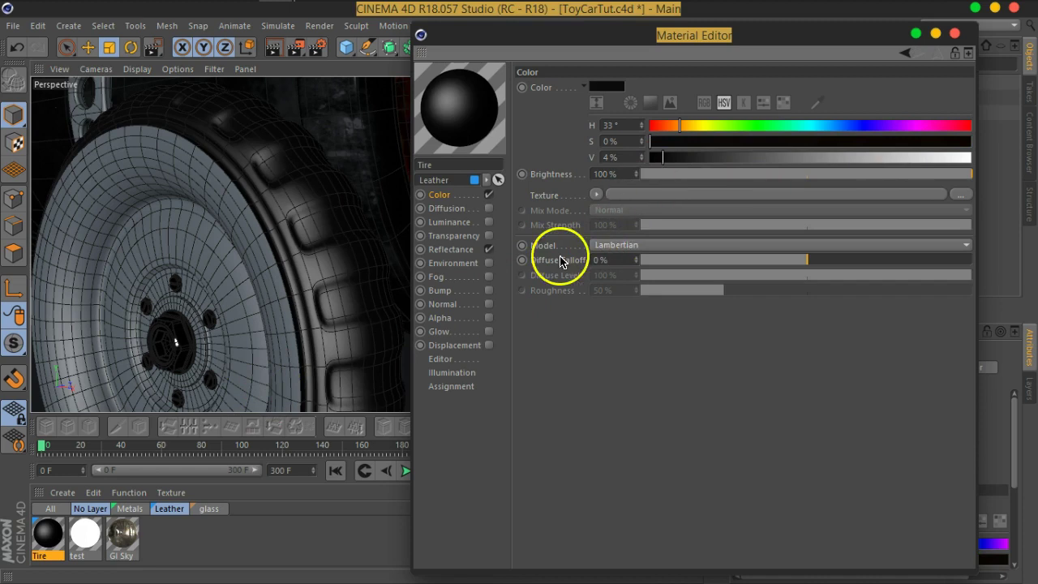
Replace the default specular with a Beckmann layer, 53% roughness, Dielectric Fresnel
{"action": "left_click", "coordinate": [466, 250]}
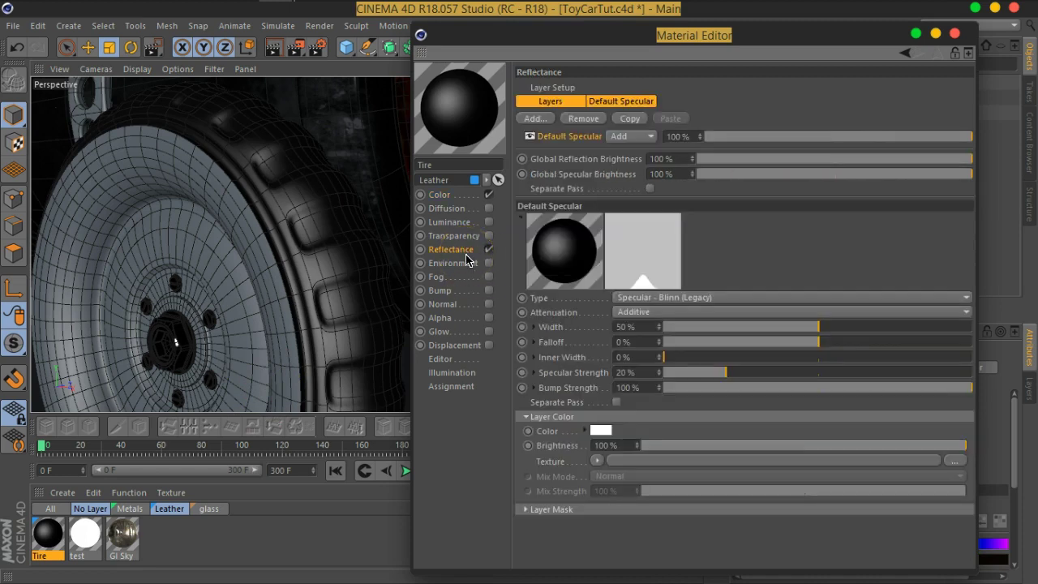
{"action": "left_click", "coordinate": [580, 118]}
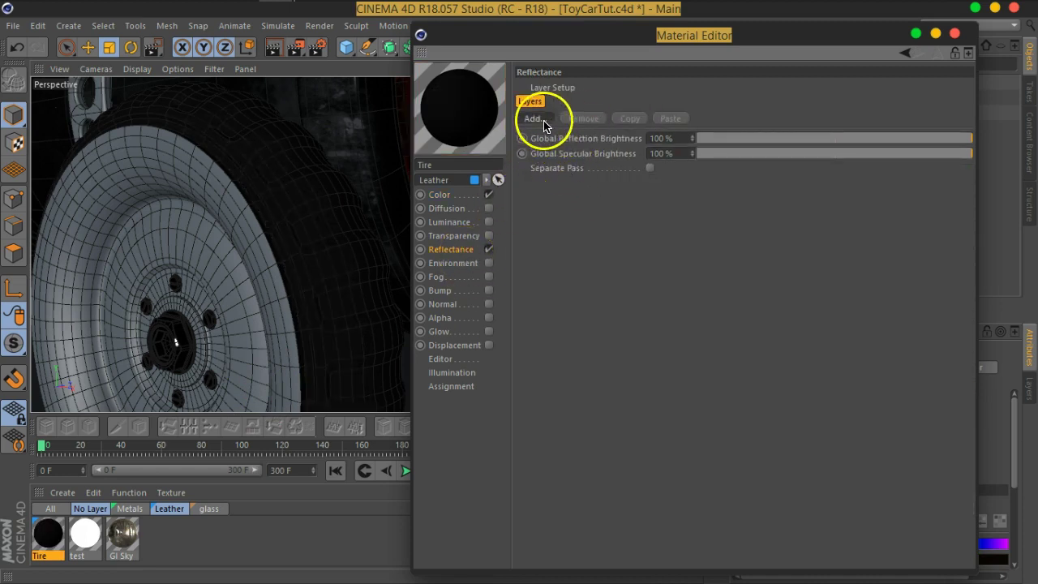
{"action": "left_click", "coordinate": [538, 119]}
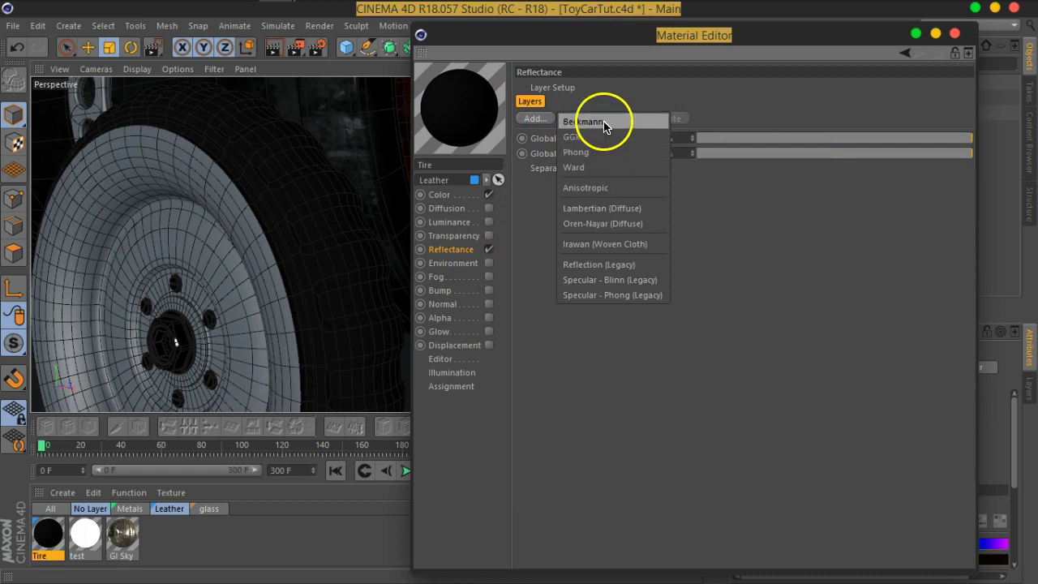
{"action": "left_click", "coordinate": [604, 123]}
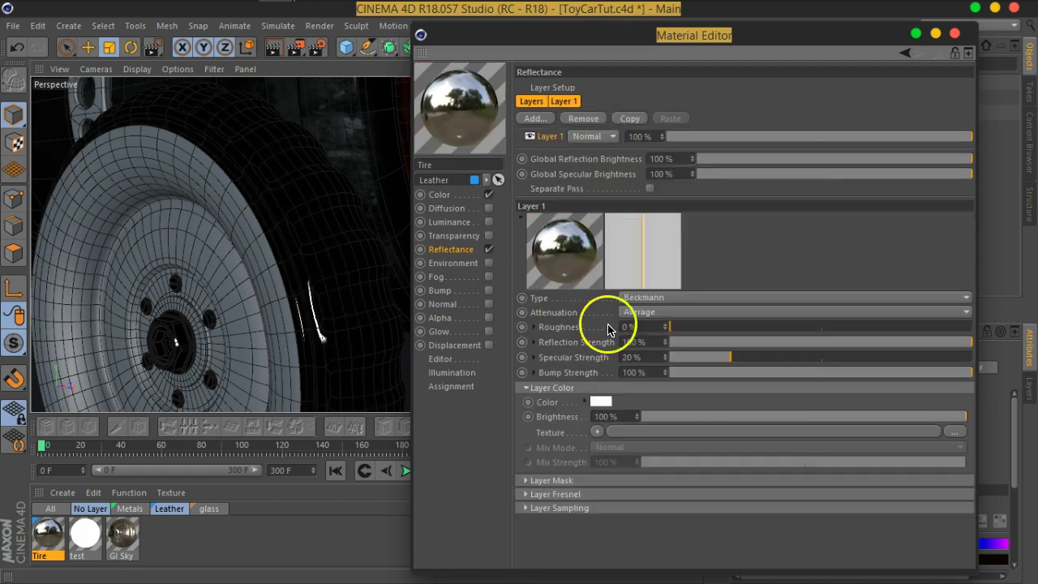
{"action": "mouse_move", "coordinate": [676, 330]}
{"action": "left_mouse_down"}
{"action": "mouse_move", "coordinate": [908, 330]}
{"action": "mouse_move", "coordinate": [835, 330]}
{"action": "left_mouse_up"}
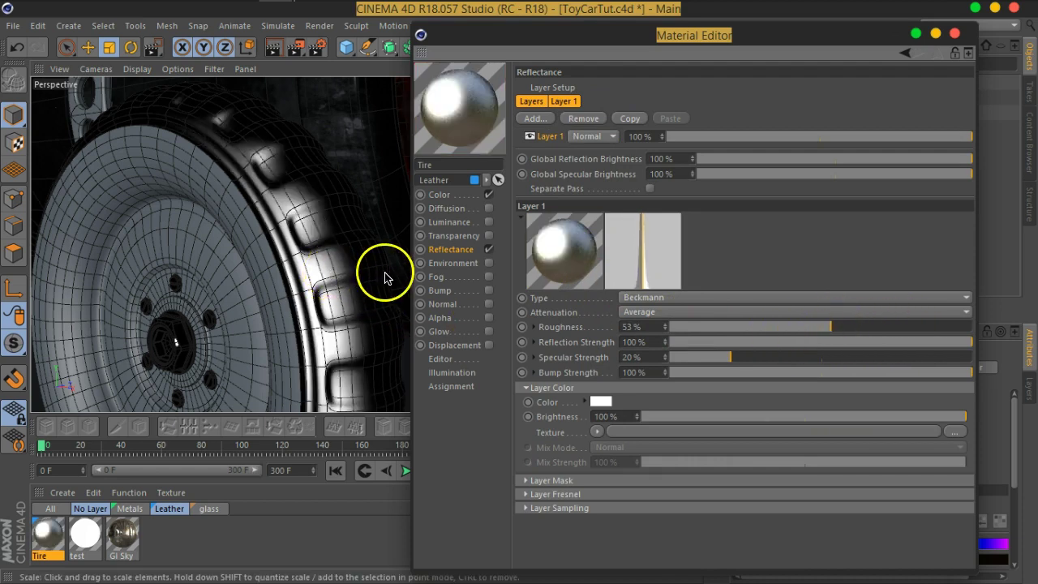
{"action": "left_click_drag", "start_coordinate": [382, 274], "coordinate": [339, 282], "text": "alt"}
{"action": "left_click", "coordinate": [571, 494]}
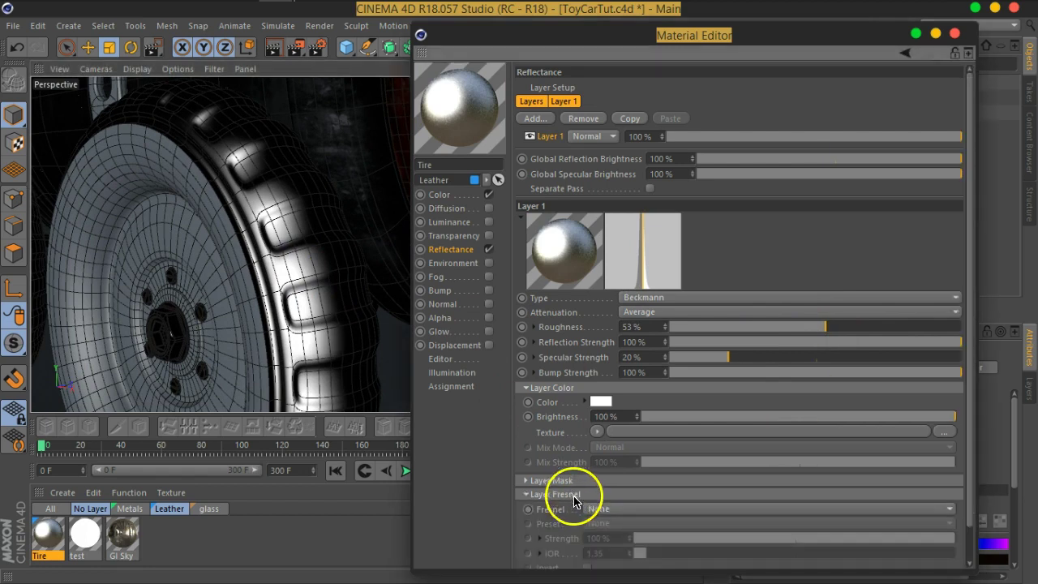
{"action": "left_click", "coordinate": [604, 508]}
{"action": "left_click", "coordinate": [616, 540]}
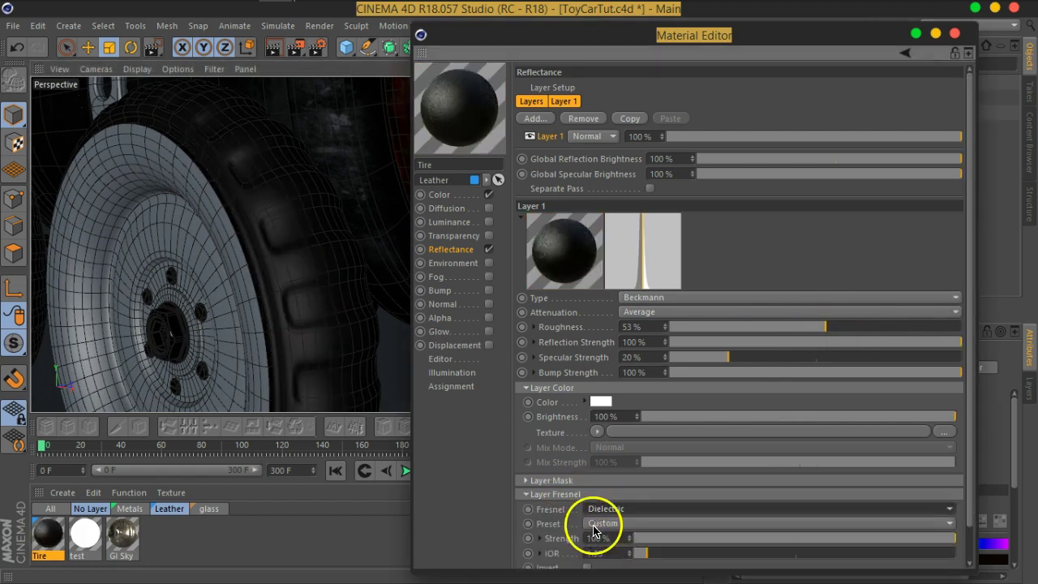
Render a region around the tire
{"action": "left_click", "coordinate": [319, 47]}
{"action": "left_click", "coordinate": [329, 69]}
{"action": "mouse_move", "coordinate": [202, 138]}
{"action": "left_mouse_down"}
{"action": "mouse_move", "coordinate": [359, 311]}
{"action": "mouse_move", "coordinate": [378, 317]}
{"action": "left_mouse_up"}
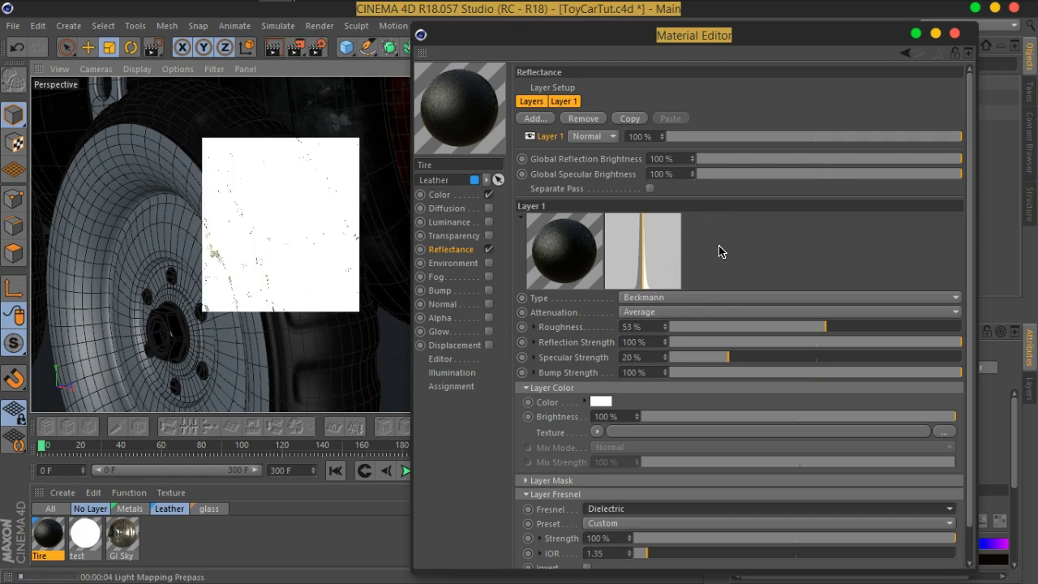
Let the tire region render progress, then show the Tire material's Color settings
{"action": "left_click", "coordinate": [736, 260]}
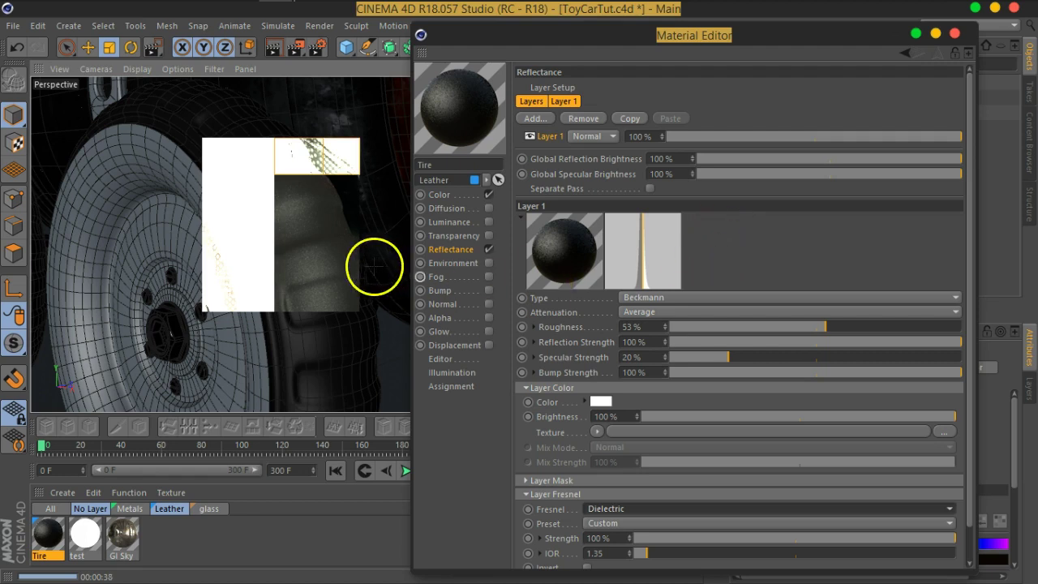
{"action": "left_click", "coordinate": [442, 197]}
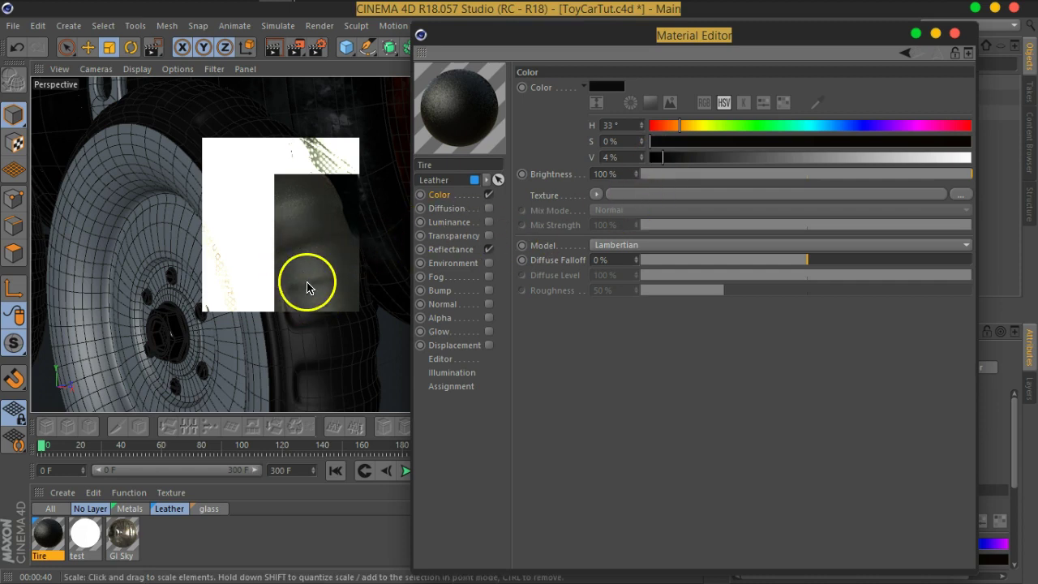
Enable Diffusion on the Tire material, affecting reflection but not specular
{"action": "left_click", "coordinate": [446, 208]}
{"action": "left_click", "coordinate": [488, 207]}
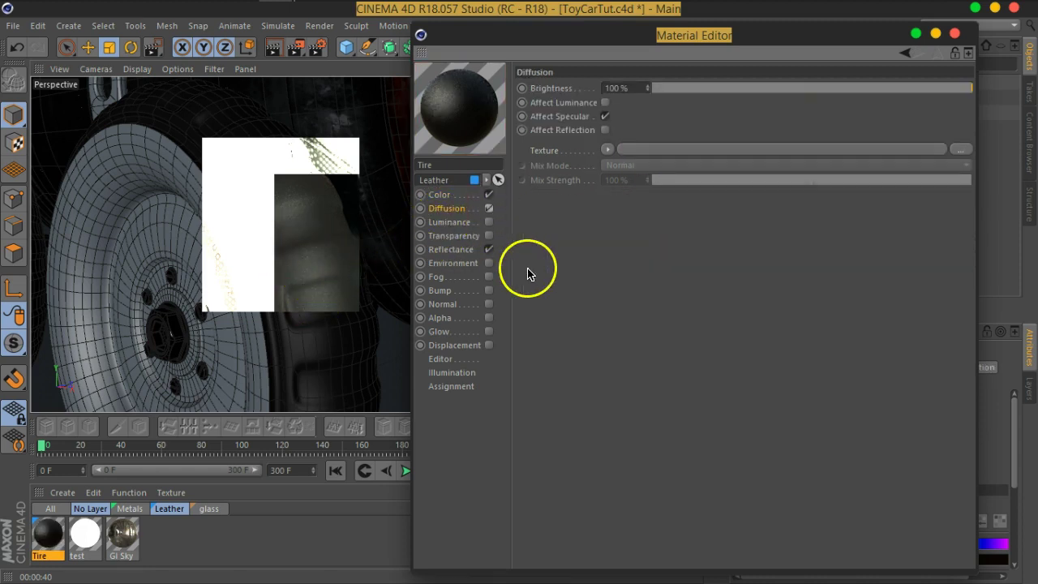
{"action": "left_click", "coordinate": [605, 129]}
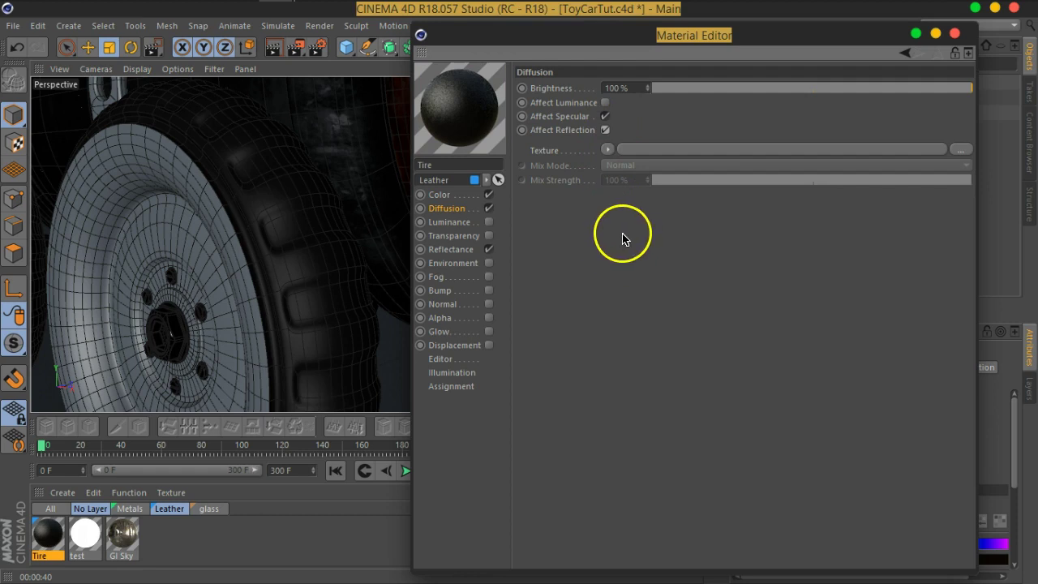
{"action": "left_click", "coordinate": [605, 116]}
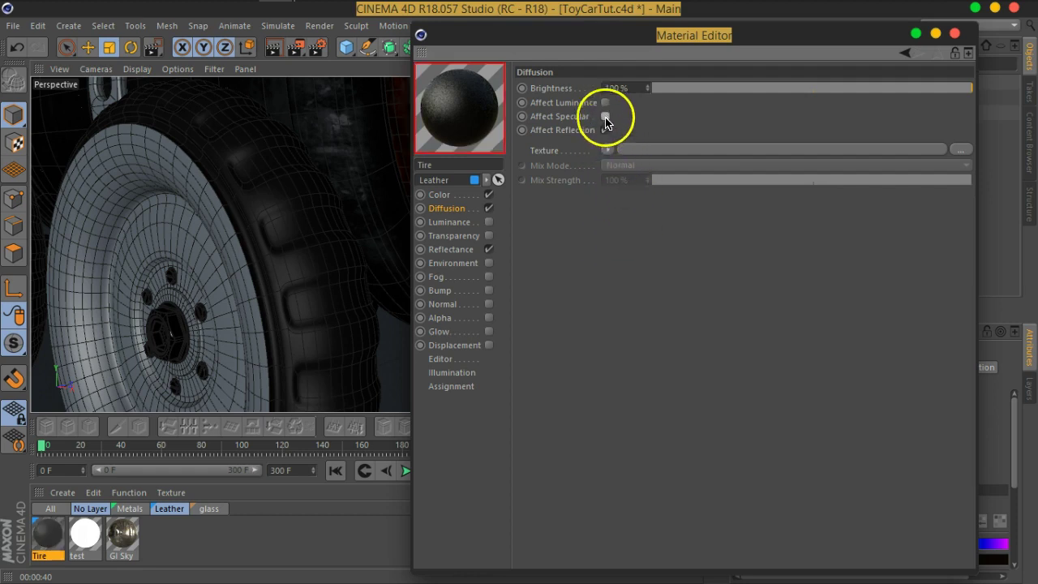
Load BW37.png as the Diffusion texture and lower its mix strength to about 72%
{"action": "left_click", "coordinate": [553, 151]}
{"action": "left_click", "coordinate": [608, 150]}
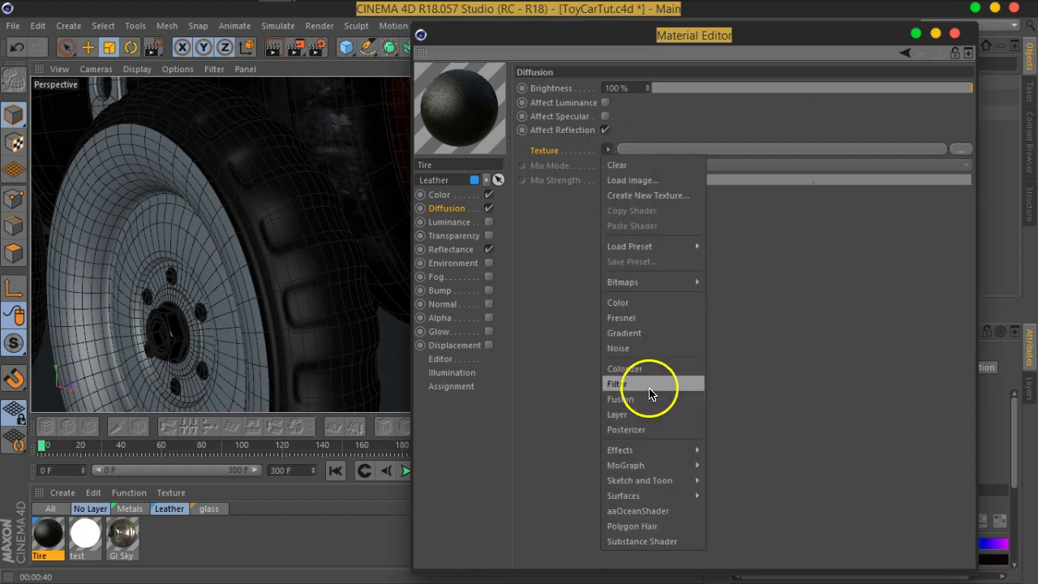
{"action": "mouse_move", "coordinate": [622, 282]}
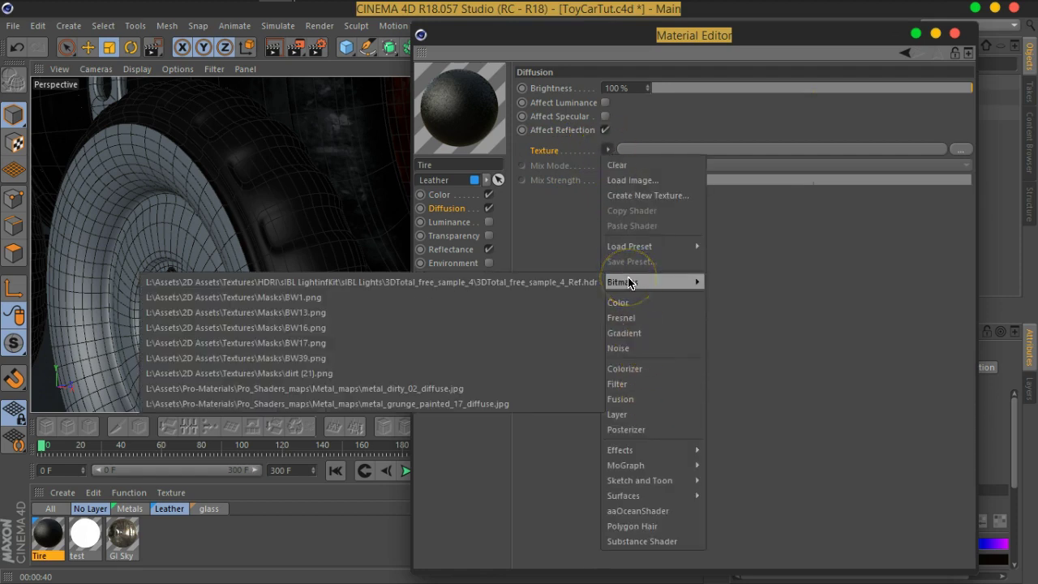
{"action": "left_click", "coordinate": [650, 181]}
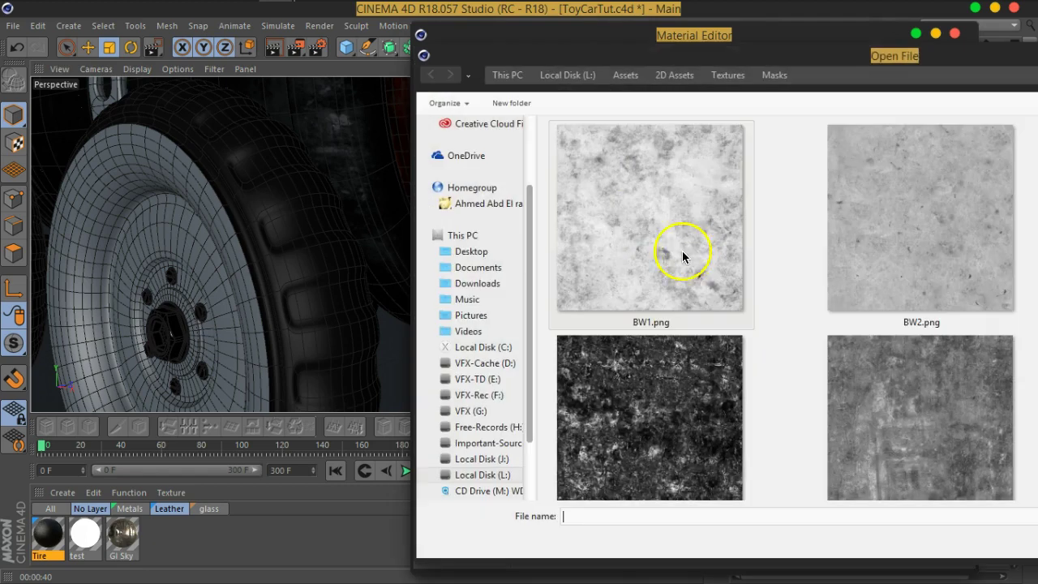
{"action": "left_click_drag", "start_coordinate": [1013, 57], "coordinate": [676, 58]}
{"action": "left_click", "coordinate": [647, 261]}
{"action": "scroll", "coordinate": [648, 259], "scroll_direction": "down", "scroll_amount": 3}
{"action": "scroll", "coordinate": [686, 358], "scroll_direction": "down", "scroll_amount": 2}
{"action": "scroll", "coordinate": [681, 331], "scroll_direction": "down", "scroll_amount": 4}
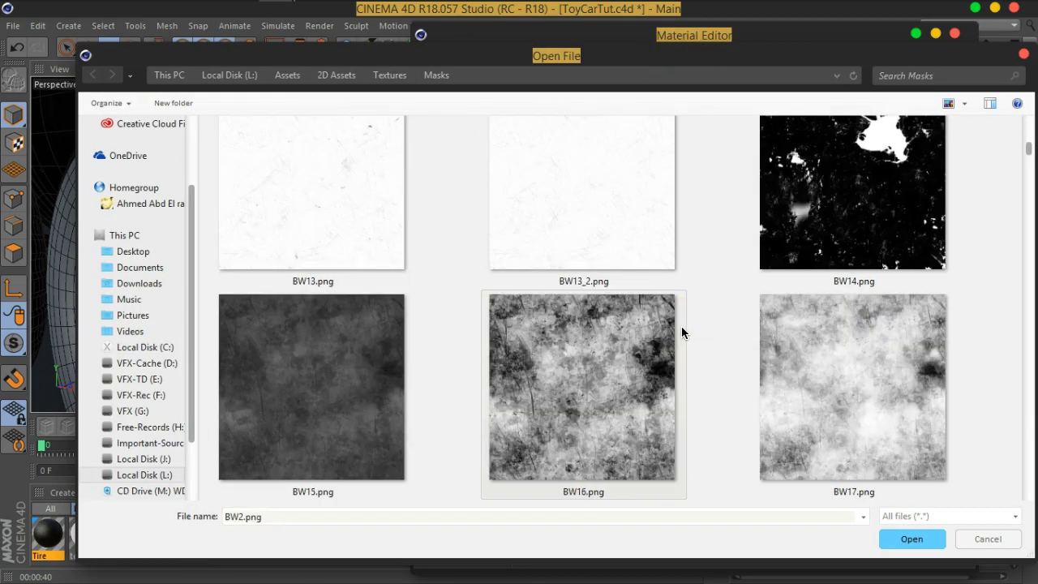
{"action": "scroll", "coordinate": [681, 331], "scroll_direction": "down", "scroll_amount": 3}
{"action": "scroll", "coordinate": [681, 331], "scroll_direction": "down", "scroll_amount": 2}
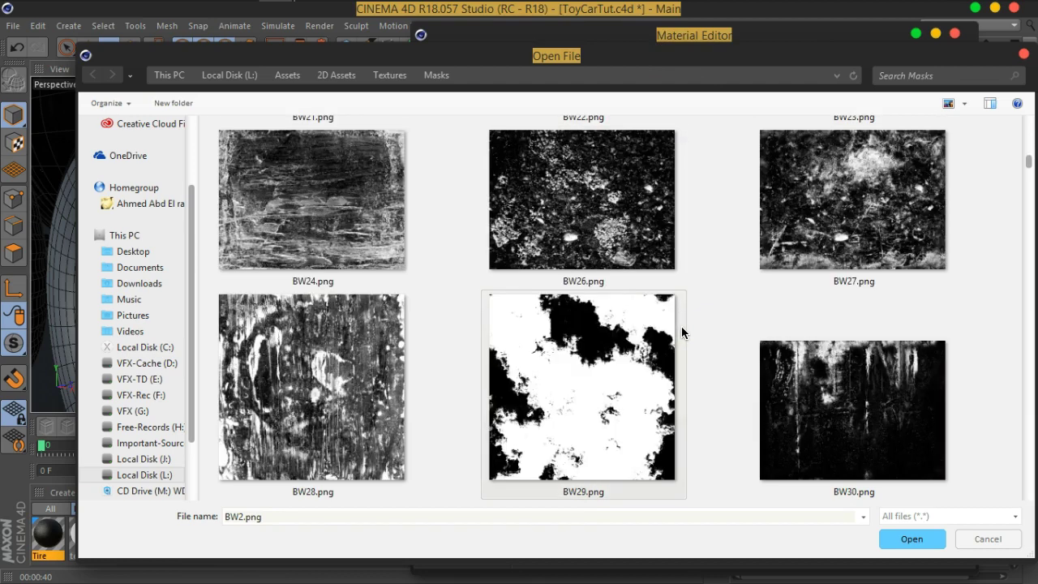
{"action": "scroll", "coordinate": [681, 331], "scroll_direction": "down", "scroll_amount": 2}
{"action": "scroll", "coordinate": [681, 331], "scroll_direction": "down", "scroll_amount": 2}
{"action": "left_click", "coordinate": [565, 385]}
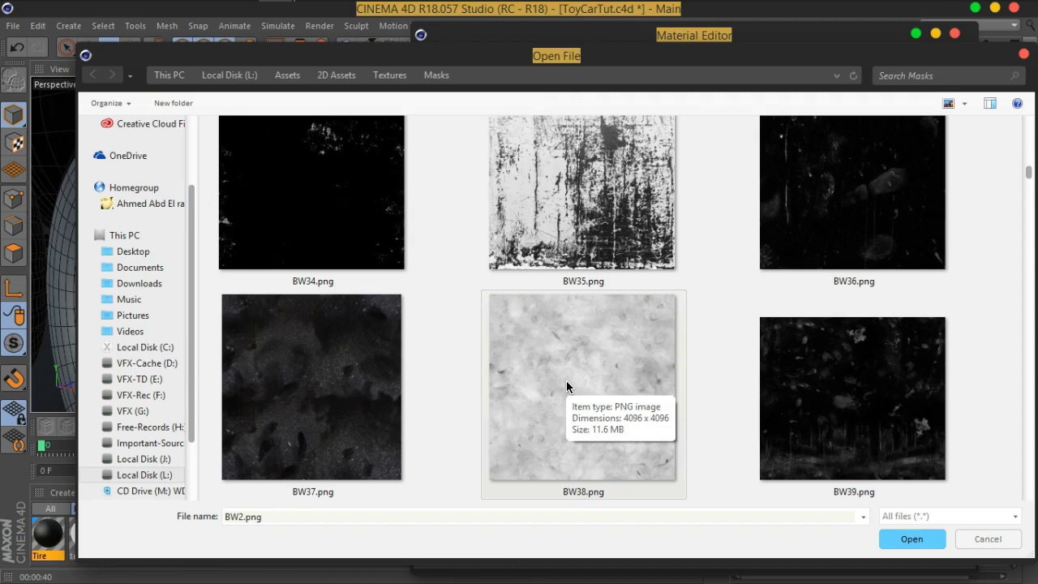
{"action": "double_click", "coordinate": [324, 398]}
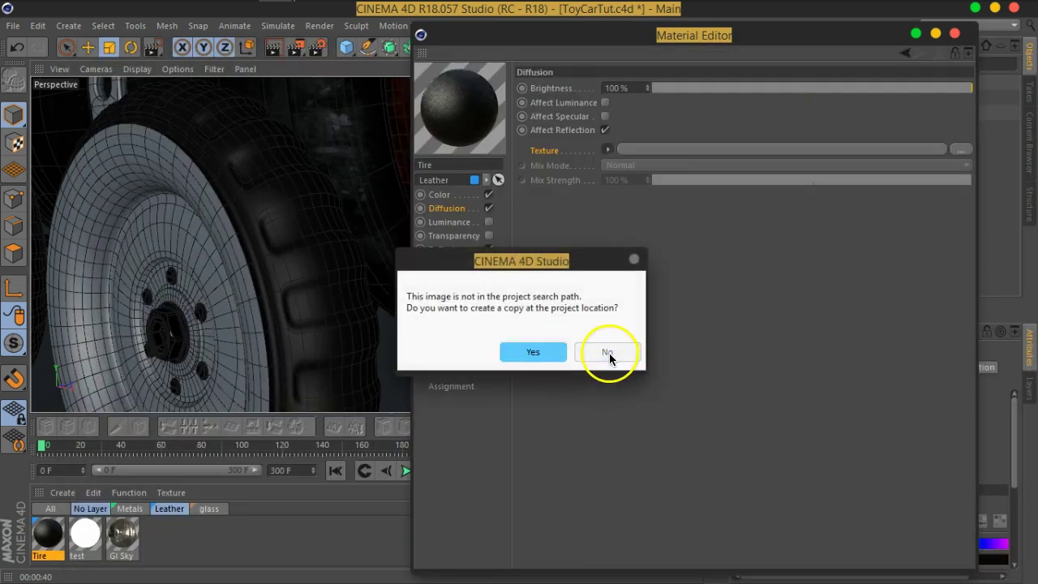
{"action": "left_click", "coordinate": [609, 353]}
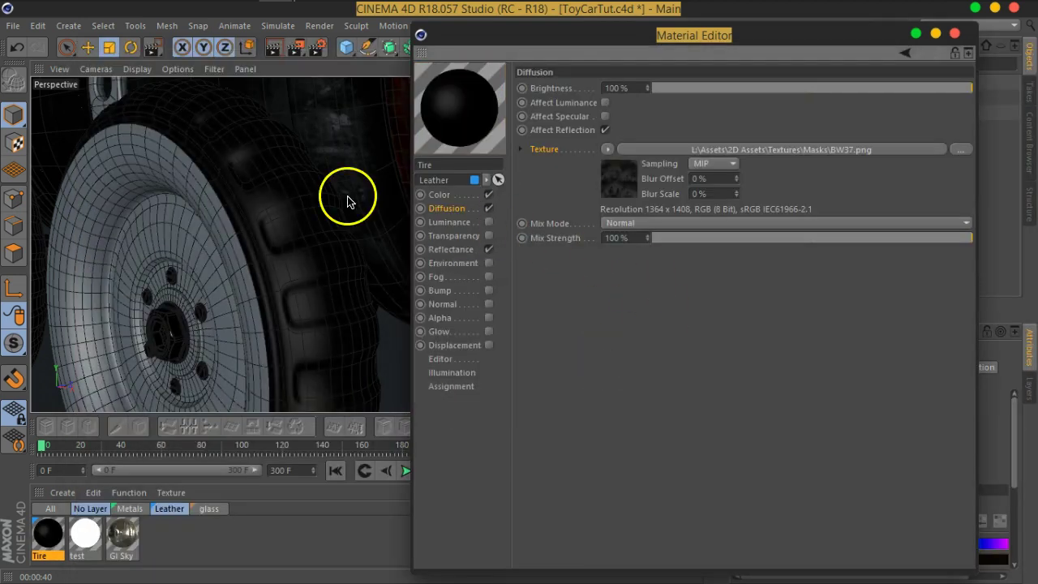
{"action": "left_click_drag", "start_coordinate": [947, 238], "coordinate": [895, 239]}
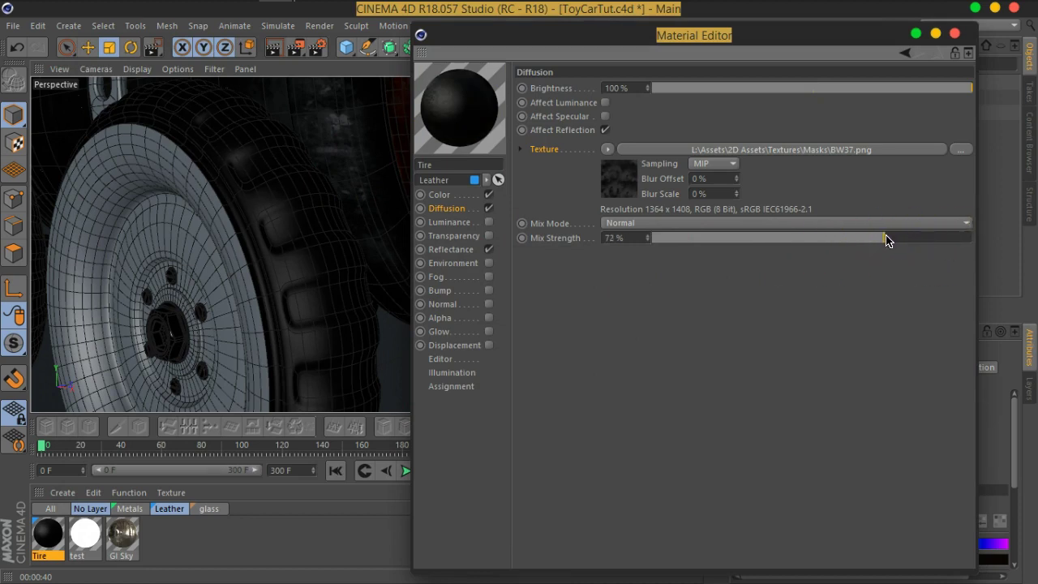
Region-render the tire to preview the dark rubber with BW37 diffusion grime
{"action": "left_click_drag", "start_coordinate": [296, 48], "coordinate": [312, 70]}
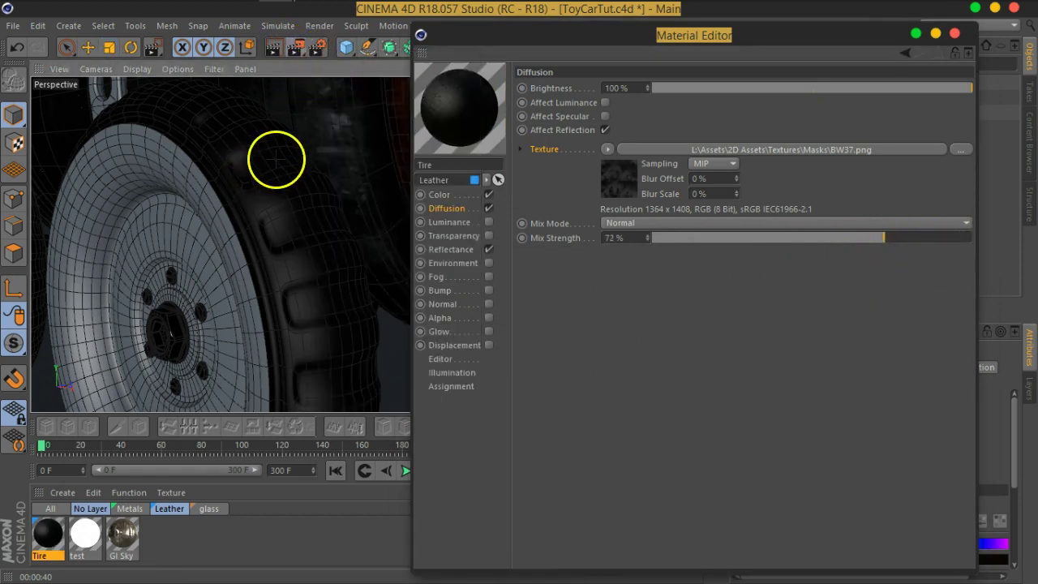
{"action": "left_click_drag", "start_coordinate": [197, 134], "coordinate": [363, 353]}
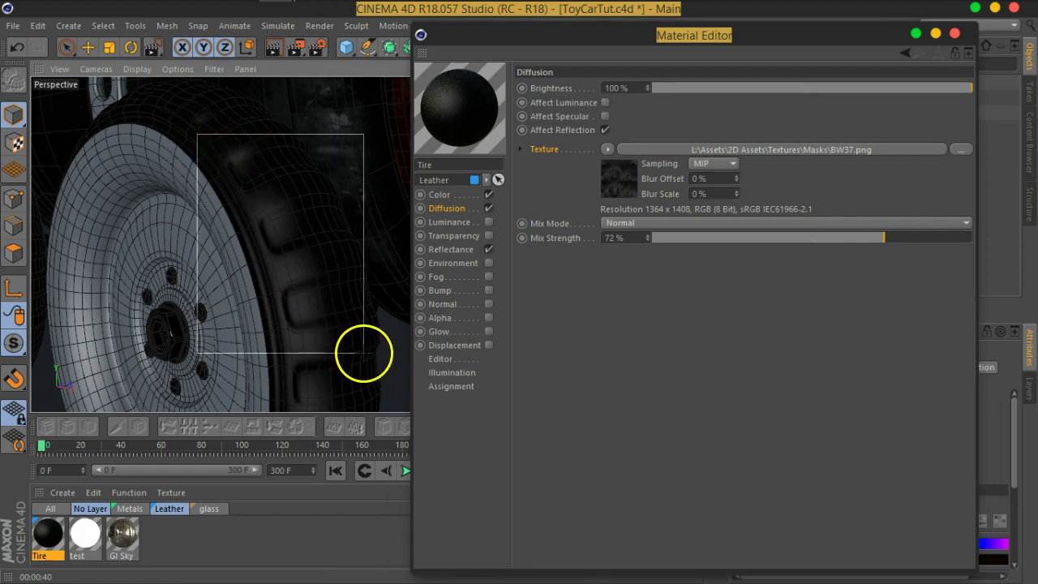
{"action": "left_click", "coordinate": [606, 336]}
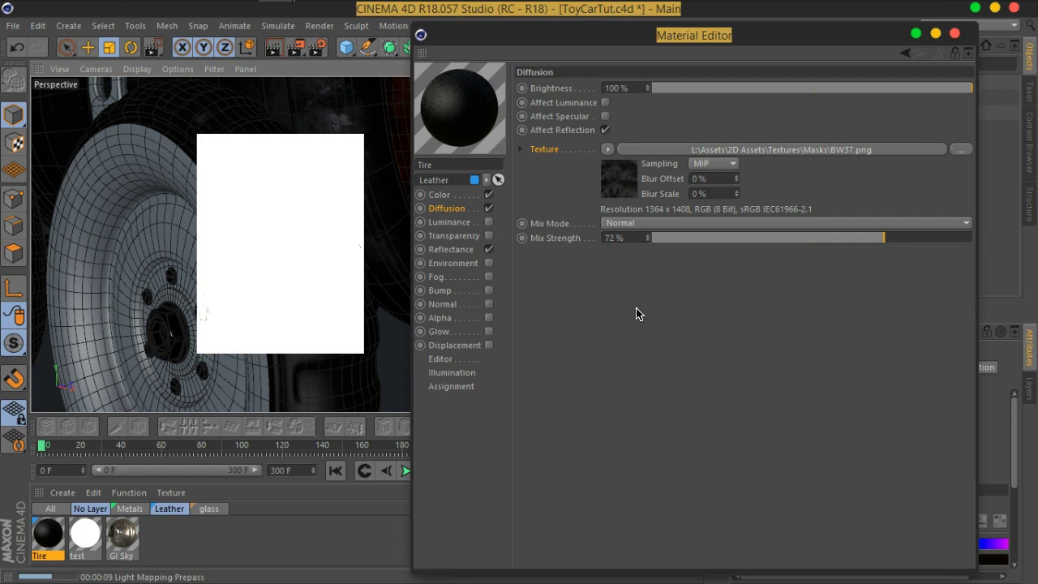
{"action": "left_click_drag", "start_coordinate": [726, 326], "coordinate": [681, 304]}
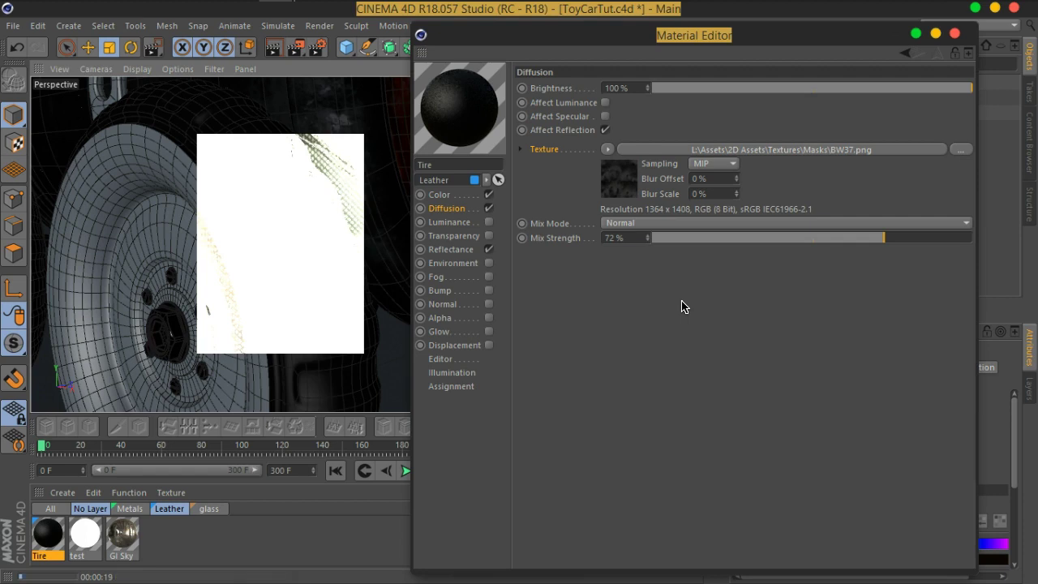
{"action": "left_click", "coordinate": [682, 309]}
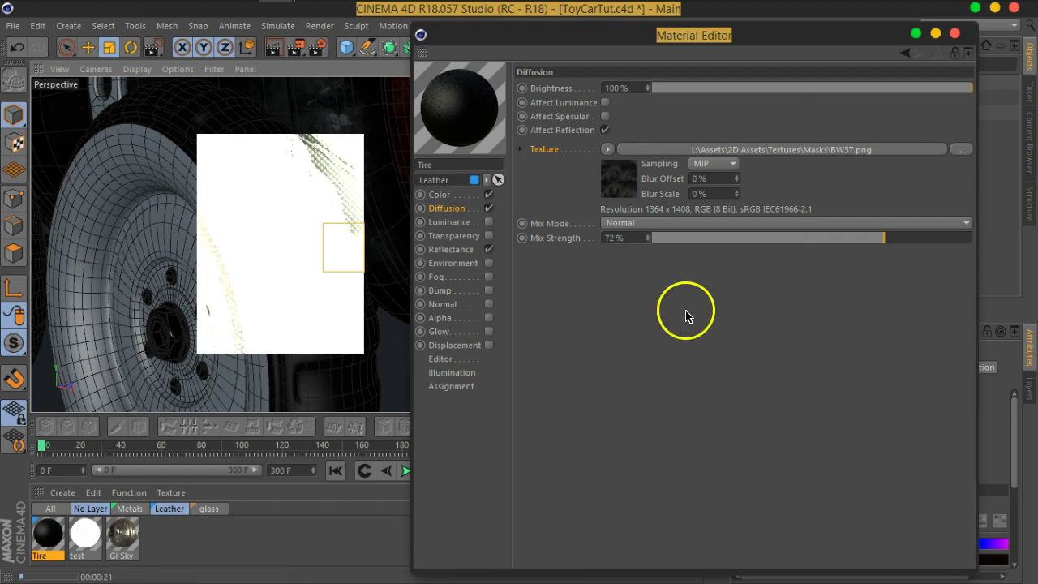
{"action": "left_click", "coordinate": [615, 329]}
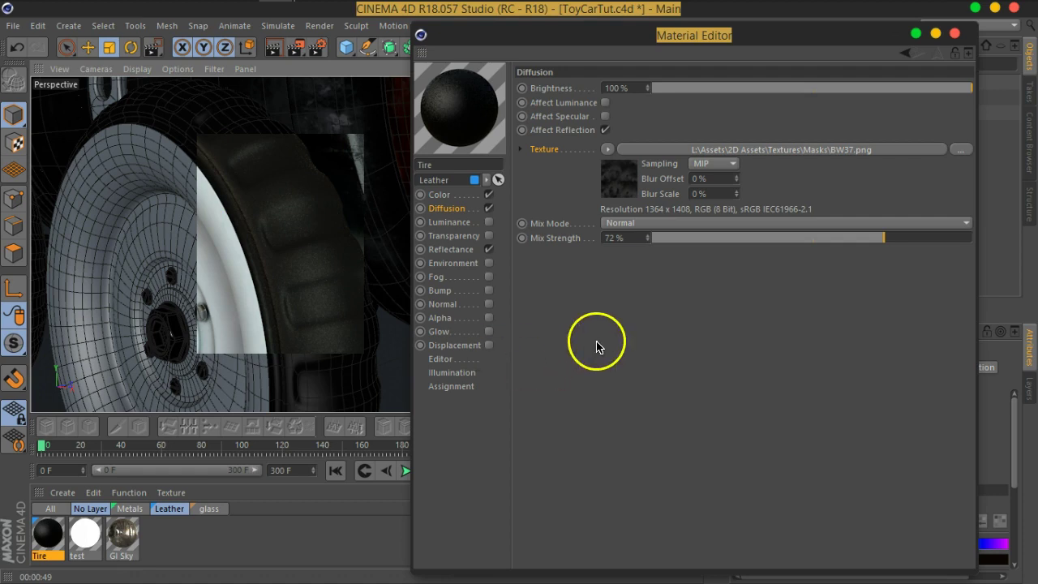
Paste the BW37 diffusion texture into Specular Strength and wrap it in a Colorizer
{"action": "right_click", "coordinate": [552, 158]}
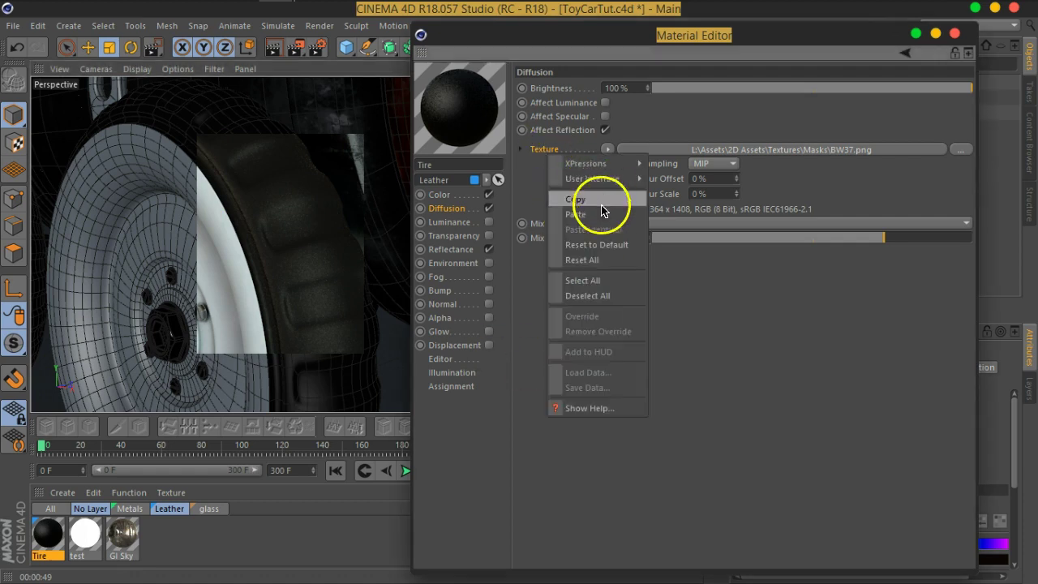
{"action": "left_click", "coordinate": [454, 248]}
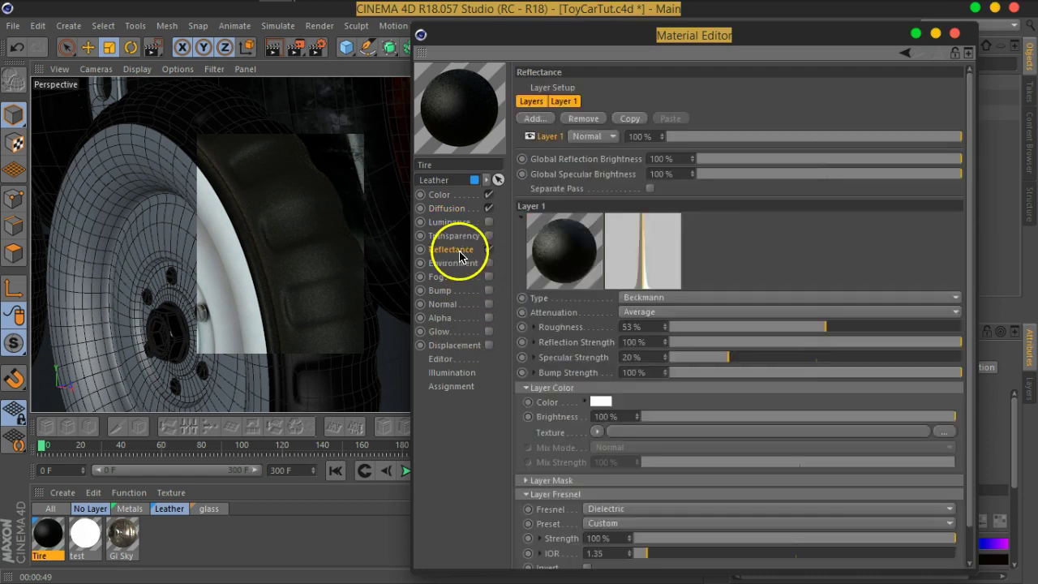
{"action": "left_click", "coordinate": [531, 357]}
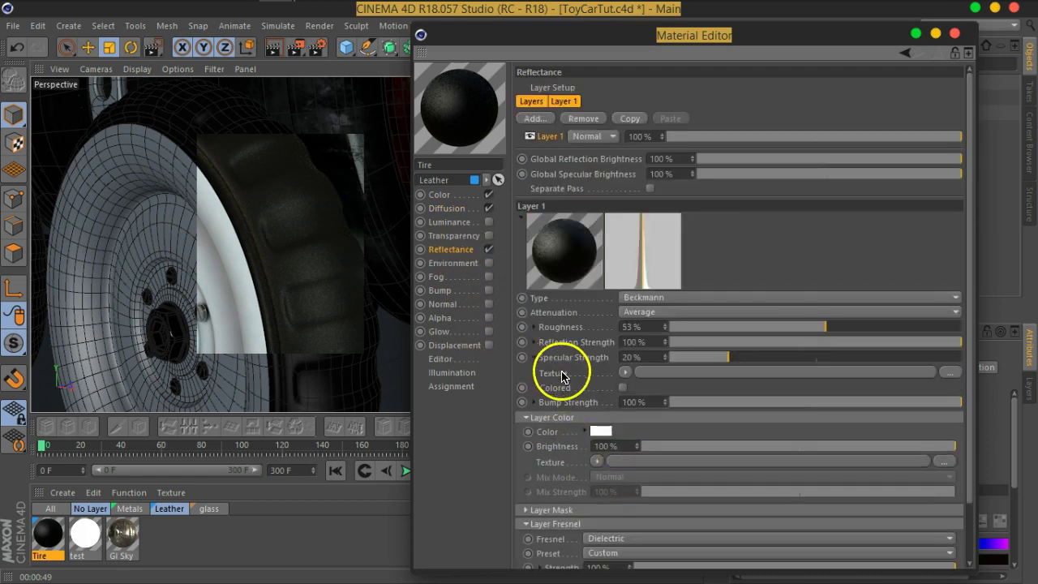
{"action": "right_click", "coordinate": [560, 372]}
{"action": "left_click", "coordinate": [607, 379]}
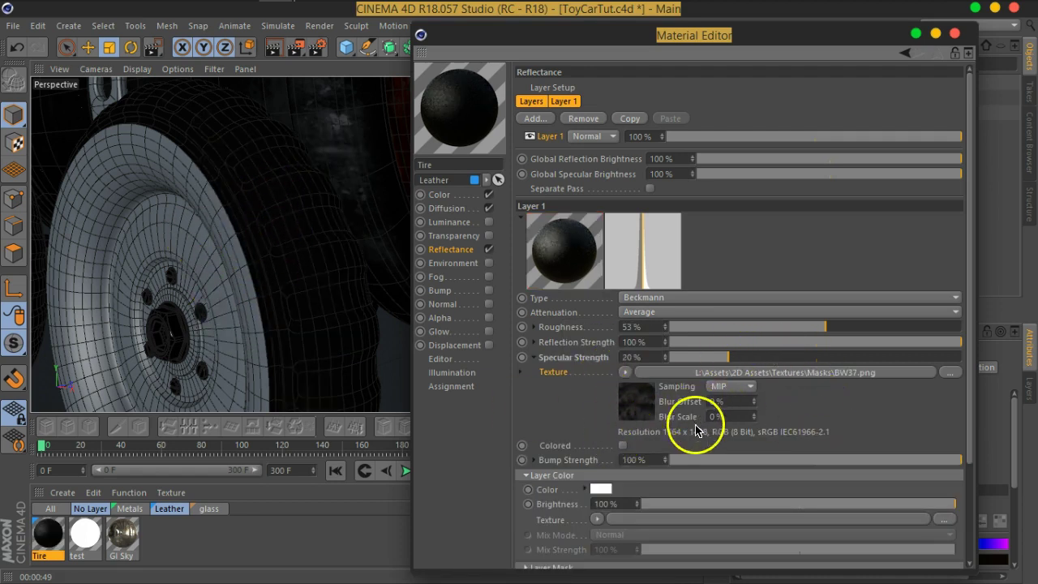
{"action": "left_click", "coordinate": [624, 372]}
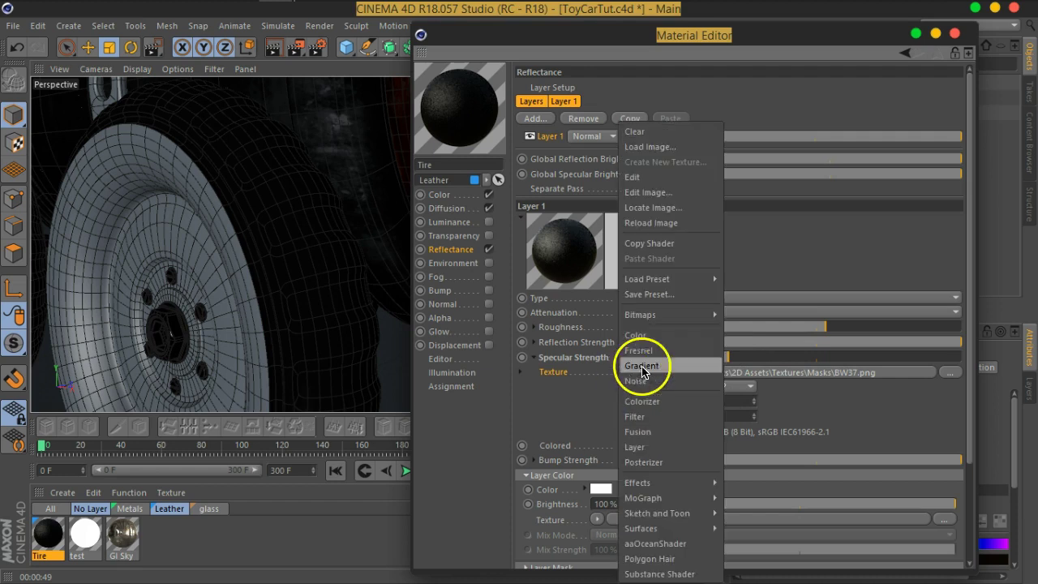
{"action": "left_click", "coordinate": [644, 401]}
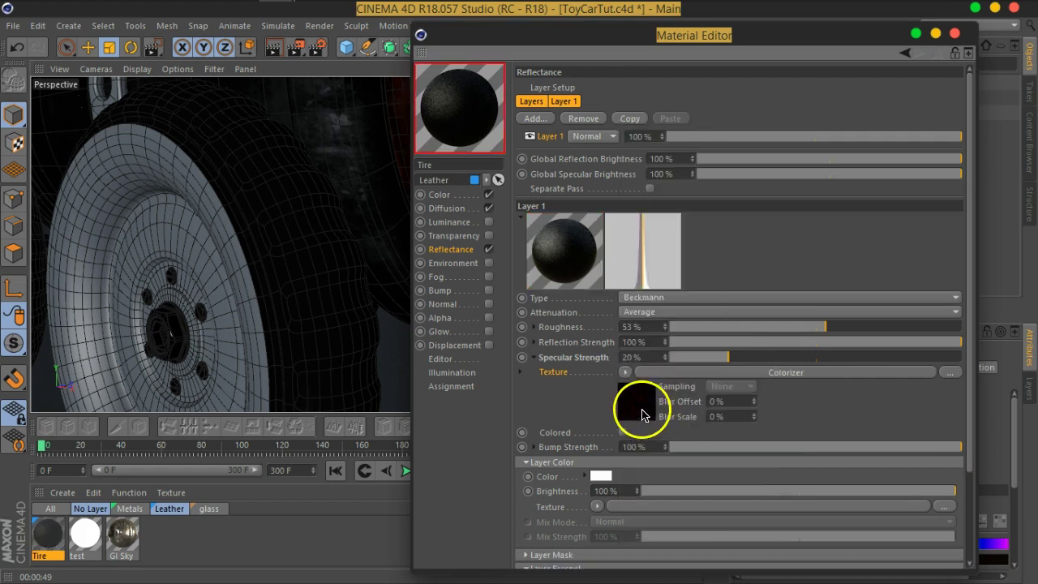
Set the Colorizer gradient to black-to-white and move the stops inward
{"action": "left_click", "coordinate": [648, 372]}
{"action": "left_click_drag", "start_coordinate": [775, 306], "coordinate": [771, 444]}
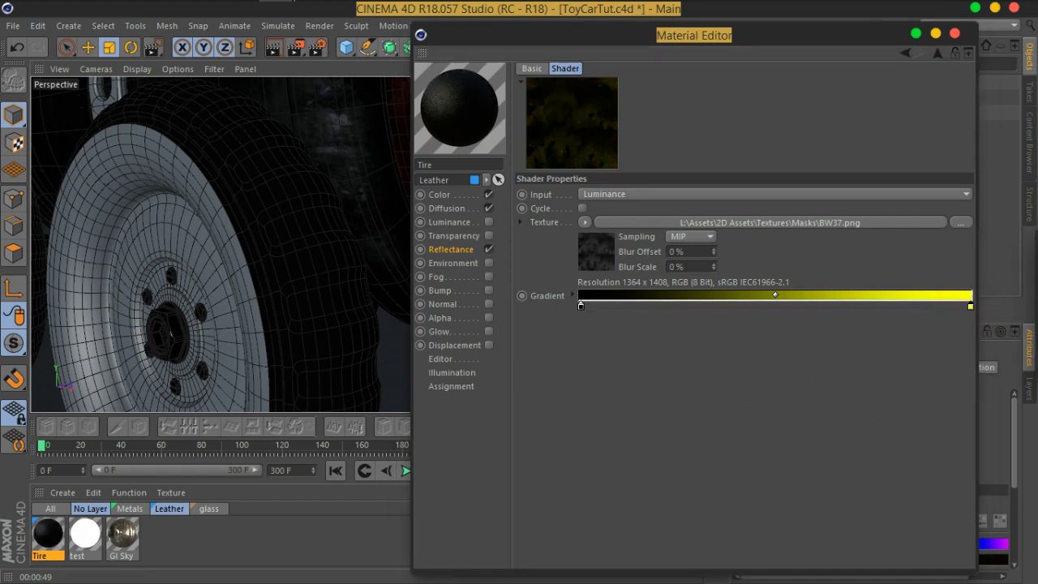
{"action": "double_click", "coordinate": [970, 306]}
{"action": "left_click_drag", "start_coordinate": [718, 291], "coordinate": [475, 315]}
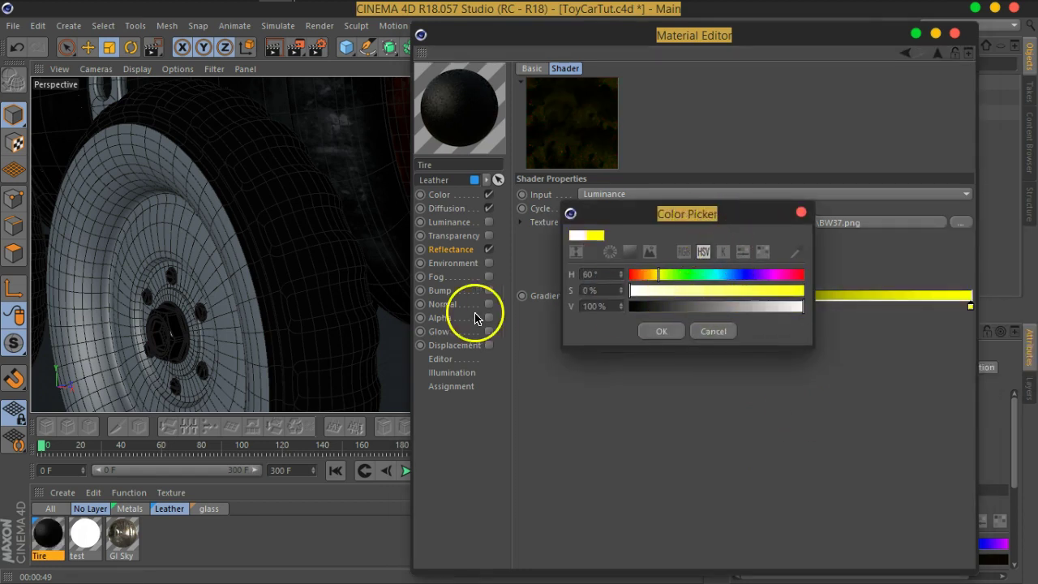
{"action": "left_click", "coordinate": [676, 331]}
{"action": "left_click_drag", "start_coordinate": [969, 307], "coordinate": [828, 308]}
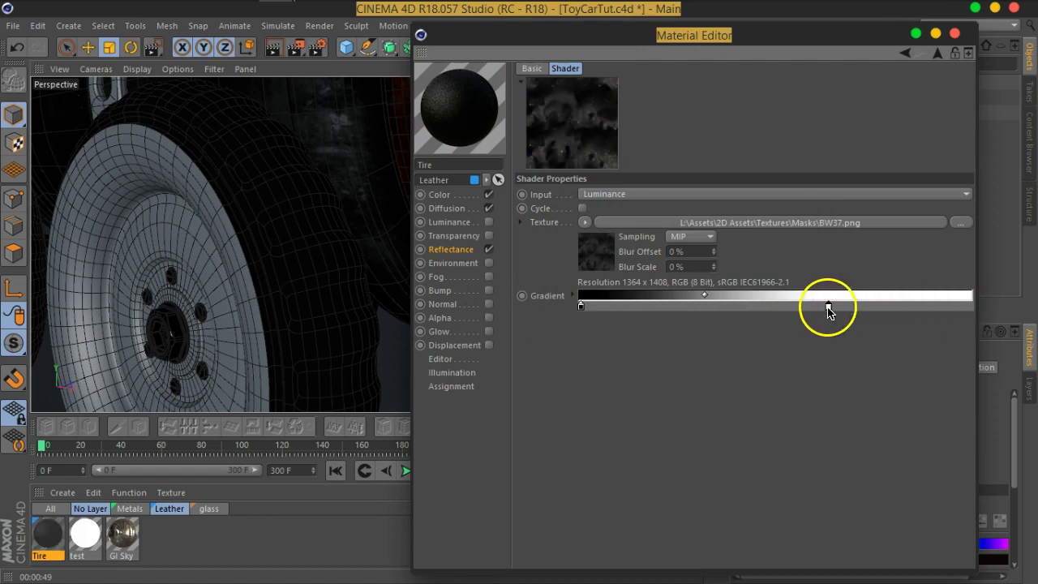
{"action": "left_click_drag", "start_coordinate": [581, 308], "coordinate": [596, 309]}
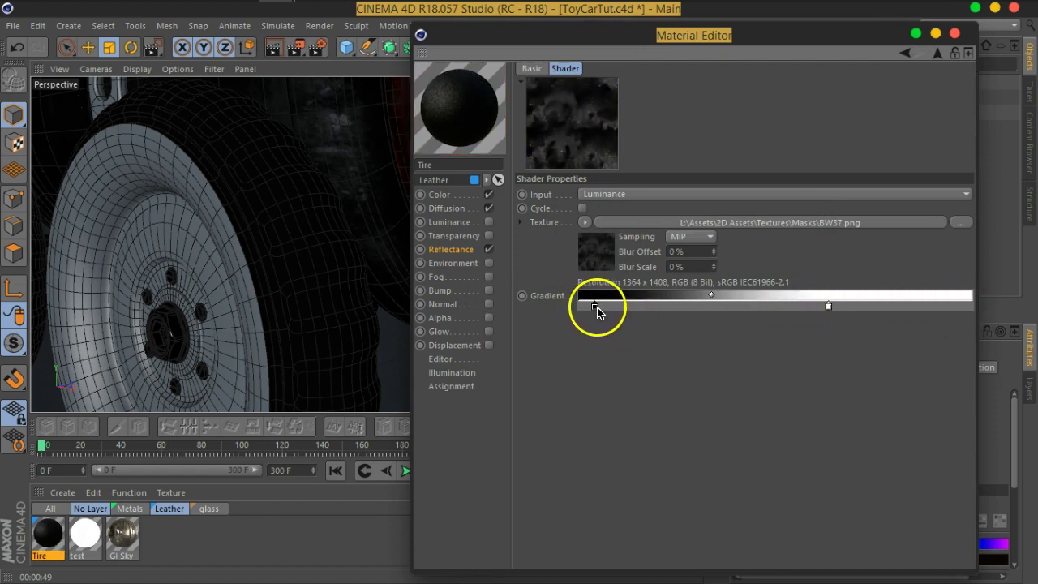
{"action": "left_click_drag", "start_coordinate": [828, 308], "coordinate": [727, 308]}
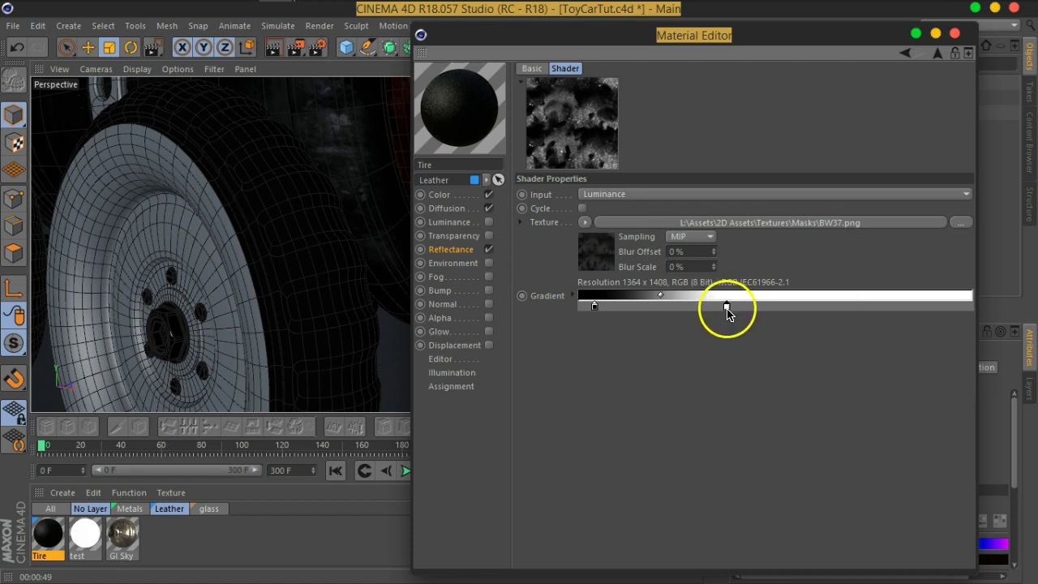
Set the Tire reflectance layer colour to light grey
{"action": "left_click", "coordinate": [937, 53]}
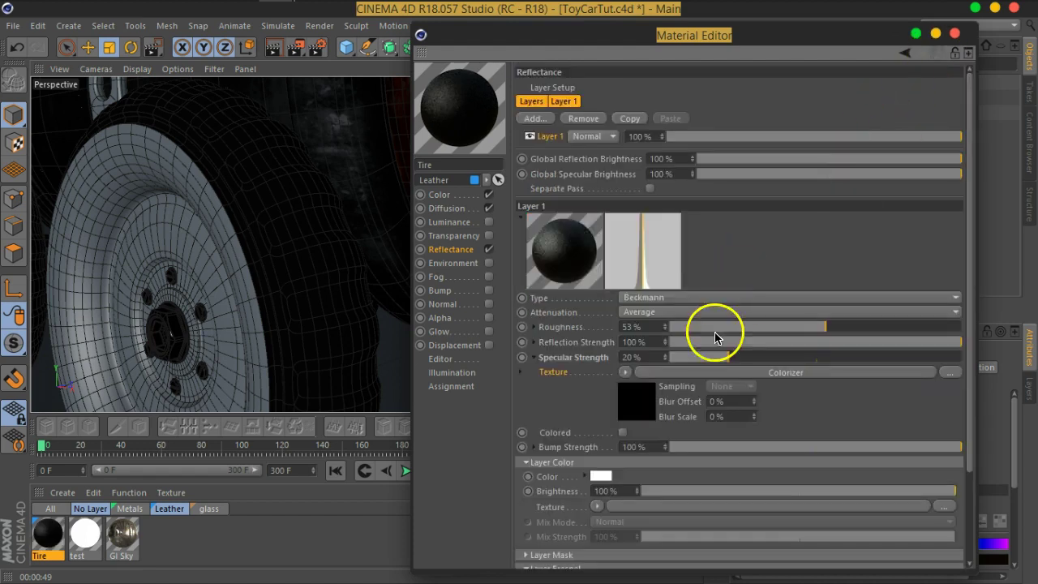
{"action": "scroll", "coordinate": [771, 430], "scroll_direction": "down", "scroll_amount": 1}
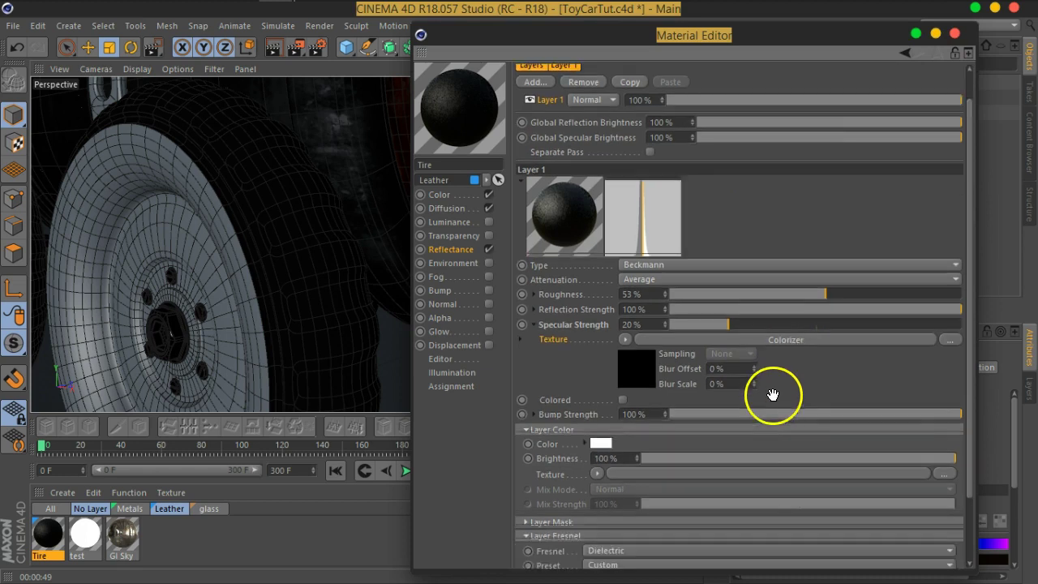
{"action": "scroll", "coordinate": [771, 398], "scroll_direction": "down", "scroll_amount": 1}
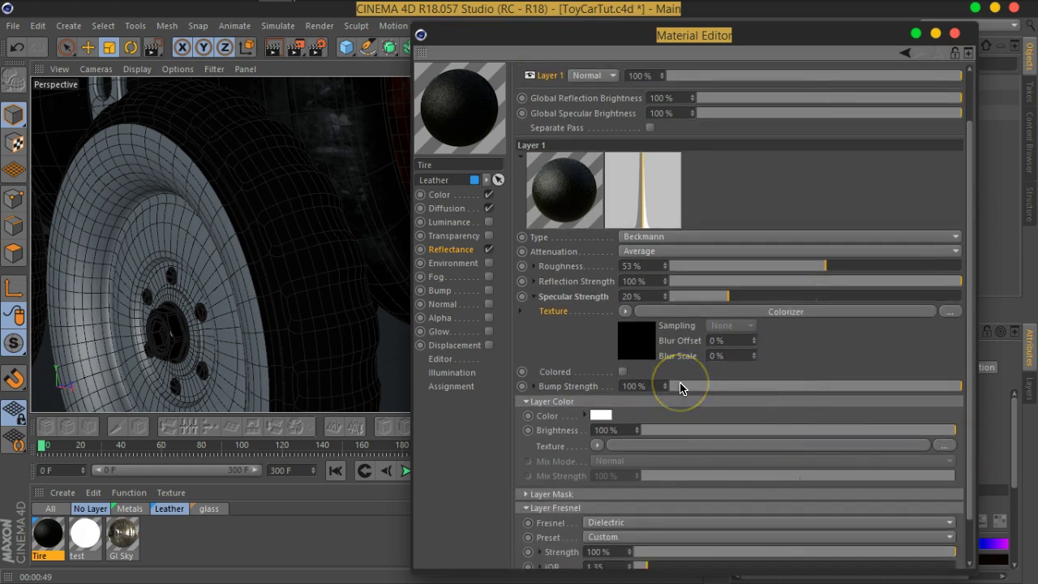
{"action": "left_click", "coordinate": [603, 422]}
{"action": "left_click_drag", "start_coordinate": [713, 447], "coordinate": [701, 447]}
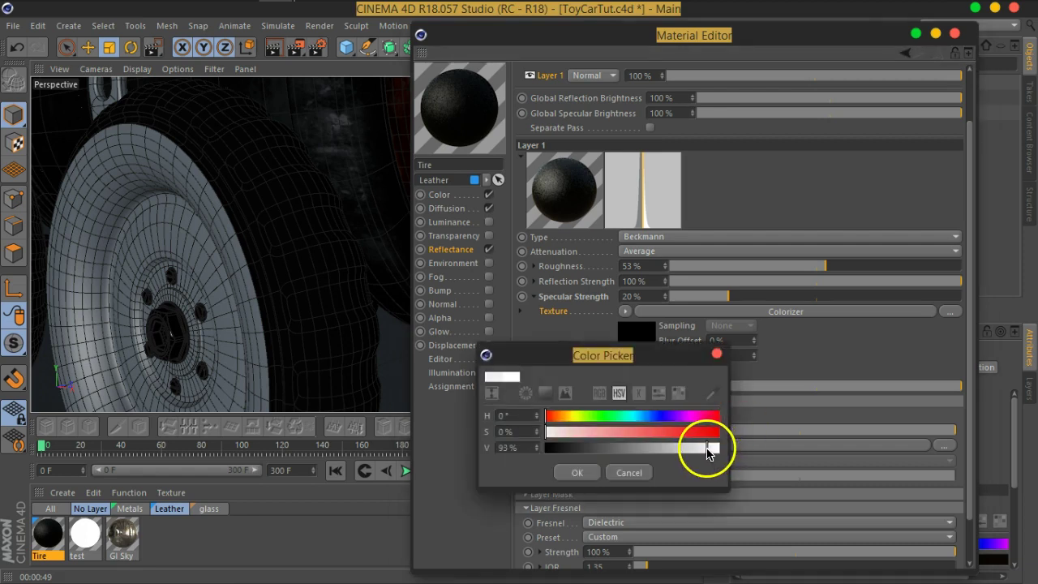
{"action": "left_click", "coordinate": [572, 472]}
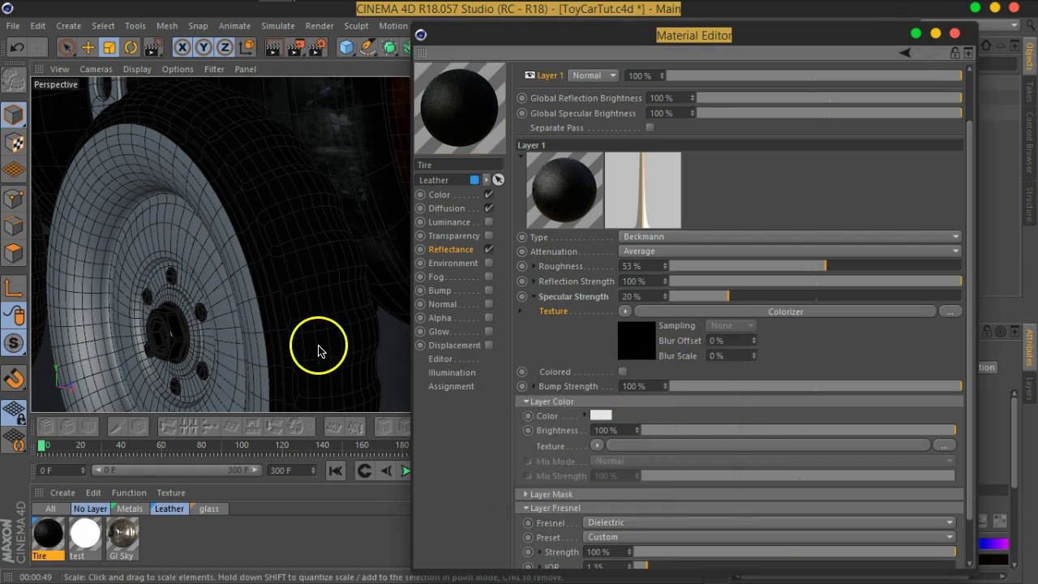
Raise the Diffusion texture mix strength to 80% and select the tire
{"action": "left_click_drag", "start_coordinate": [321, 308], "coordinate": [340, 327], "text": "alt"}
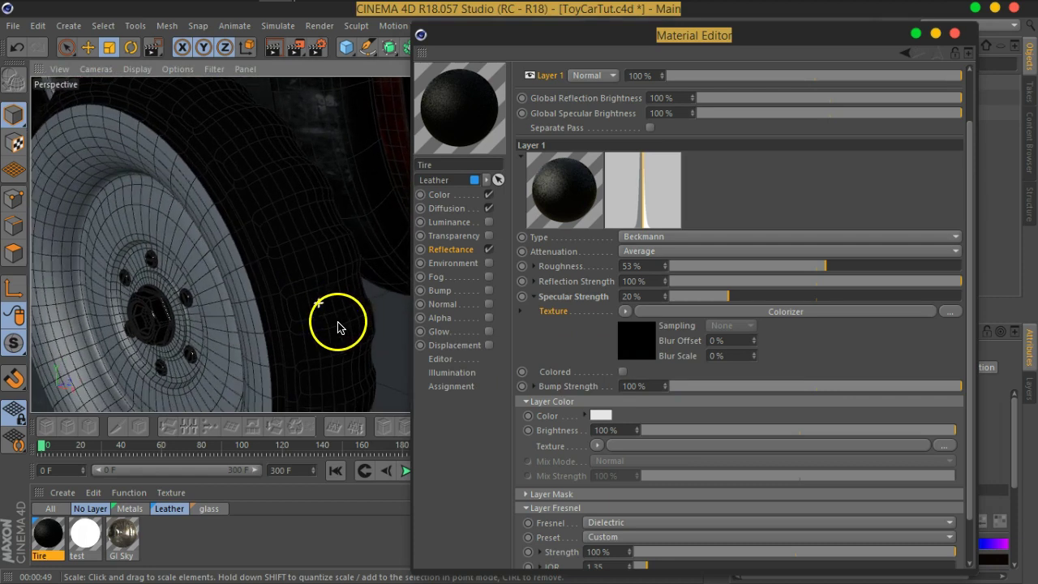
{"action": "left_click", "coordinate": [447, 208]}
{"action": "left_click_drag", "start_coordinate": [887, 235], "coordinate": [908, 239]}
{"action": "mouse_move", "coordinate": [297, 308]}
{"action": "left_mouse_down", "text": "alt"}
{"action": "mouse_move", "coordinate": [249, 304]}
{"action": "mouse_move", "coordinate": [316, 331]}
{"action": "mouse_move", "coordinate": [285, 300]}
{"action": "mouse_move", "coordinate": [382, 304]}
{"action": "mouse_move", "coordinate": [355, 320]}
{"action": "mouse_move", "coordinate": [248, 297]}
{"action": "mouse_move", "coordinate": [226, 262]}
{"action": "mouse_move", "coordinate": [240, 322]}
{"action": "mouse_move", "coordinate": [325, 285]}
{"action": "mouse_move", "coordinate": [299, 299]}
{"action": "mouse_move", "coordinate": [286, 261]}
{"action": "left_mouse_up", "text": "alt"}
{"action": "left_click", "coordinate": [248, 297]}
{"action": "left_click", "coordinate": [300, 50]}
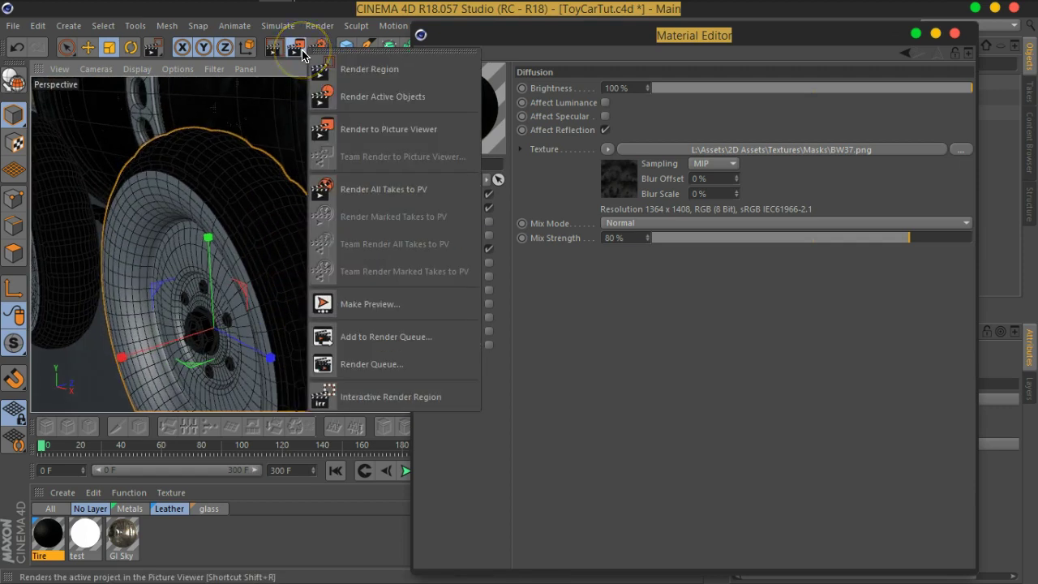
Render only the tire in the viewport to check it
{"action": "left_click", "coordinate": [388, 98]}
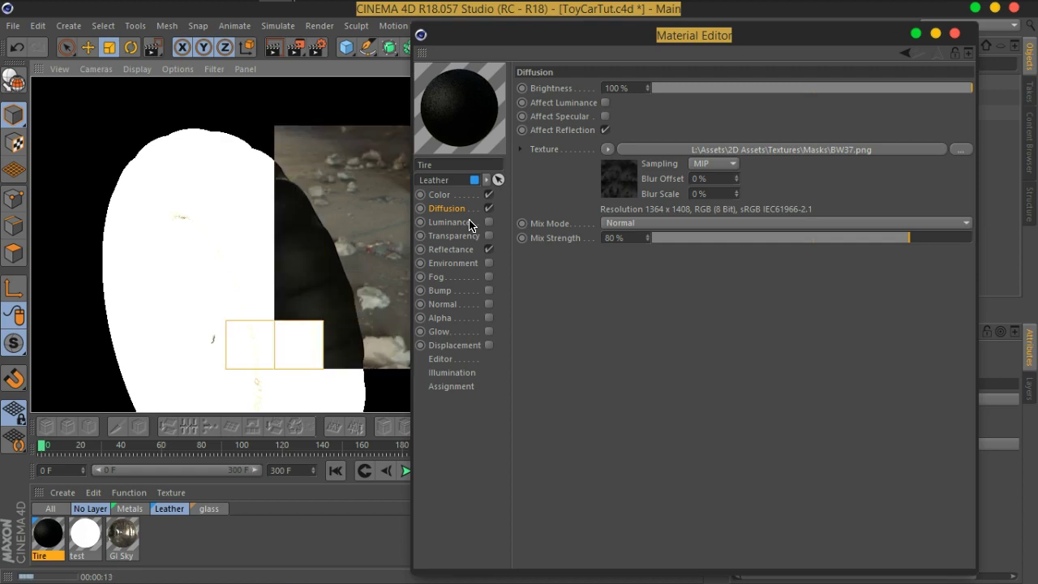
{"action": "left_click", "coordinate": [410, 305]}
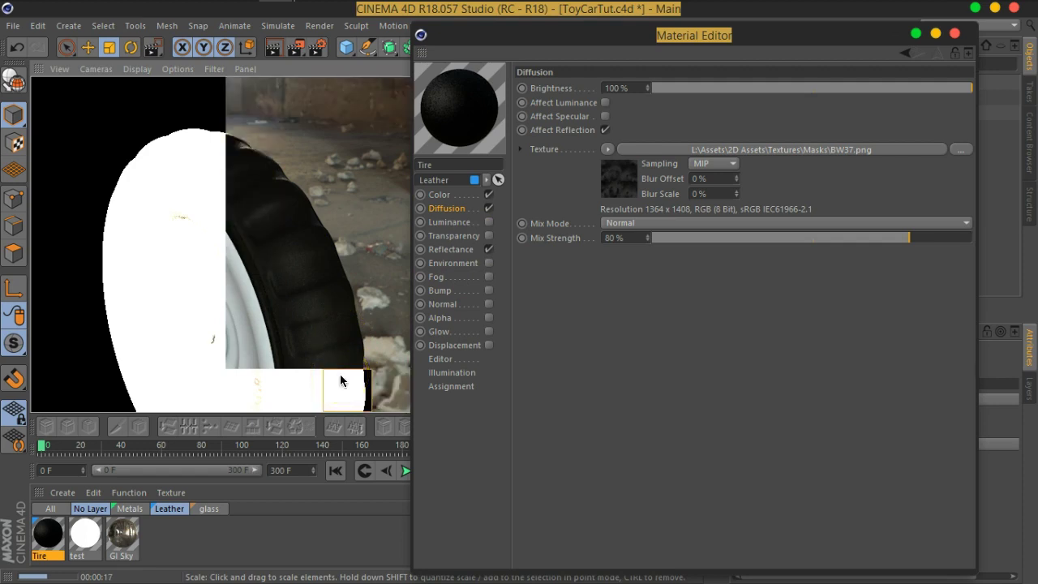
{"action": "left_click", "coordinate": [283, 239]}
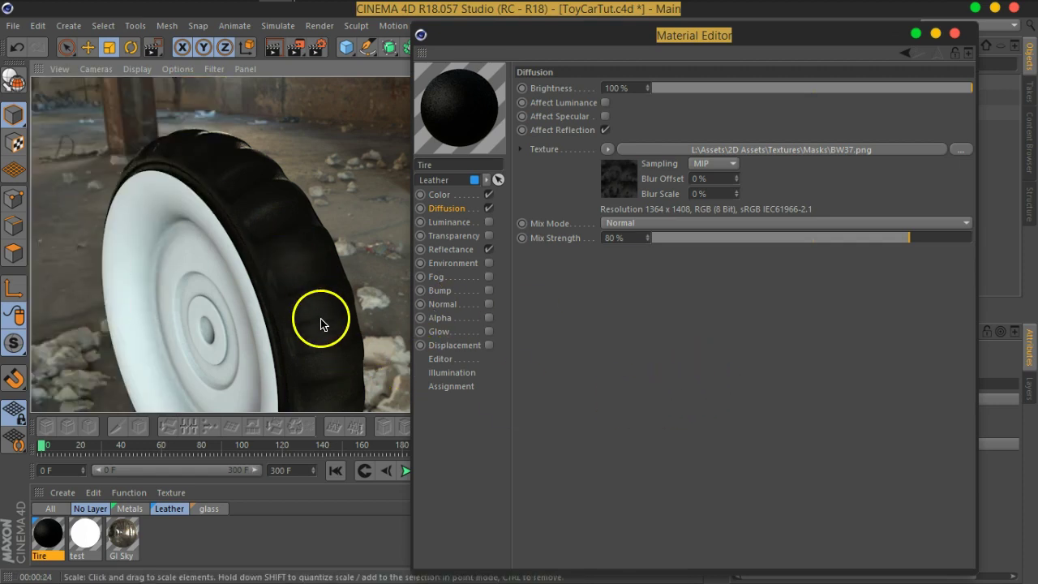
Raise reflectance roughness to 65% and enable the Bump channel with an image texture
{"action": "left_click", "coordinate": [455, 248]}
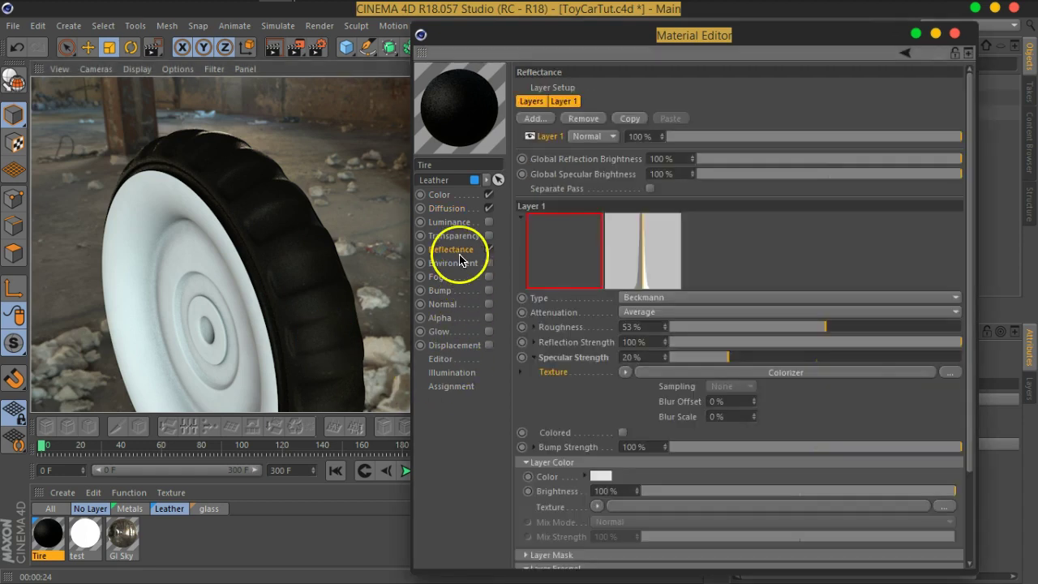
{"action": "left_click_drag", "start_coordinate": [825, 332], "coordinate": [860, 330]}
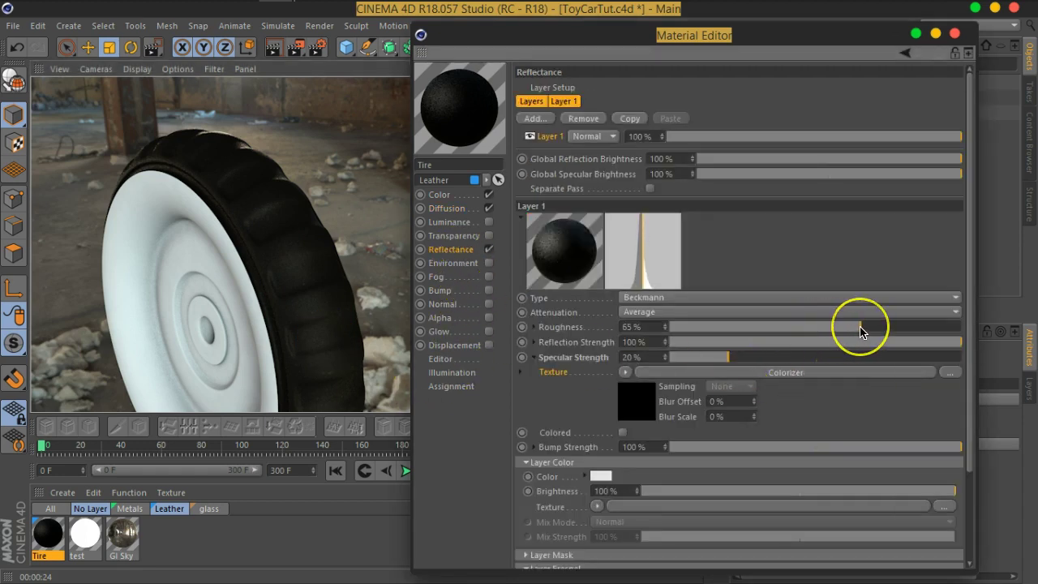
{"action": "left_click", "coordinate": [441, 289]}
{"action": "left_click", "coordinate": [489, 291]}
{"action": "left_click", "coordinate": [635, 152]}
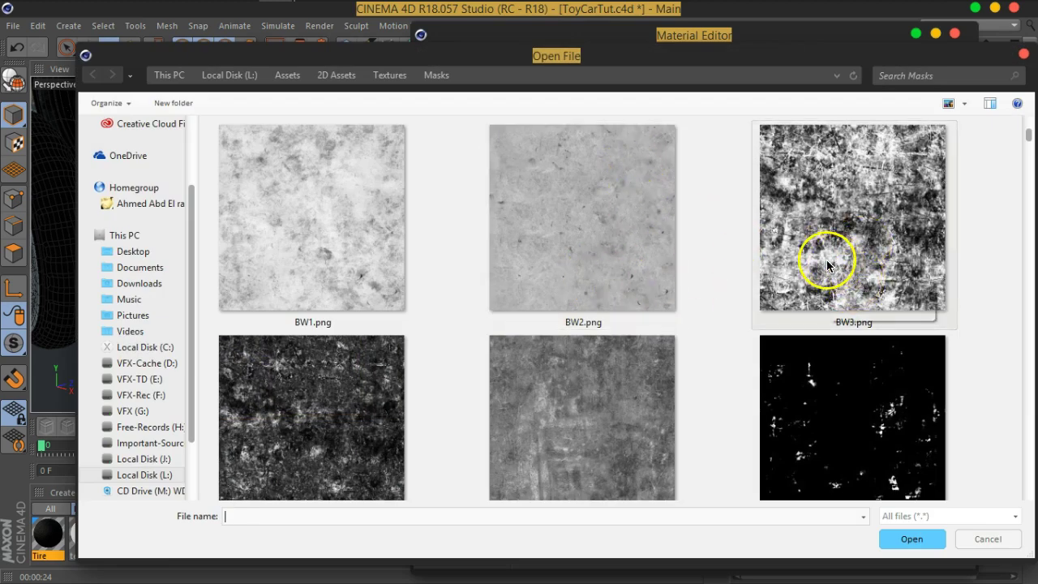
Search the 2D Assets folder for leather and open the Leather texture folder
{"action": "left_click", "coordinate": [905, 77]}
{"action": "left_click", "coordinate": [904, 110]}
{"action": "type", "text": "leather"}
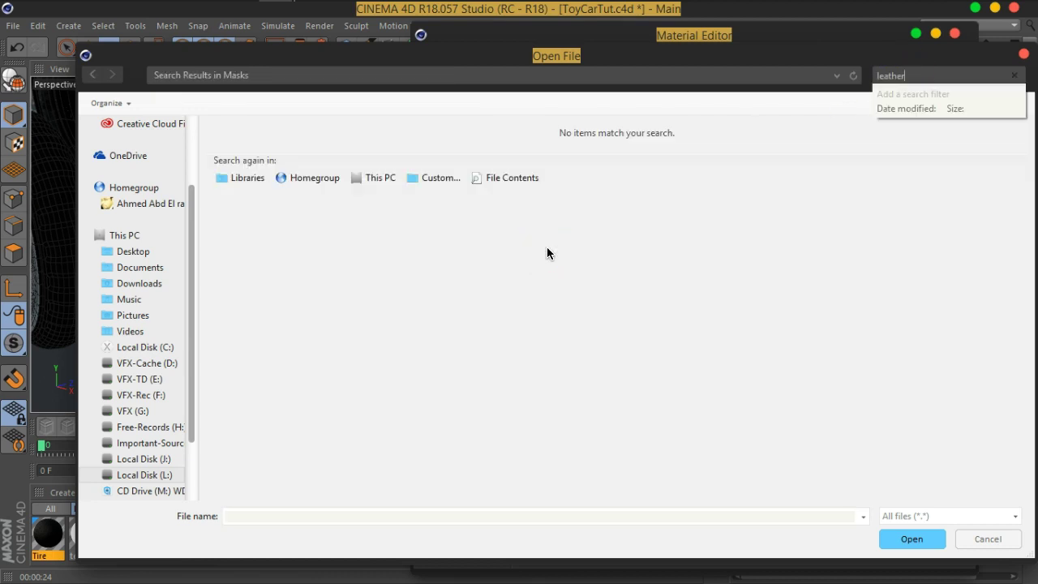
{"action": "left_click", "coordinate": [591, 144]}
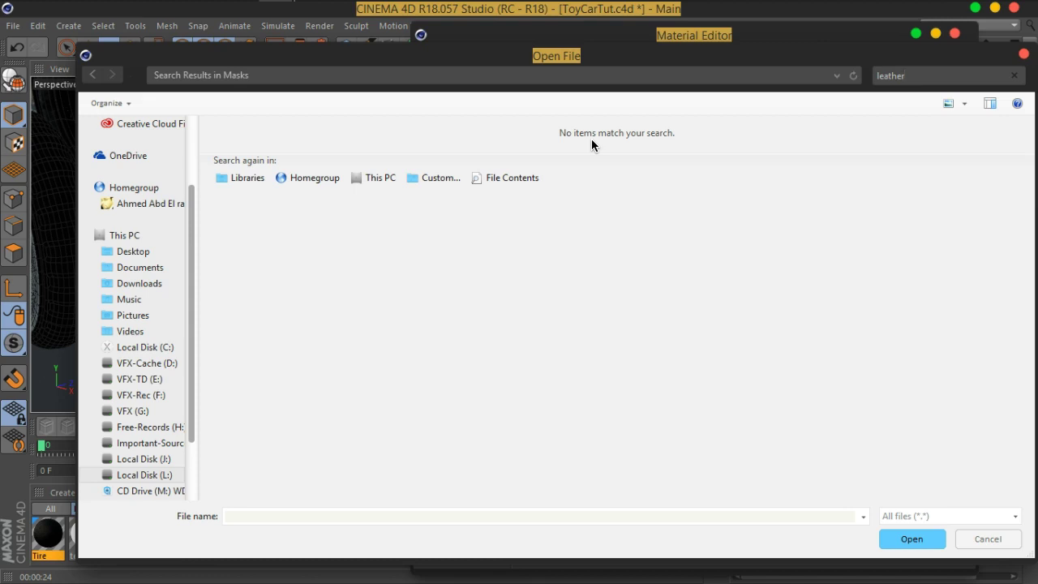
{"action": "left_click", "coordinate": [96, 77]}
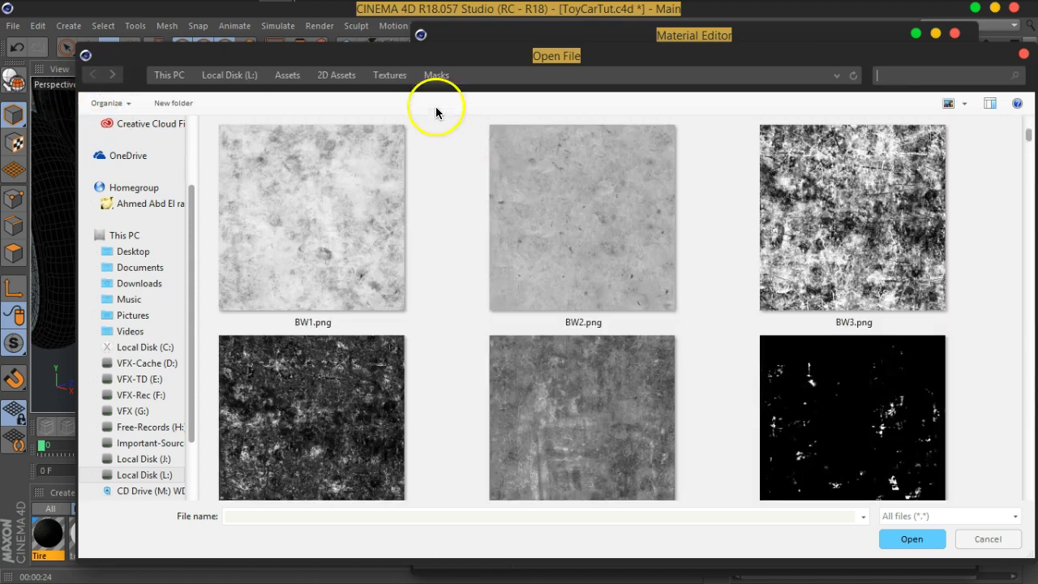
{"action": "left_click", "coordinate": [334, 75]}
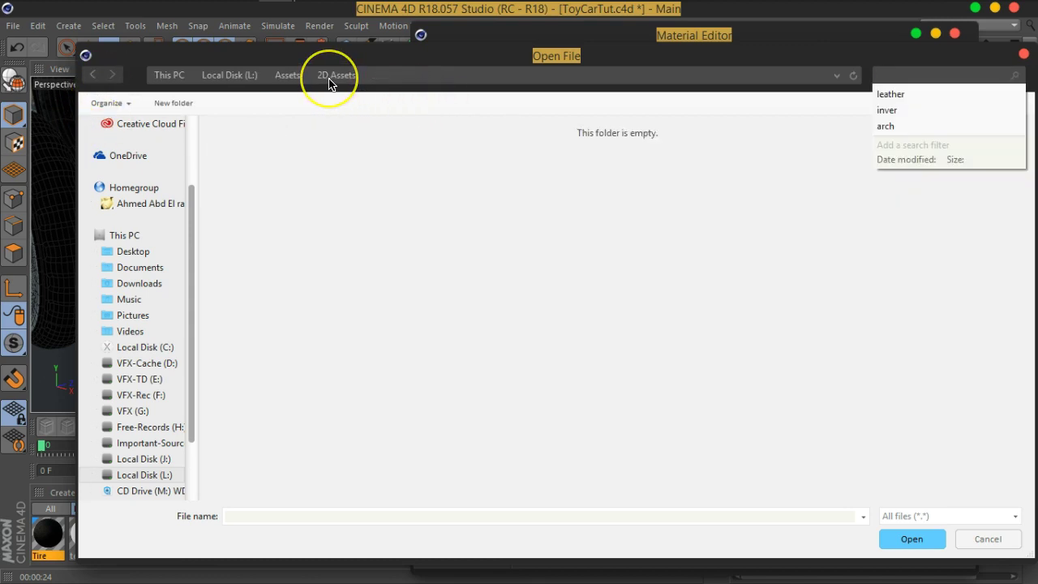
{"action": "left_click", "coordinate": [891, 94]}
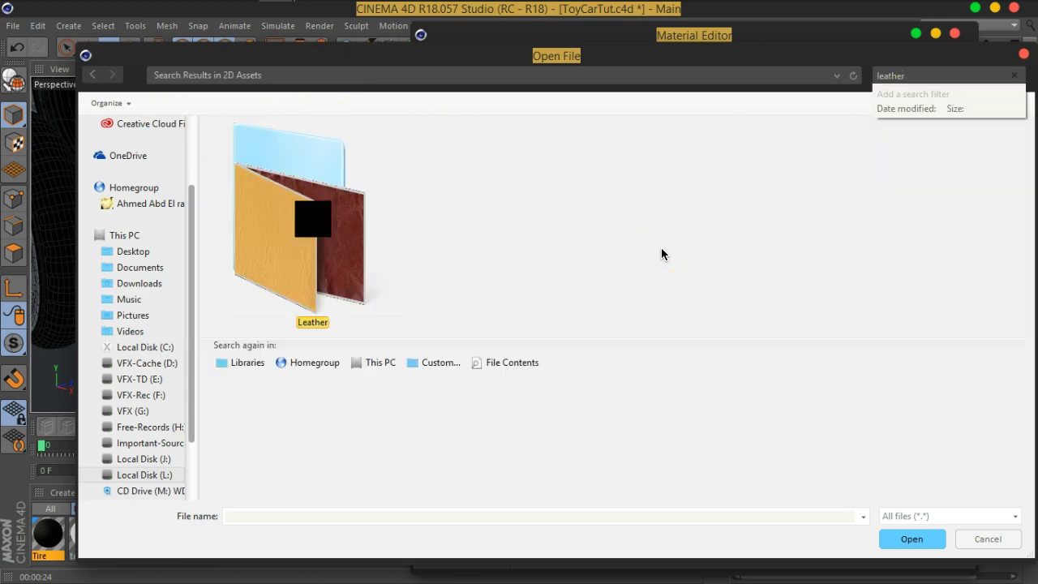
{"action": "double_click", "coordinate": [288, 215]}
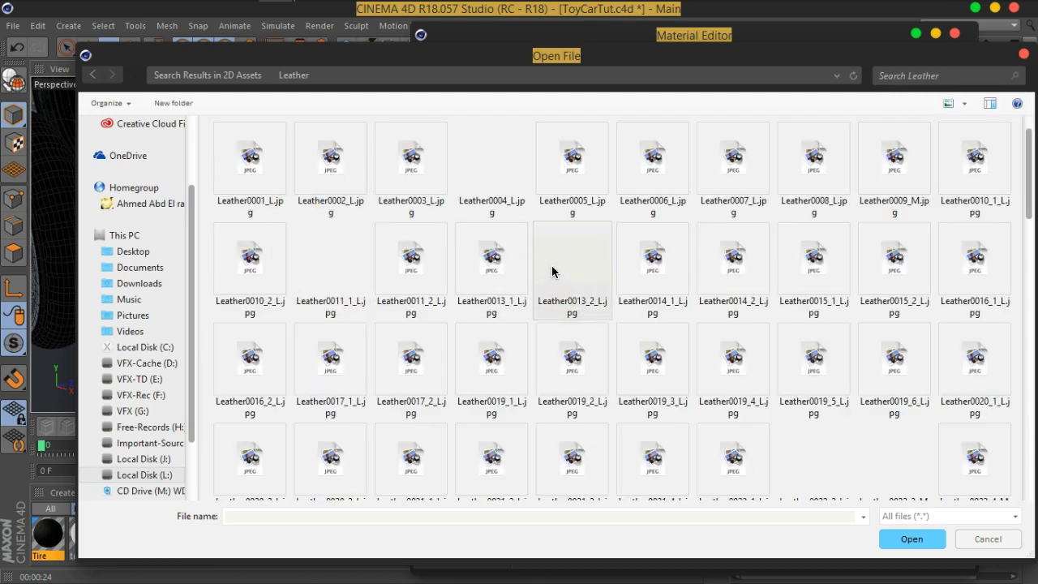
Browse the Leather folder and load Leather0074_2_L.jpg as the bump image
{"action": "scroll", "coordinate": [551, 272], "scroll_direction": "up", "scroll_amount": 2, "text": "ctrl"}
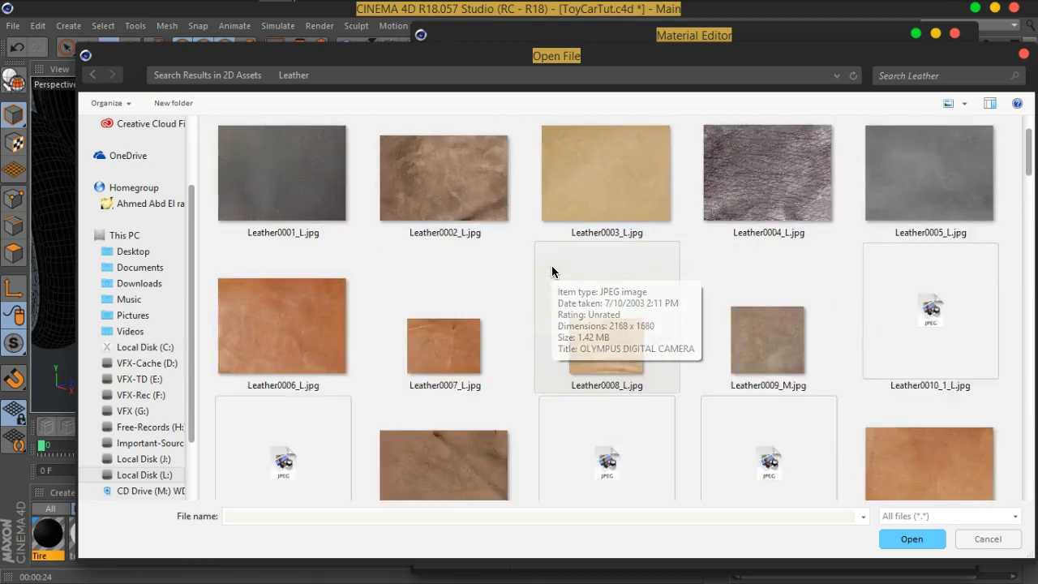
{"action": "scroll", "coordinate": [551, 271], "scroll_direction": "up", "scroll_amount": 2, "text": "ctrl"}
{"action": "scroll", "coordinate": [551, 271], "scroll_direction": "down", "scroll_amount": 1}
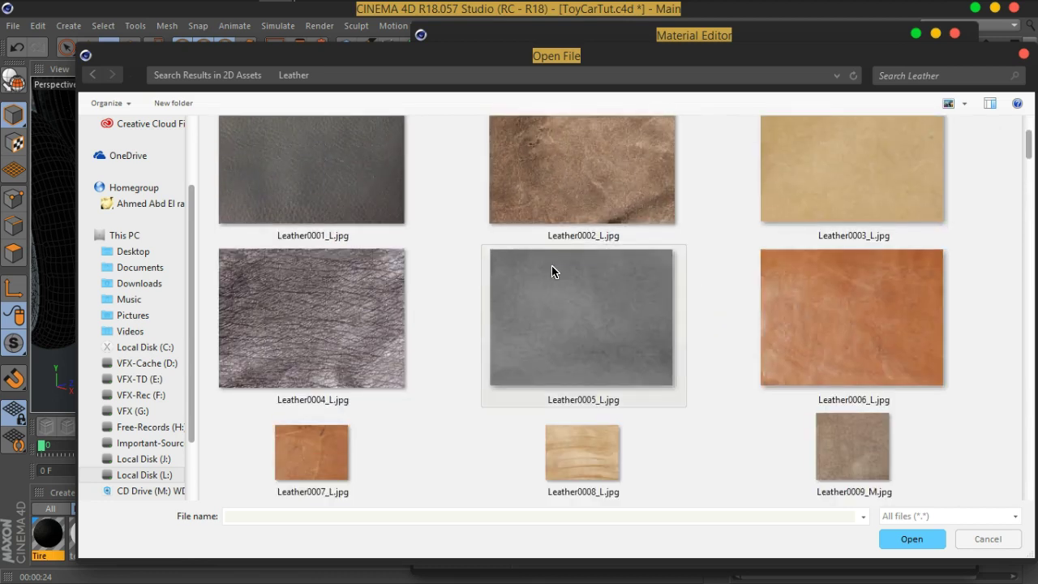
{"action": "scroll", "coordinate": [551, 272], "scroll_direction": "down", "scroll_amount": 3}
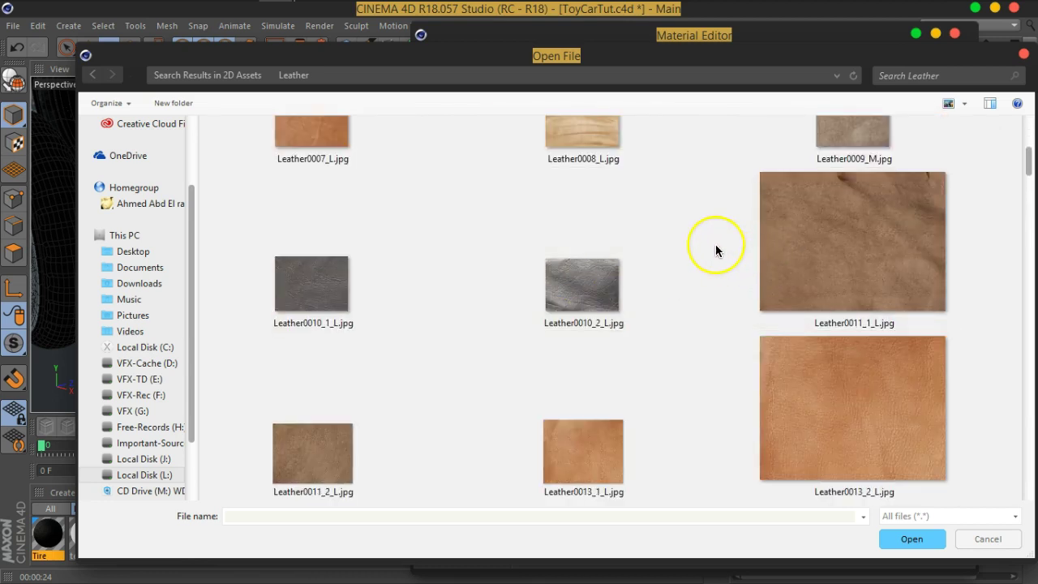
{"action": "scroll", "coordinate": [716, 250], "scroll_direction": "down", "scroll_amount": 1}
{"action": "scroll", "coordinate": [715, 251], "scroll_direction": "down", "scroll_amount": 3}
{"action": "scroll", "coordinate": [715, 250], "scroll_direction": "down", "scroll_amount": 3}
{"action": "scroll", "coordinate": [715, 250], "scroll_direction": "down", "scroll_amount": 3}
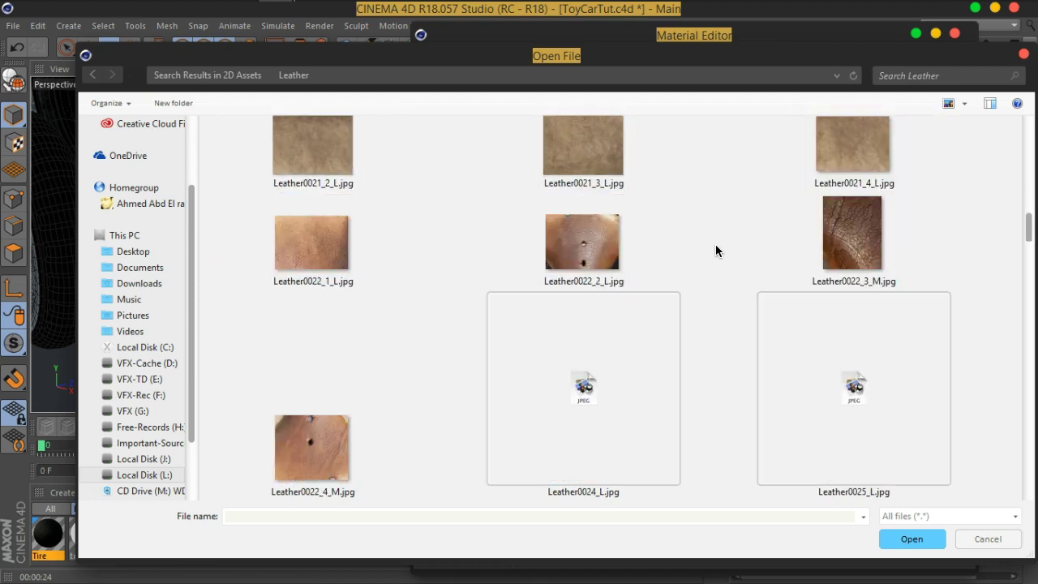
{"action": "scroll", "coordinate": [715, 251], "scroll_direction": "down", "scroll_amount": 2}
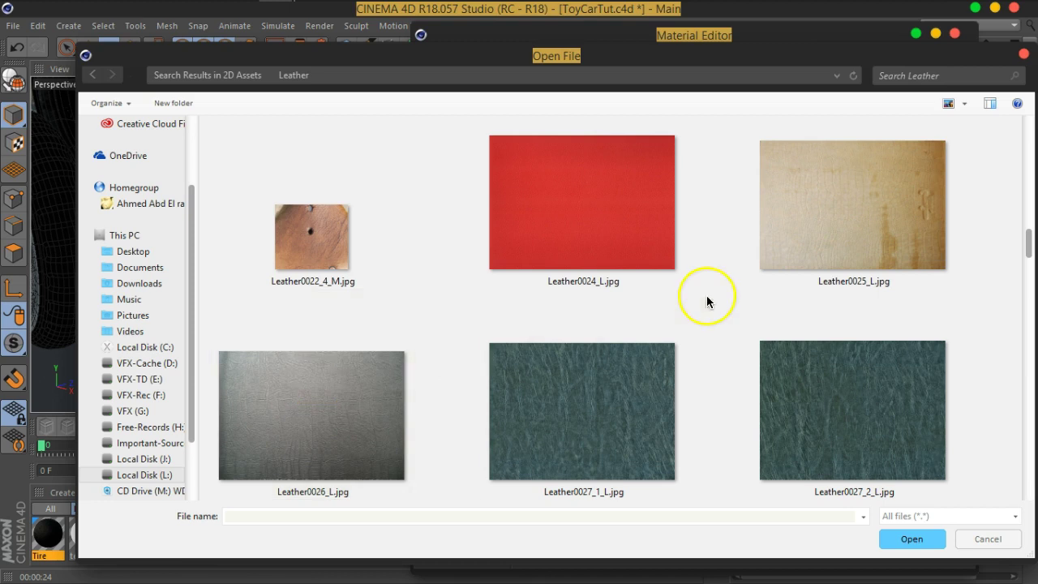
{"action": "scroll", "coordinate": [706, 297], "scroll_direction": "down", "scroll_amount": 2}
{"action": "scroll", "coordinate": [706, 301], "scroll_direction": "down", "scroll_amount": 2}
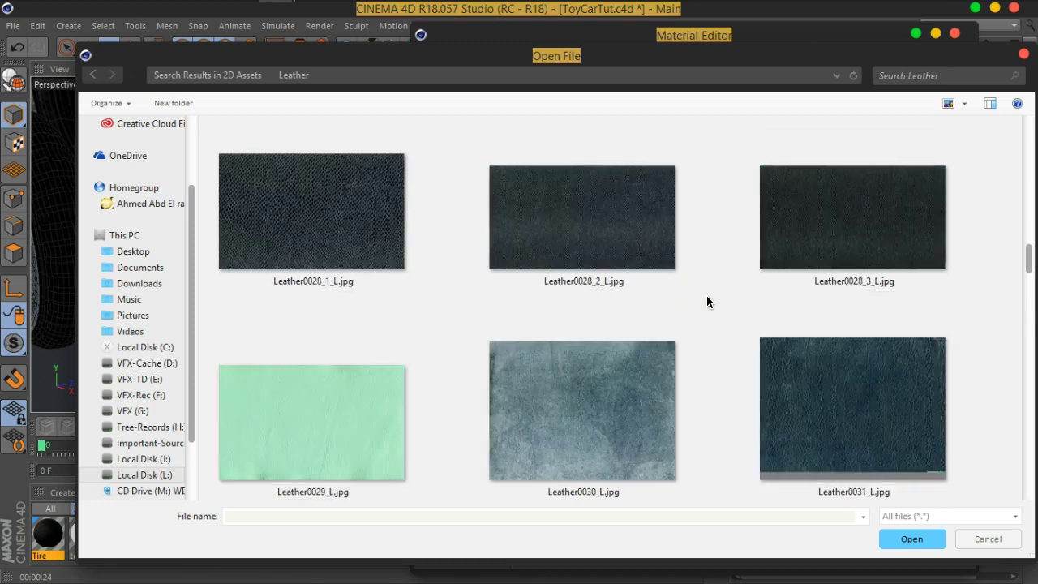
{"action": "left_click", "coordinate": [869, 250]}
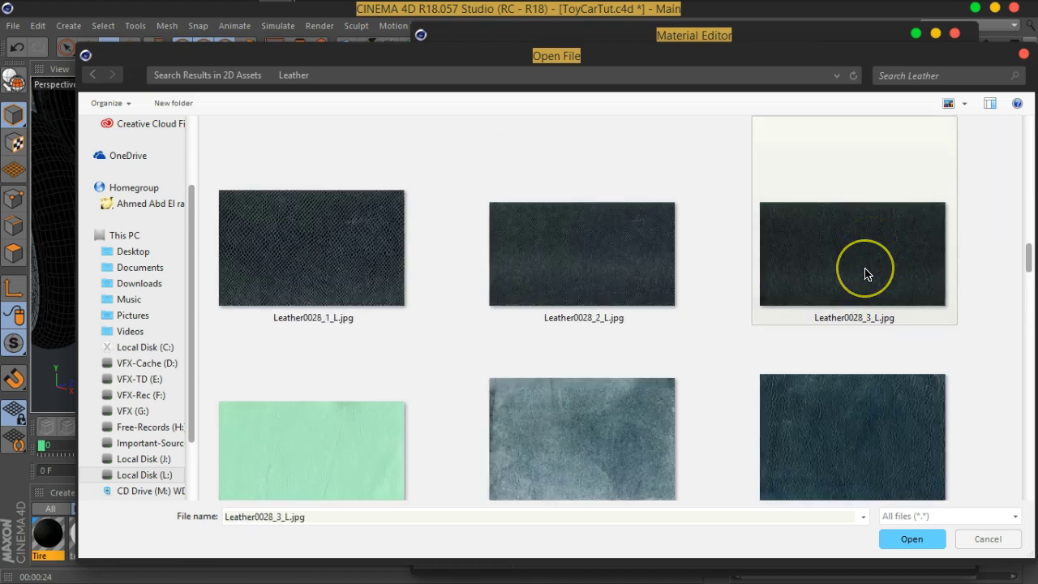
{"action": "scroll", "coordinate": [865, 273], "scroll_direction": "down", "scroll_amount": 5}
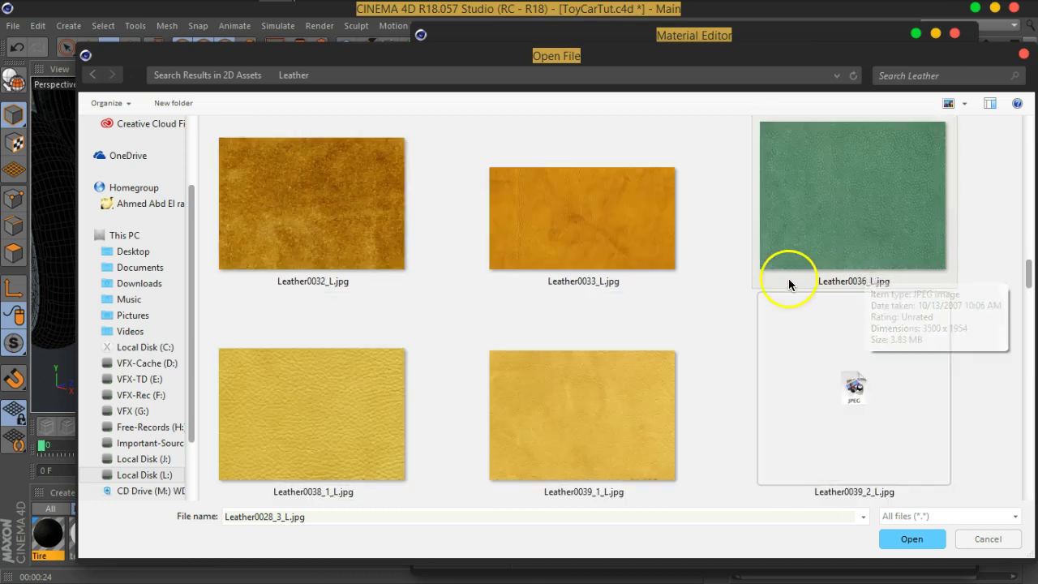
{"action": "scroll", "coordinate": [788, 278], "scroll_direction": "down", "scroll_amount": 5}
{"action": "scroll", "coordinate": [715, 274], "scroll_direction": "down", "scroll_amount": 3}
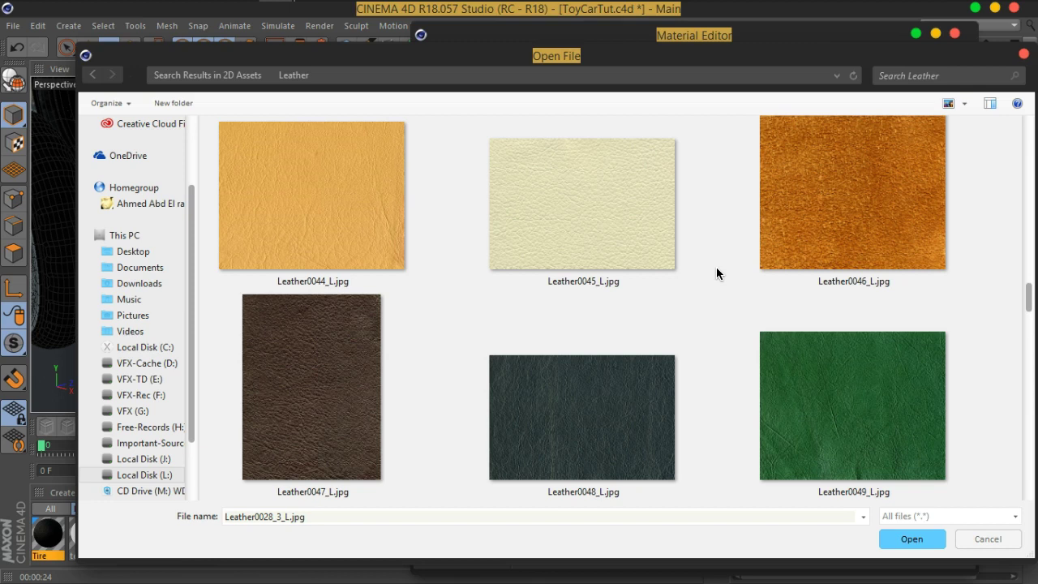
{"action": "scroll", "coordinate": [716, 273], "scroll_direction": "down", "scroll_amount": 3}
{"action": "scroll", "coordinate": [715, 274], "scroll_direction": "down", "scroll_amount": 3}
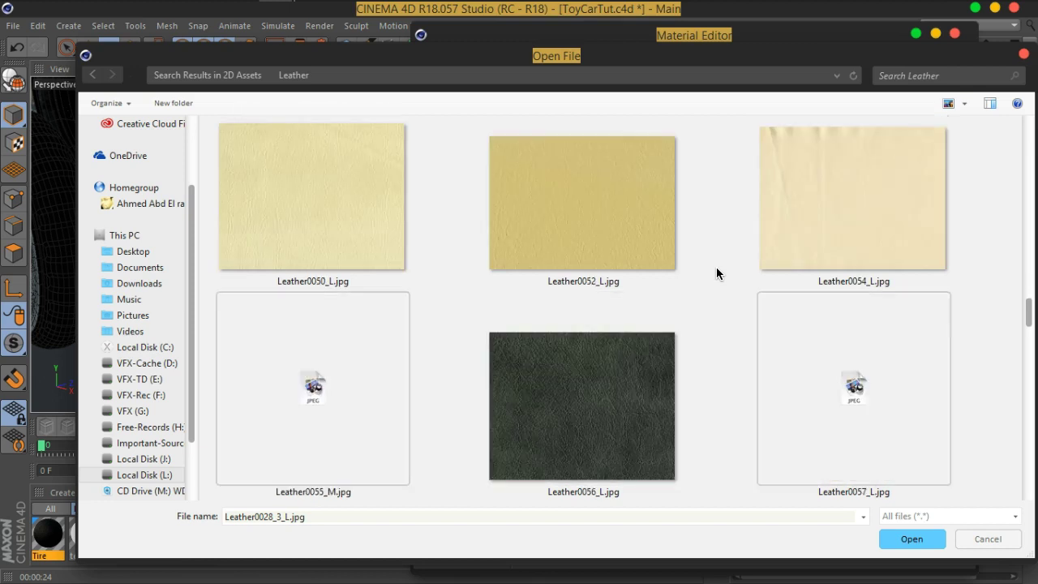
{"action": "scroll", "coordinate": [715, 273], "scroll_direction": "down", "scroll_amount": 3}
{"action": "scroll", "coordinate": [715, 273], "scroll_direction": "down", "scroll_amount": 3}
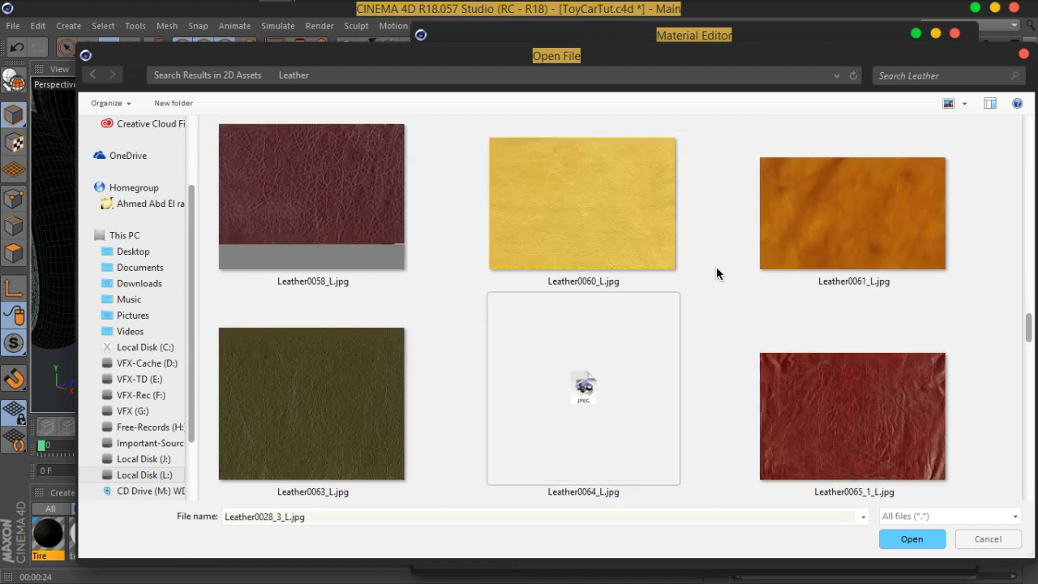
{"action": "scroll", "coordinate": [716, 273], "scroll_direction": "down", "scroll_amount": 6}
{"action": "scroll", "coordinate": [716, 273], "scroll_direction": "down", "scroll_amount": 3}
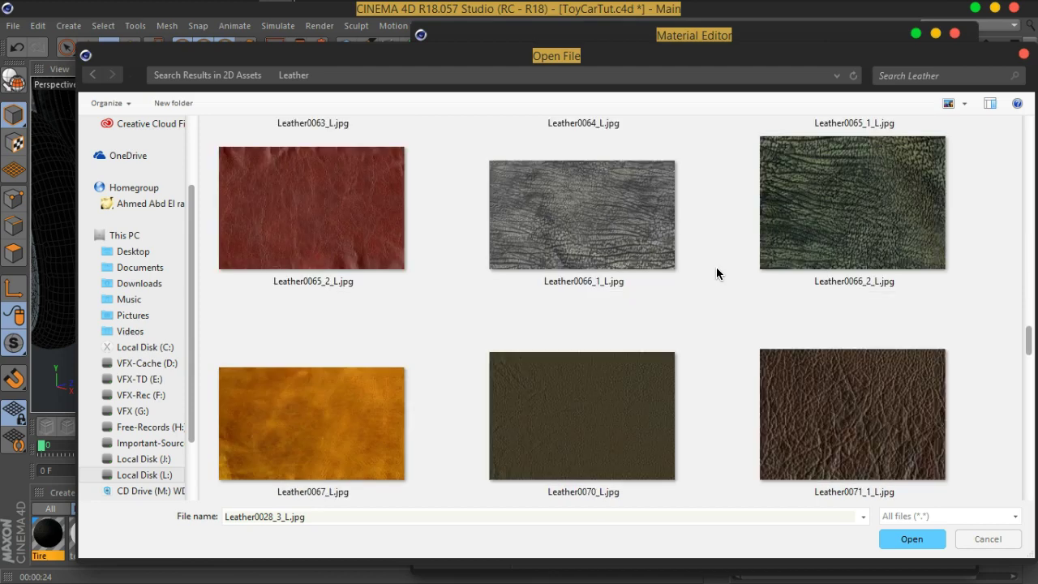
{"action": "scroll", "coordinate": [715, 274], "scroll_direction": "down", "scroll_amount": 3}
{"action": "scroll", "coordinate": [716, 273], "scroll_direction": "down", "scroll_amount": 3}
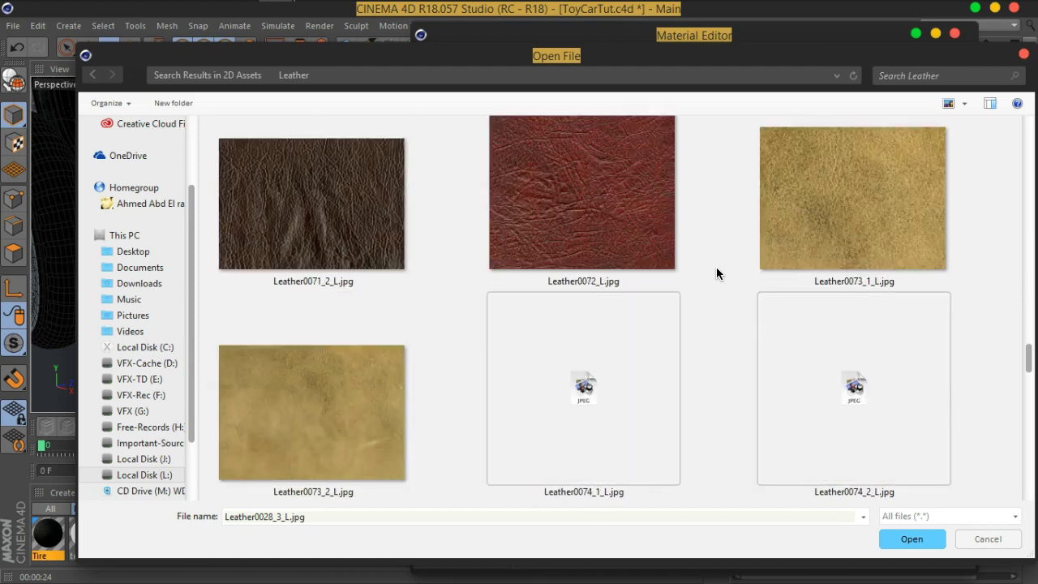
{"action": "scroll", "coordinate": [716, 273], "scroll_direction": "down", "scroll_amount": 3}
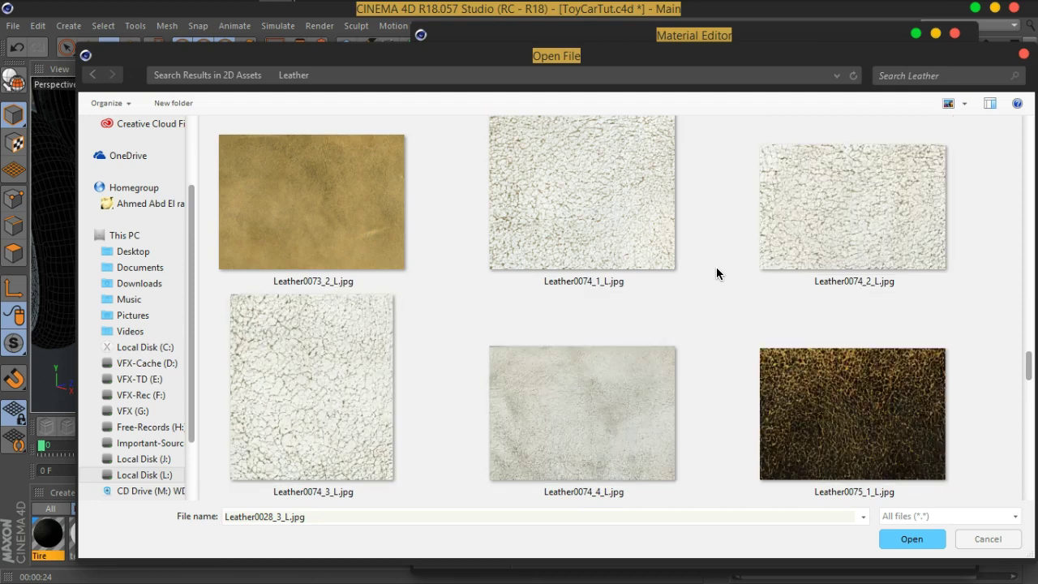
{"action": "left_click", "coordinate": [788, 225]}
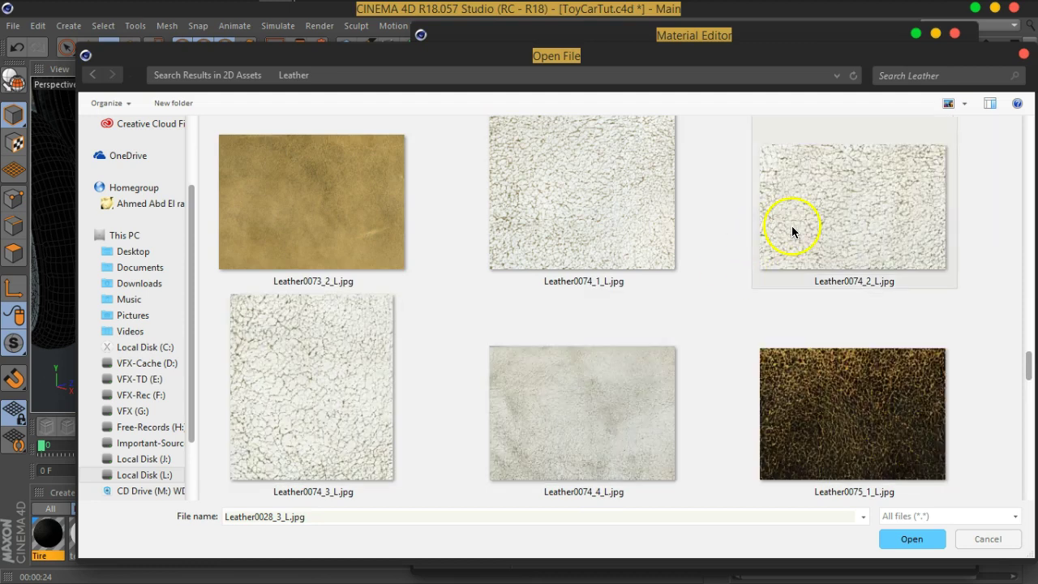
{"action": "double_click", "coordinate": [815, 228]}
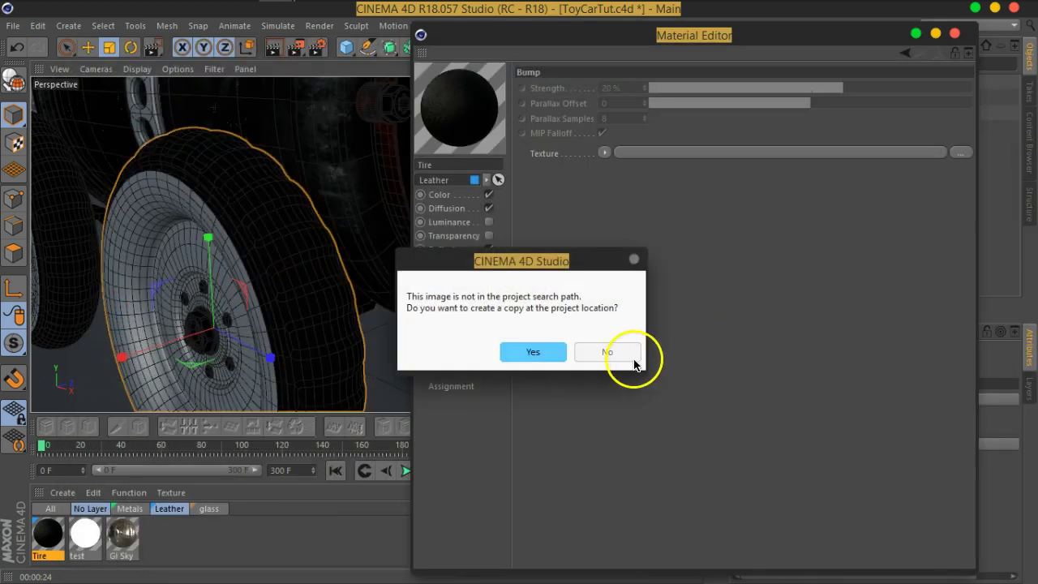
Keep the leather image uncopied, open the Tire preview in a window, and set bump strength to 29%
{"action": "left_click", "coordinate": [624, 353]}
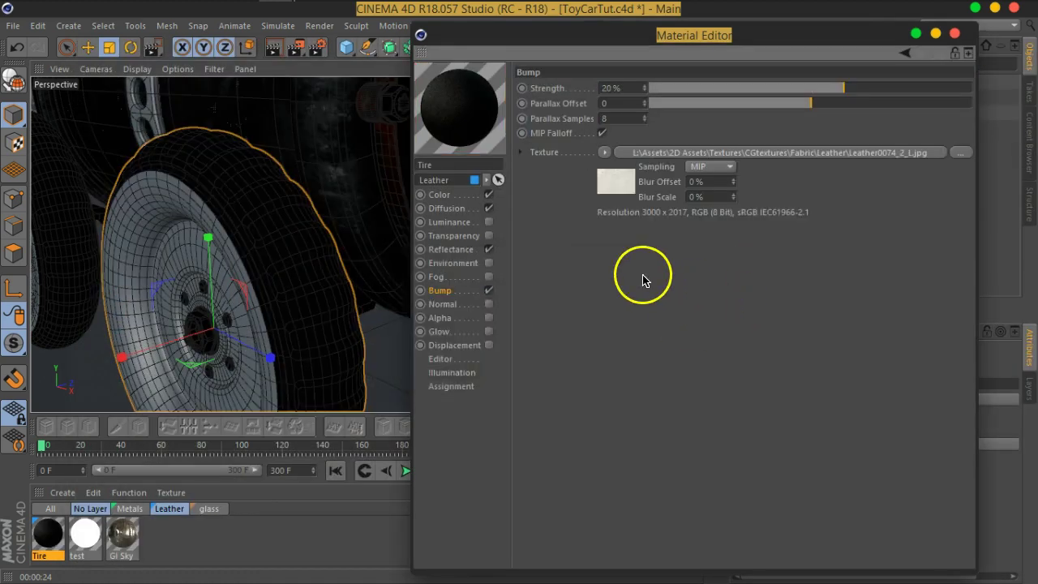
{"action": "right_click", "coordinate": [466, 101]}
{"action": "left_click", "coordinate": [509, 34]}
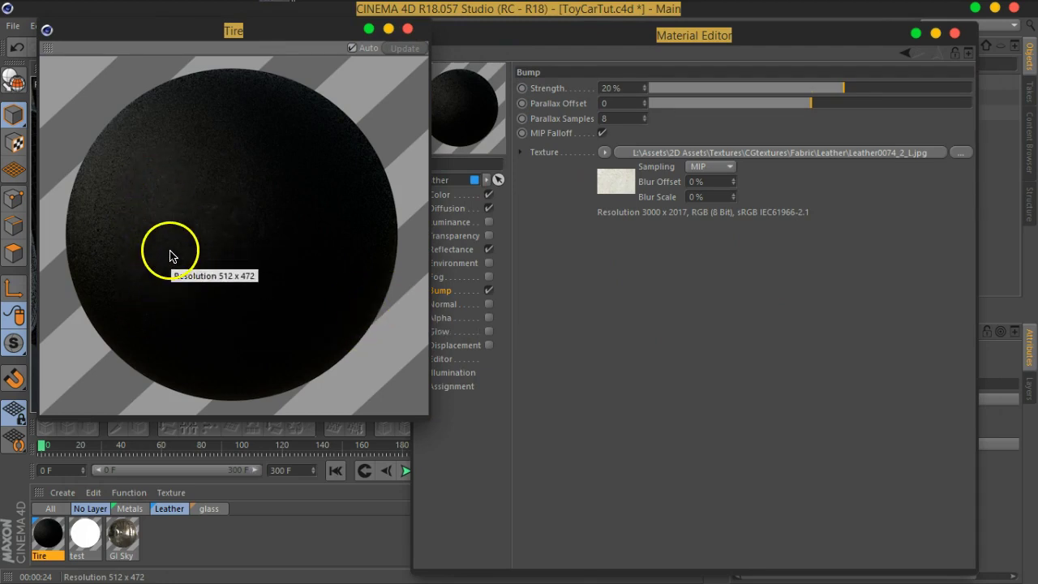
{"action": "left_click_drag", "start_coordinate": [846, 89], "coordinate": [850, 90]}
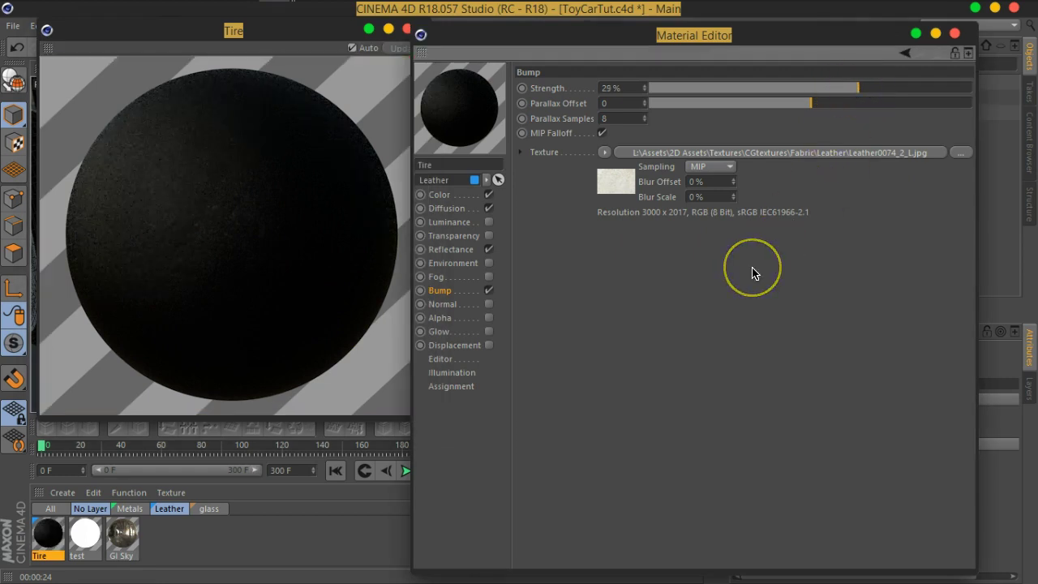
Wrap the leather bump image in a Layer shader and add a Noise layer above it
{"action": "left_click", "coordinate": [604, 152]}
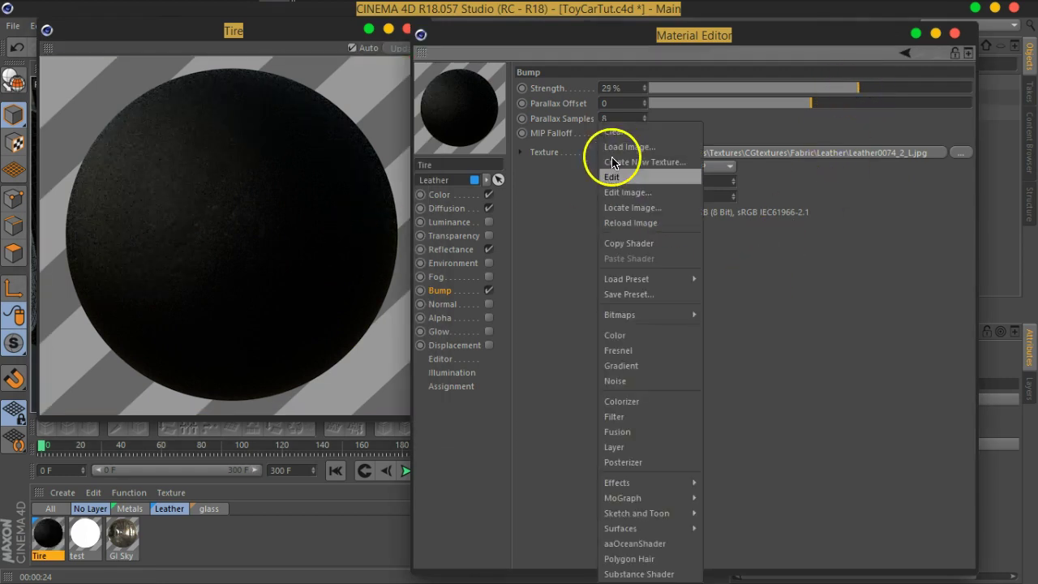
{"action": "left_click", "coordinate": [624, 446]}
{"action": "left_click", "coordinate": [593, 209]}
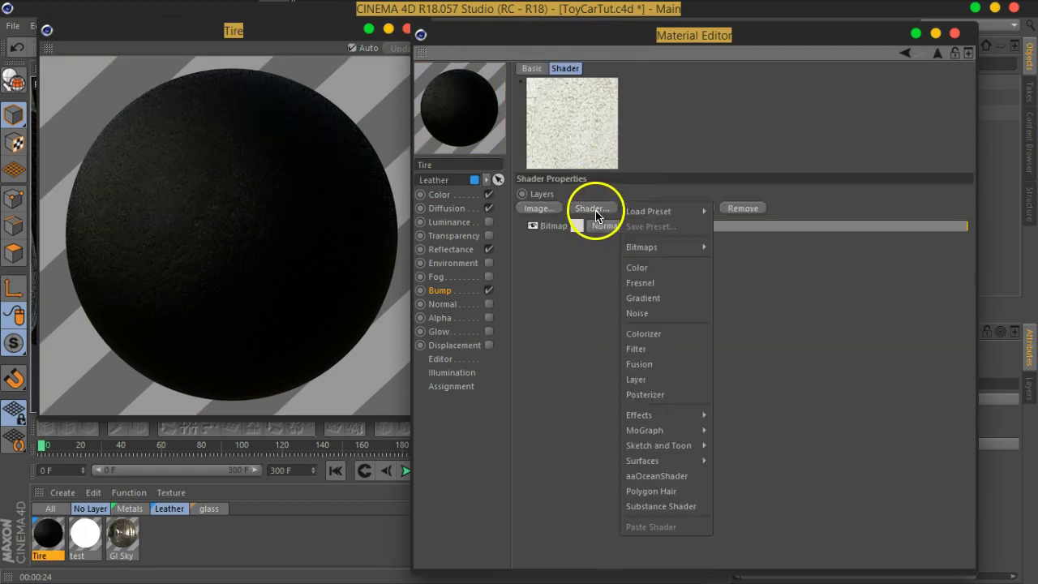
{"action": "left_click", "coordinate": [638, 313]}
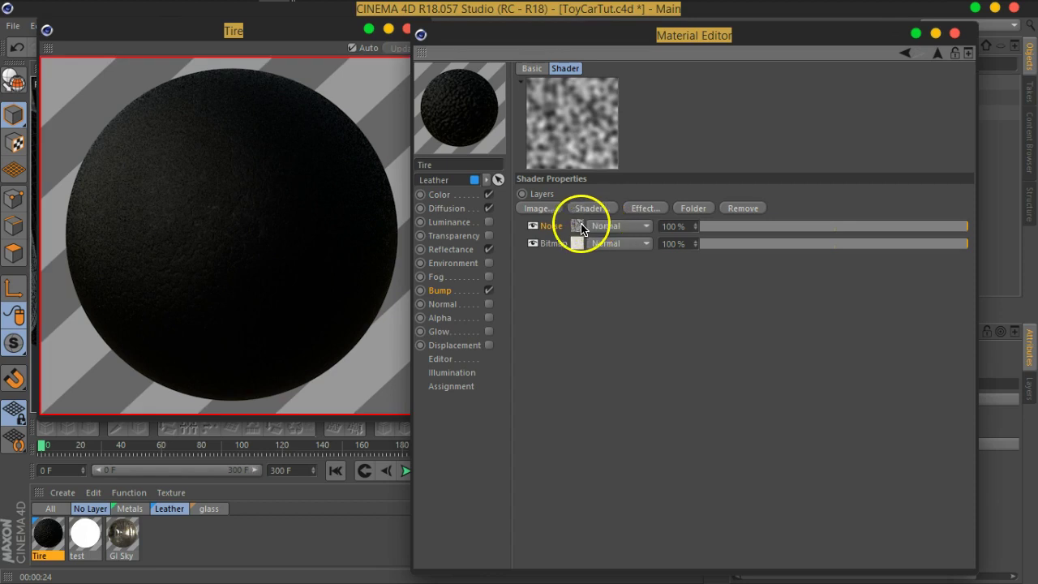
Set the Noise layer to Naki noise with Global Scale 50%
{"action": "left_click", "coordinate": [577, 227]}
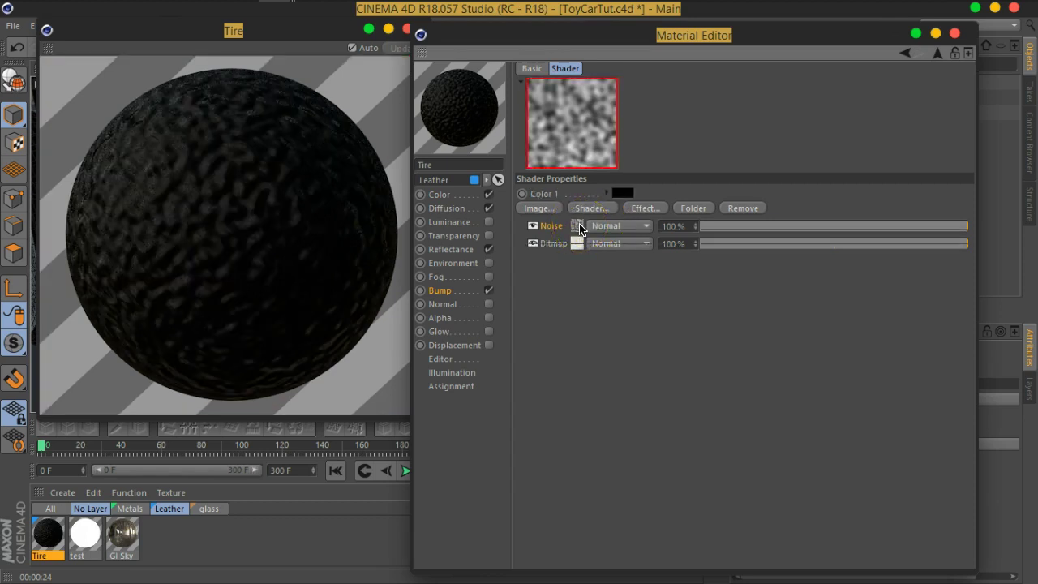
{"action": "left_click", "coordinate": [663, 238]}
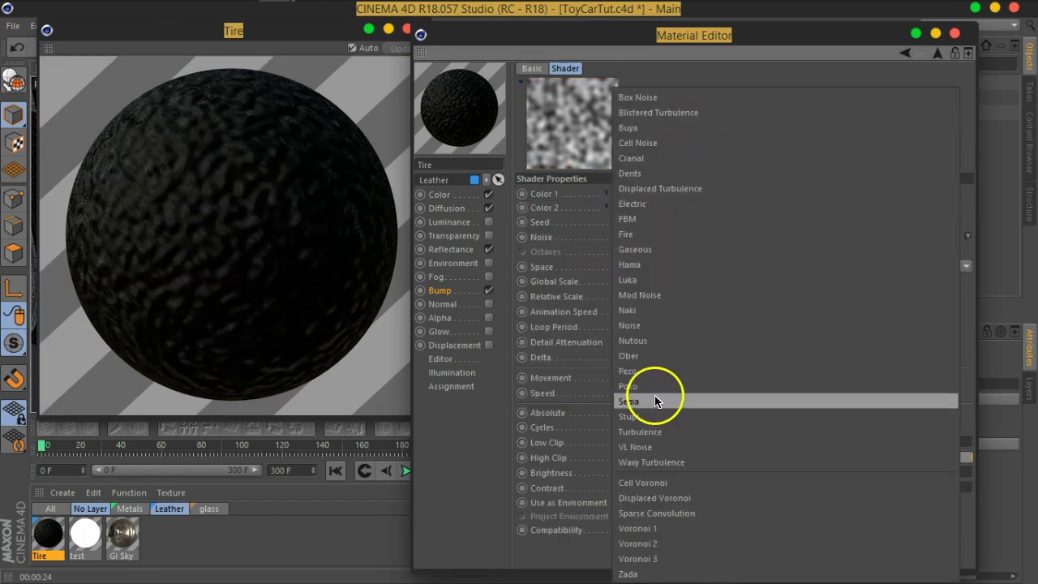
{"action": "left_click", "coordinate": [650, 311]}
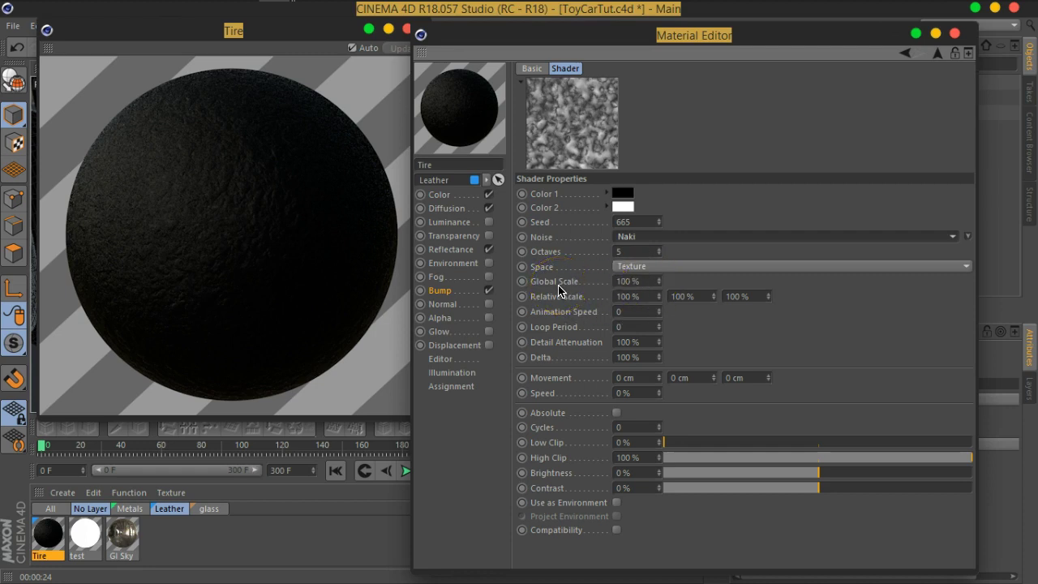
{"action": "left_click", "coordinate": [653, 281]}
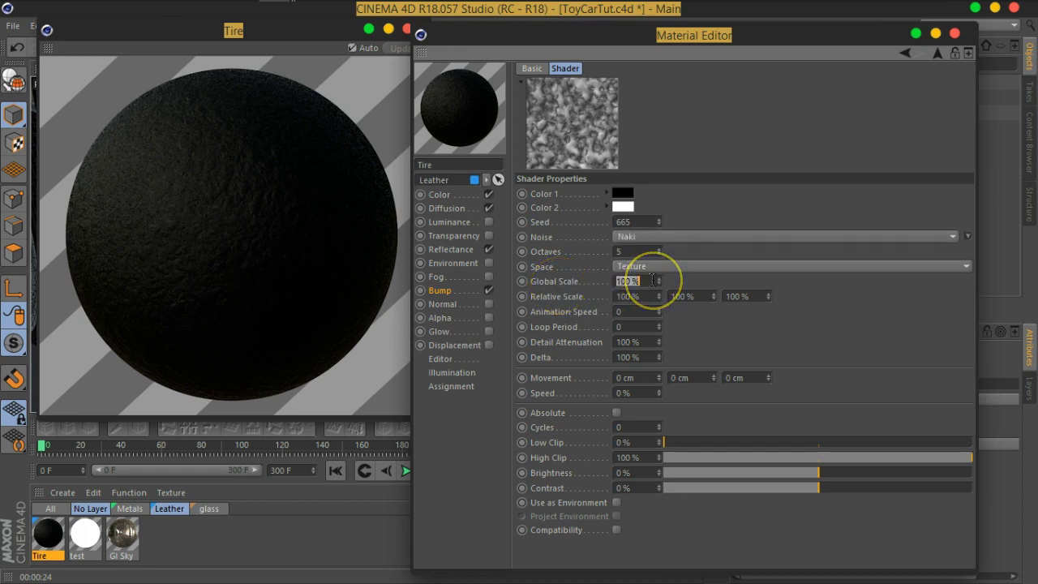
{"action": "type", "text": "50"}
{"action": "key", "text": "Return"}
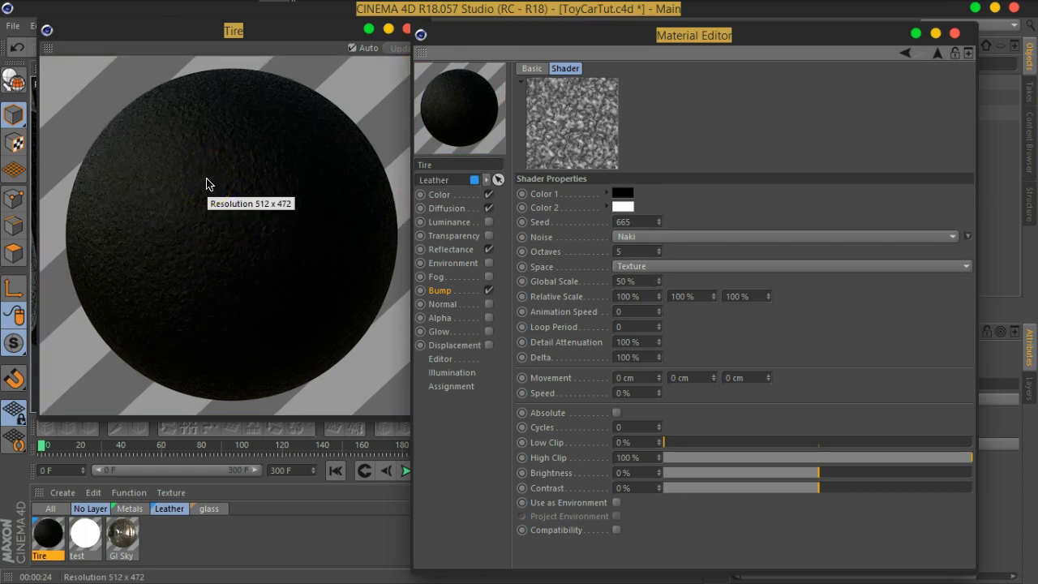
Try Overlay blending for the Noise layer, toggling it off to compare
{"action": "left_click", "coordinate": [937, 57]}
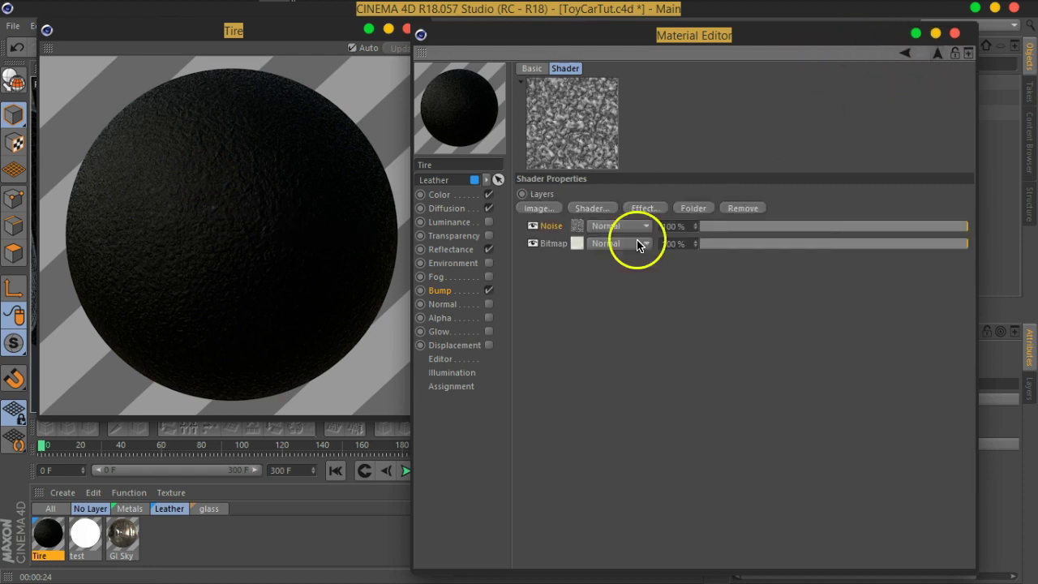
{"action": "left_click", "coordinate": [618, 226]}
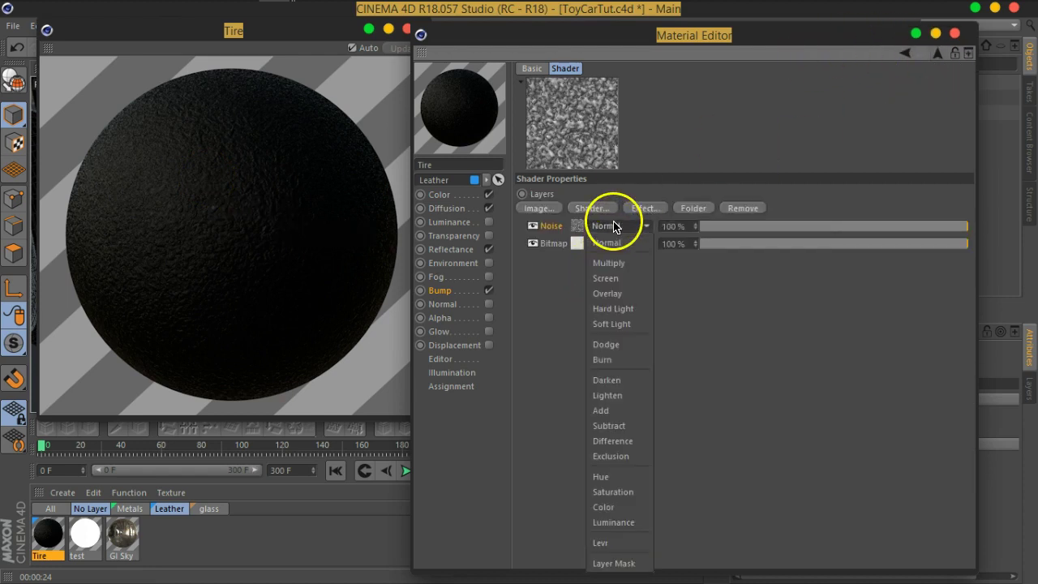
{"action": "left_click", "coordinate": [618, 293]}
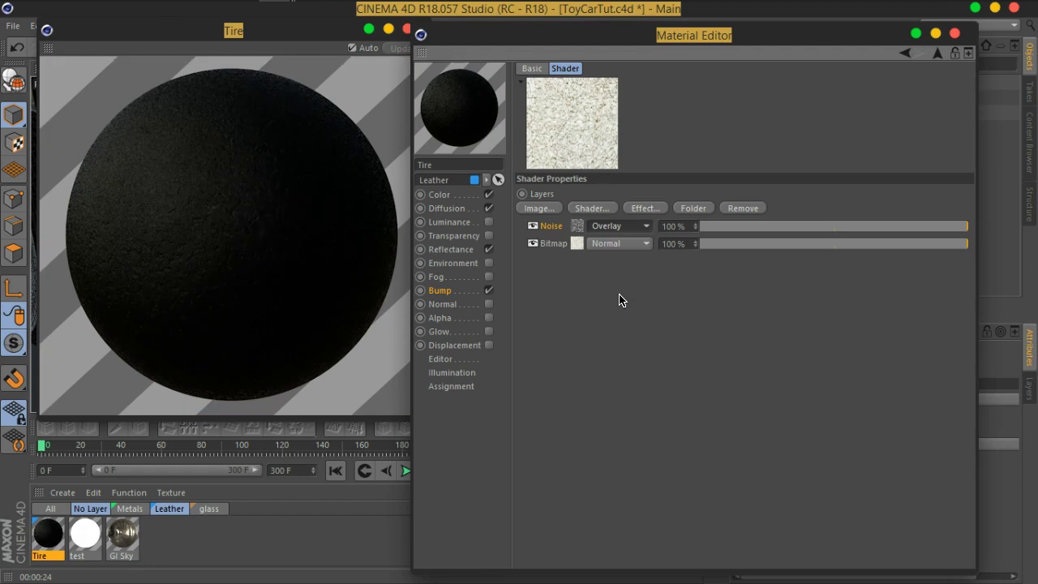
{"action": "scroll", "coordinate": [621, 227], "scroll_direction": "down", "scroll_amount": 1}
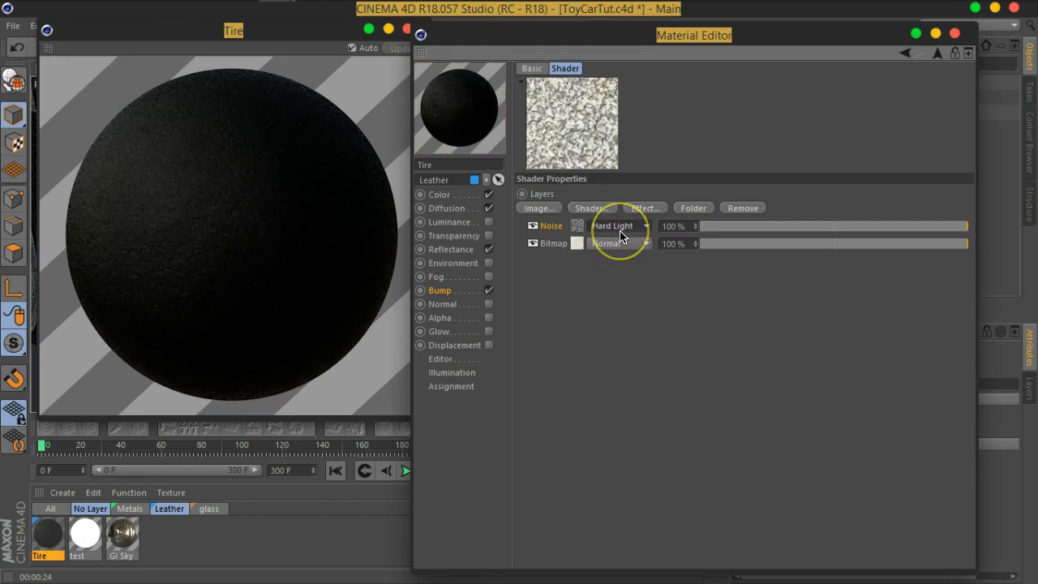
{"action": "scroll", "coordinate": [621, 234], "scroll_direction": "down", "scroll_amount": 1}
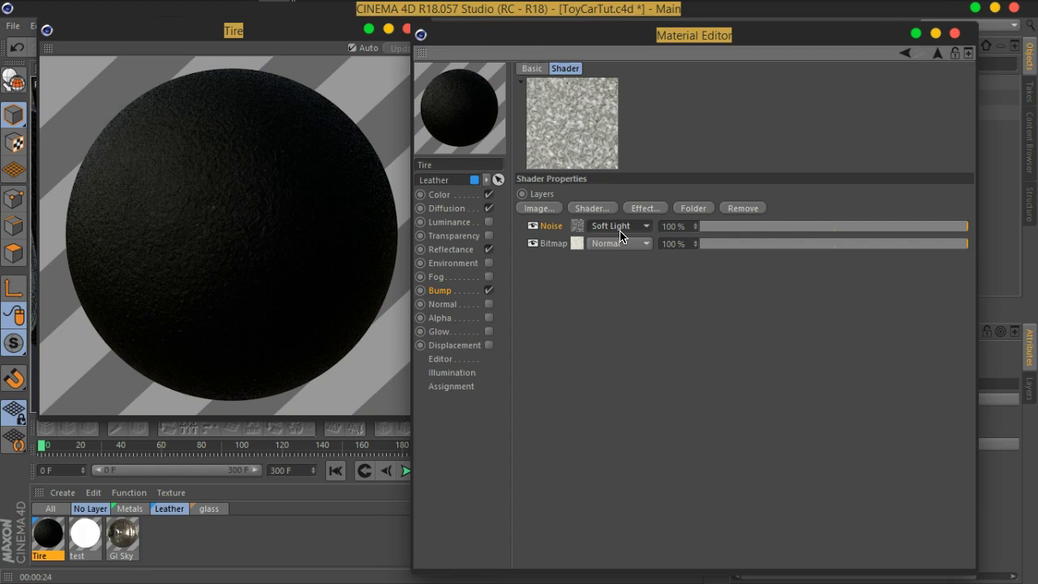
{"action": "left_click", "coordinate": [533, 227]}
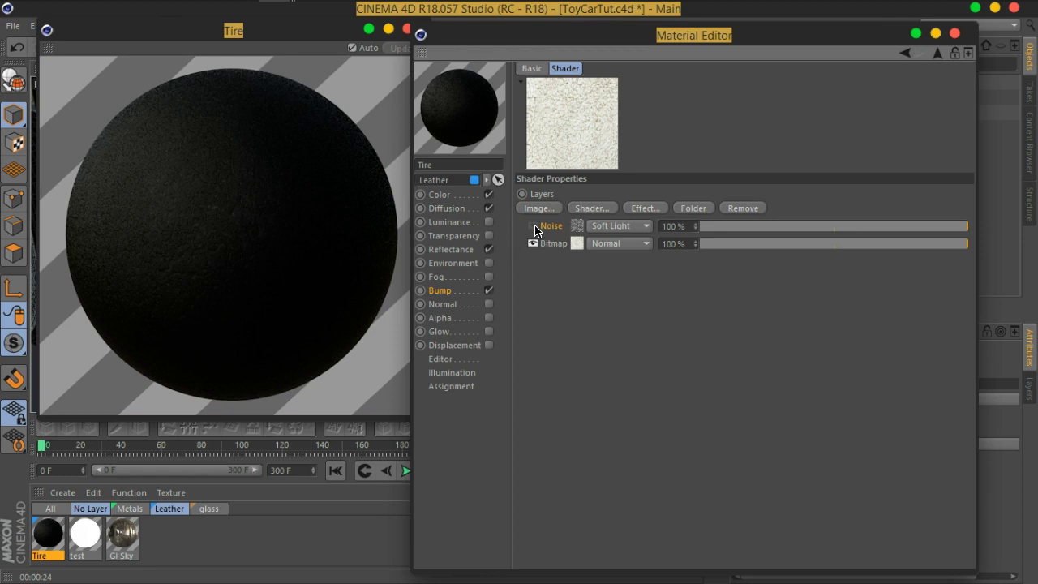
Compare Lighten blending, then settle on Screen mode for the Noise layer
{"action": "left_click", "coordinate": [620, 227]}
{"action": "left_click", "coordinate": [624, 231]}
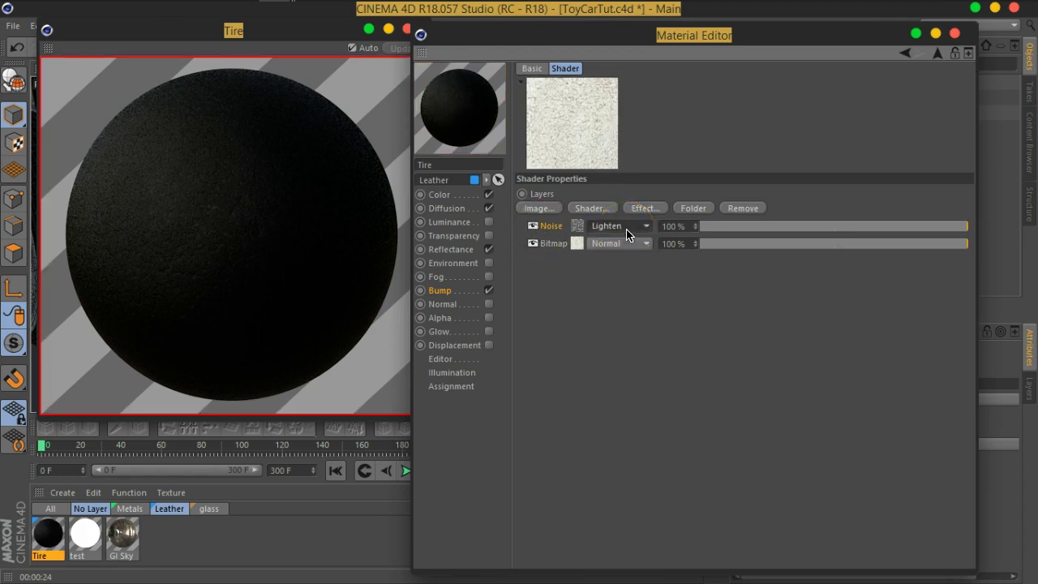
{"action": "scroll", "coordinate": [626, 234], "scroll_direction": "down", "scroll_amount": 1}
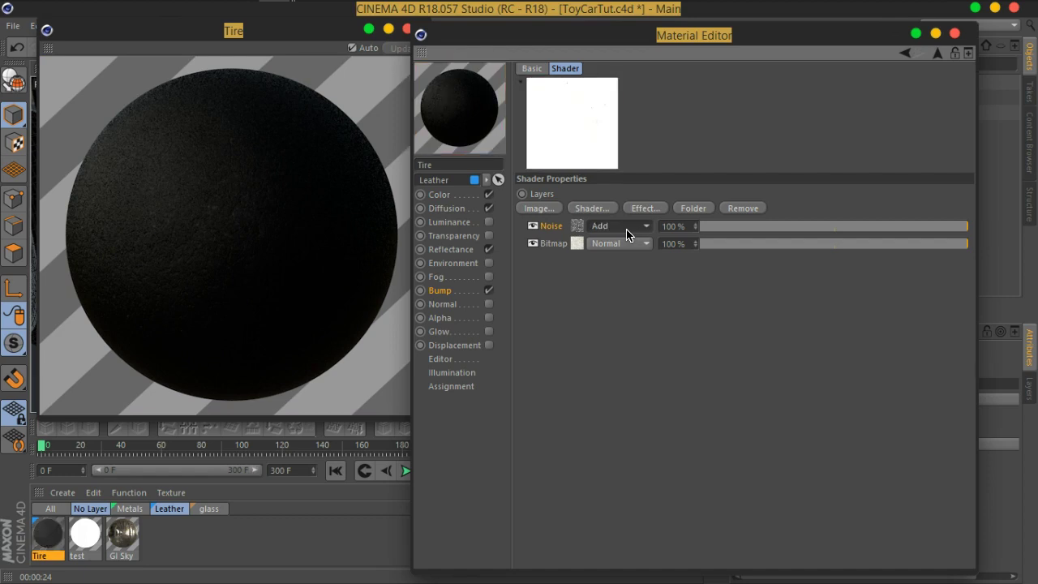
{"action": "scroll", "coordinate": [626, 234], "scroll_direction": "down", "scroll_amount": 1}
{"action": "scroll", "coordinate": [626, 235], "scroll_direction": "up", "scroll_amount": 3}
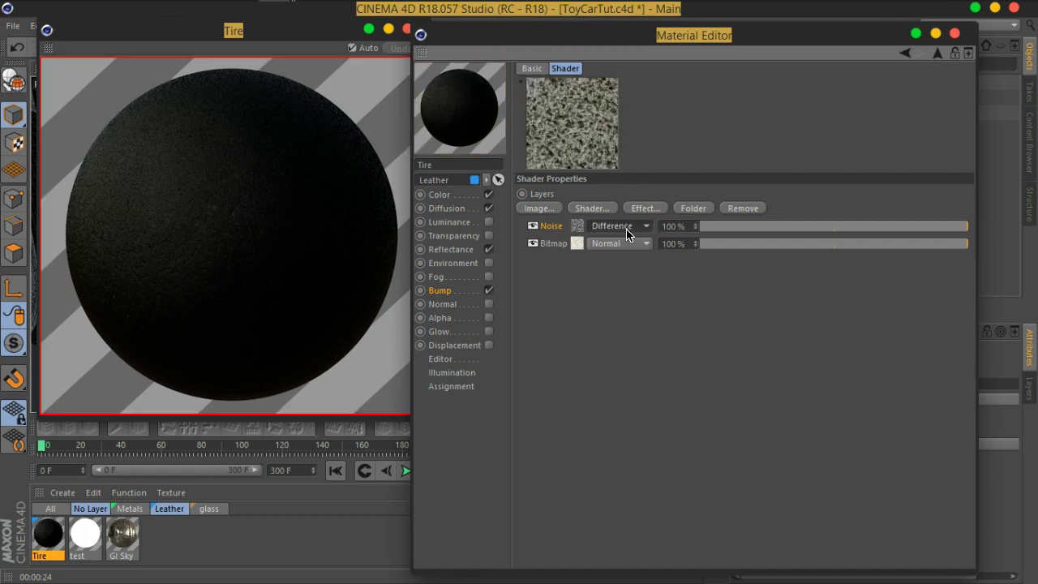
{"action": "scroll", "coordinate": [626, 235], "scroll_direction": "up", "scroll_amount": 3}
{"action": "scroll", "coordinate": [626, 234], "scroll_direction": "up", "scroll_amount": 5}
{"action": "scroll", "coordinate": [626, 234], "scroll_direction": "down", "scroll_amount": 1}
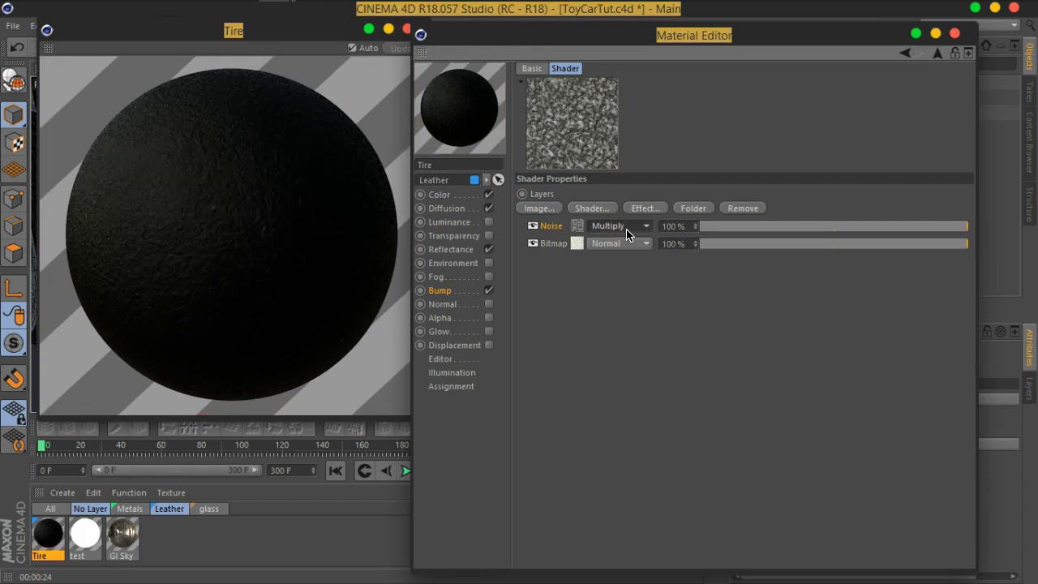
{"action": "scroll", "coordinate": [626, 234], "scroll_direction": "down", "scroll_amount": 1}
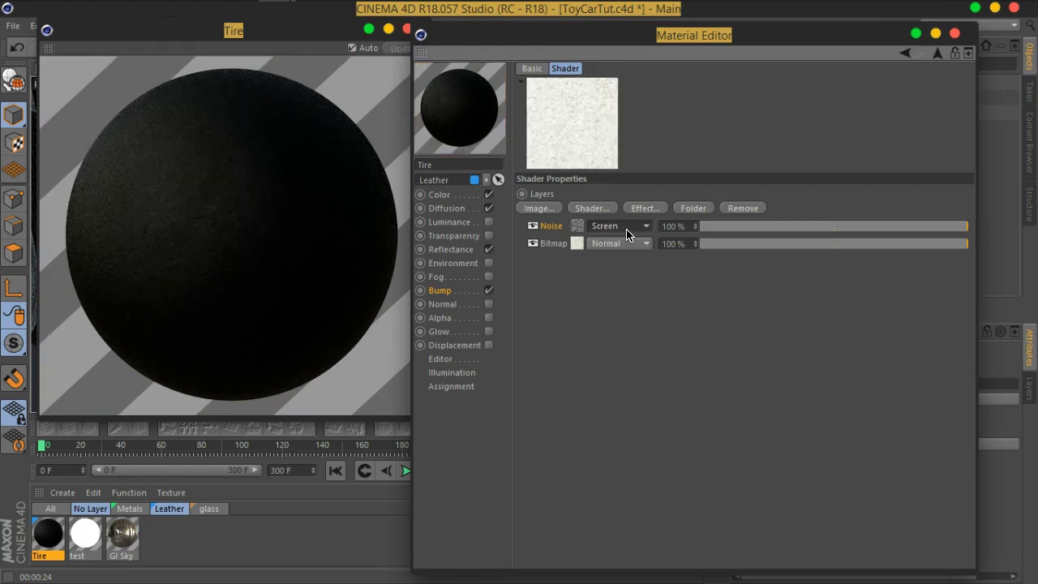
{"action": "left_click", "coordinate": [532, 226]}
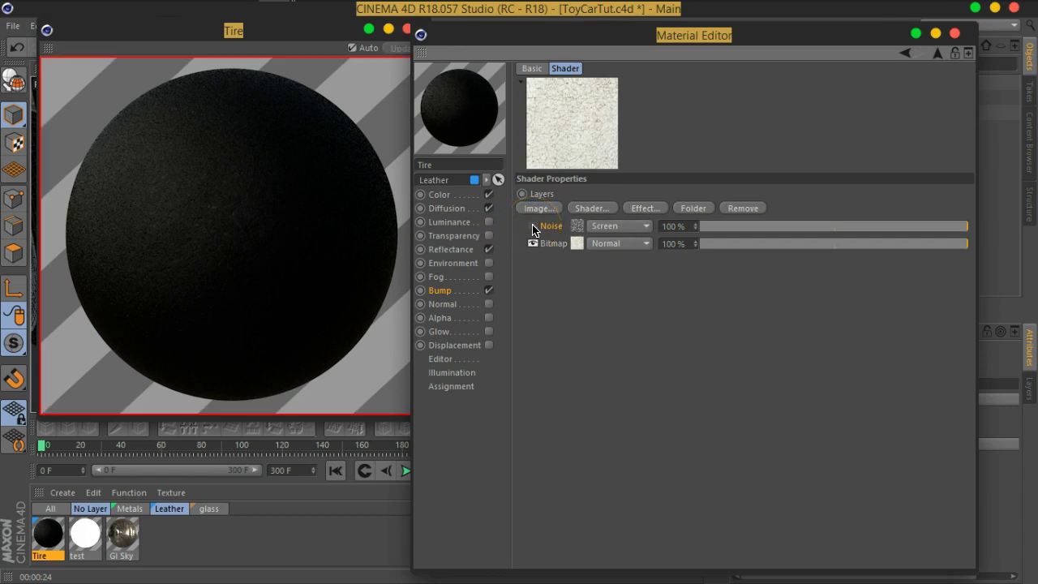
{"action": "left_click", "coordinate": [533, 226]}
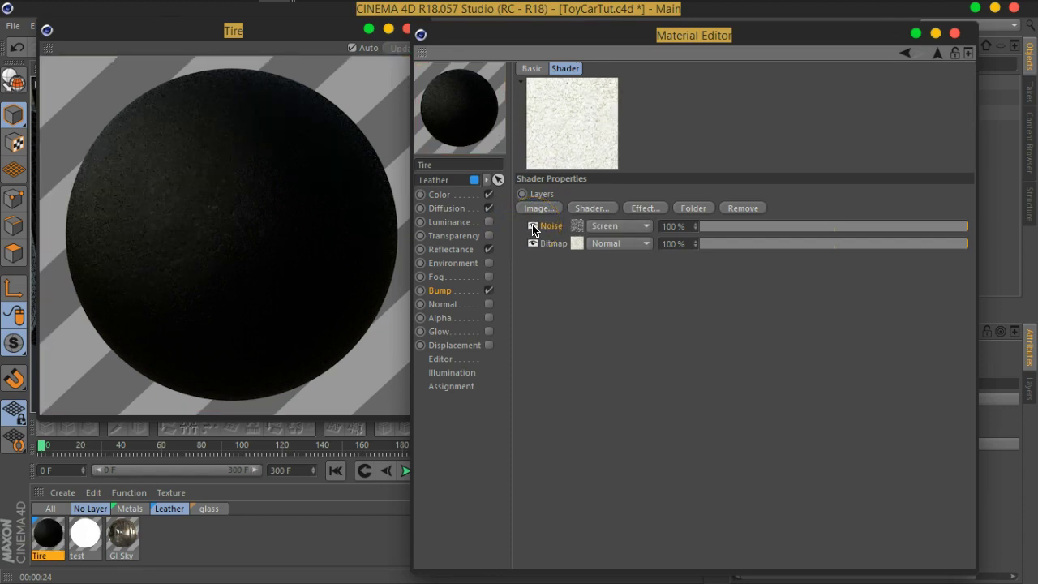
{"action": "left_click", "coordinate": [604, 227]}
{"action": "left_click", "coordinate": [525, 312]}
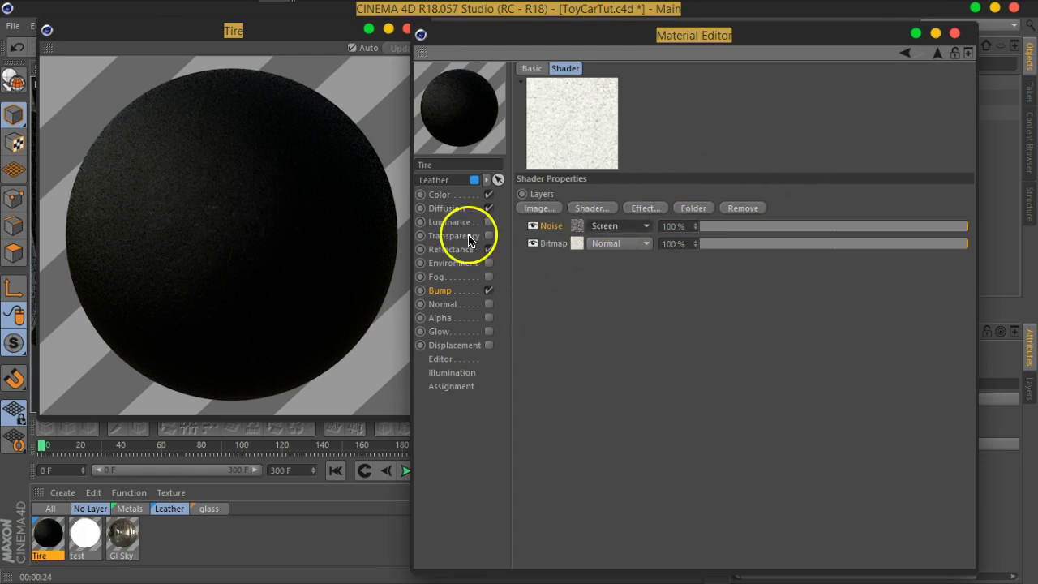
{"action": "left_click", "coordinate": [404, 35]}
Close the floating Tire preview and start a test render of the toy car
{"action": "left_click", "coordinate": [406, 31]}
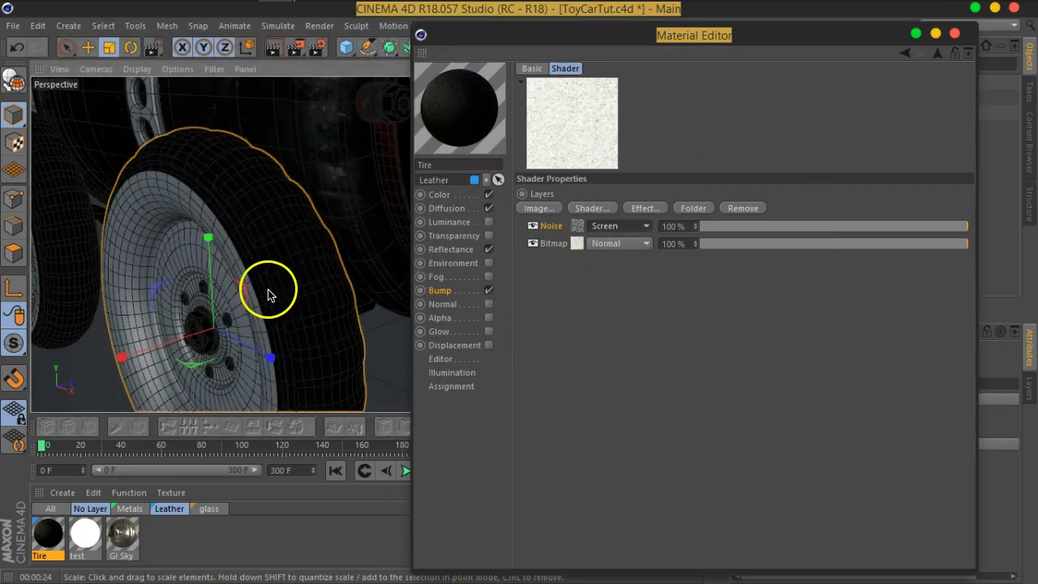
{"action": "left_click", "coordinate": [299, 60]}
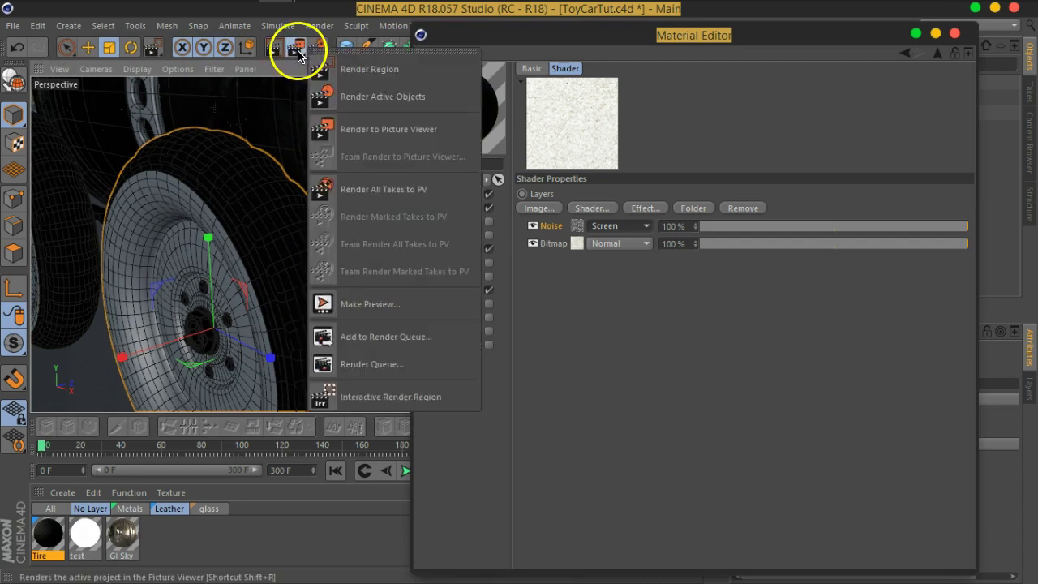
{"action": "left_click", "coordinate": [359, 97]}
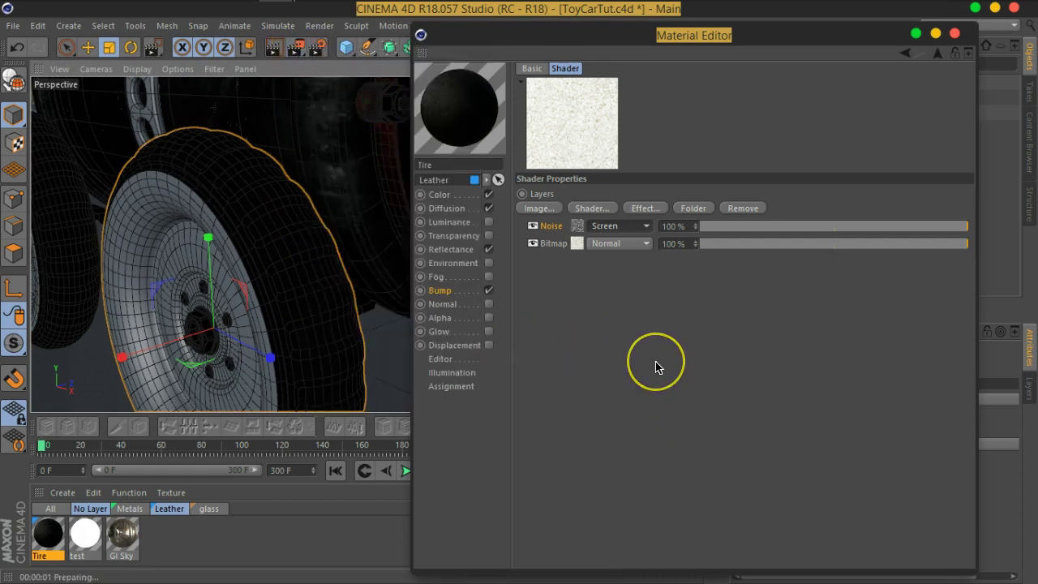
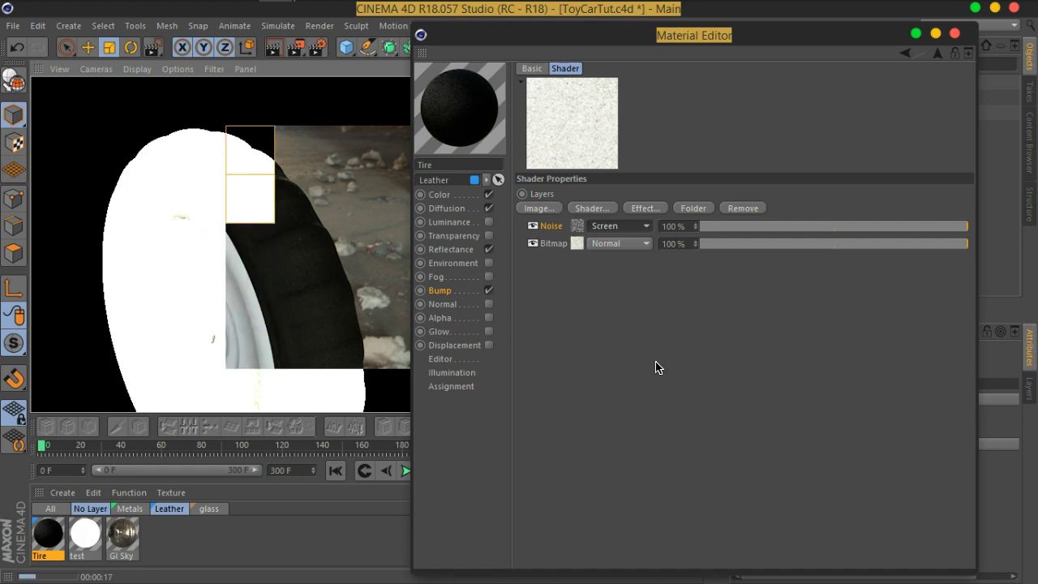
Close the Tire Material Editor to reveal the rendered black bumpy tread on the wheel
{"action": "left_click", "coordinate": [669, 353]}
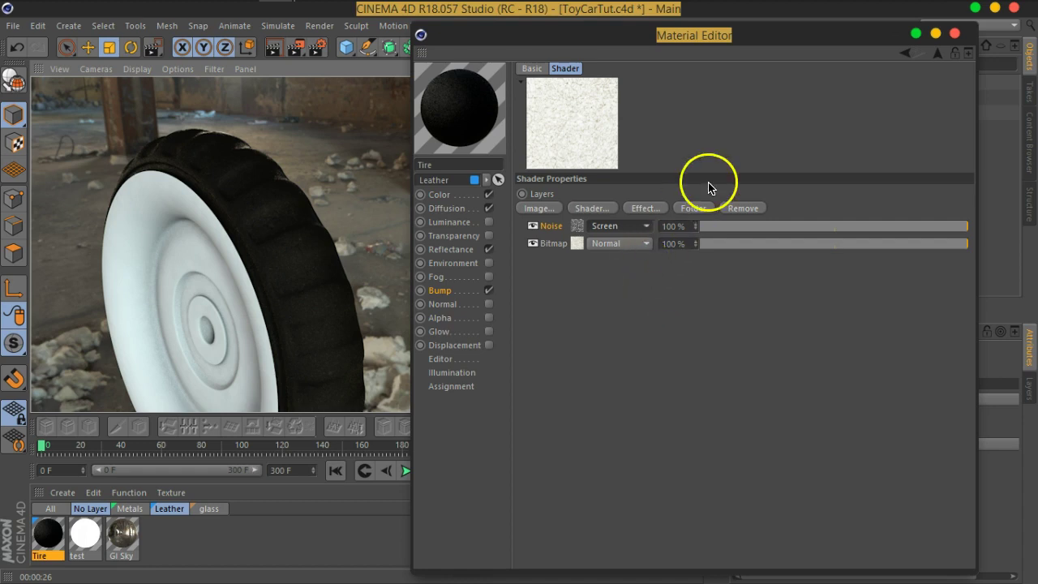
{"action": "left_click", "coordinate": [954, 34]}
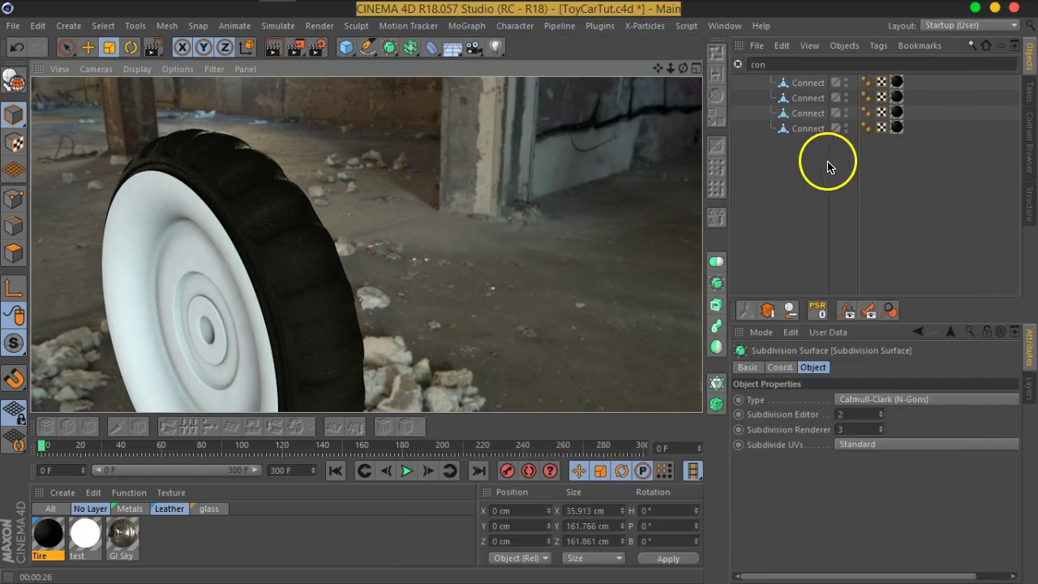
Select the fourth Connect's Tire texture tag and enable Texture mode with Axis editing
{"action": "left_click", "coordinate": [803, 129]}
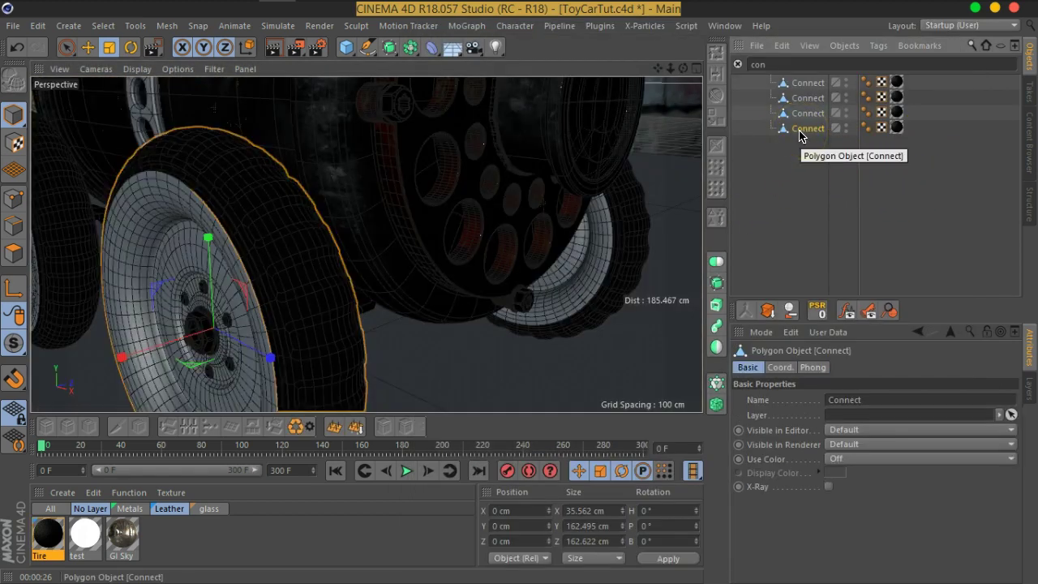
{"action": "left_click", "coordinate": [808, 155]}
{"action": "left_click", "coordinate": [811, 130]}
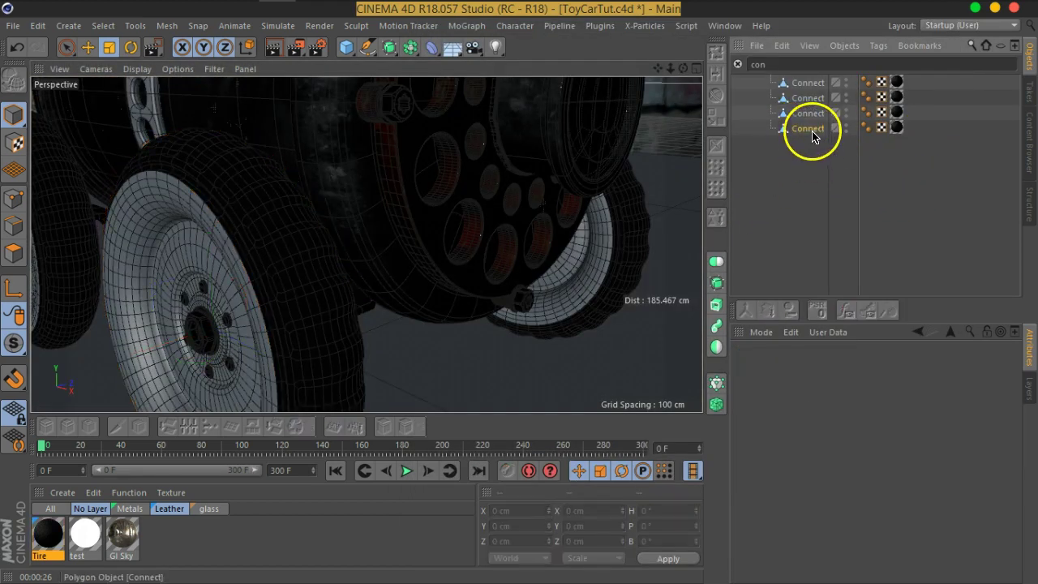
{"action": "left_click", "coordinate": [896, 128]}
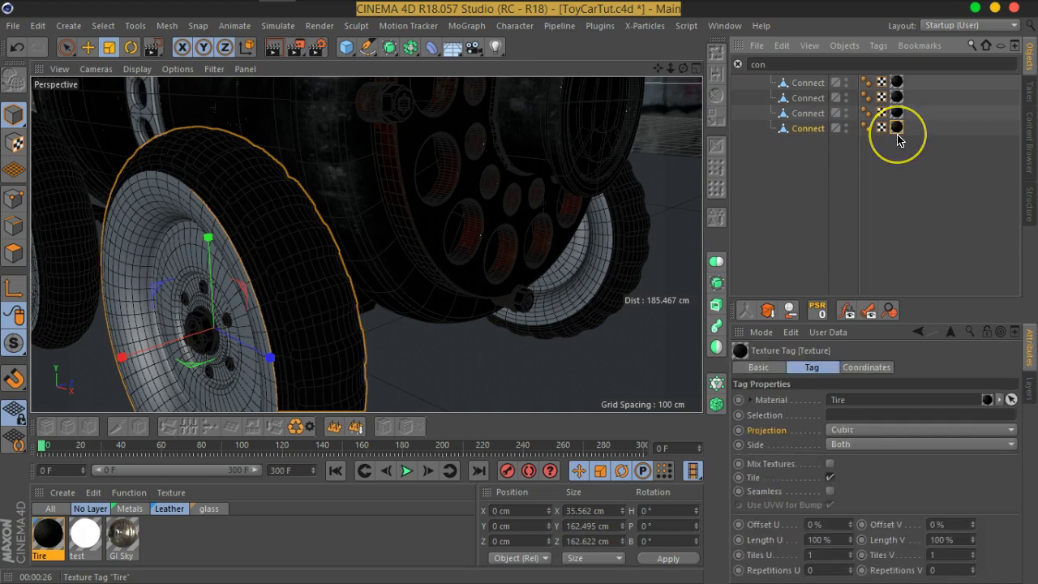
{"action": "left_click", "coordinate": [14, 143]}
{"action": "left_click", "coordinate": [12, 290]}
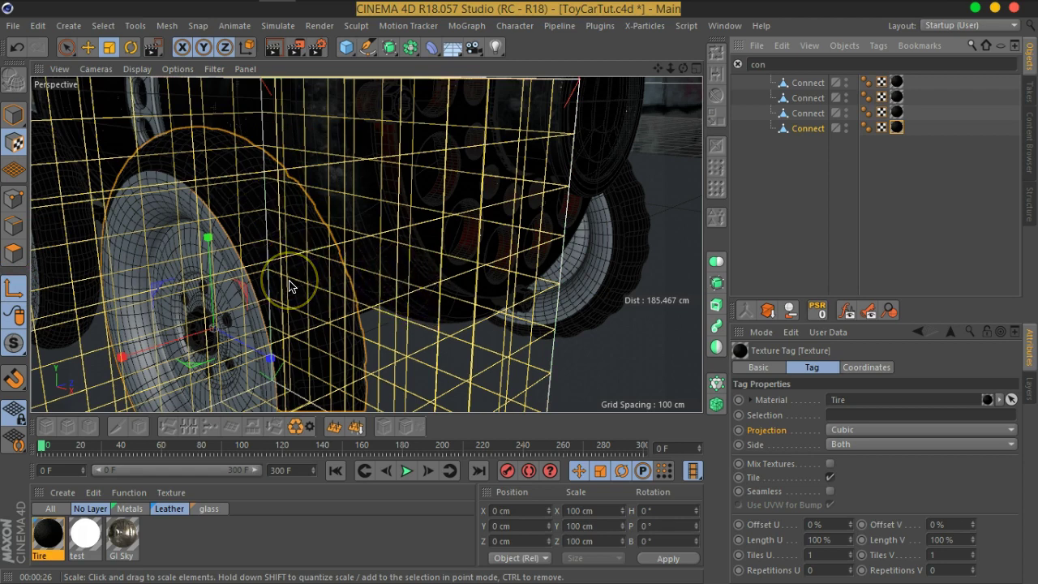
Scale the Tire cubic projection box down to about 33.7 cm per axis
{"action": "scroll", "coordinate": [290, 285], "scroll_direction": "down", "scroll_amount": 5}
{"action": "mouse_move", "coordinate": [291, 285]}
{"action": "left_mouse_down", "text": "alt"}
{"action": "mouse_move", "coordinate": [469, 266]}
{"action": "mouse_move", "coordinate": [157, 294]}
{"action": "mouse_move", "coordinate": [324, 292]}
{"action": "mouse_move", "coordinate": [313, 295]}
{"action": "left_mouse_up", "text": "alt"}
{"action": "scroll", "coordinate": [313, 295], "scroll_direction": "up", "scroll_amount": 2}
{"action": "scroll", "coordinate": [313, 290], "scroll_direction": "up", "scroll_amount": 1}
{"action": "scroll", "coordinate": [308, 296], "scroll_direction": "up", "scroll_amount": 1}
{"action": "scroll", "coordinate": [298, 304], "scroll_direction": "up", "scroll_amount": 1}
{"action": "scroll", "coordinate": [298, 304], "scroll_direction": "down", "scroll_amount": 2}
{"action": "mouse_move", "coordinate": [535, 245]}
{"action": "left_mouse_down"}
{"action": "mouse_move", "coordinate": [323, 330]}
{"action": "mouse_move", "coordinate": [155, 377]}
{"action": "left_mouse_up"}
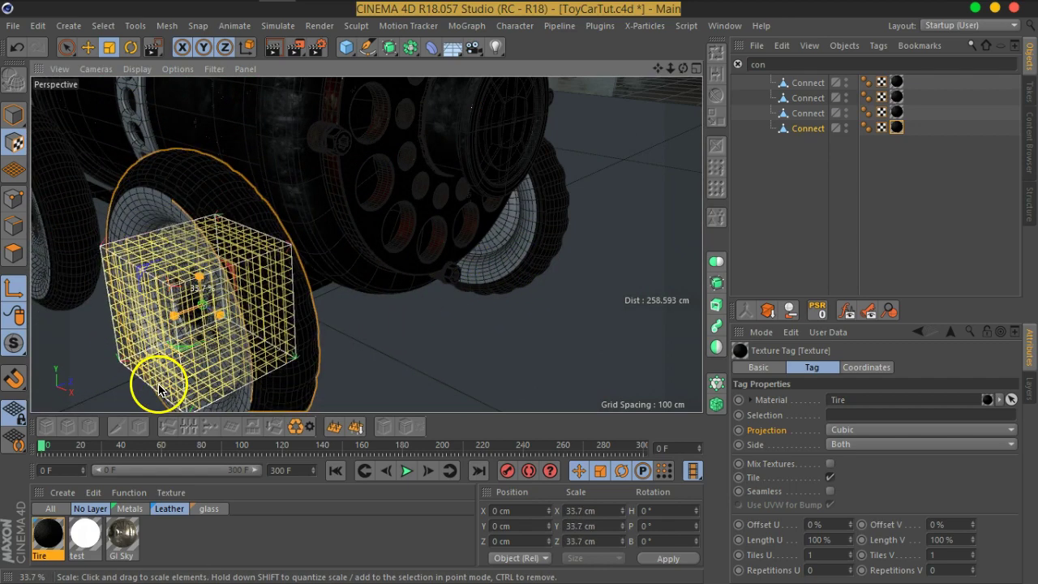
Deselect the texture tag, then select the tire wheel and turn the view toward it
{"action": "left_click", "coordinate": [879, 174]}
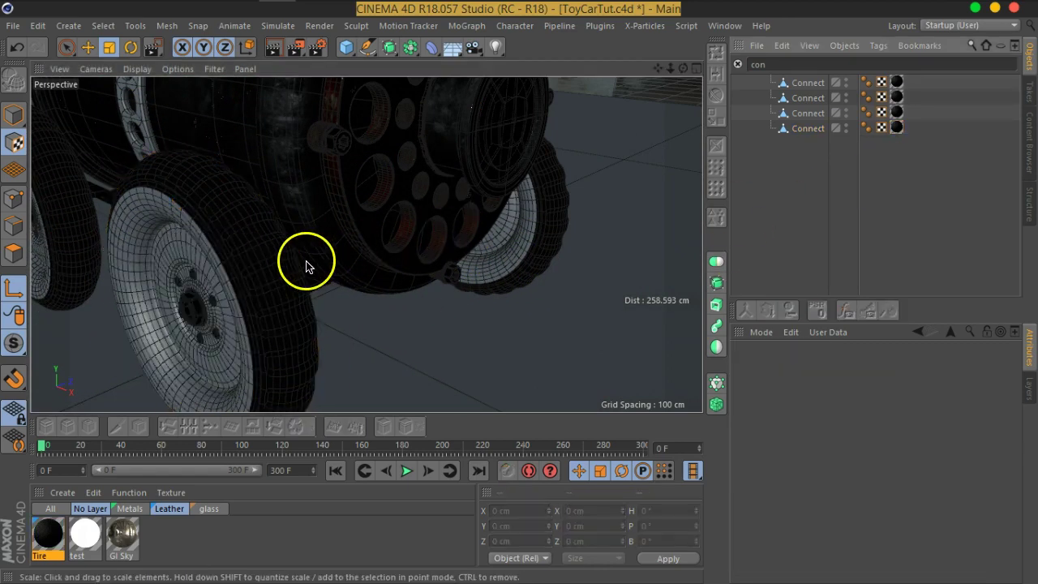
{"action": "scroll", "coordinate": [269, 262], "scroll_direction": "up", "scroll_amount": 2}
{"action": "scroll", "coordinate": [203, 270], "scroll_direction": "up", "scroll_amount": 2}
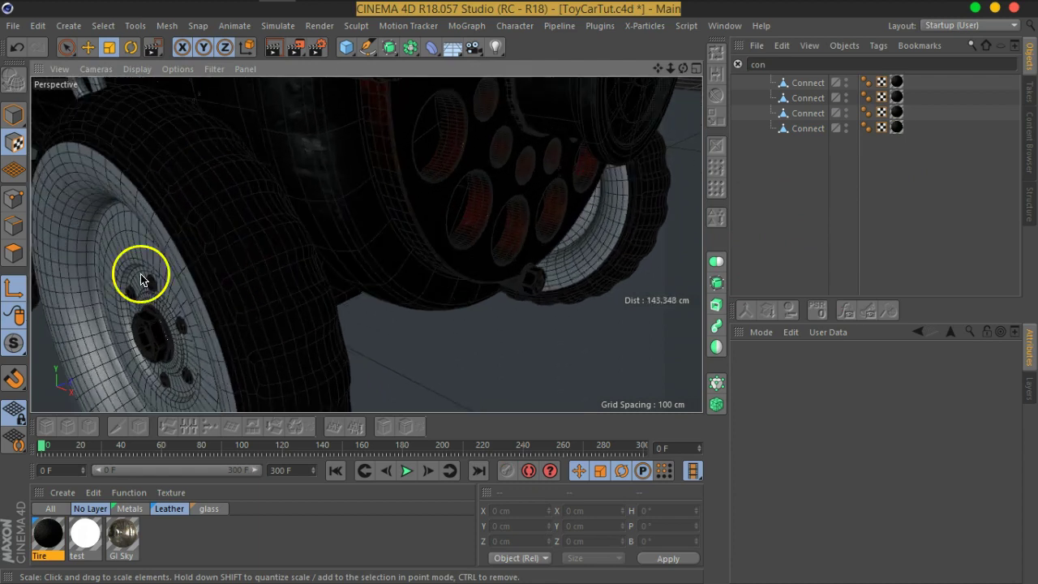
{"action": "left_click", "coordinate": [186, 227]}
{"action": "mouse_move", "coordinate": [235, 243]}
{"action": "left_mouse_down", "text": "alt"}
{"action": "mouse_move", "coordinate": [428, 240]}
{"action": "mouse_move", "coordinate": [359, 232]}
{"action": "mouse_move", "coordinate": [364, 219]}
{"action": "mouse_move", "coordinate": [393, 252]}
{"action": "mouse_move", "coordinate": [461, 208]}
{"action": "left_mouse_up", "text": "alt"}
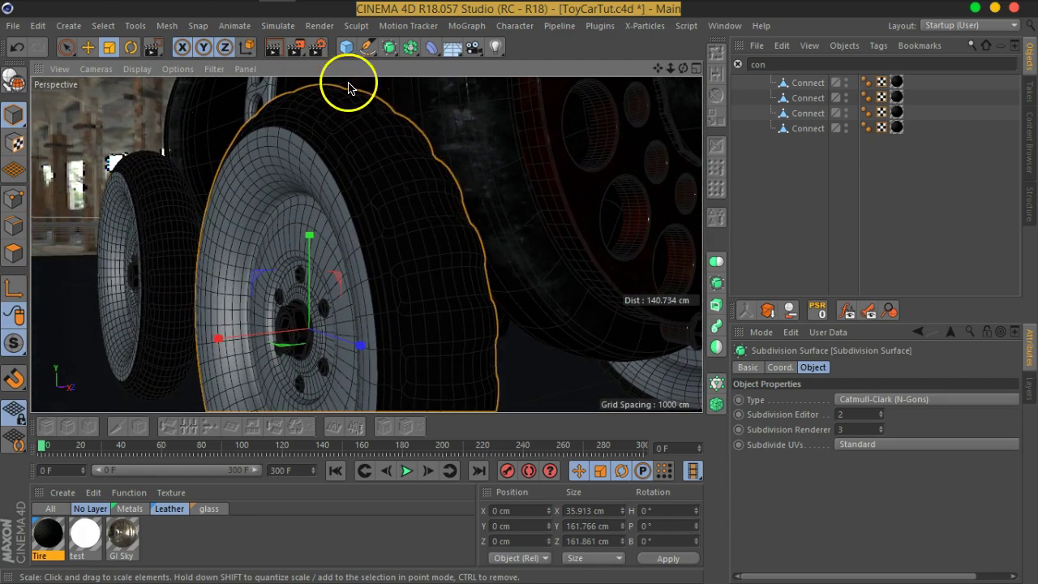
Render only the selected tire with Render Active Objects, then open the Tire material for editing
{"action": "left_click", "coordinate": [296, 47]}
{"action": "left_click", "coordinate": [361, 89]}
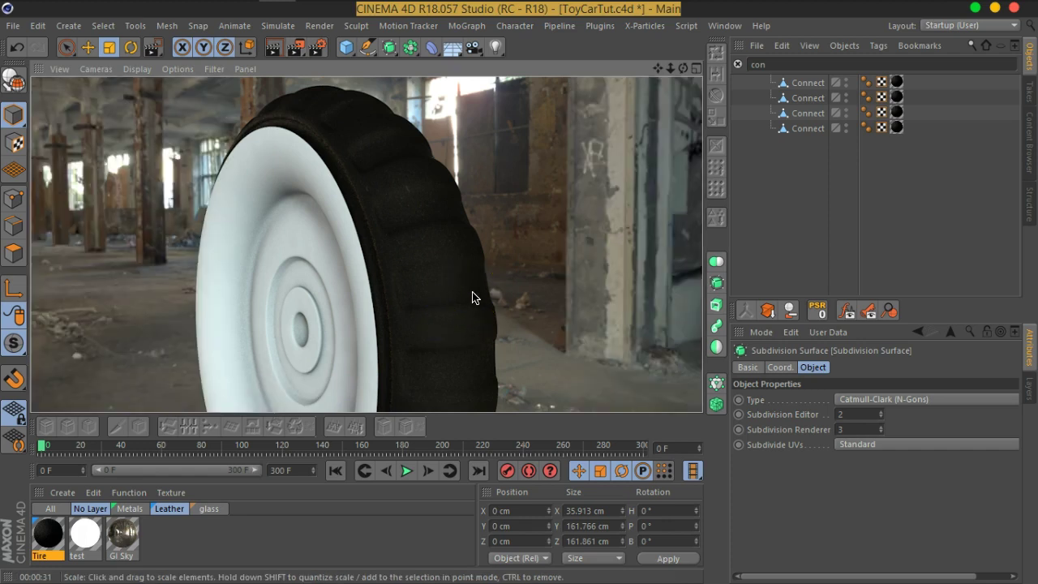
{"action": "double_click", "coordinate": [48, 535]}
In the Tire Reflectance, set Roughness to 54% and Specular Strength to 41%
{"action": "left_click", "coordinate": [267, 264]}
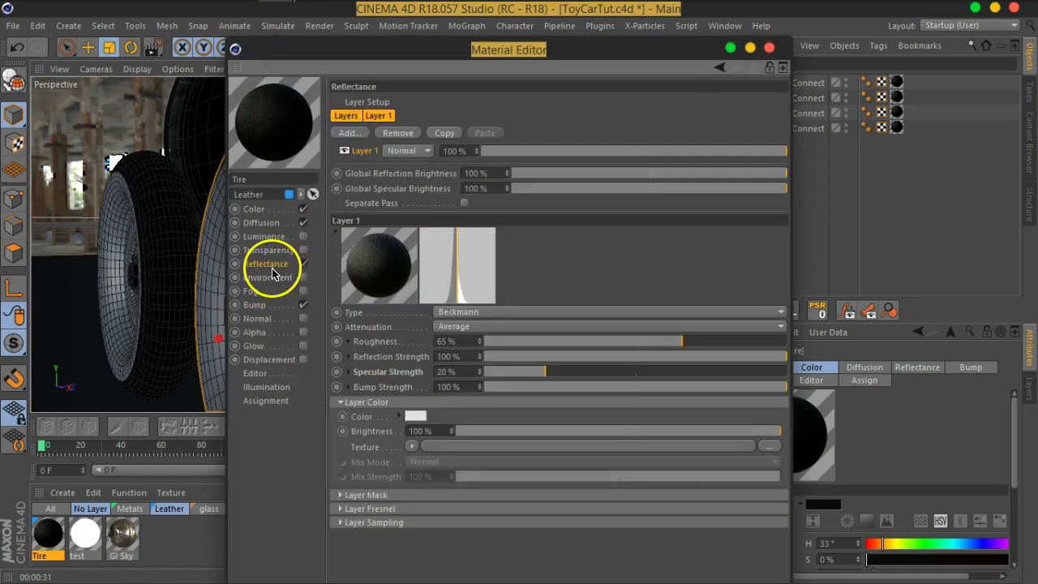
{"action": "left_click_drag", "start_coordinate": [683, 347], "coordinate": [649, 347]}
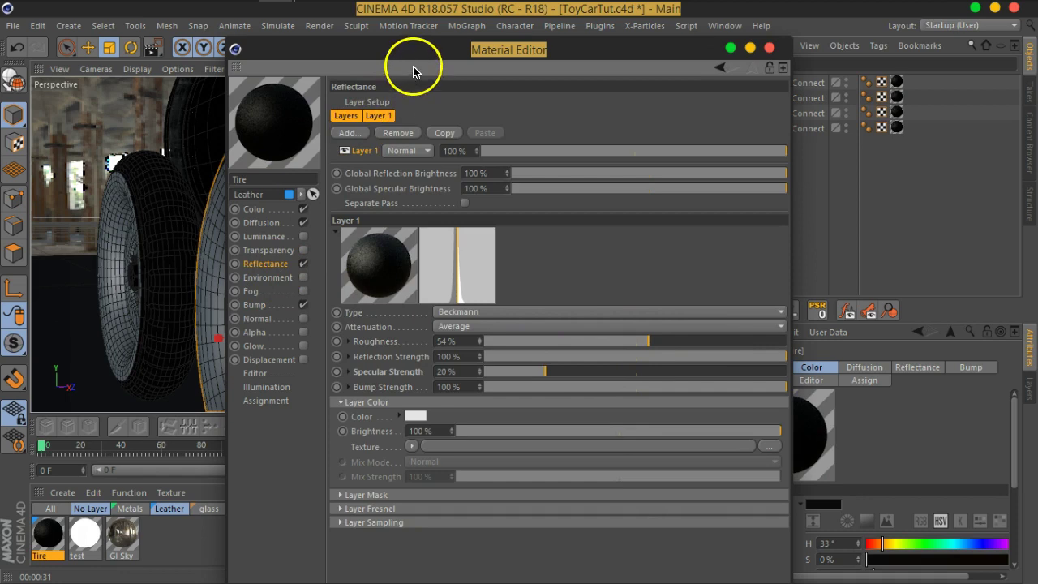
{"action": "left_click_drag", "start_coordinate": [412, 57], "coordinate": [564, 38]}
{"action": "left_click_drag", "start_coordinate": [672, 353], "coordinate": [760, 356]}
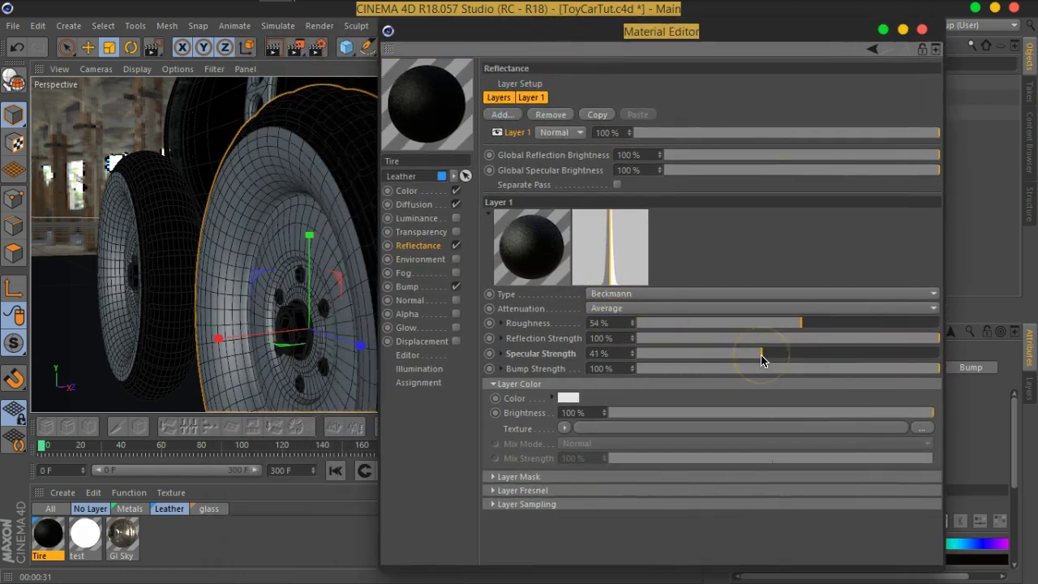
In the specular Colorizer, set the black knot to V 31% and move the white knot right
{"action": "left_click", "coordinate": [500, 354]}
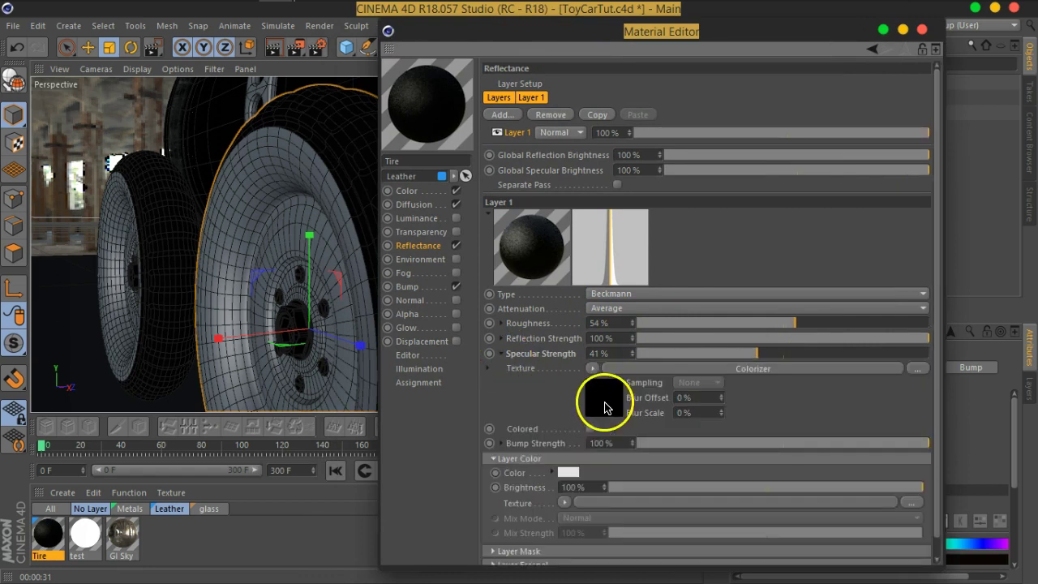
{"action": "left_click", "coordinate": [622, 373]}
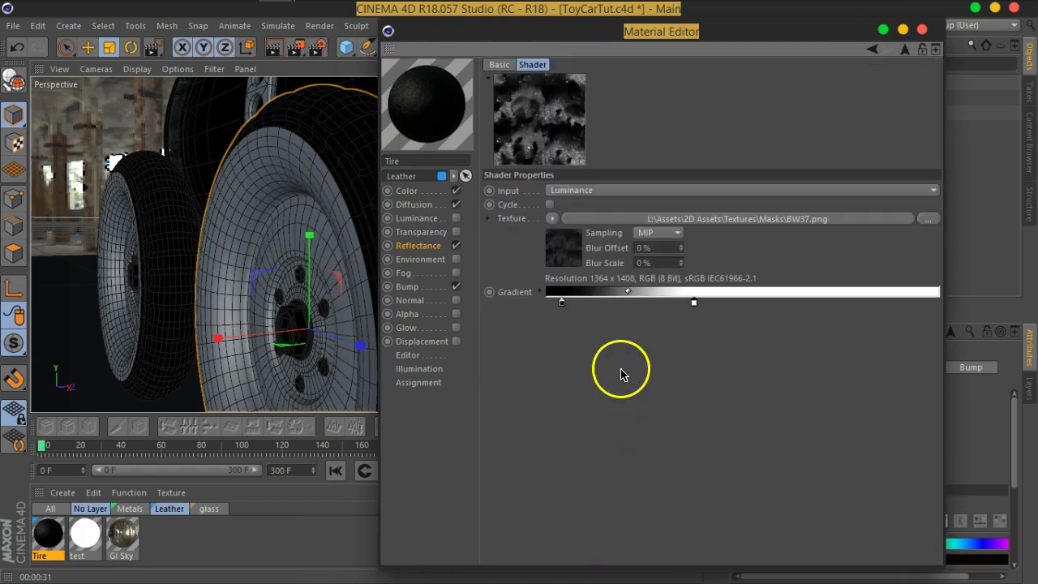
{"action": "double_click", "coordinate": [561, 302]}
{"action": "left_click_drag", "start_coordinate": [506, 334], "coordinate": [556, 334]}
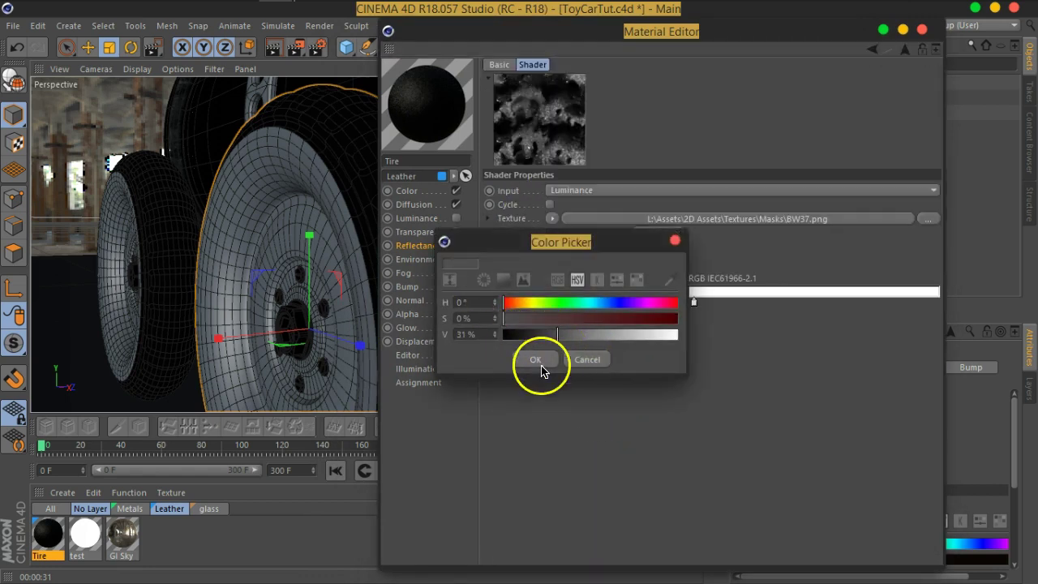
{"action": "left_click", "coordinate": [535, 360]}
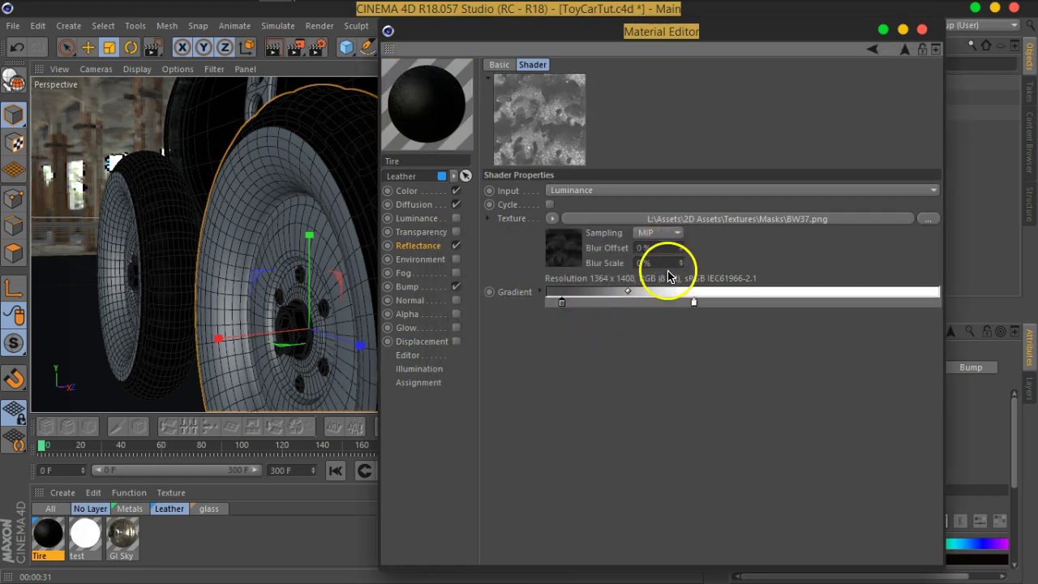
{"action": "left_click_drag", "start_coordinate": [693, 303], "coordinate": [760, 302]}
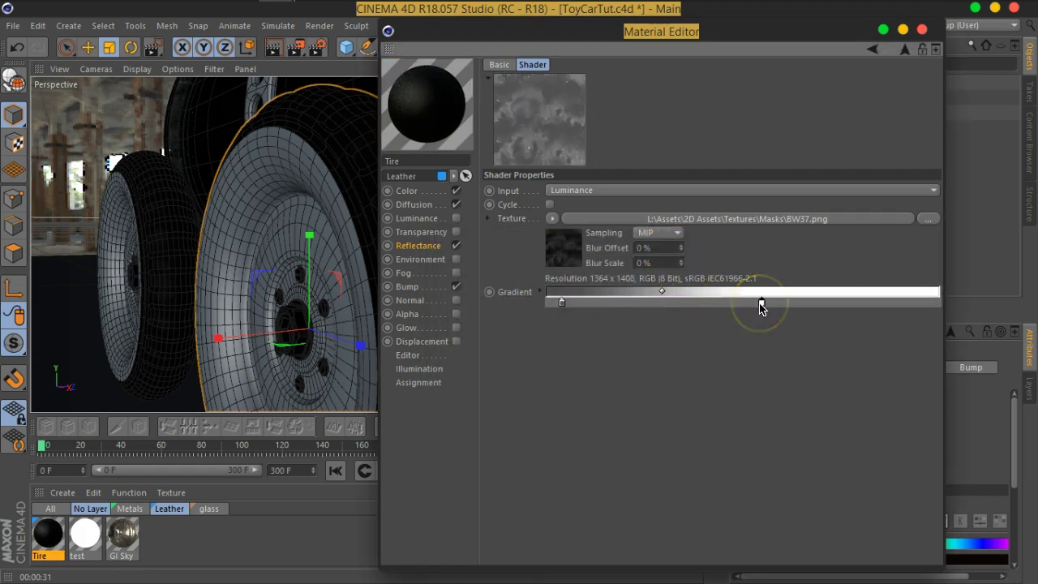
{"action": "left_click", "coordinate": [922, 29]}
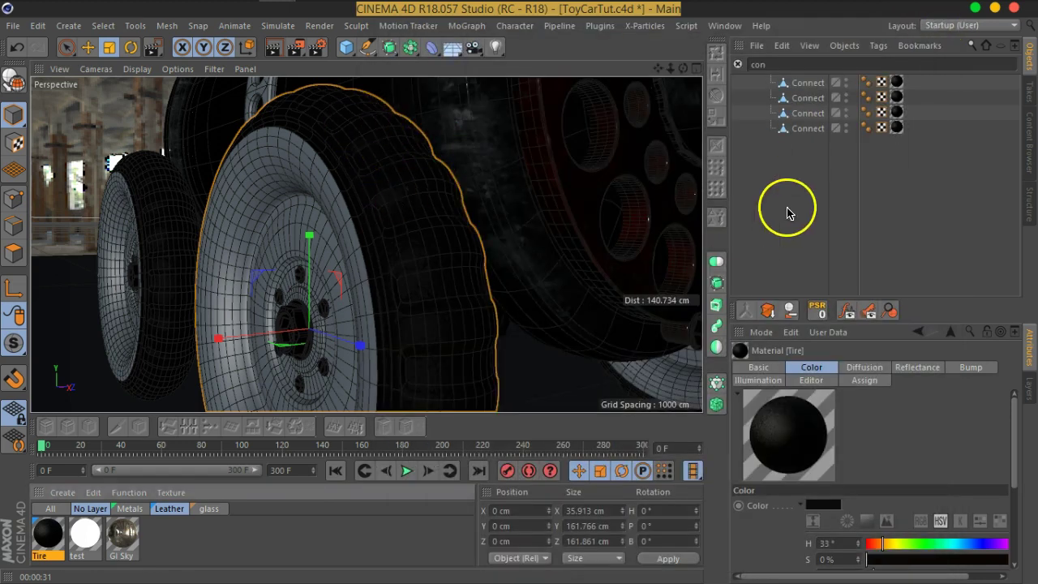
Deselect the tire and switch the viewport to Gouraud Shading without wireframe lines
{"action": "left_click", "coordinate": [785, 209]}
{"action": "left_click", "coordinate": [157, 75]}
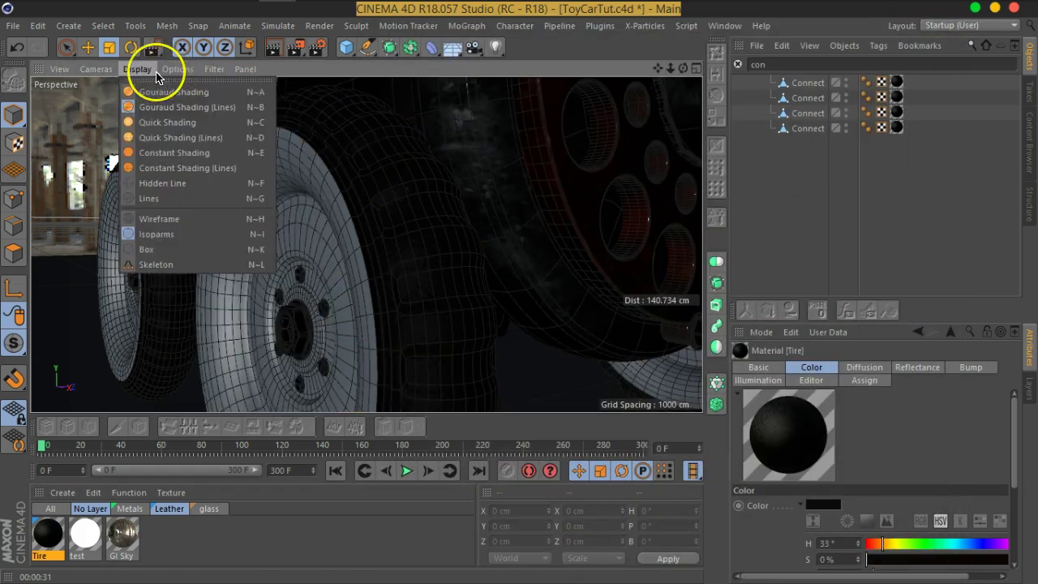
{"action": "left_click", "coordinate": [165, 92]}
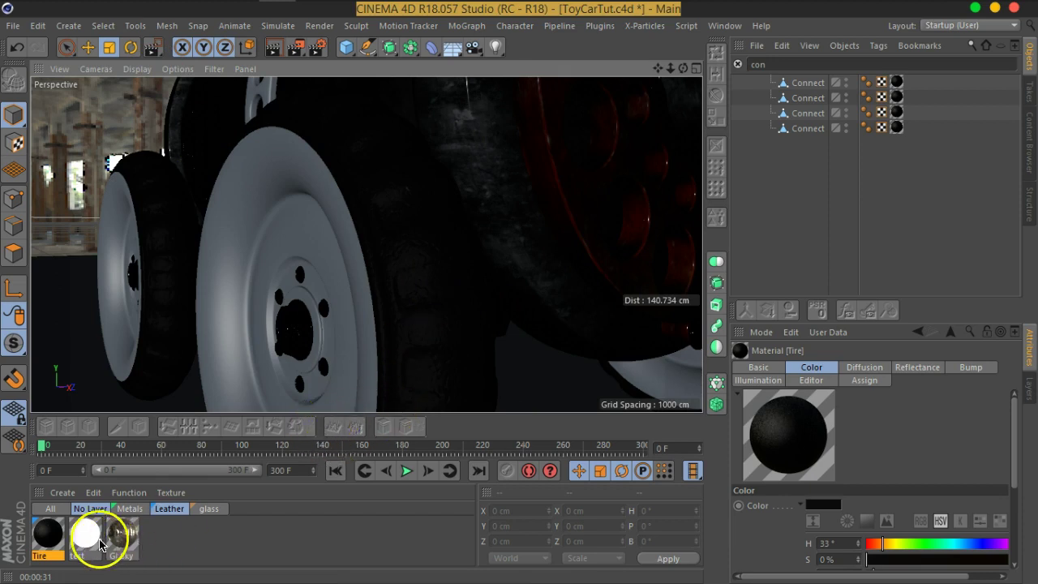
Raise the Tire material's Bump strength from 29% to 41% and close the editor
{"action": "double_click", "coordinate": [54, 536]}
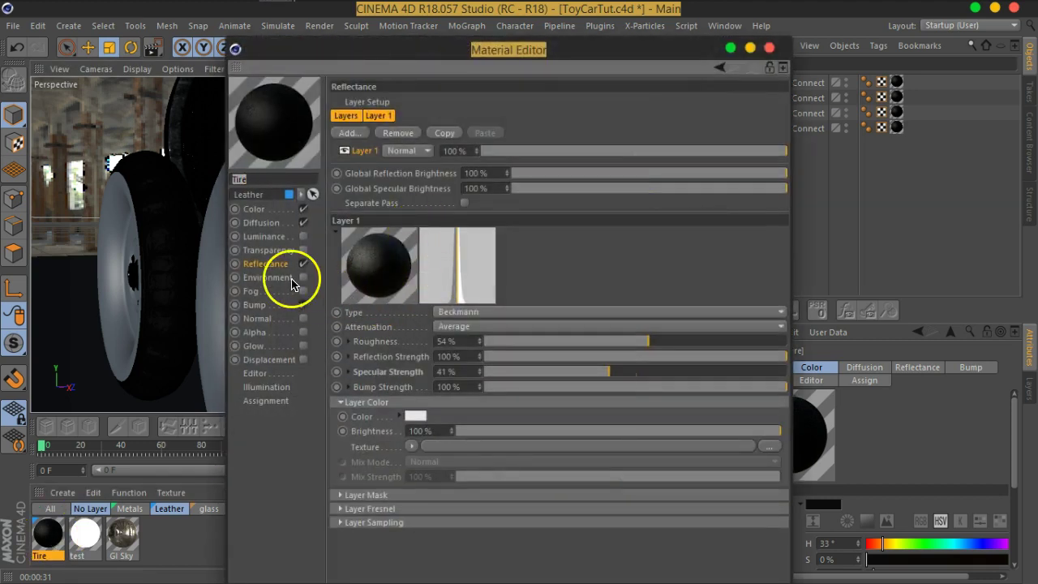
{"action": "left_click", "coordinate": [254, 305]}
{"action": "left_click_drag", "start_coordinate": [672, 102], "coordinate": [693, 103]}
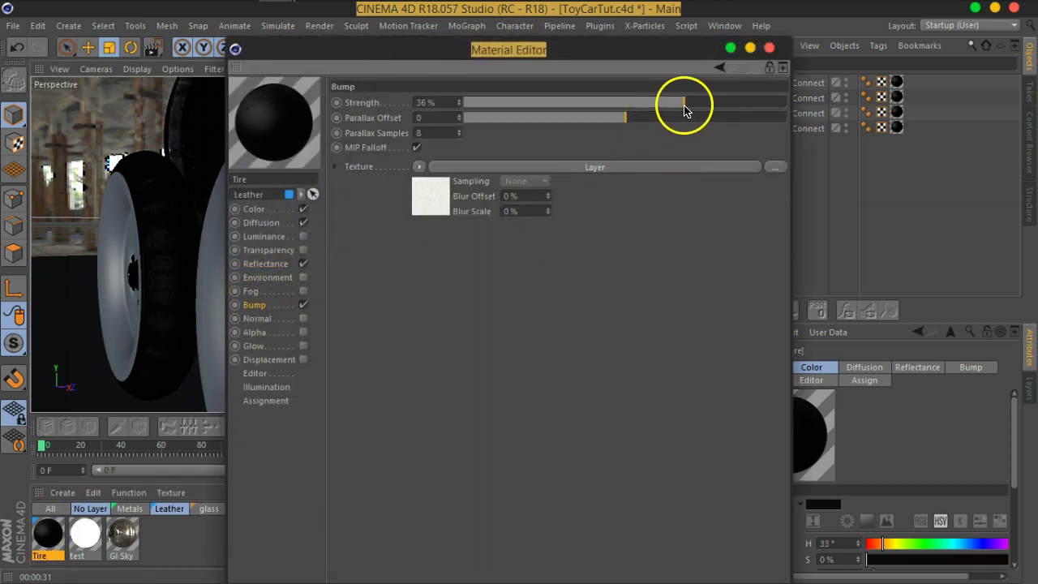
{"action": "left_click", "coordinate": [768, 47]}
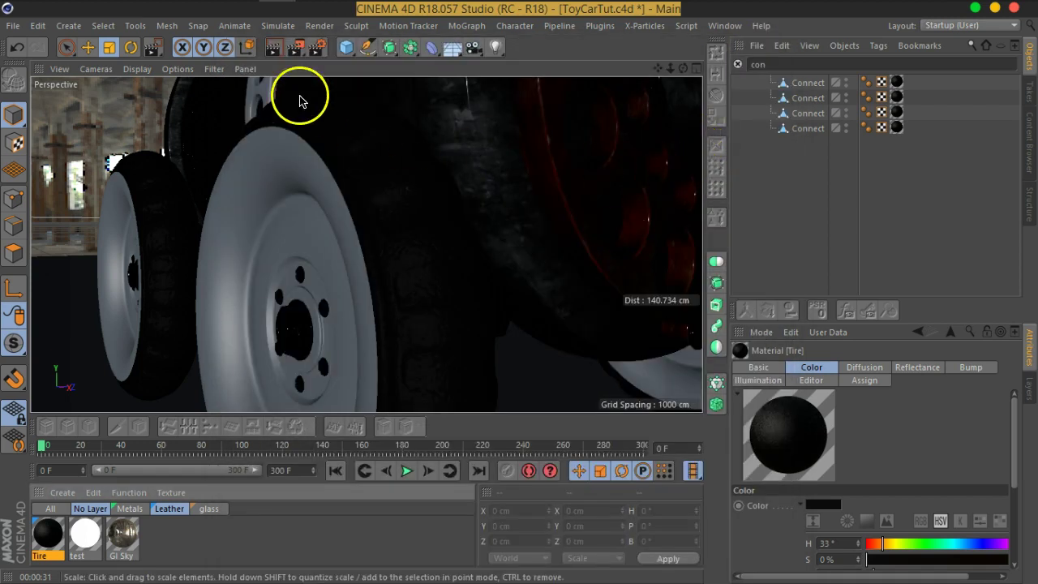
Box-select the tire, wheel Connect and Subdivision Surface objects so only the wheels display
{"action": "left_click", "coordinate": [316, 134]}
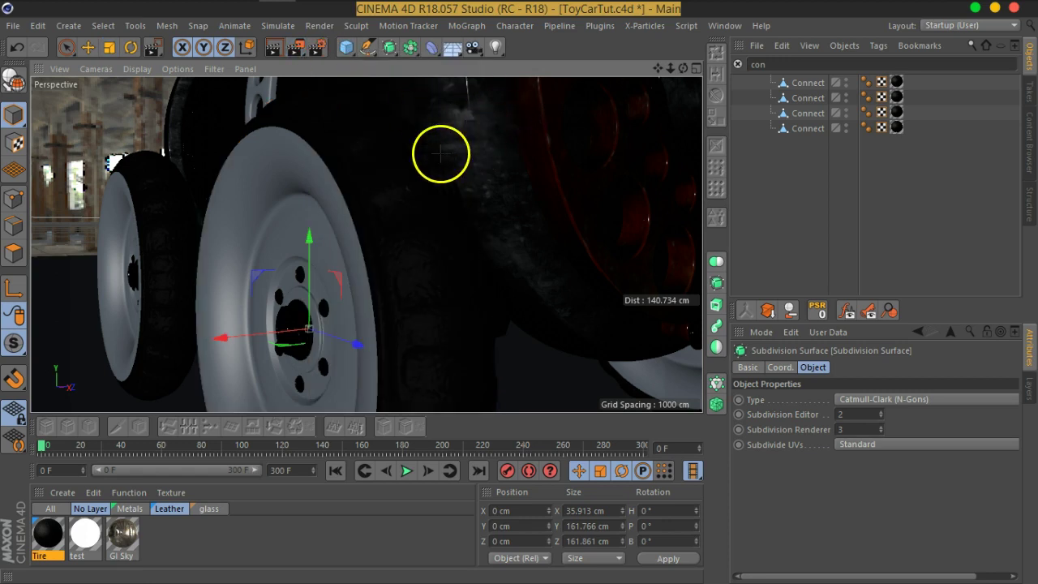
{"action": "left_click_drag", "start_coordinate": [512, 110], "coordinate": [322, 355]}
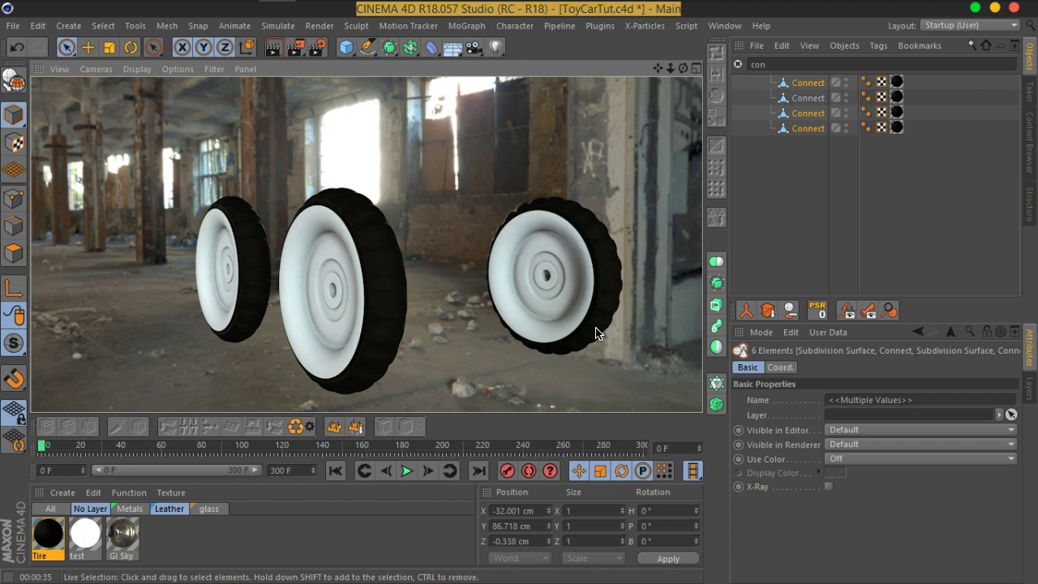
Turn off viewport solo, clear the 'con' object filter, and filter materials to the Leather layer
{"action": "left_click", "coordinate": [813, 239]}
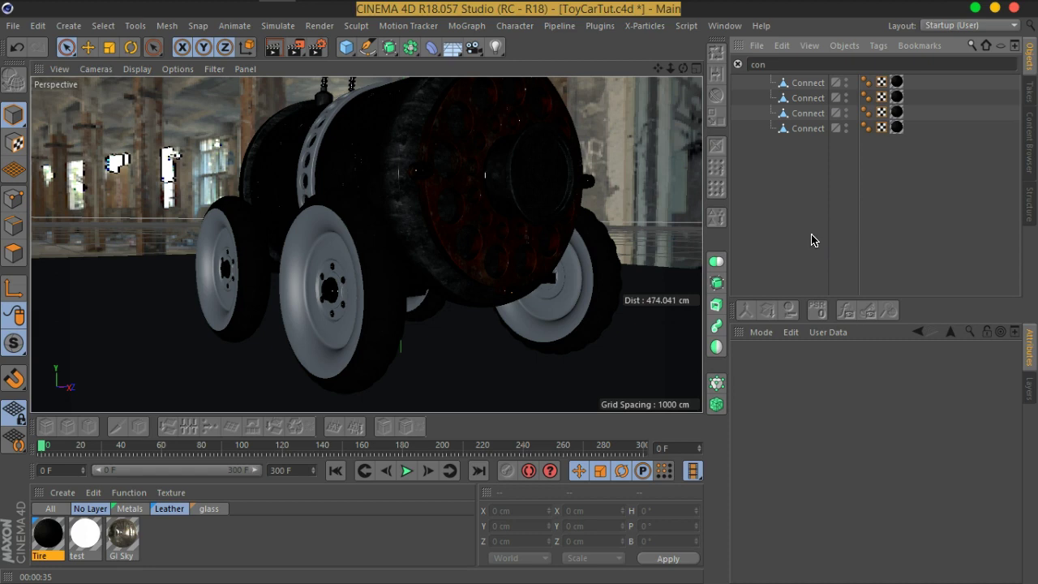
{"action": "left_click", "coordinate": [737, 64]}
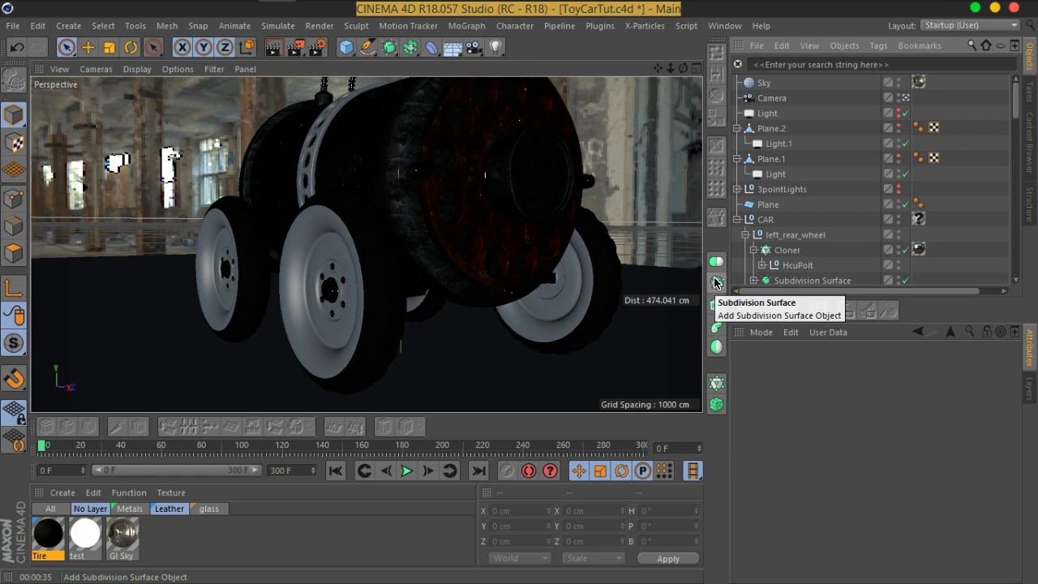
{"action": "mouse_move", "coordinate": [716, 261]}
{"action": "left_mouse_down"}
{"action": "mouse_move", "coordinate": [744, 229]}
{"action": "mouse_move", "coordinate": [319, 349]}
{"action": "mouse_move", "coordinate": [143, 476]}
{"action": "left_mouse_up"}
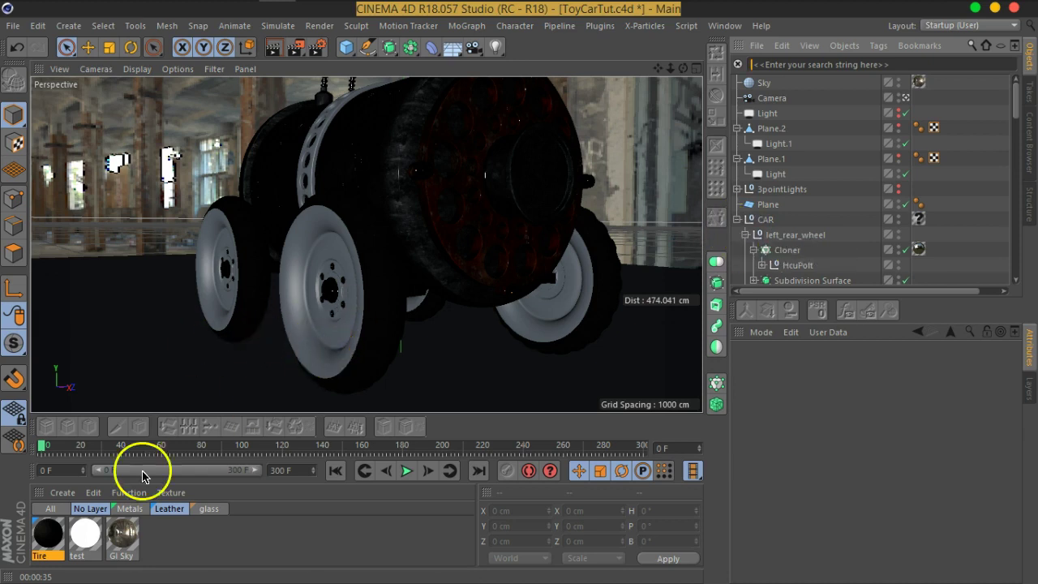
{"action": "mouse_move", "coordinate": [51, 557]}
{"action": "left_mouse_down"}
{"action": "mouse_move", "coordinate": [187, 521]}
{"action": "mouse_move", "coordinate": [173, 511]}
{"action": "left_mouse_up"}
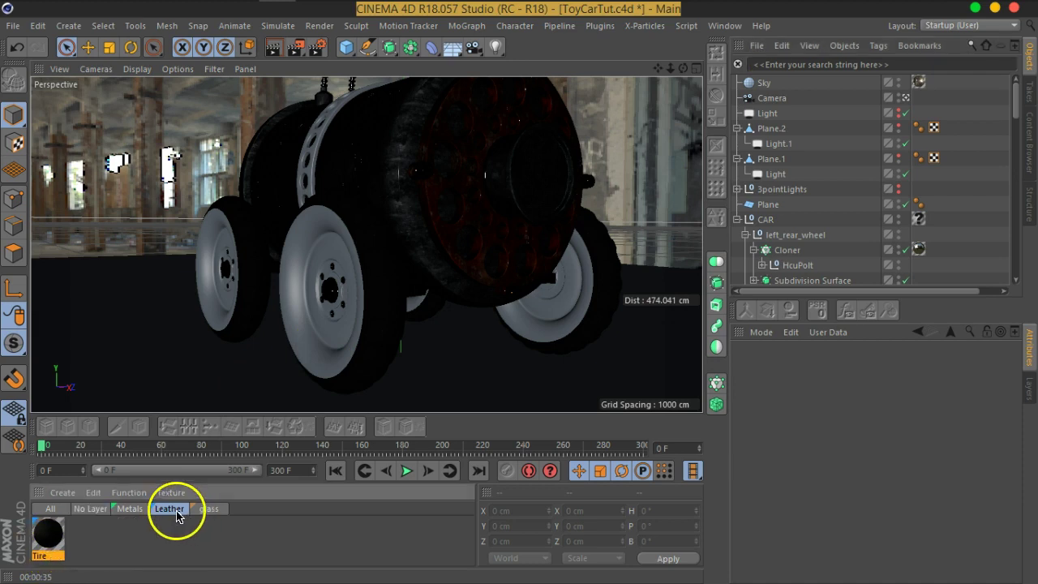
Under No Layer, create a new default material and begin renaming it rim
{"action": "left_click", "coordinate": [79, 516]}
{"action": "double_click", "coordinate": [134, 545]}
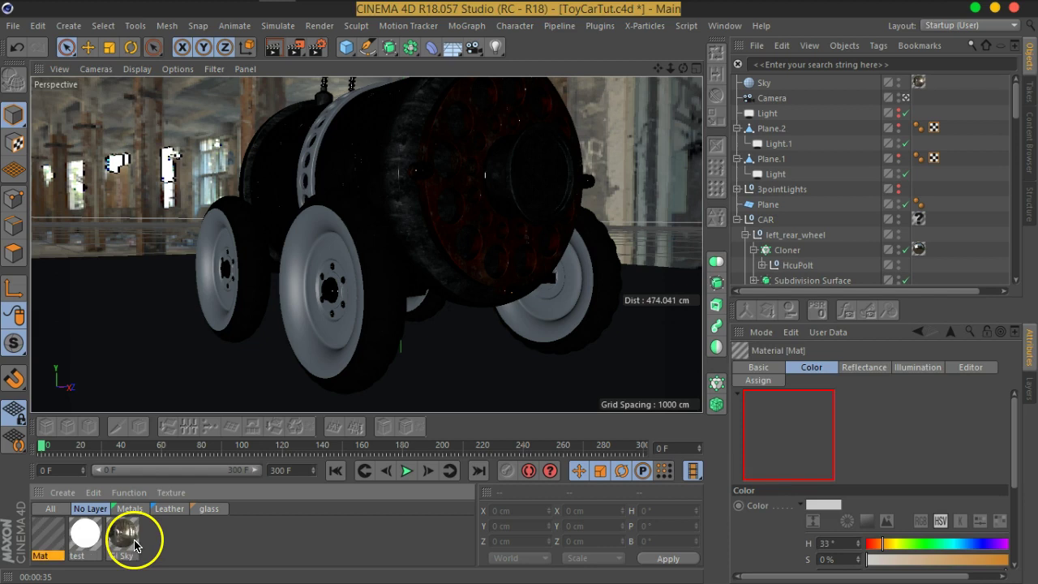
{"action": "double_click", "coordinate": [40, 556]}
{"action": "type", "text": "rim"}
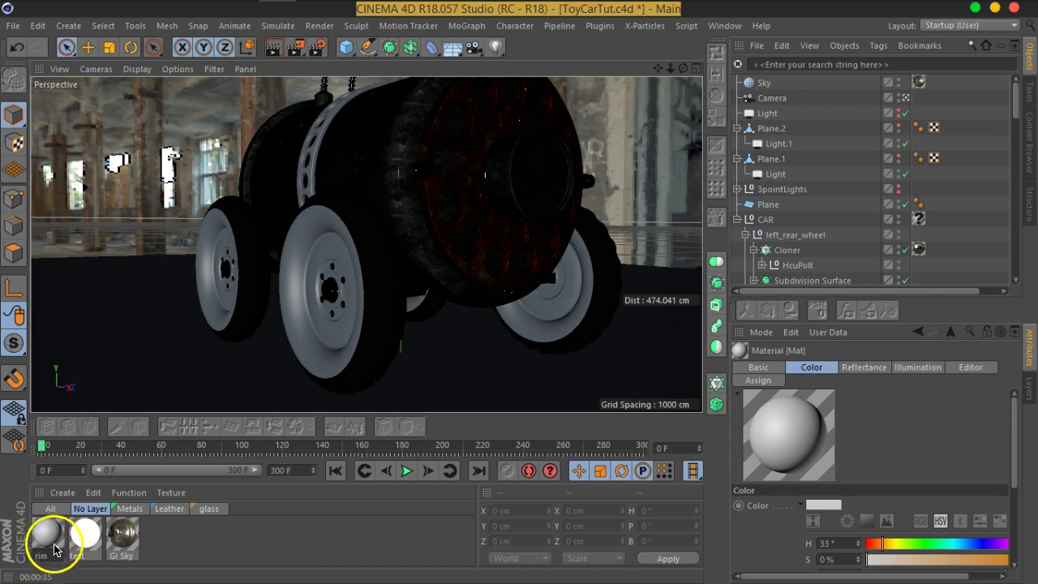
Confirm the name rim and file the material into the Metals layer
{"action": "key", "text": "Return"}
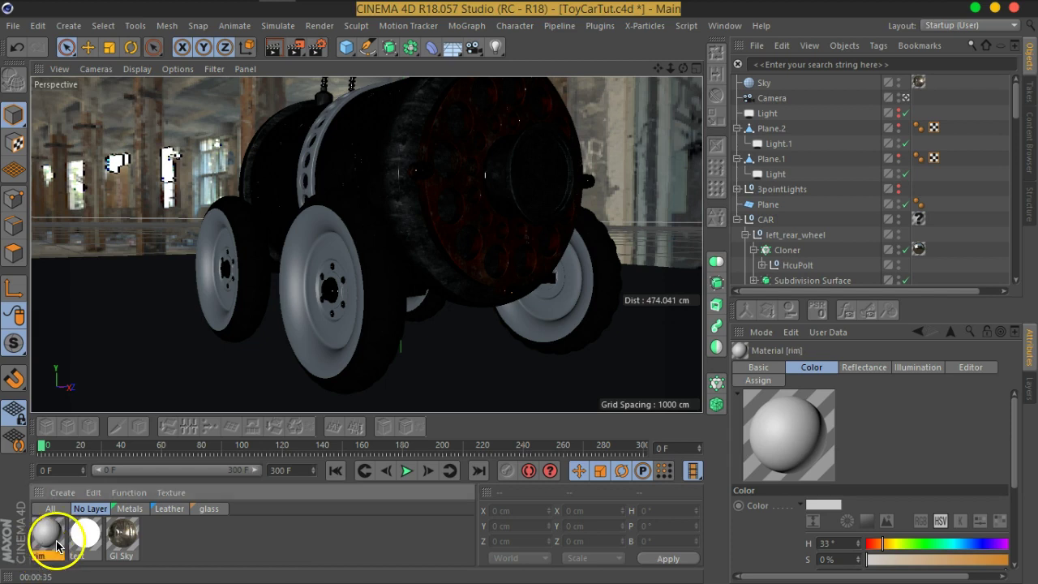
{"action": "left_click", "coordinate": [1028, 397]}
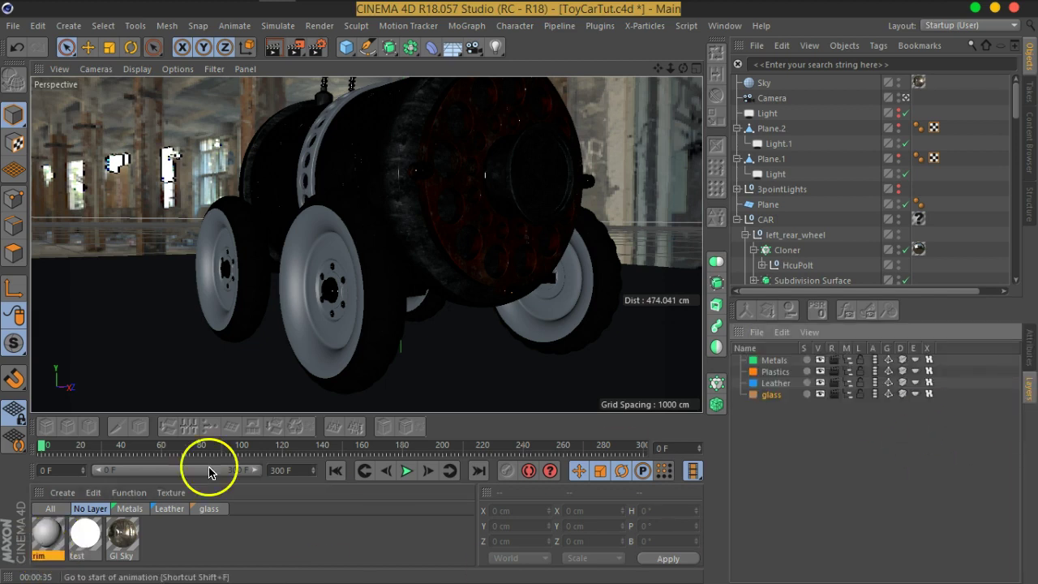
{"action": "mouse_move", "coordinate": [54, 527]}
{"action": "left_mouse_down"}
{"action": "mouse_move", "coordinate": [780, 355]}
{"action": "mouse_move", "coordinate": [770, 360]}
{"action": "left_mouse_up"}
{"action": "left_click", "coordinate": [129, 509]}
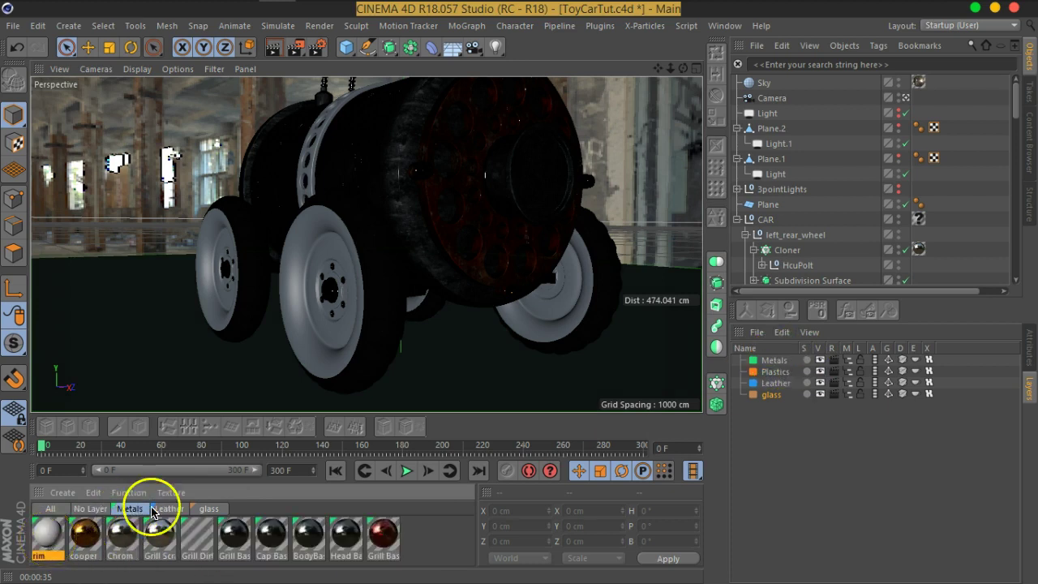
Apply rim with Cubic projection to the objects found by 'rim', copying the tag to all four rims
{"action": "left_click", "coordinate": [780, 64]}
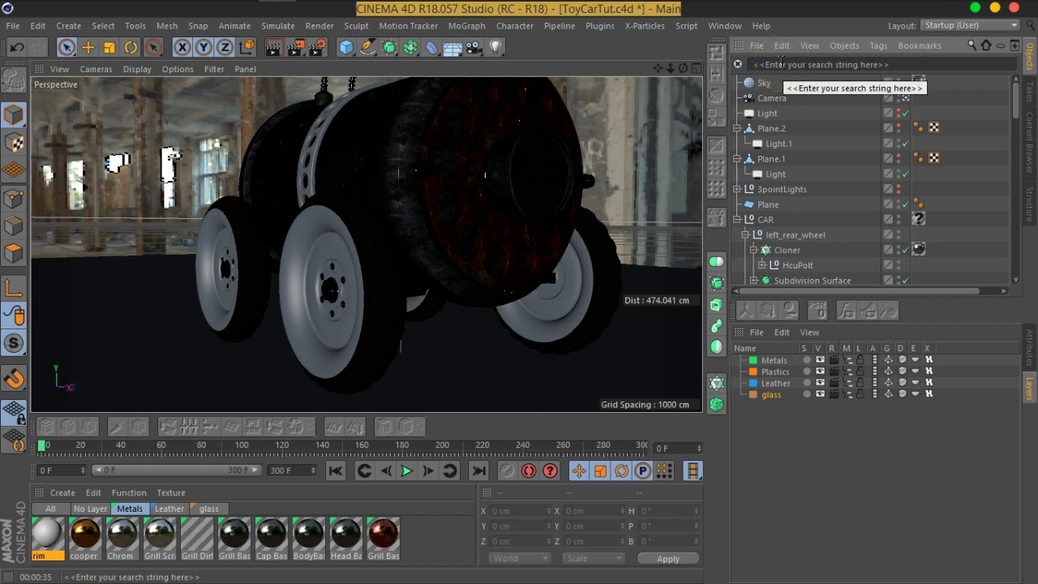
{"action": "type", "text": "rim"}
{"action": "left_click_drag", "start_coordinate": [42, 538], "coordinate": [794, 83]}
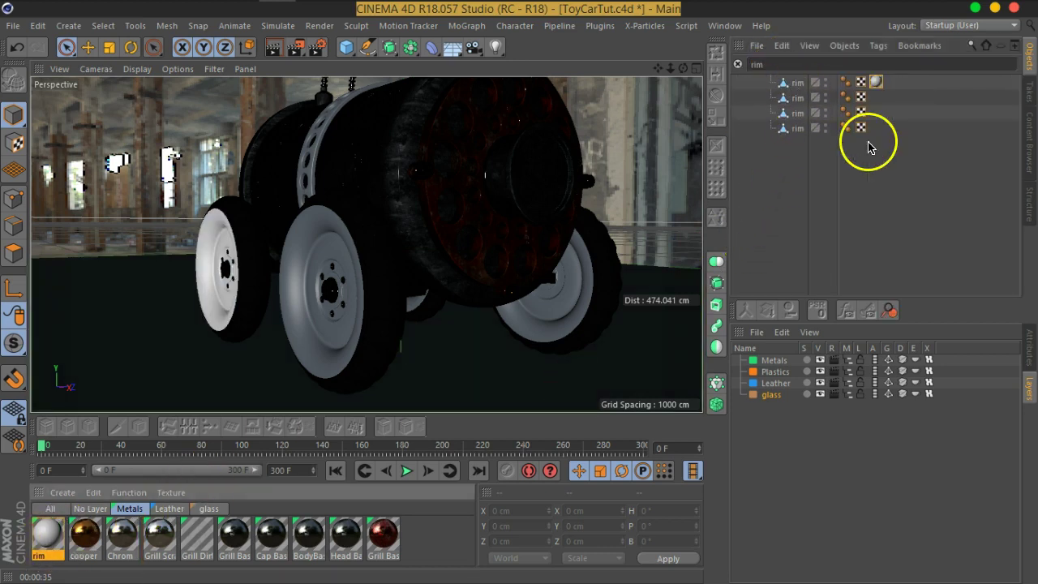
{"action": "left_click", "coordinate": [1028, 340]}
{"action": "left_click", "coordinate": [880, 430]}
{"action": "left_click", "coordinate": [859, 487]}
{"action": "left_click_drag", "start_coordinate": [876, 82], "coordinate": [876, 130], "text": "ctrl"}
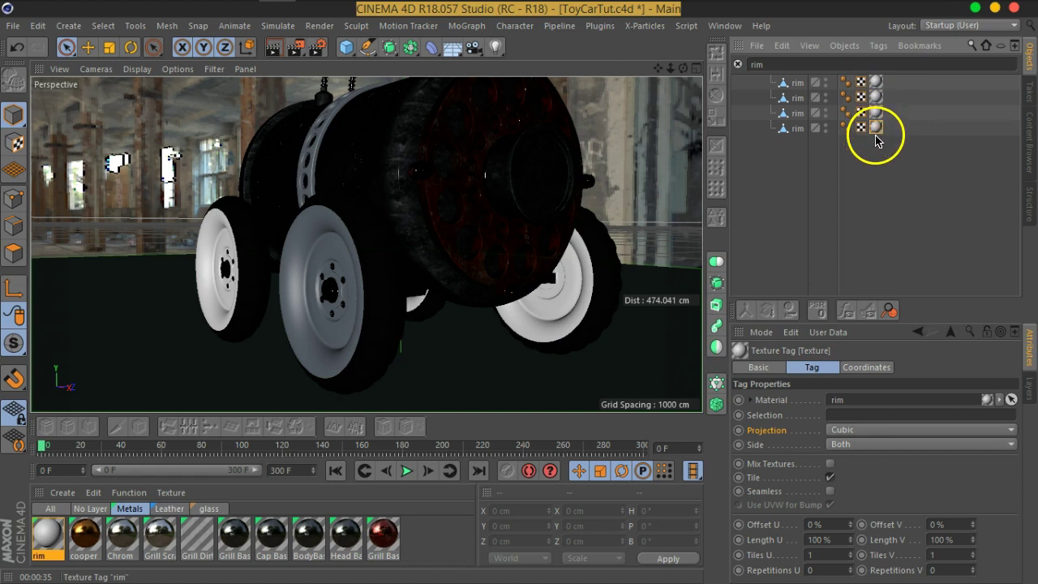
Open the rim material and darken its colour to 2% value
{"action": "double_click", "coordinate": [50, 539]}
{"action": "left_click_drag", "start_coordinate": [493, 47], "coordinate": [712, 23]}
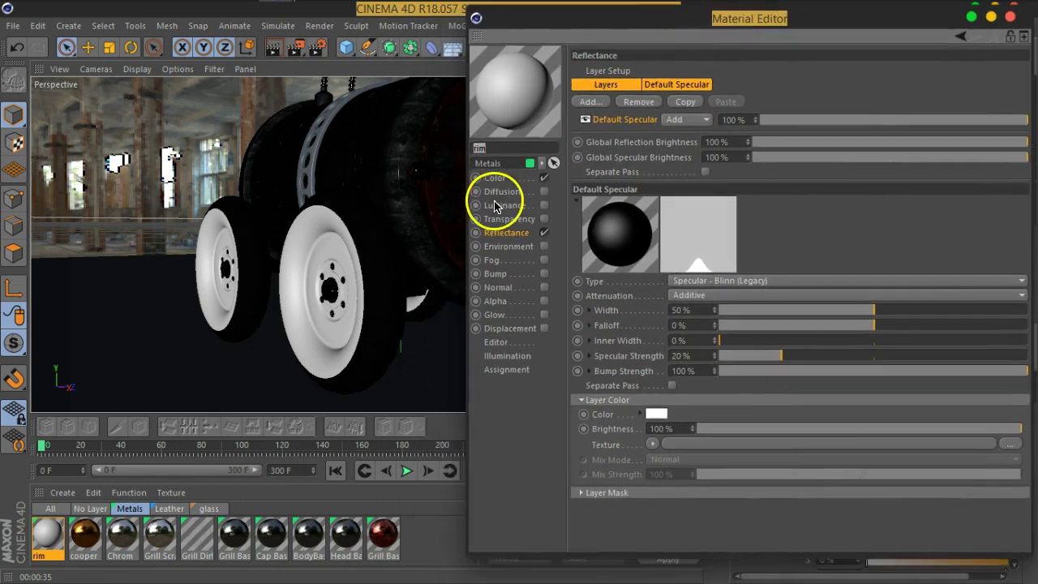
{"action": "left_click", "coordinate": [513, 179]}
{"action": "left_click_drag", "start_coordinate": [718, 142], "coordinate": [712, 145]}
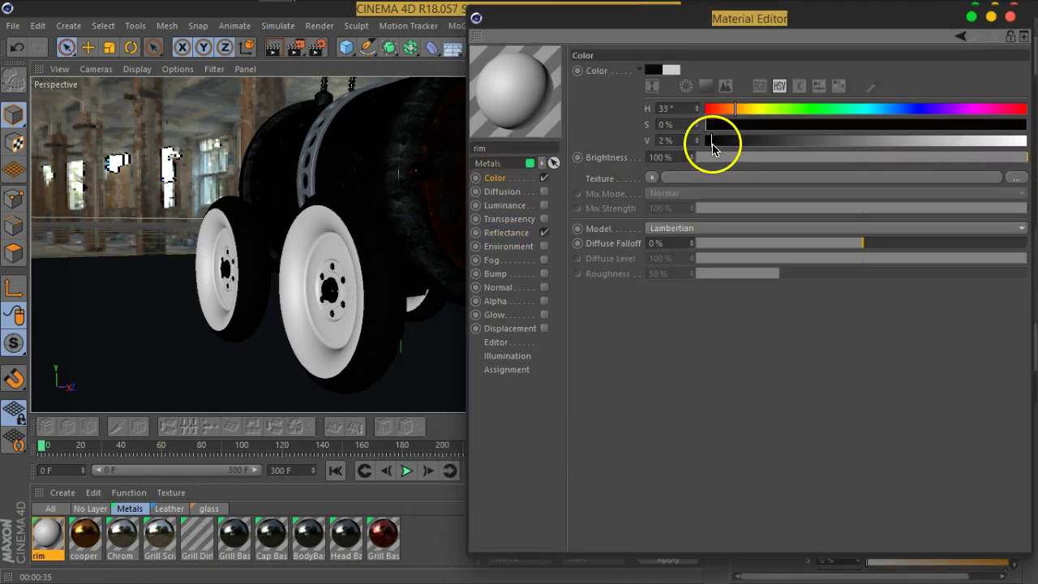
Replace Default Specular with a Ward reflection layer using Dielectric Fresnel, IOR 40
{"action": "left_click", "coordinate": [506, 232]}
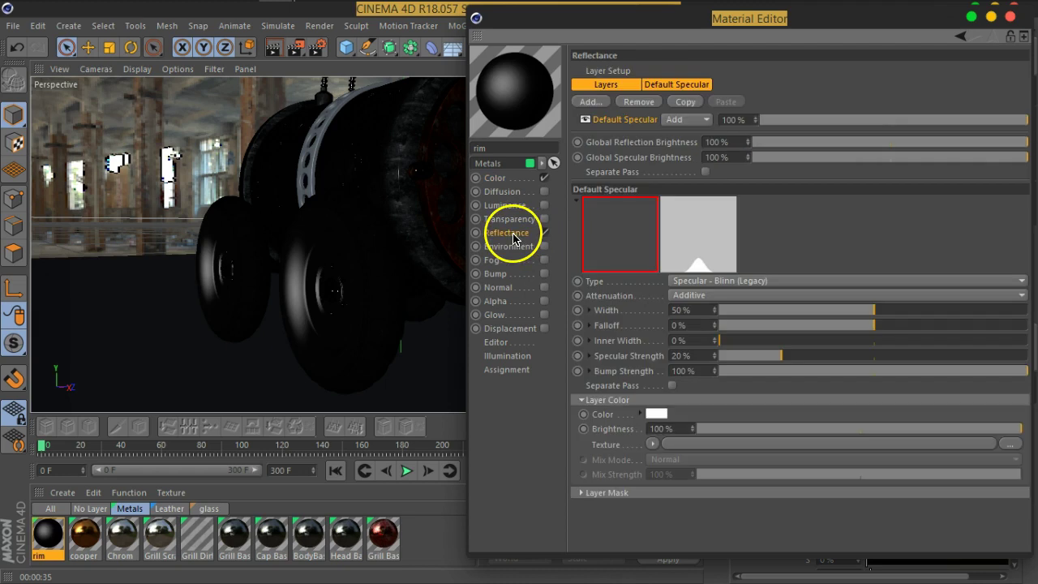
{"action": "left_click", "coordinate": [638, 102]}
{"action": "left_click", "coordinate": [591, 101]}
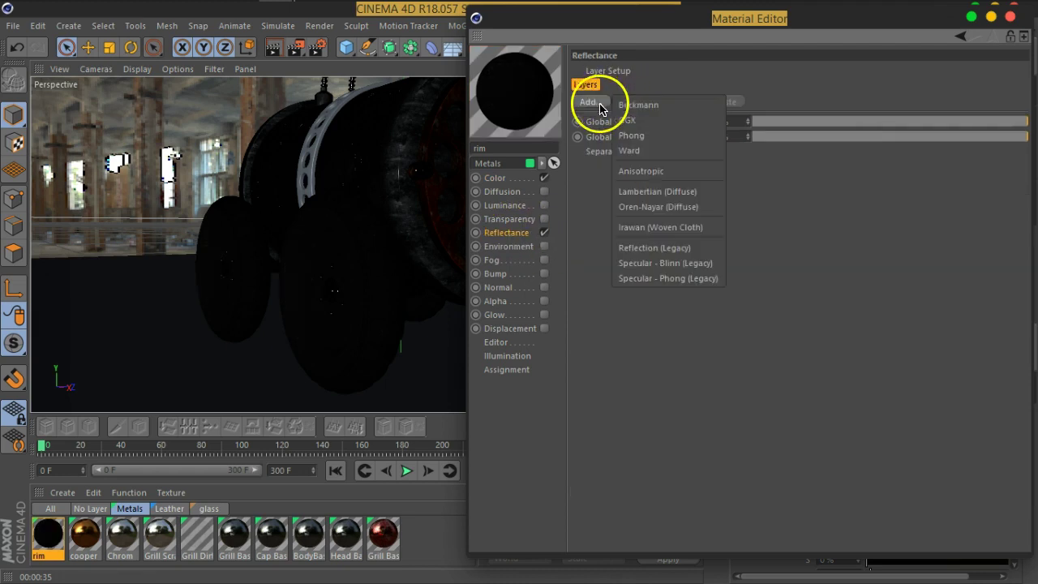
{"action": "left_click", "coordinate": [647, 151]}
{"action": "left_click", "coordinate": [620, 477]}
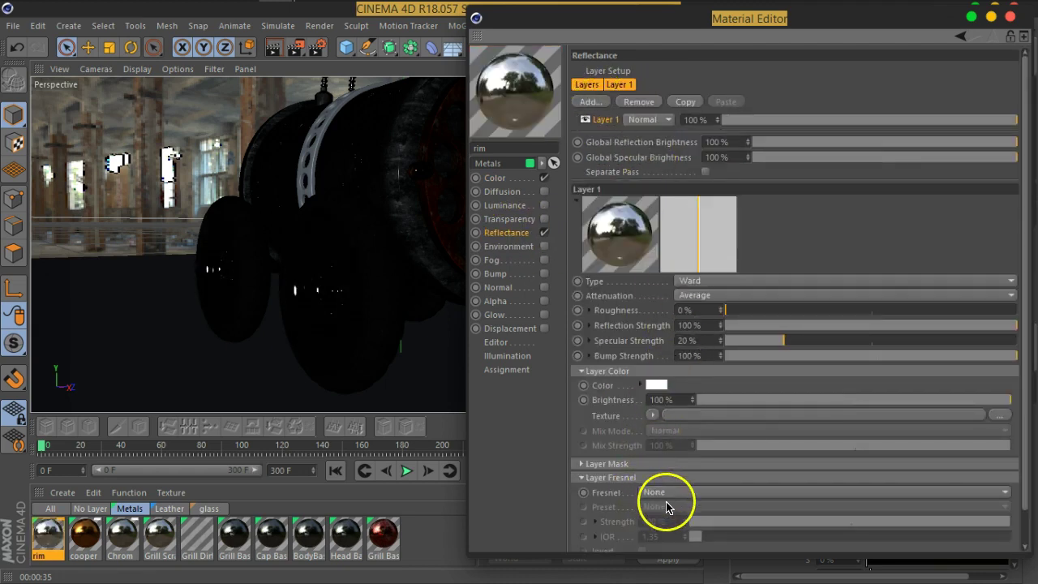
{"action": "left_click", "coordinate": [657, 492]}
{"action": "left_click", "coordinate": [669, 525]}
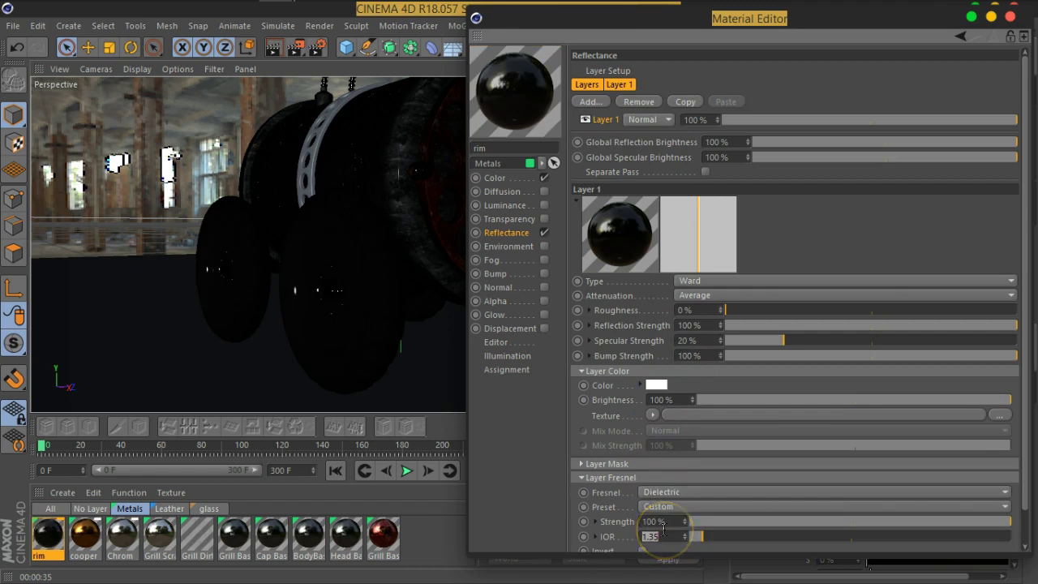
{"action": "type", "text": "40"}
{"action": "key", "text": "Return"}
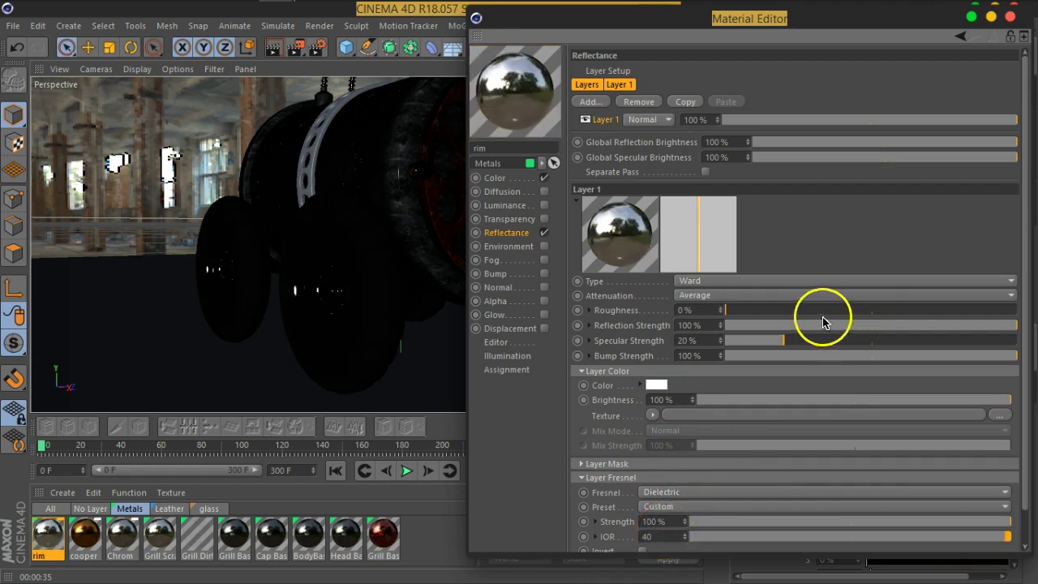
Set Ward roughness to 10% and browse for a roughness texture image
{"action": "left_click_drag", "start_coordinate": [730, 311], "coordinate": [751, 315]}
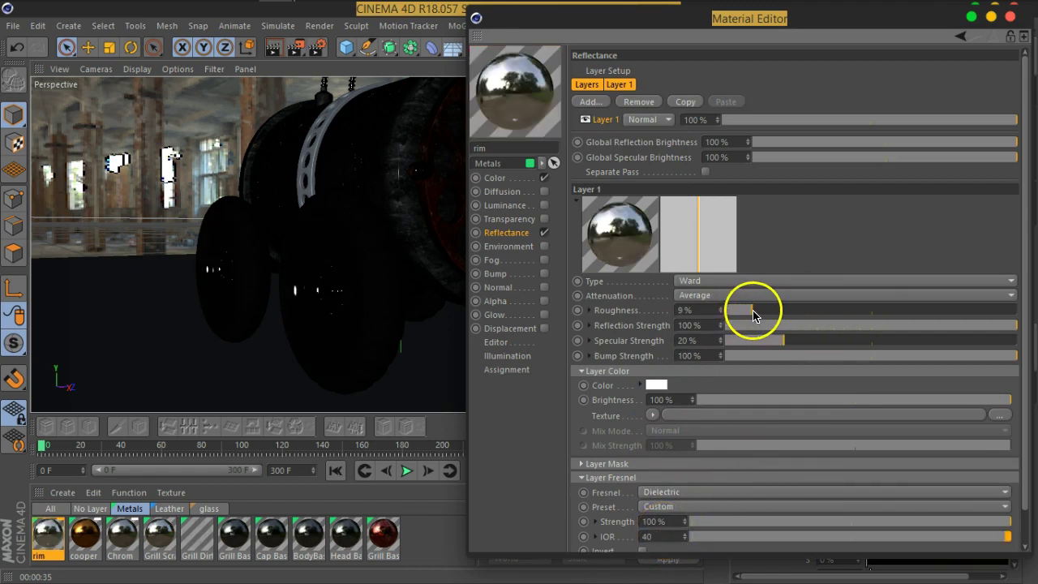
{"action": "left_click", "coordinate": [591, 311]}
{"action": "left_click", "coordinate": [695, 326]}
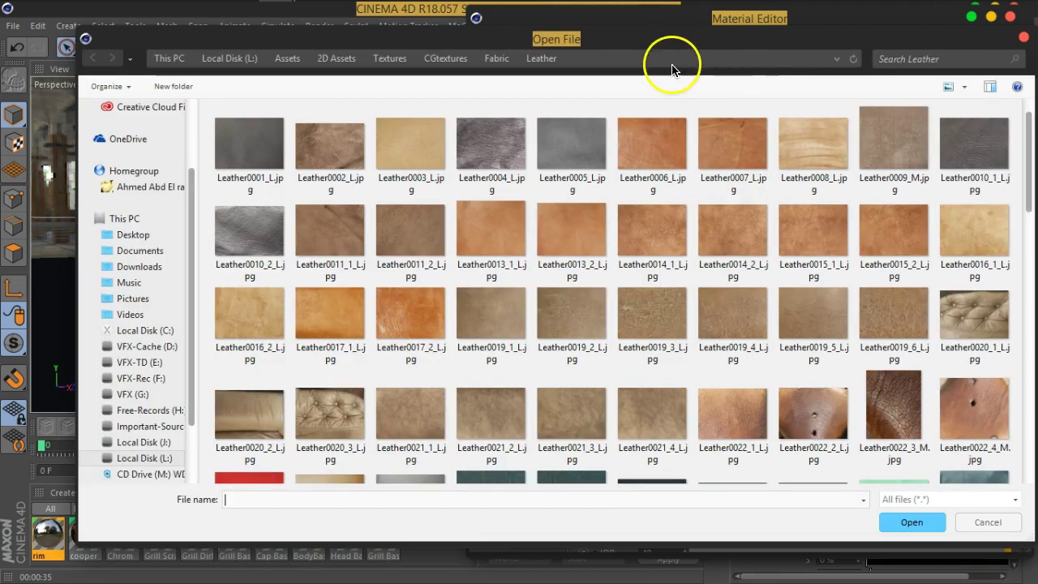
Load BW1.png from Textures > Masks as the Ward roughness texture, roughness 20%
{"action": "left_click", "coordinate": [286, 72]}
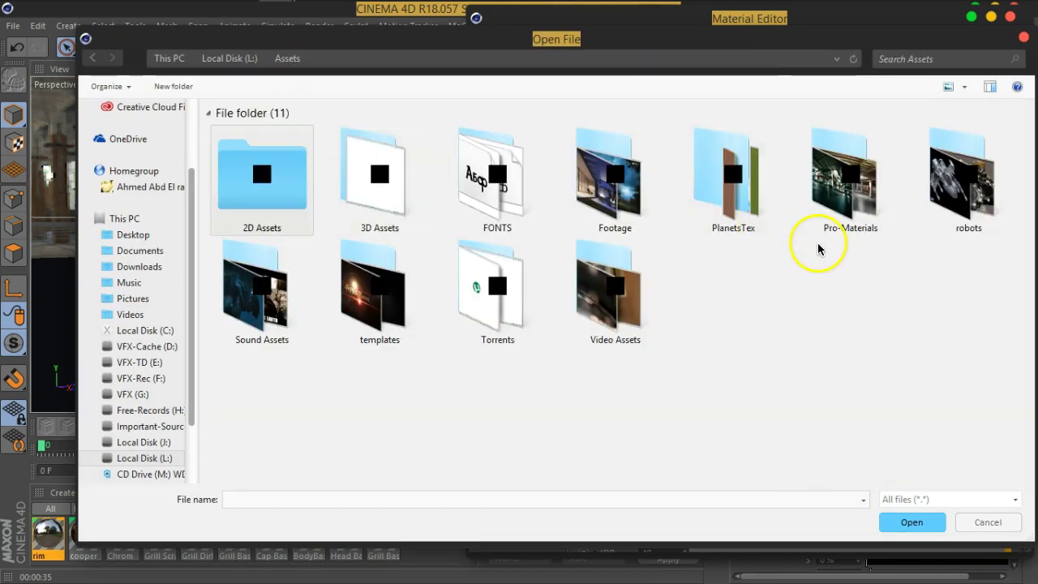
{"action": "double_click", "coordinate": [270, 179]}
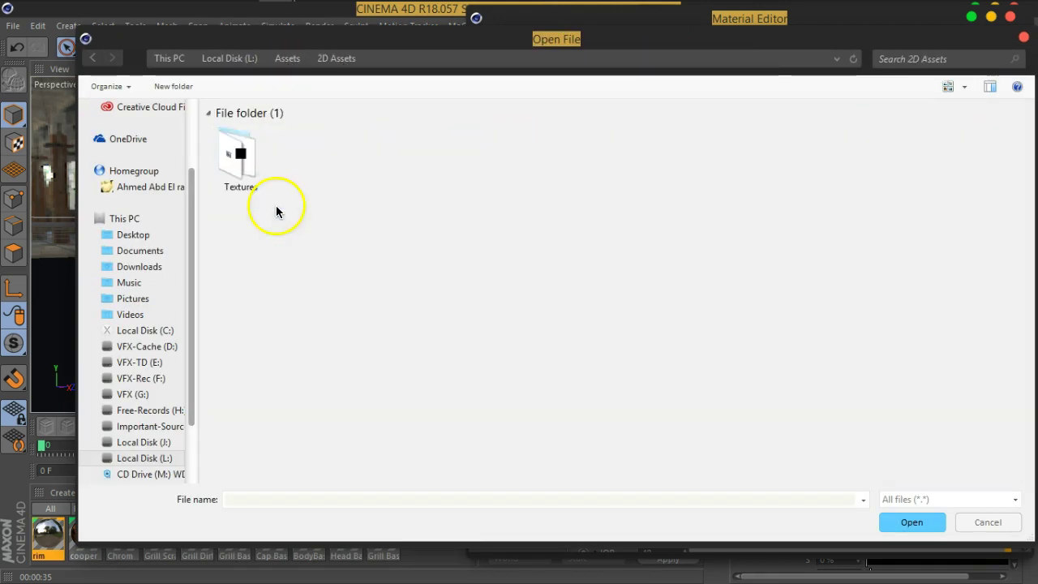
{"action": "double_click", "coordinate": [238, 188]}
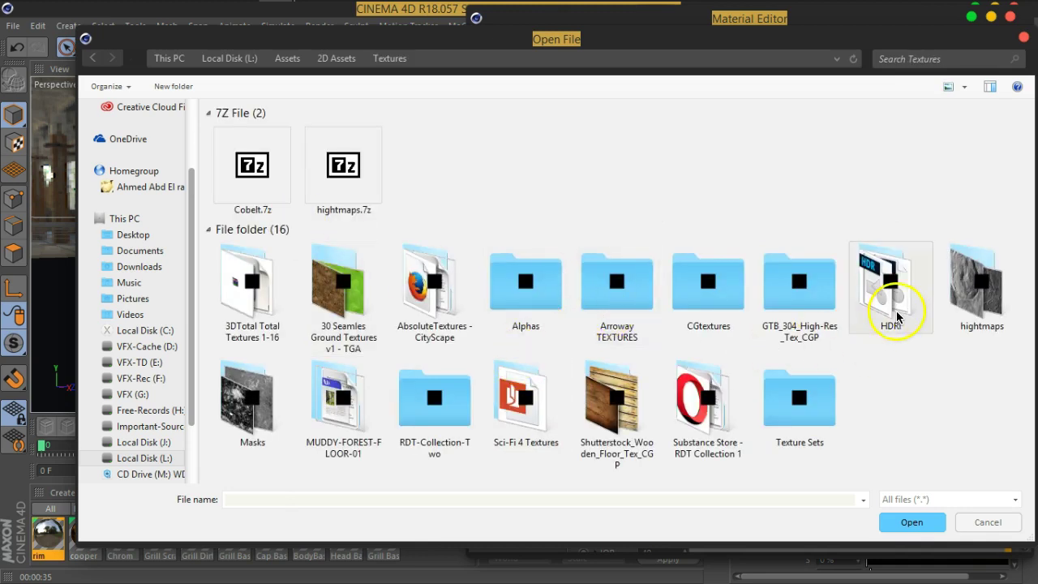
{"action": "double_click", "coordinate": [250, 397]}
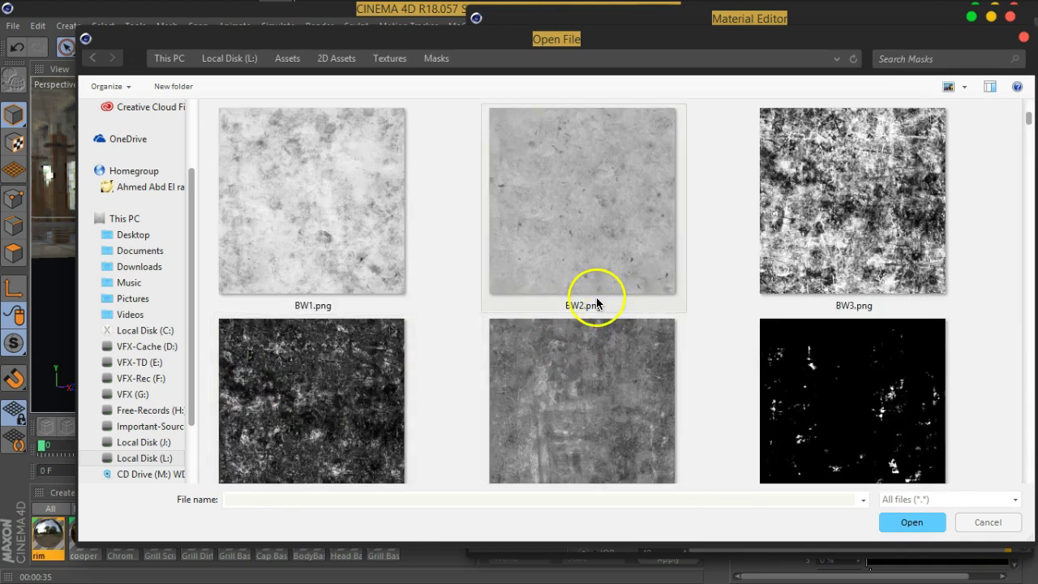
{"action": "double_click", "coordinate": [352, 259]}
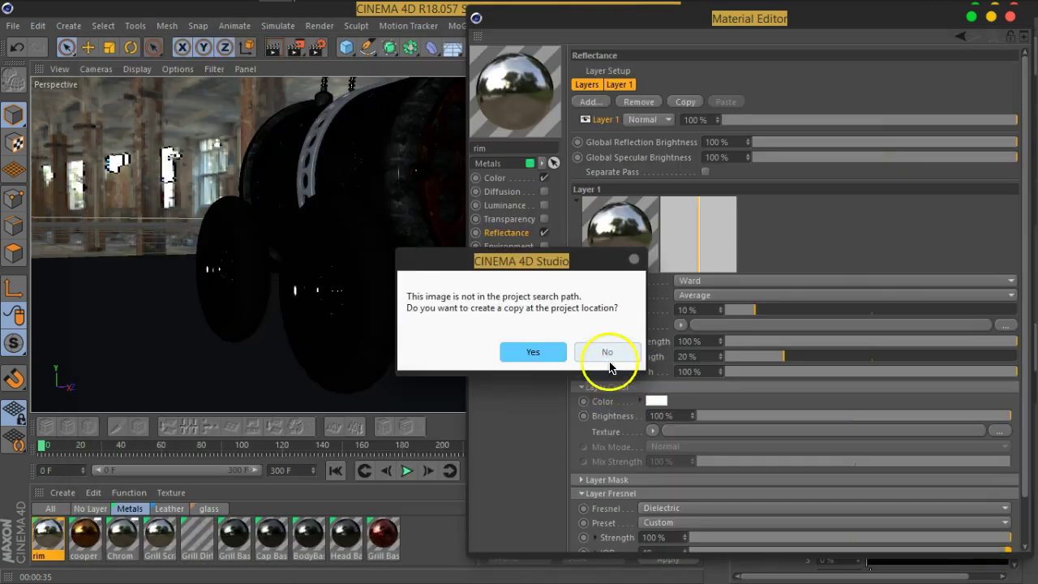
{"action": "left_click", "coordinate": [609, 353]}
{"action": "left_click_drag", "start_coordinate": [713, 306], "coordinate": [795, 319]}
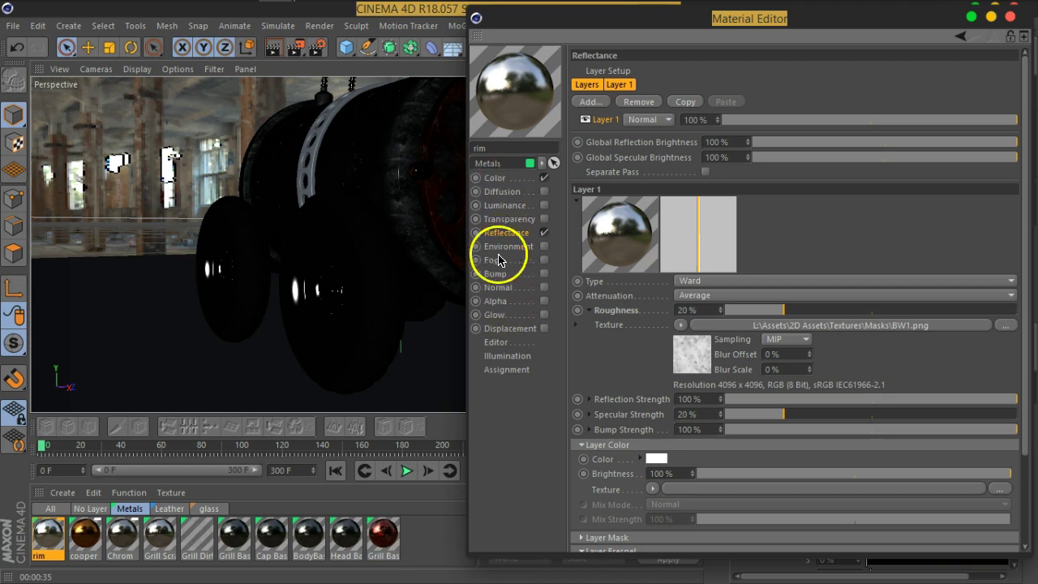
Enable the rim material's Diffusion channel with the BW5.png mask as its texture
{"action": "left_click", "coordinate": [512, 196]}
{"action": "left_click", "coordinate": [689, 134]}
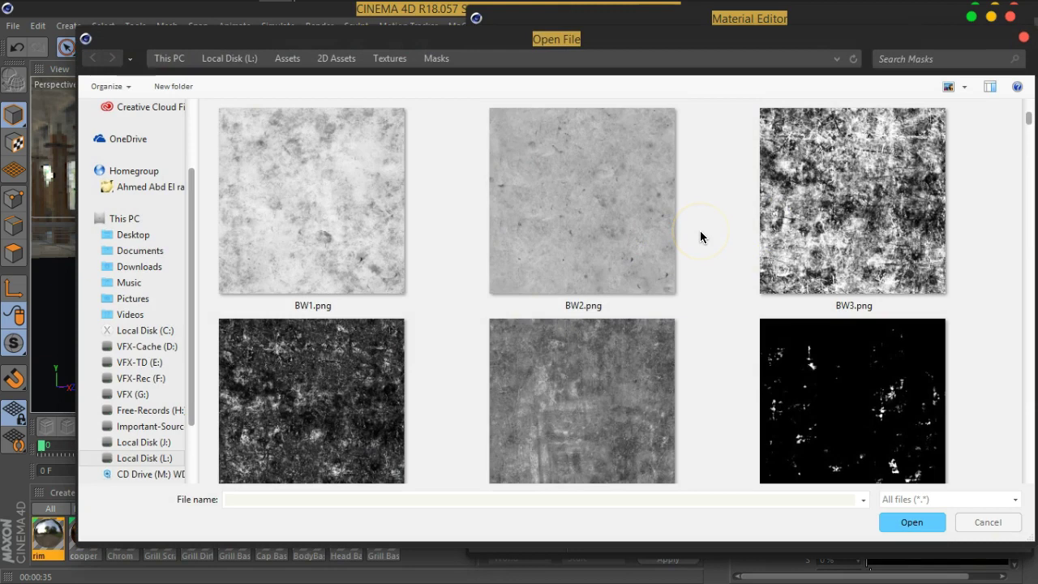
{"action": "scroll", "coordinate": [701, 237], "scroll_direction": "down", "scroll_amount": 1}
{"action": "left_click", "coordinate": [570, 408]}
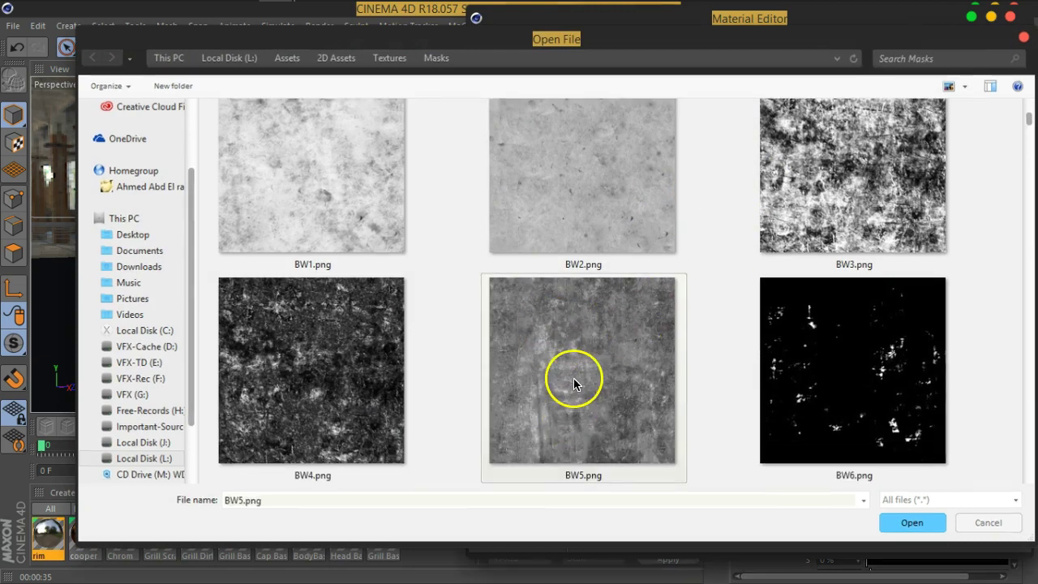
{"action": "double_click", "coordinate": [575, 376]}
{"action": "left_click", "coordinate": [608, 352]}
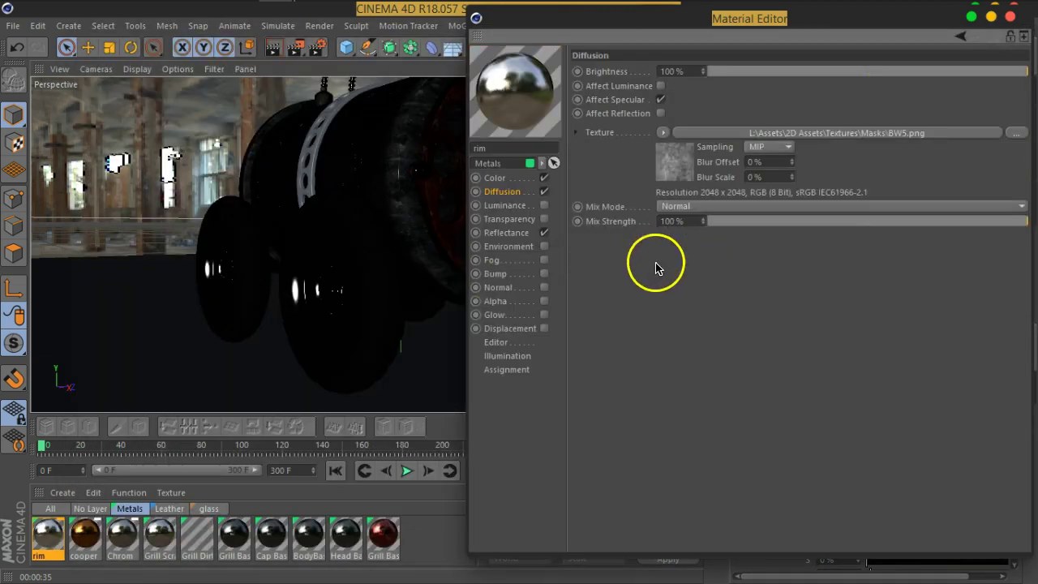
Turn on Affect Reflection and set the diffusion mix strength to 53%
{"action": "left_click", "coordinate": [660, 113]}
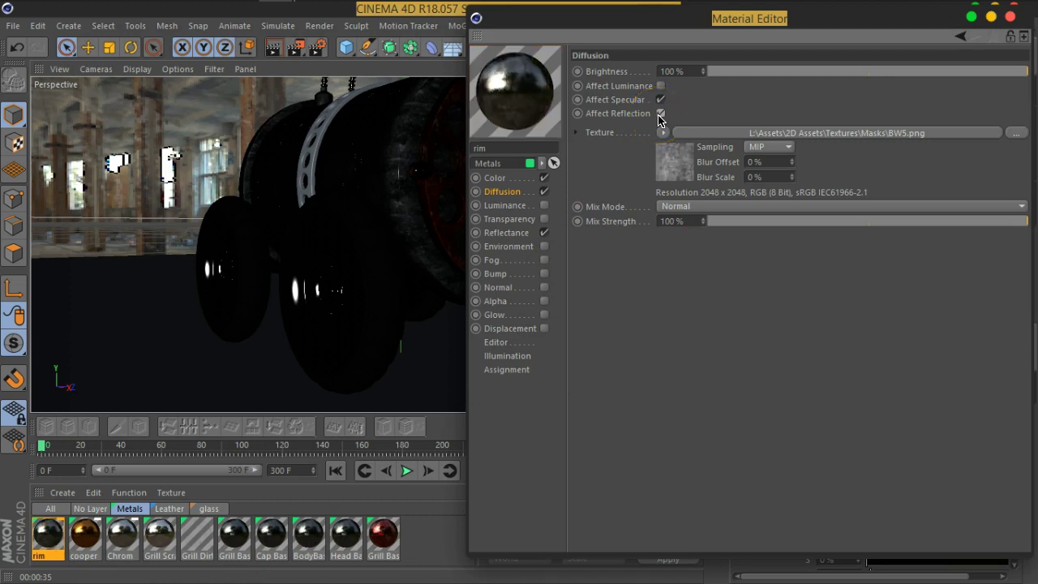
{"action": "mouse_move", "coordinate": [916, 222]}
{"action": "left_mouse_down"}
{"action": "mouse_move", "coordinate": [843, 225]}
{"action": "mouse_move", "coordinate": [880, 225]}
{"action": "left_mouse_up"}
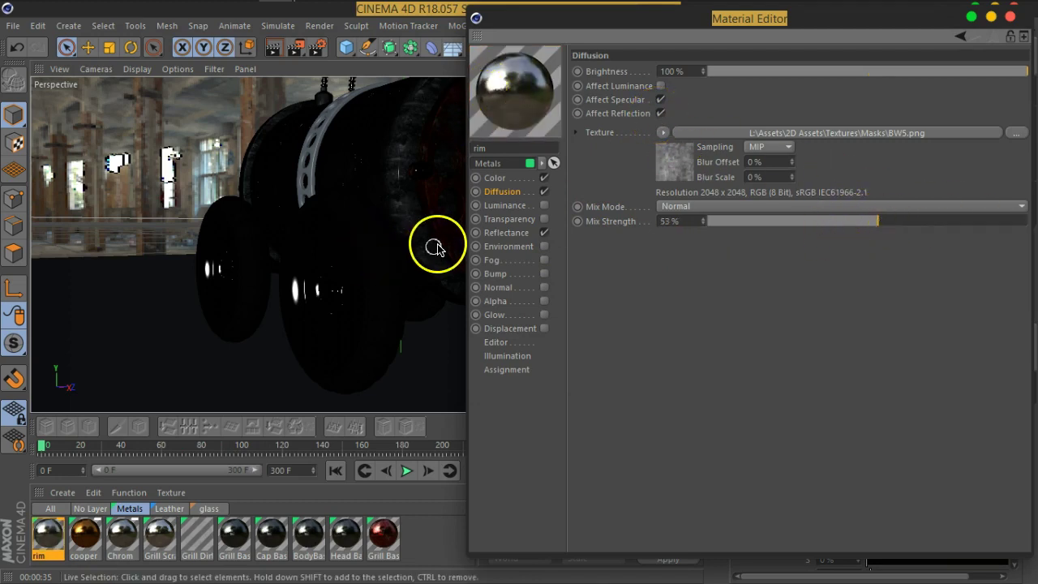
{"action": "mouse_move", "coordinate": [417, 224]}
{"action": "left_mouse_down", "text": "alt"}
{"action": "mouse_move", "coordinate": [260, 232]}
{"action": "mouse_move", "coordinate": [267, 236]}
{"action": "left_mouse_up", "text": "alt"}
Select the four wheel rims in the viewport and object list, and frame them
{"action": "left_click_drag", "start_coordinate": [702, 23], "coordinate": [615, 427]}
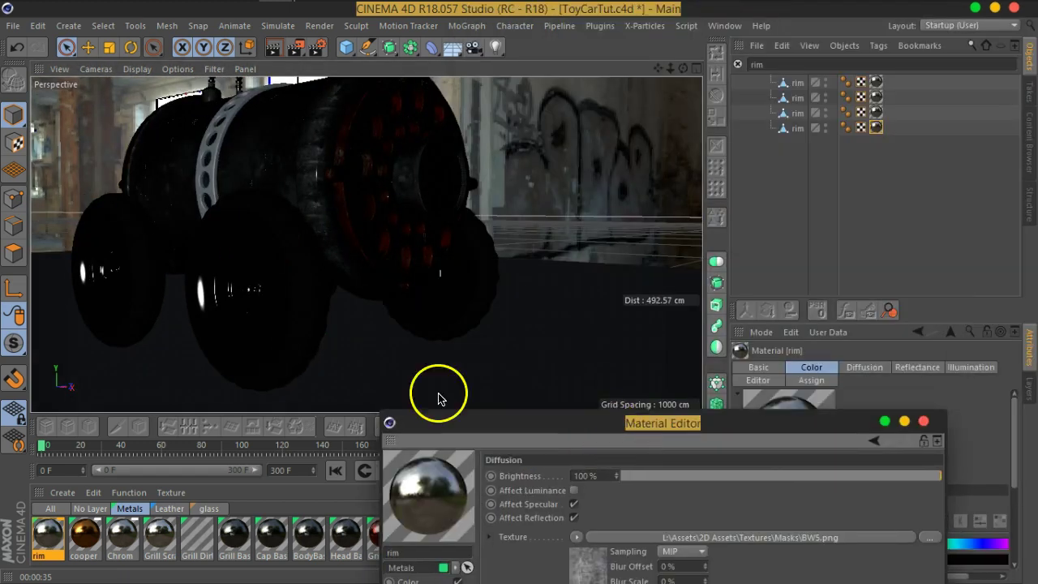
{"action": "left_click", "coordinate": [262, 306]}
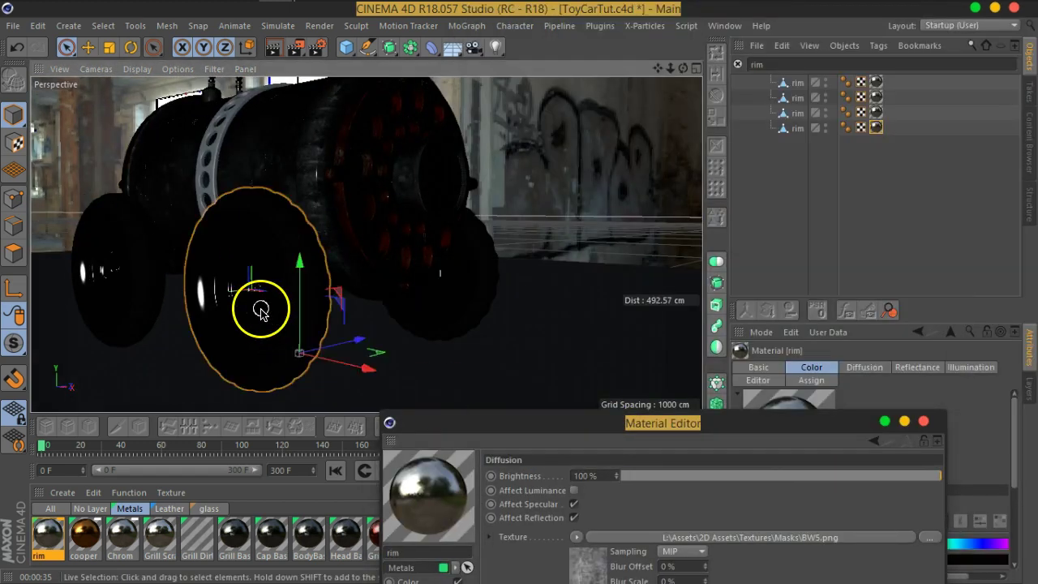
{"action": "left_click", "coordinate": [793, 129]}
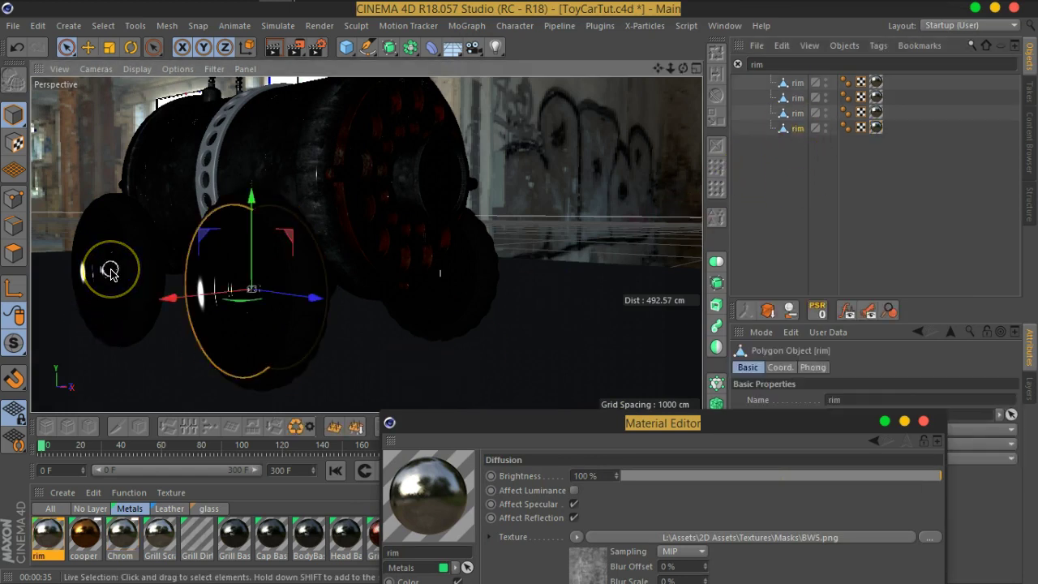
{"action": "left_click", "coordinate": [110, 272], "text": "shift"}
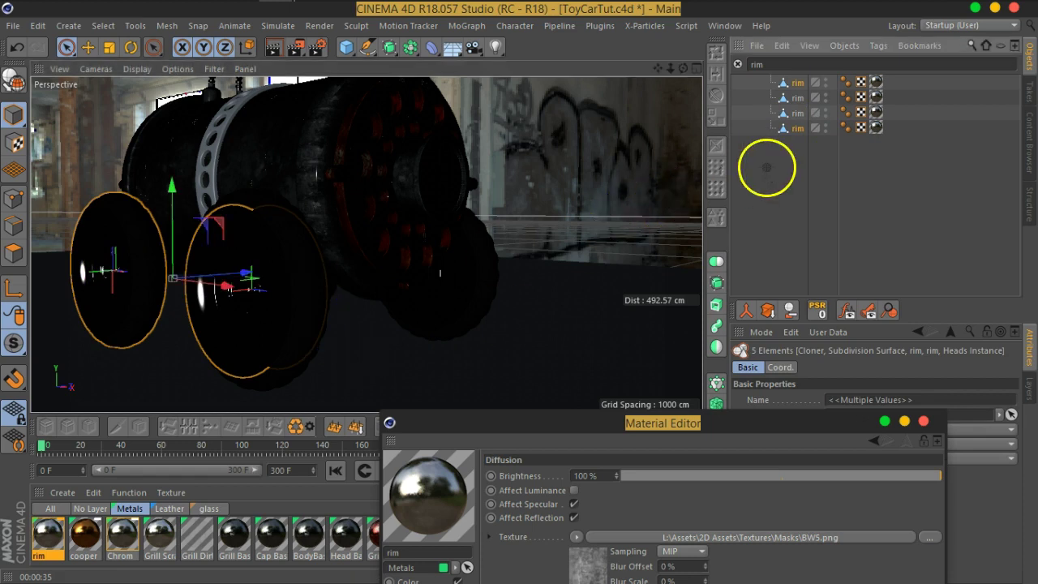
{"action": "left_click", "coordinate": [764, 167]}
{"action": "left_click", "coordinate": [800, 127]}
{"action": "left_click", "coordinate": [798, 83], "text": "ctrl"}
{"action": "left_click", "coordinate": [794, 95], "text": "ctrl"}
{"action": "left_click", "coordinate": [798, 113], "text": "ctrl"}
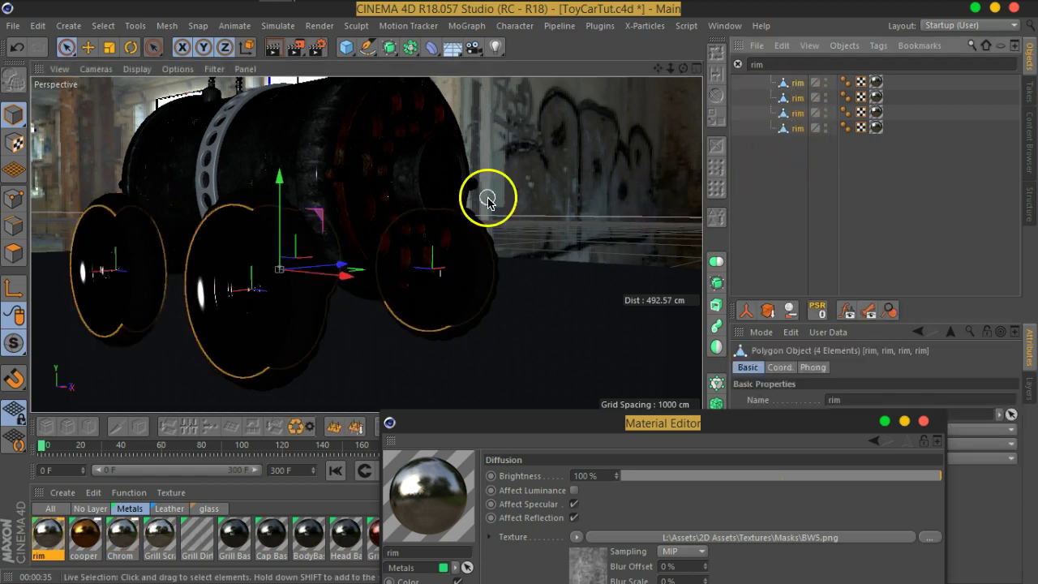
{"action": "key", "text": "o"}
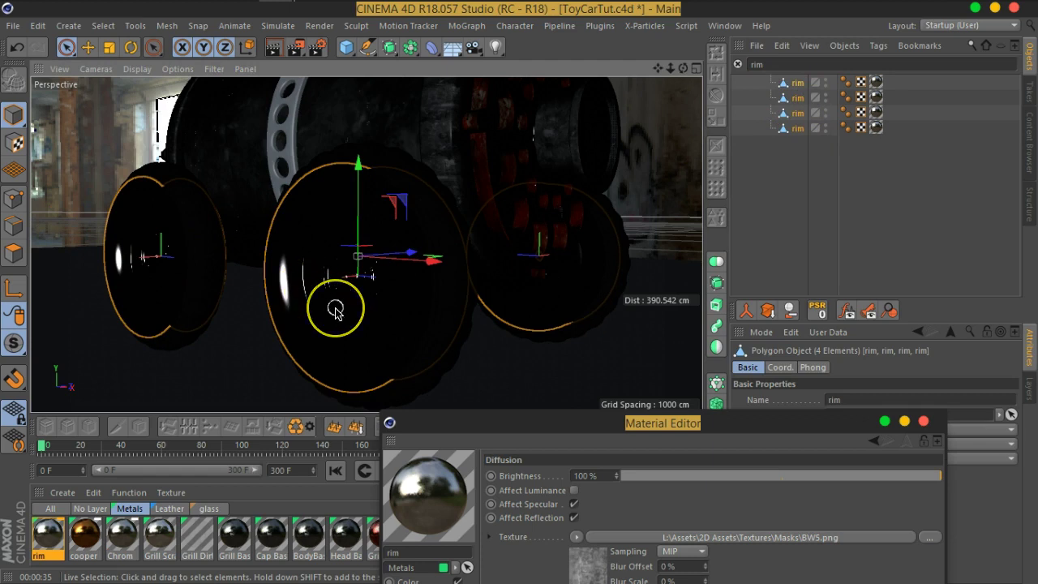
Swap the middle wheel's rim for its tire and clear the rim filter
{"action": "left_click", "coordinate": [335, 310], "text": "ctrl"}
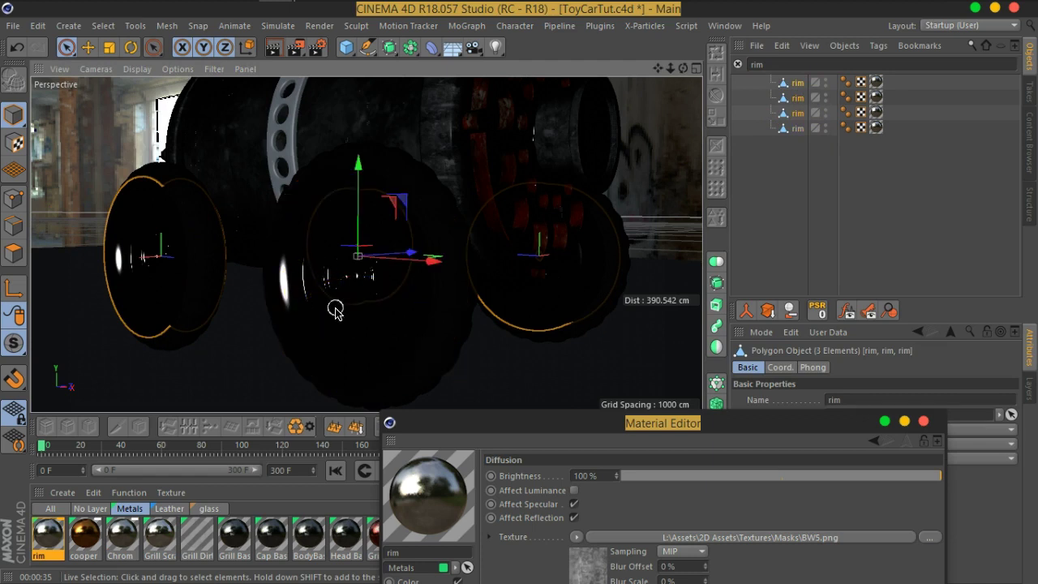
{"action": "left_click", "coordinate": [361, 349], "text": "shift"}
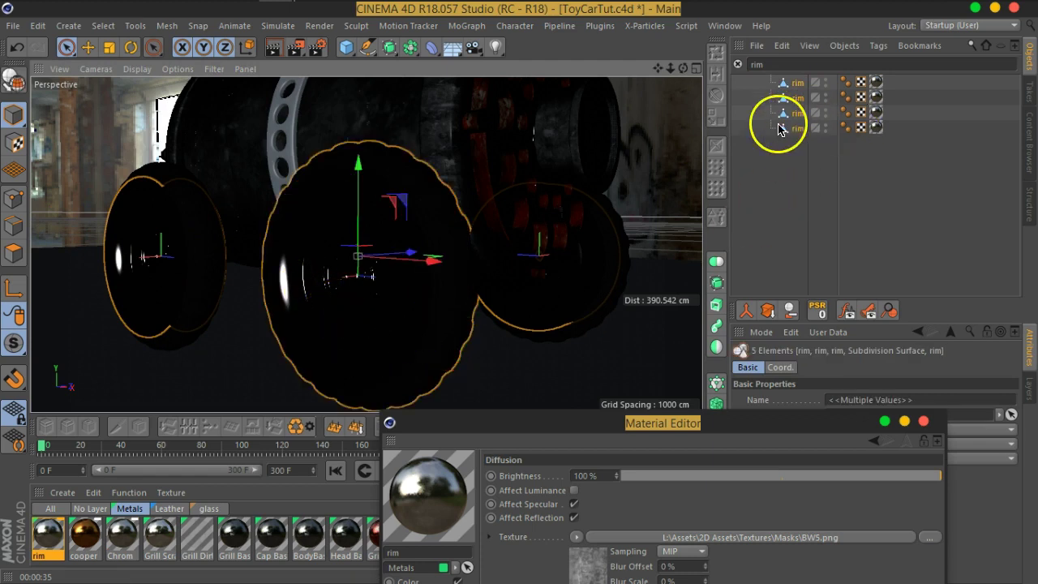
{"action": "left_click", "coordinate": [738, 65]}
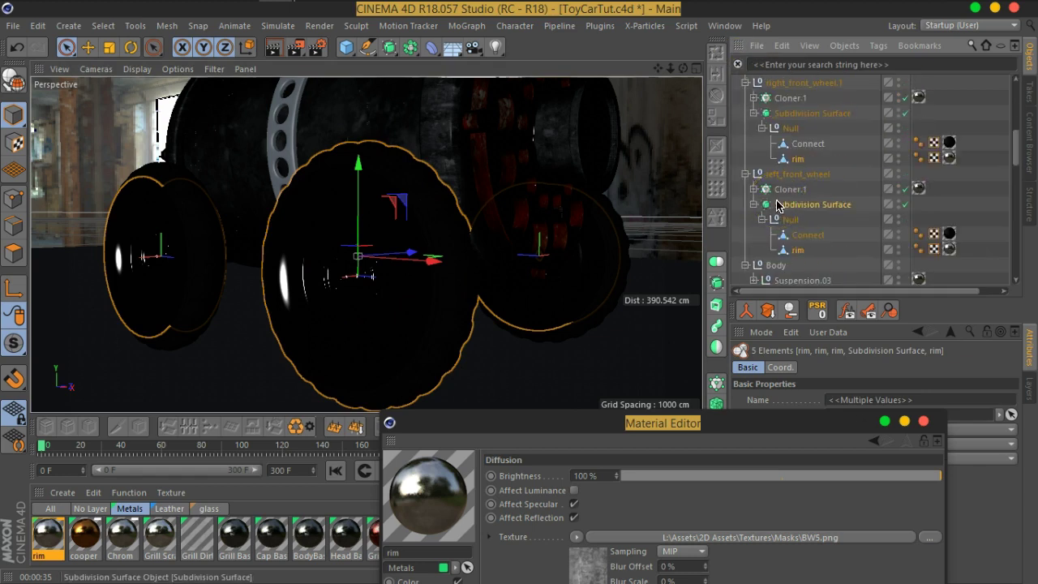
Render only the selected rims with Render Active Objects, then clear the render
{"action": "left_click", "coordinate": [824, 207], "text": "ctrl"}
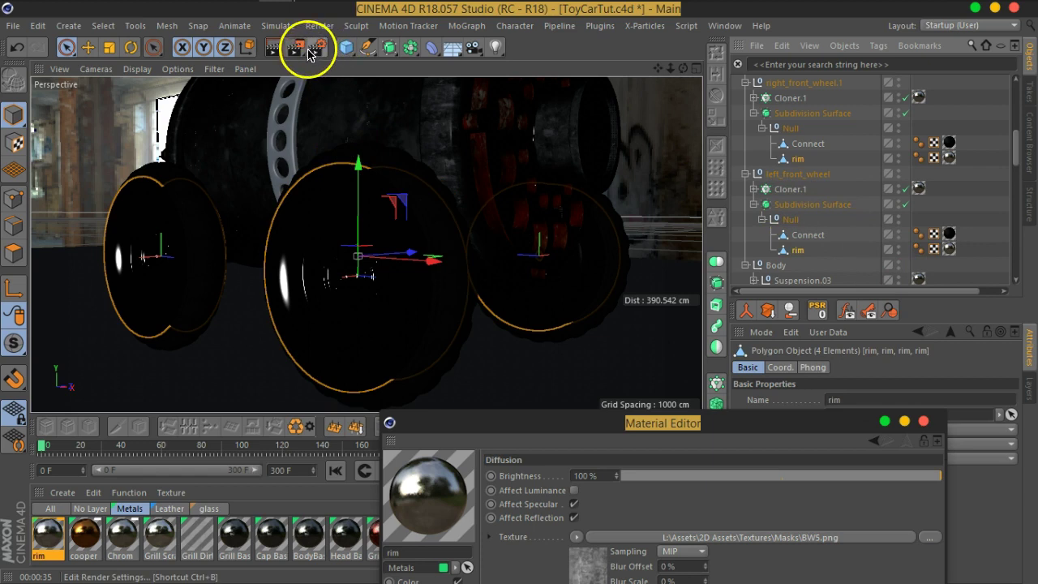
{"action": "left_click", "coordinate": [308, 53]}
{"action": "left_click", "coordinate": [376, 97]}
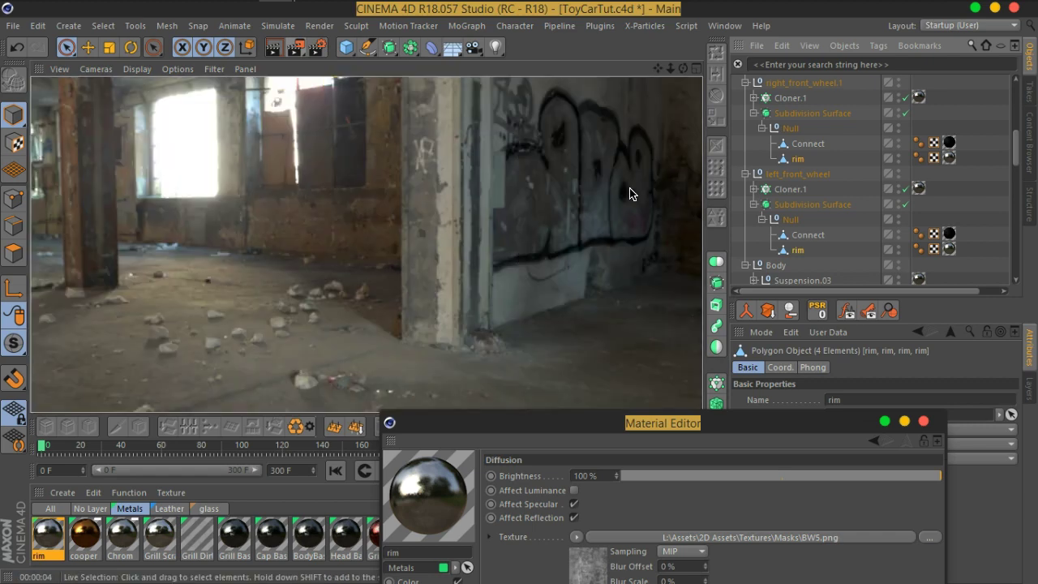
{"action": "left_click", "coordinate": [452, 238]}
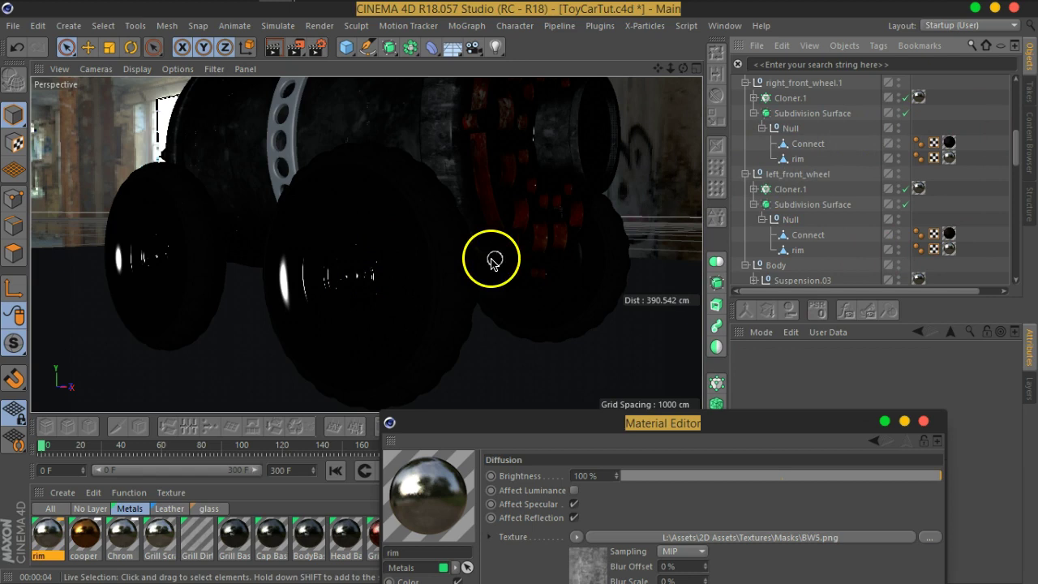
{"action": "key", "text": "ctrl+r"}
Select the rear-right, left and middle wheels for another render
{"action": "left_click", "coordinate": [360, 257]}
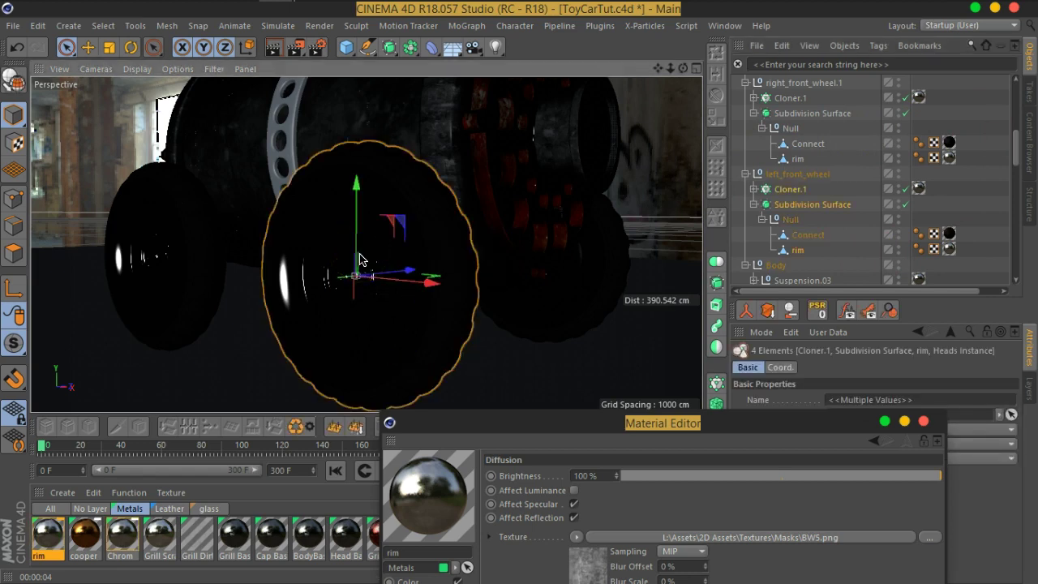
{"action": "left_click", "coordinate": [617, 290]}
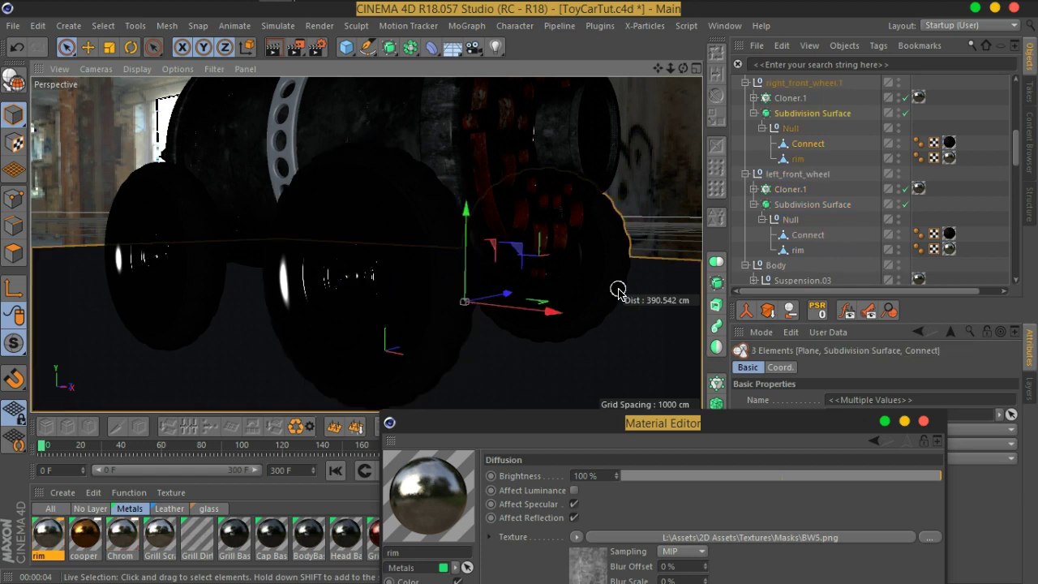
{"action": "left_click", "coordinate": [617, 239]}
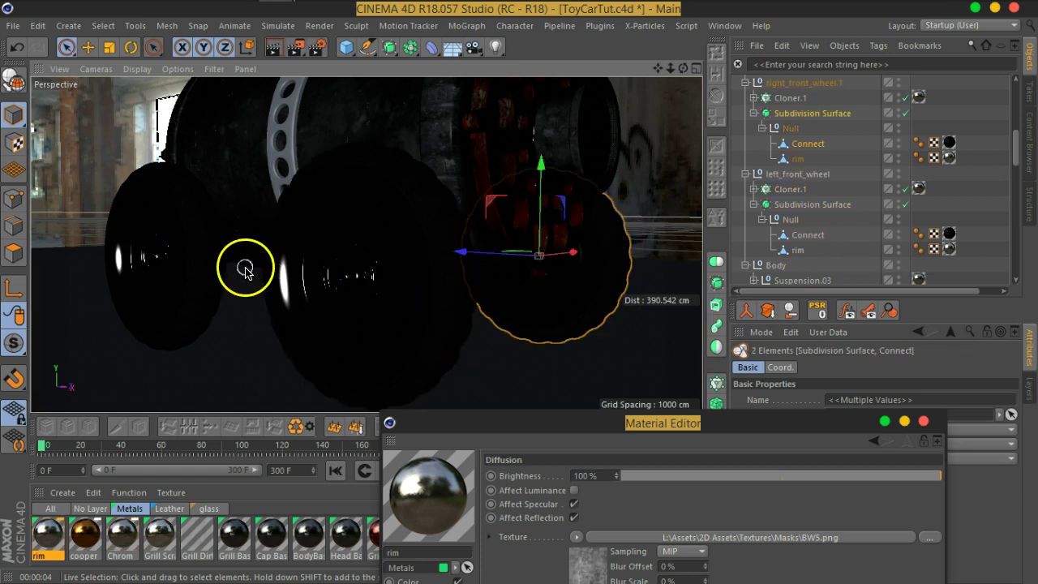
{"action": "left_click", "coordinate": [203, 257], "text": "shift"}
{"action": "left_click", "coordinate": [442, 227], "text": "shift"}
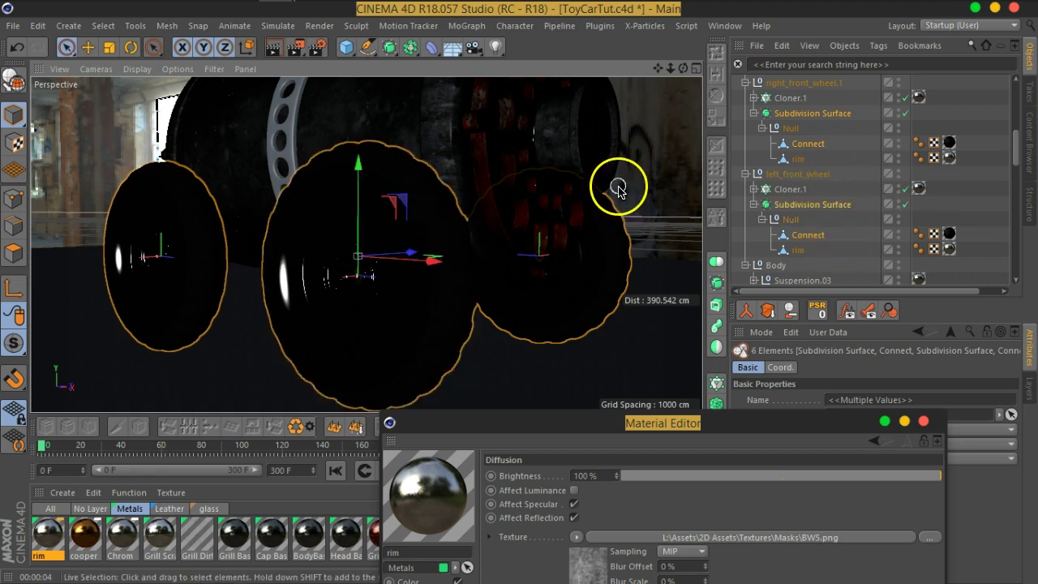
{"action": "left_click", "coordinate": [297, 47]}
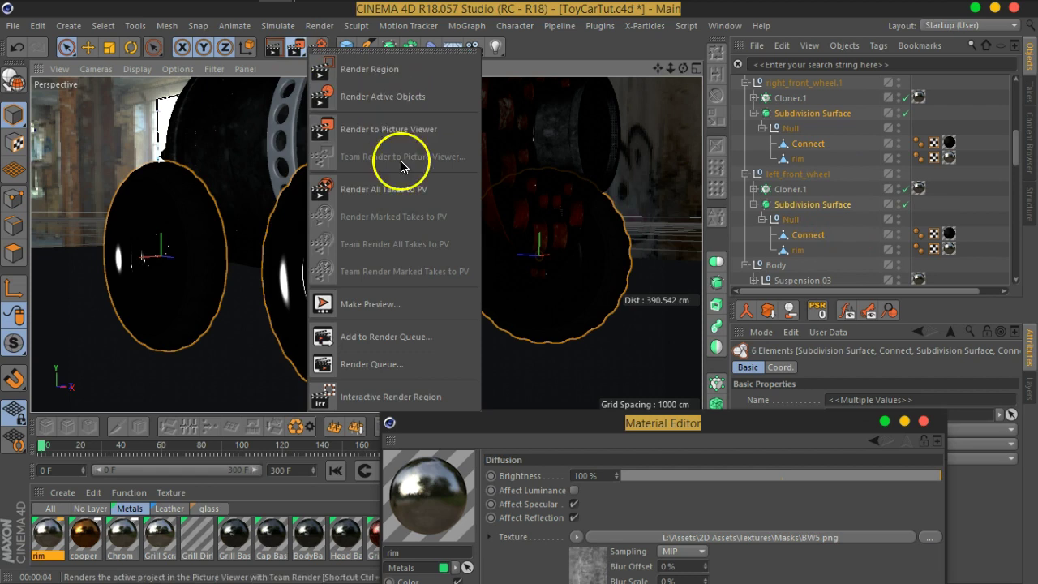
Render the selected wheels, then bring up the rim material's Reflectance settings
{"action": "left_click", "coordinate": [382, 95]}
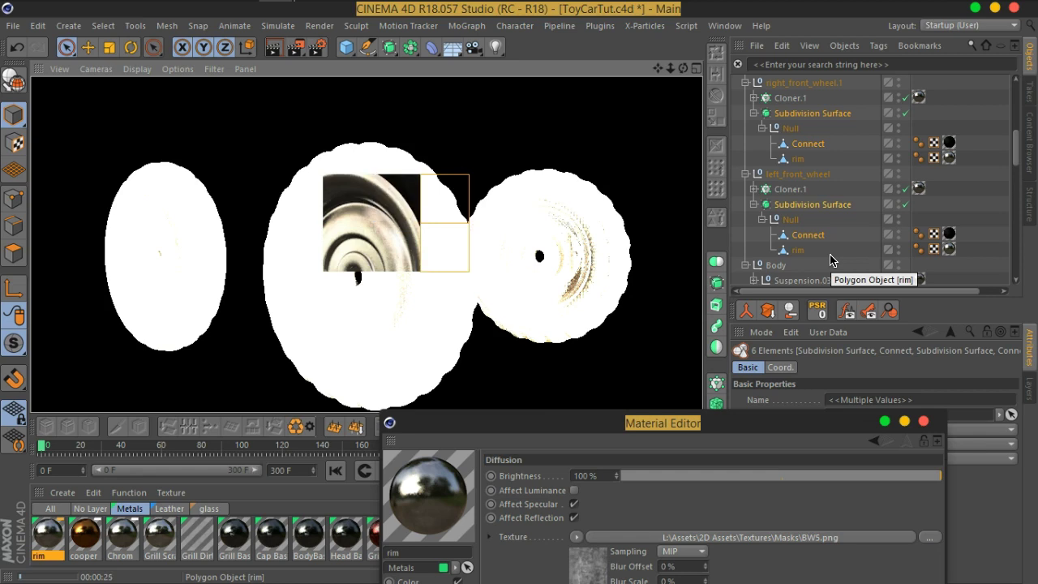
{"action": "left_click_drag", "start_coordinate": [655, 120], "coordinate": [655, 114]}
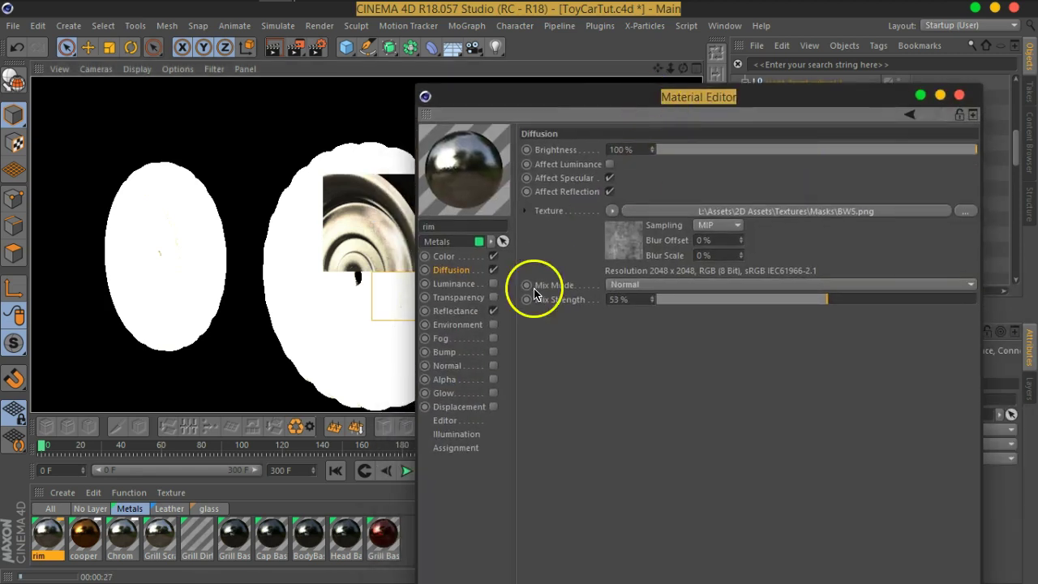
{"action": "left_click", "coordinate": [450, 311]}
{"action": "scroll", "coordinate": [892, 365], "scroll_direction": "down", "scroll_amount": 3}
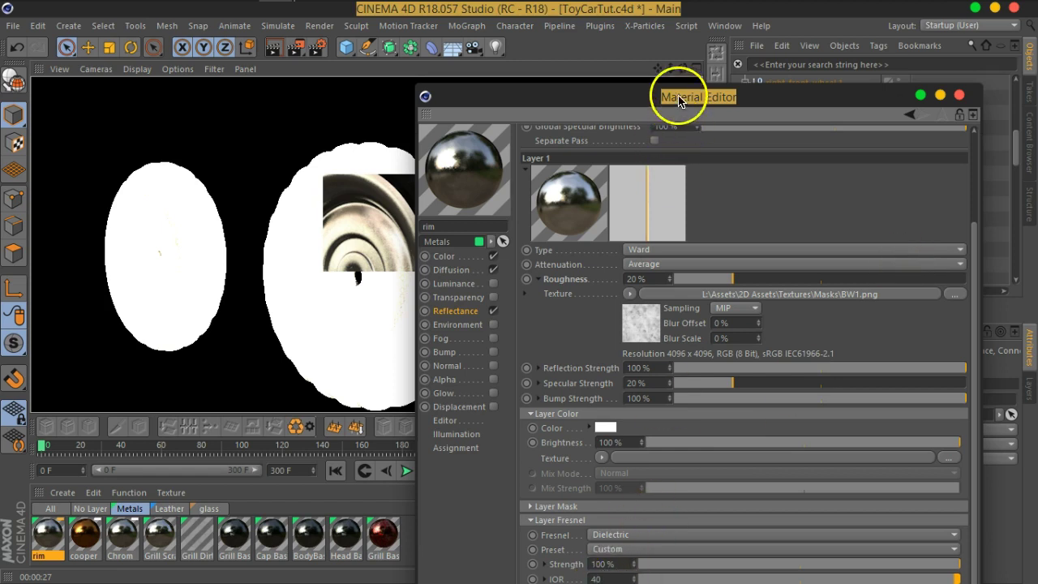
{"action": "left_click_drag", "start_coordinate": [683, 97], "coordinate": [689, 38]}
Lower the Fresnel IOR from 40 to 10, then 5, and close the editor
{"action": "left_click", "coordinate": [616, 523]}
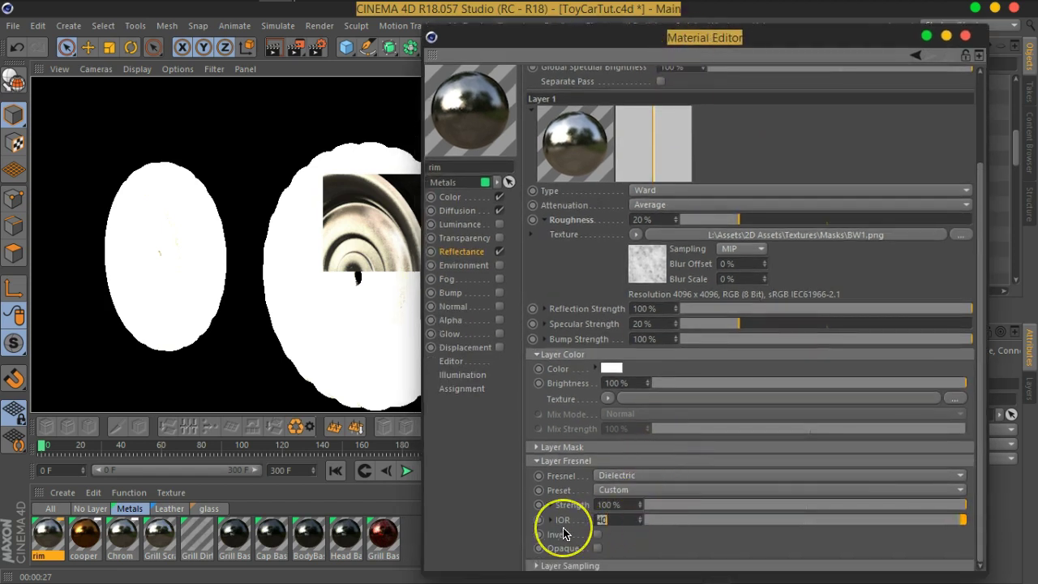
{"action": "type", "text": "10"}
{"action": "key", "text": "Return"}
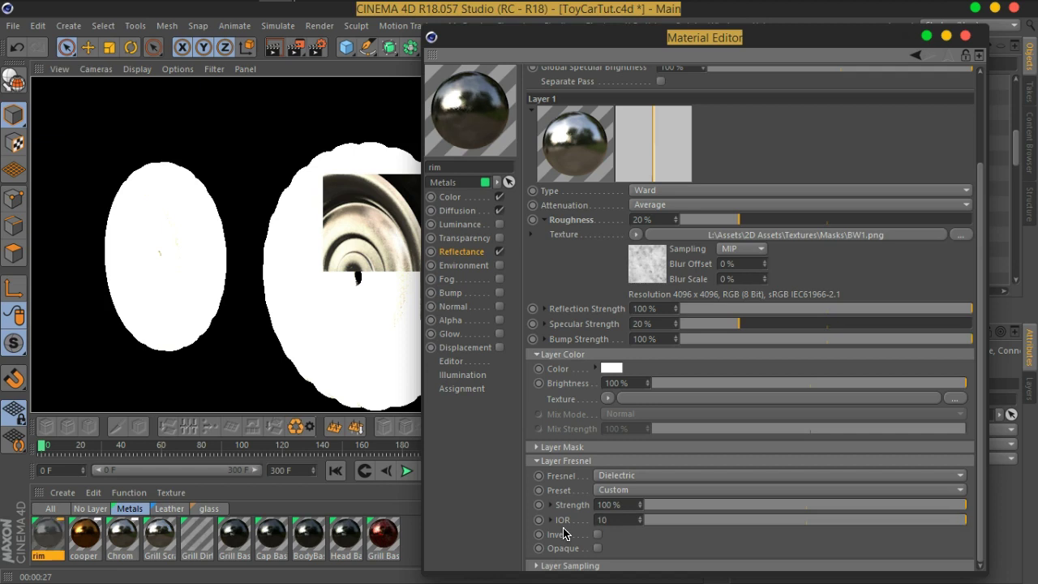
{"action": "left_click", "coordinate": [606, 520]}
{"action": "type", "text": "5"}
{"action": "key", "text": "Return"}
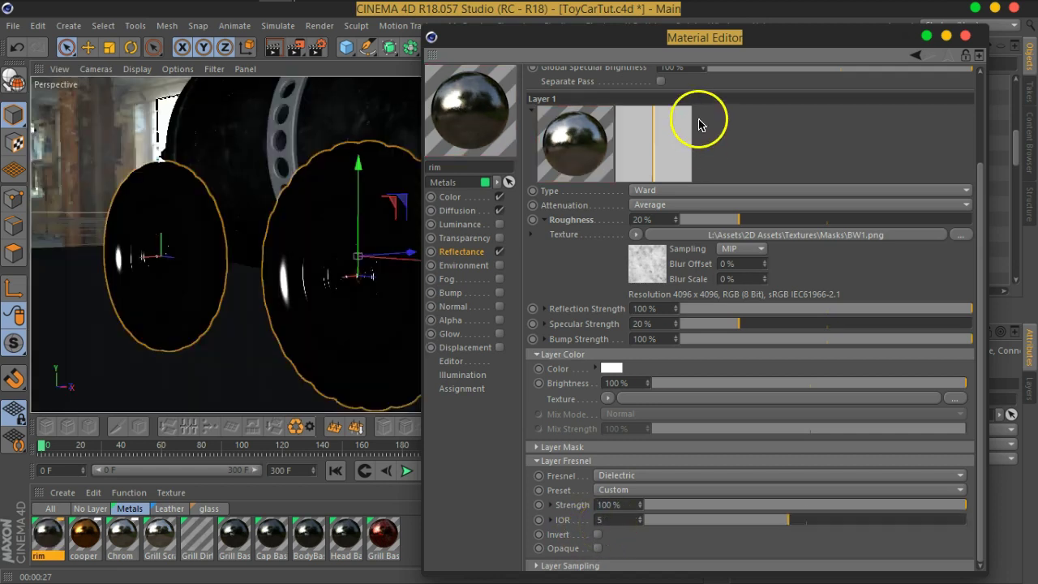
{"action": "left_click", "coordinate": [971, 36]}
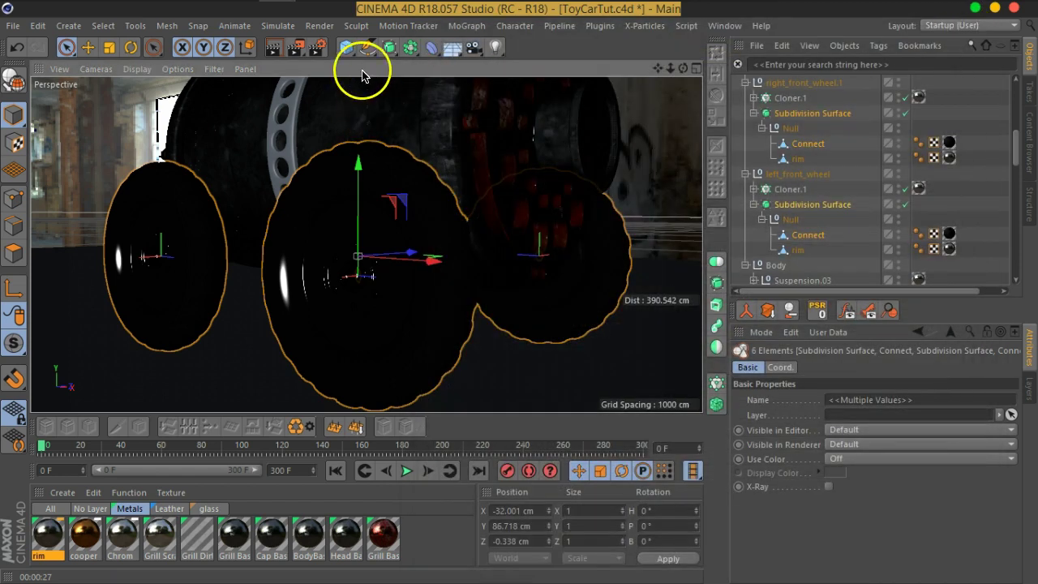
Render the active wheels in the viewport, then select the rim material to view its attributes
{"action": "left_click_drag", "start_coordinate": [295, 46], "coordinate": [360, 87]}
{"action": "left_click", "coordinate": [359, 88]}
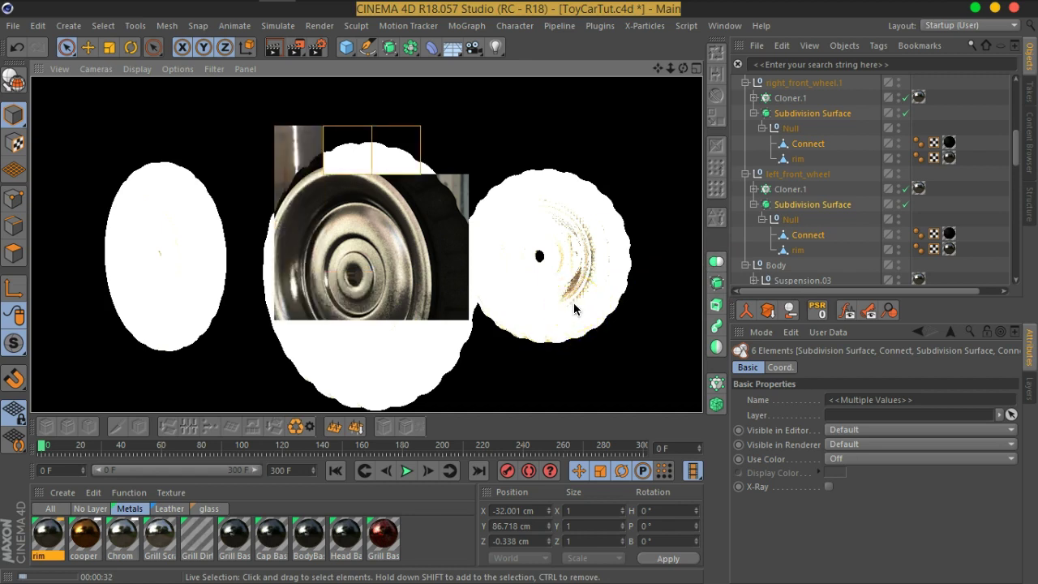
{"action": "left_click", "coordinate": [36, 535]}
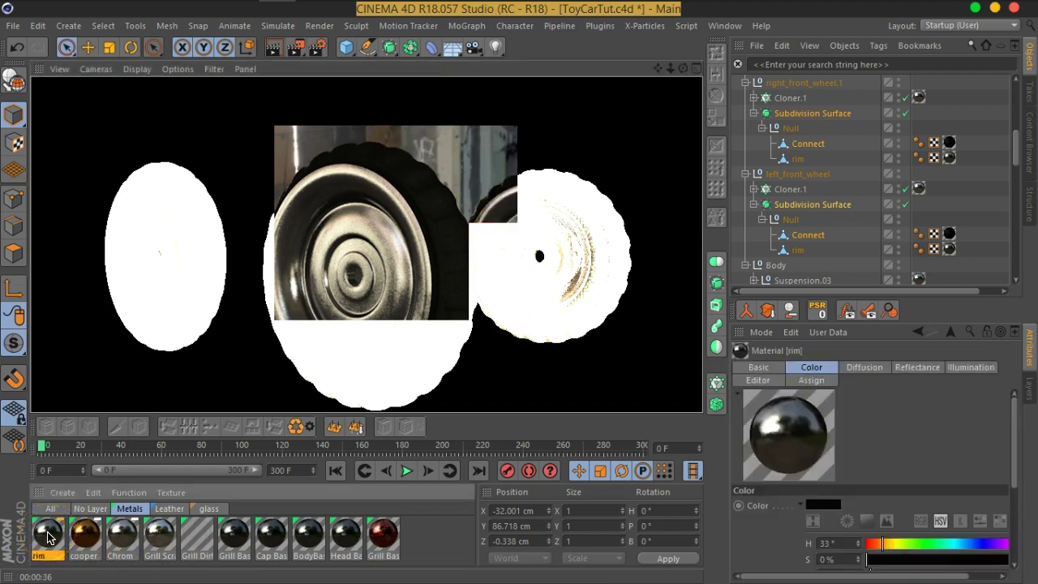
Change the rim's Fresnel IOR from 5 to 2 and re-render the active wheels
{"action": "double_click", "coordinate": [47, 538]}
{"action": "left_click", "coordinate": [404, 507]}
{"action": "left_click", "coordinate": [419, 565]}
{"action": "type", "text": "2"}
{"action": "key", "text": "Return"}
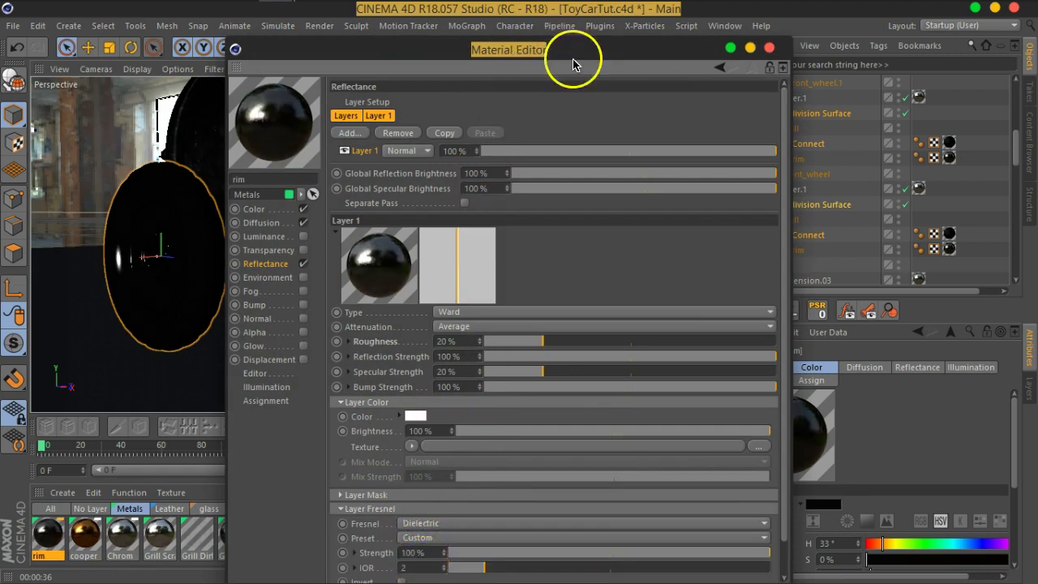
{"action": "left_click_drag", "start_coordinate": [538, 56], "coordinate": [773, 50]}
{"action": "left_click_drag", "start_coordinate": [308, 46], "coordinate": [382, 97]}
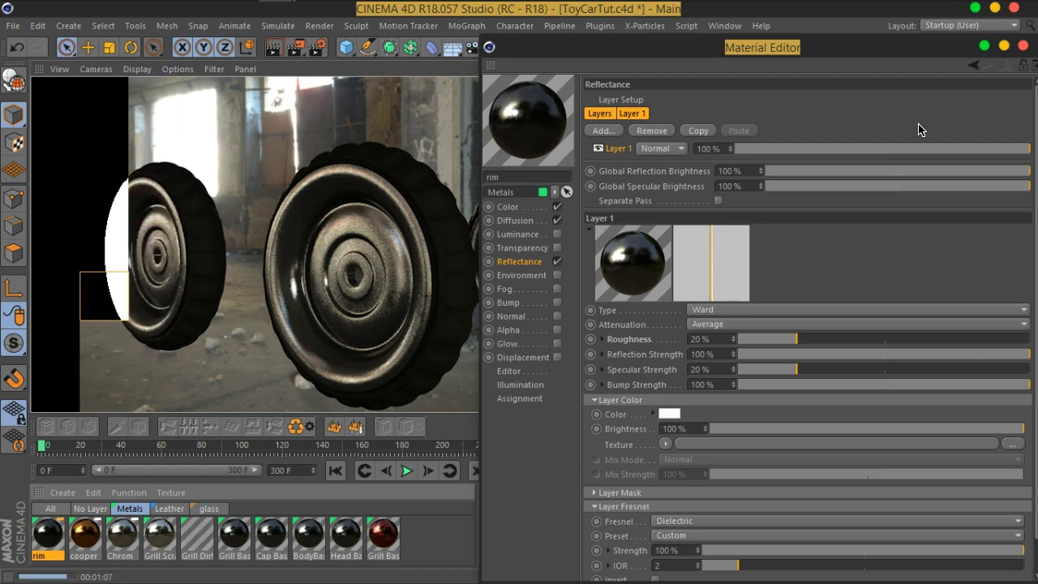
Enable the rim material's Bump channel with the BW12.png grunge map as its texture
{"action": "left_click", "coordinate": [784, 225]}
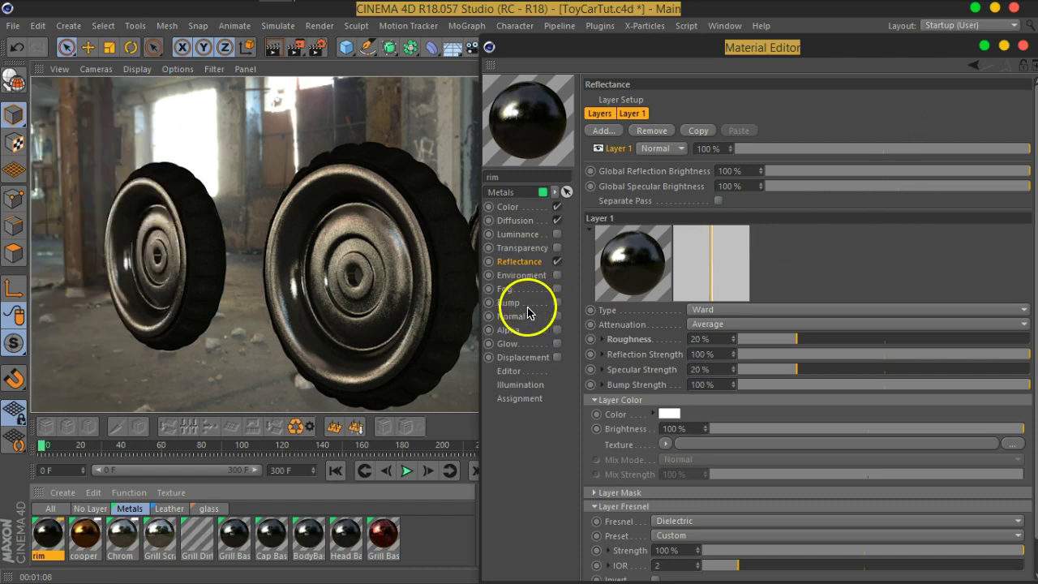
{"action": "left_click", "coordinate": [523, 302]}
{"action": "left_click", "coordinate": [707, 165]}
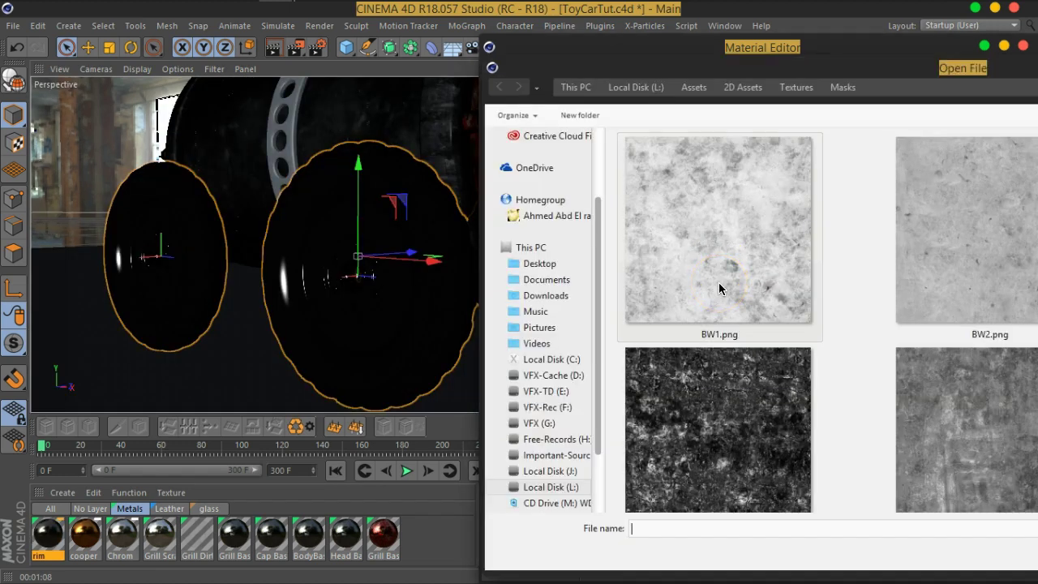
{"action": "left_click_drag", "start_coordinate": [940, 68], "coordinate": [535, 67]}
{"action": "left_click", "coordinate": [670, 258]}
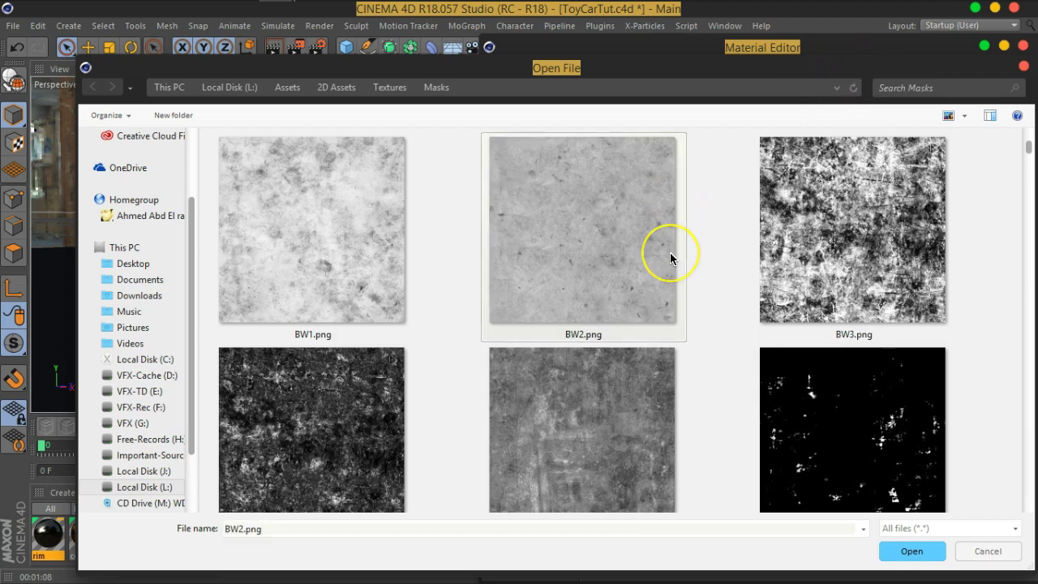
{"action": "scroll", "coordinate": [670, 257], "scroll_direction": "down", "scroll_amount": 1}
{"action": "scroll", "coordinate": [670, 257], "scroll_direction": "down", "scroll_amount": 4}
{"action": "scroll", "coordinate": [669, 258], "scroll_direction": "down", "scroll_amount": 2}
{"action": "scroll", "coordinate": [669, 257], "scroll_direction": "down", "scroll_amount": 1}
{"action": "left_click", "coordinate": [894, 225]}
{"action": "double_click", "coordinate": [862, 222]}
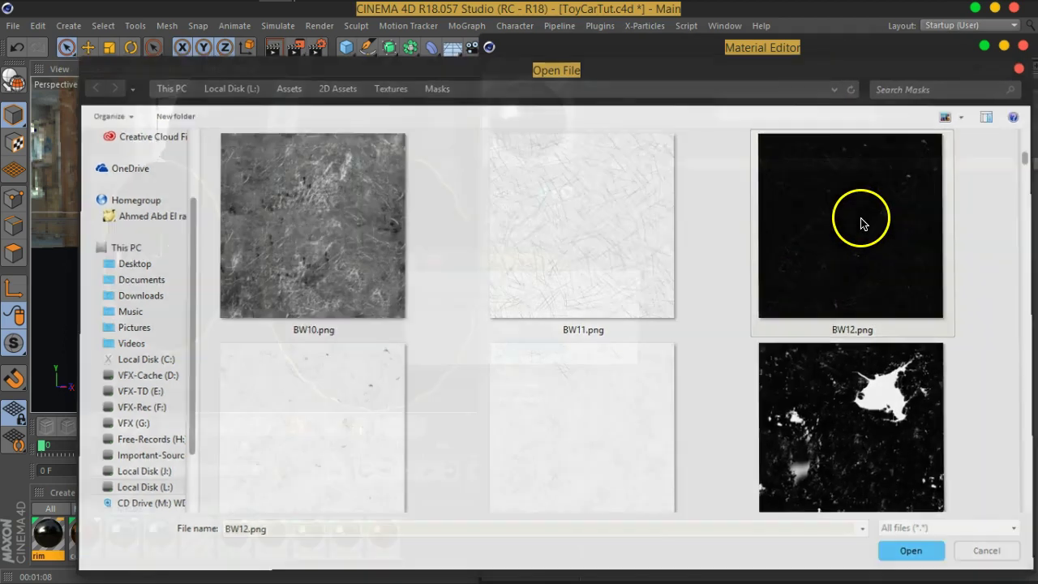
{"action": "left_click", "coordinate": [616, 350]}
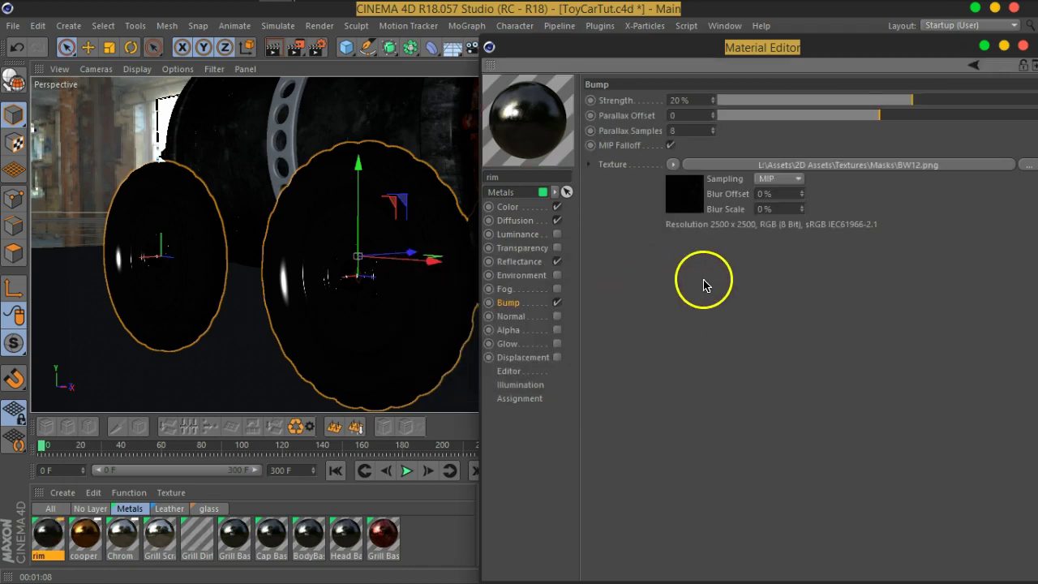
Open the material preview in a large window and set bump strength to -11%
{"action": "right_click", "coordinate": [499, 116]}
{"action": "left_click", "coordinate": [545, 45]}
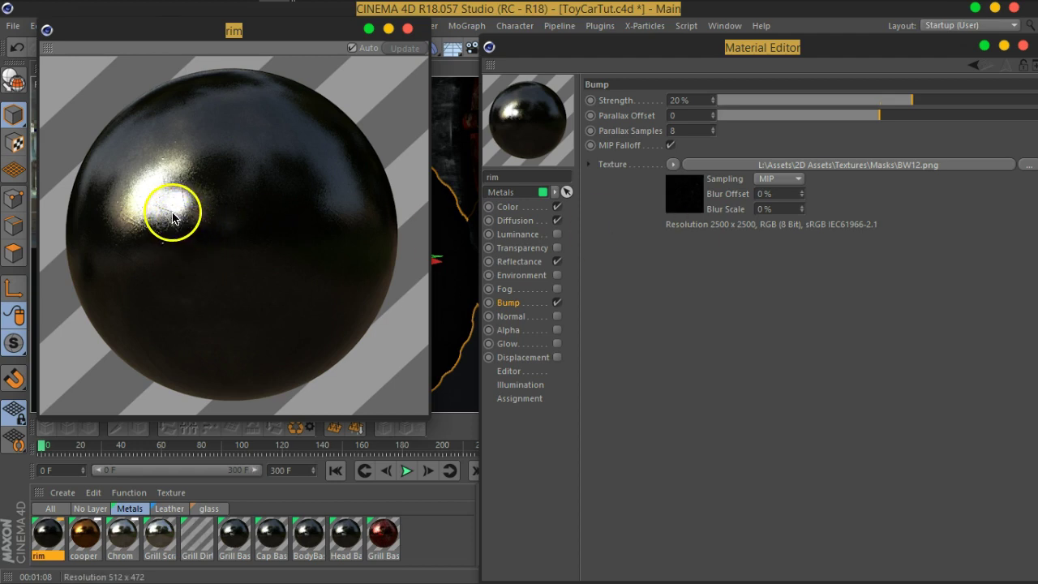
{"action": "left_click_drag", "start_coordinate": [906, 101], "coordinate": [871, 106]}
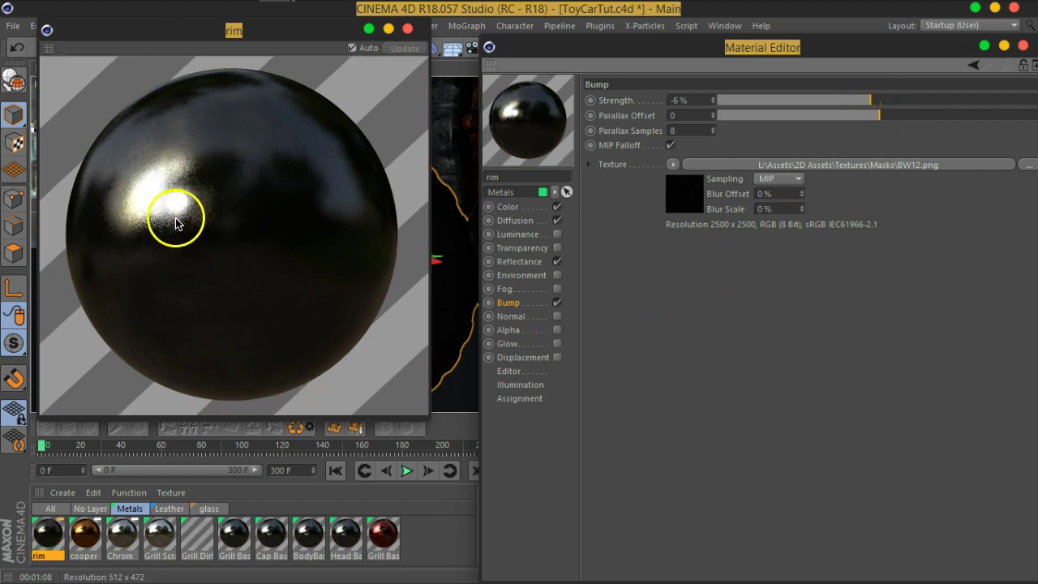
{"action": "left_click_drag", "start_coordinate": [870, 104], "coordinate": [825, 106]}
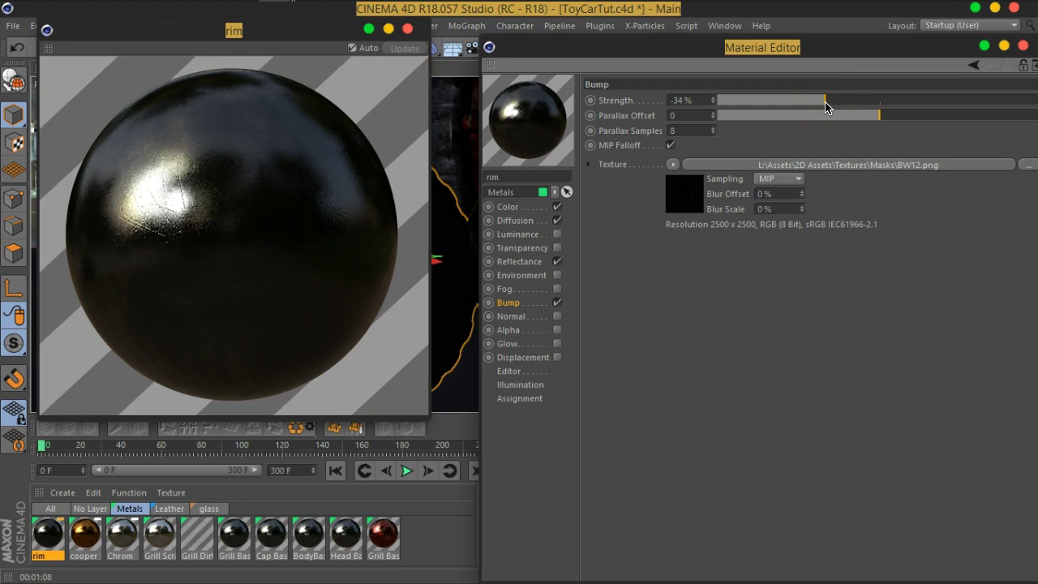
{"action": "left_click_drag", "start_coordinate": [857, 106], "coordinate": [868, 106]}
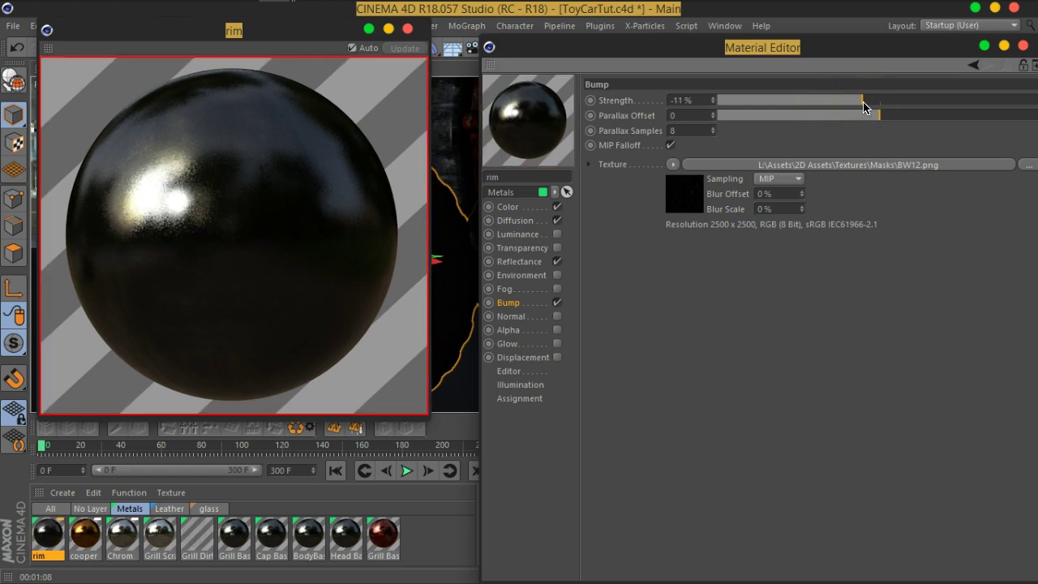
Close the Material Editor and preview window, save the project, and start a render
{"action": "left_click", "coordinate": [1023, 45]}
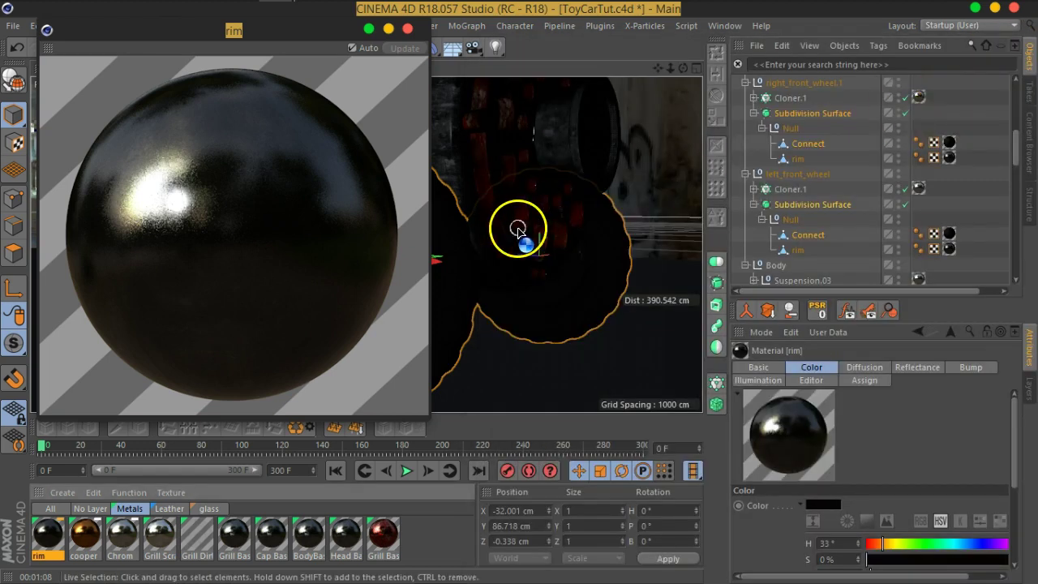
{"action": "left_click", "coordinate": [407, 29]}
{"action": "key", "text": "ctrl+s"}
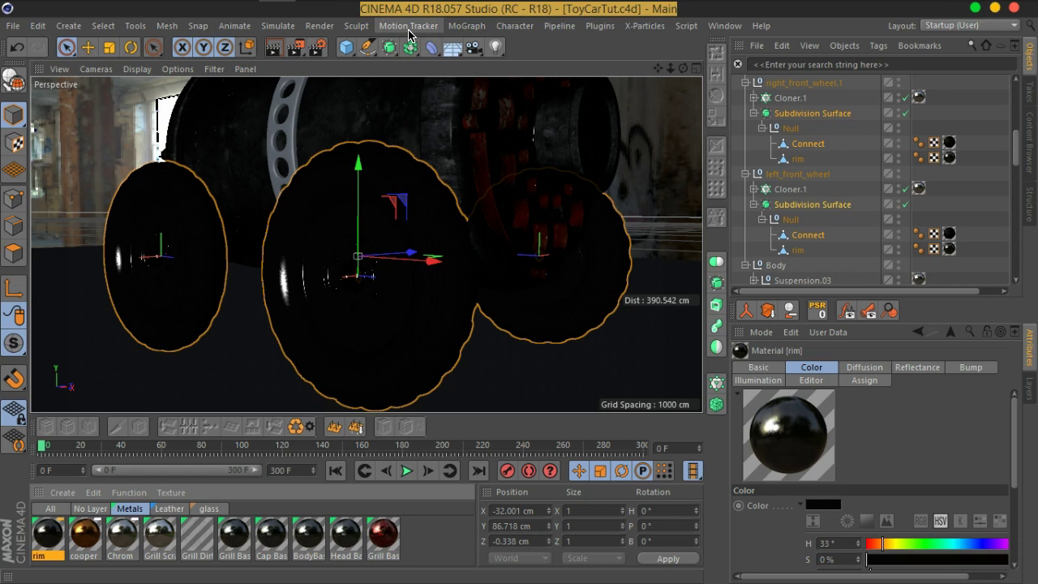
{"action": "left_click", "coordinate": [297, 47]}
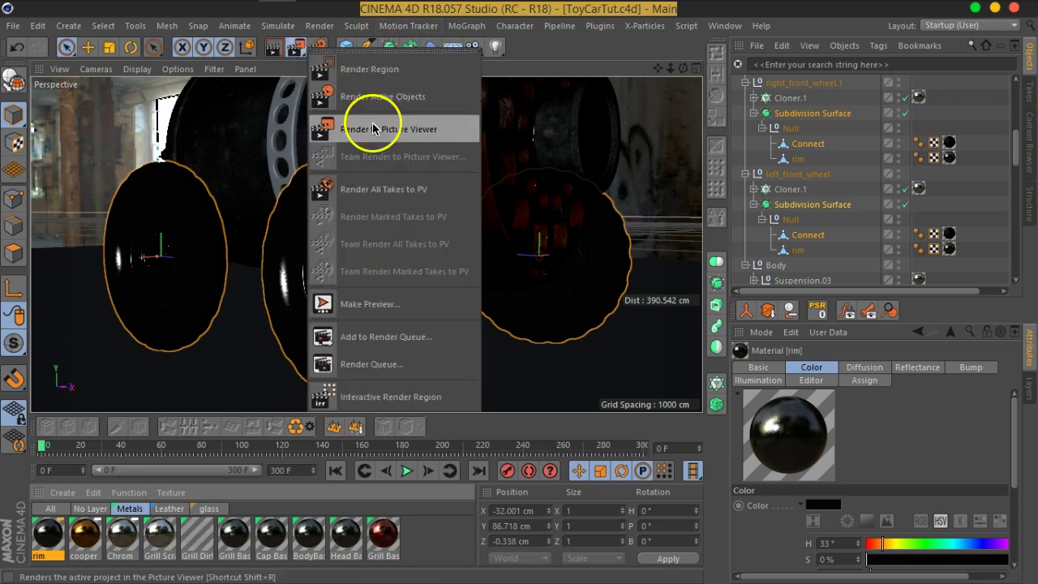
{"action": "left_click", "coordinate": [386, 96]}
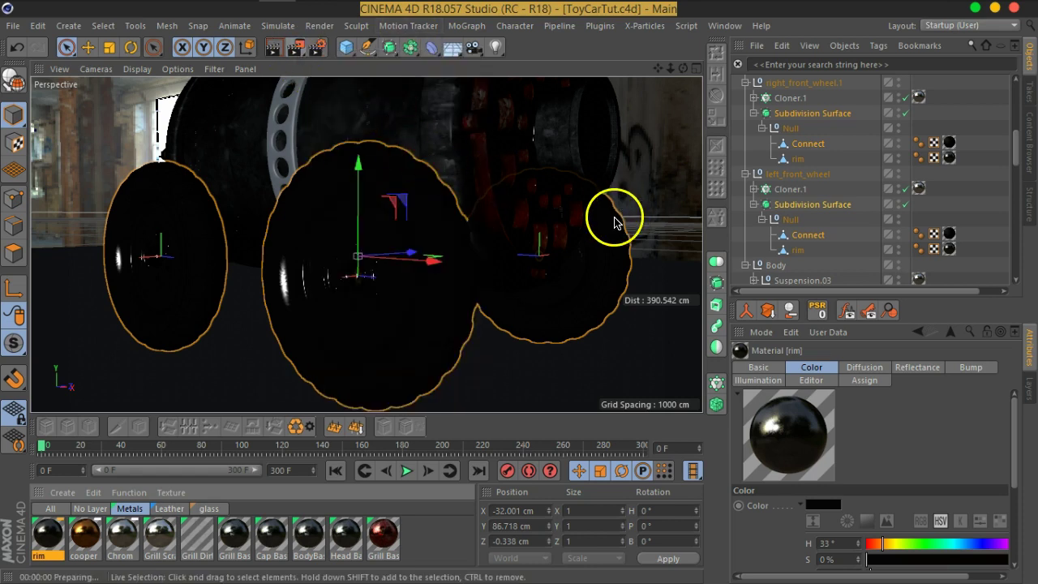